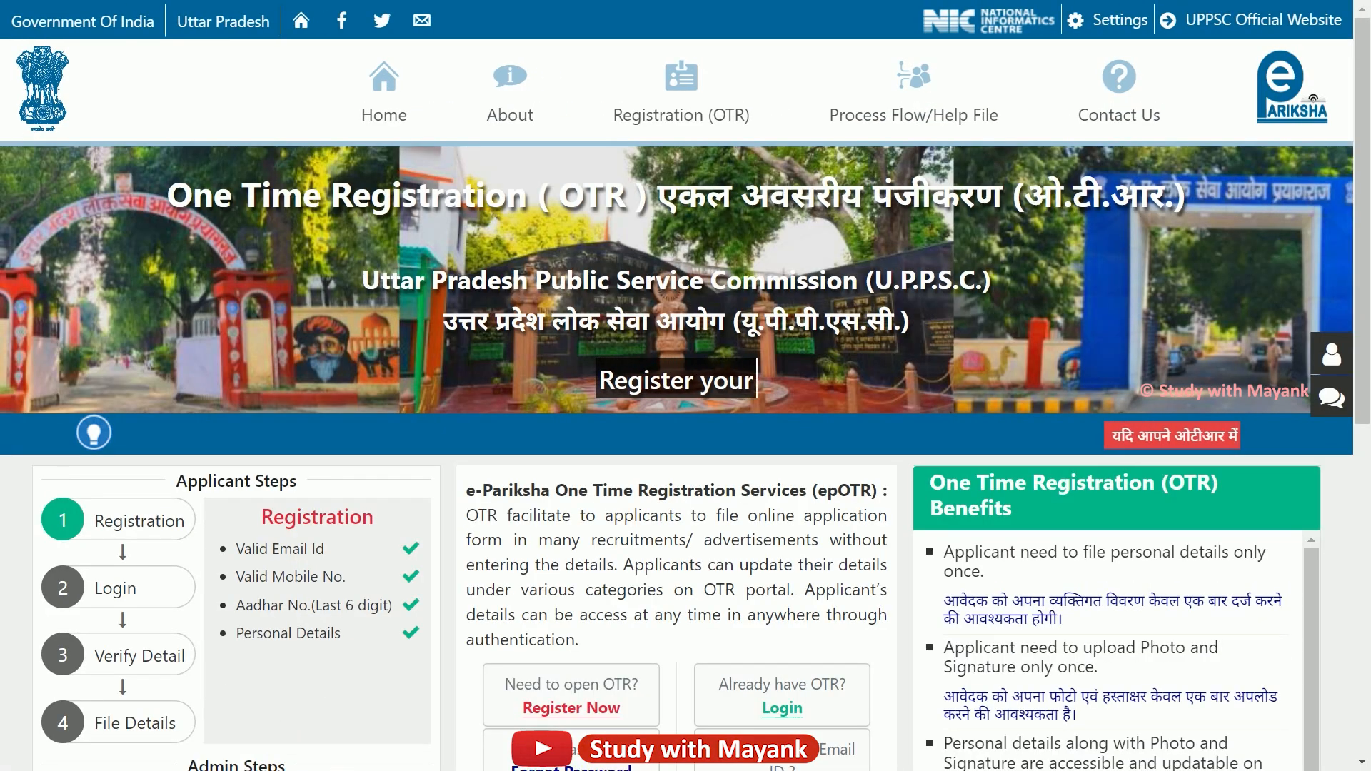
Open the Register Now one-time registration sign-up form for new applicants.
scroll(686, 457, "down", 2)
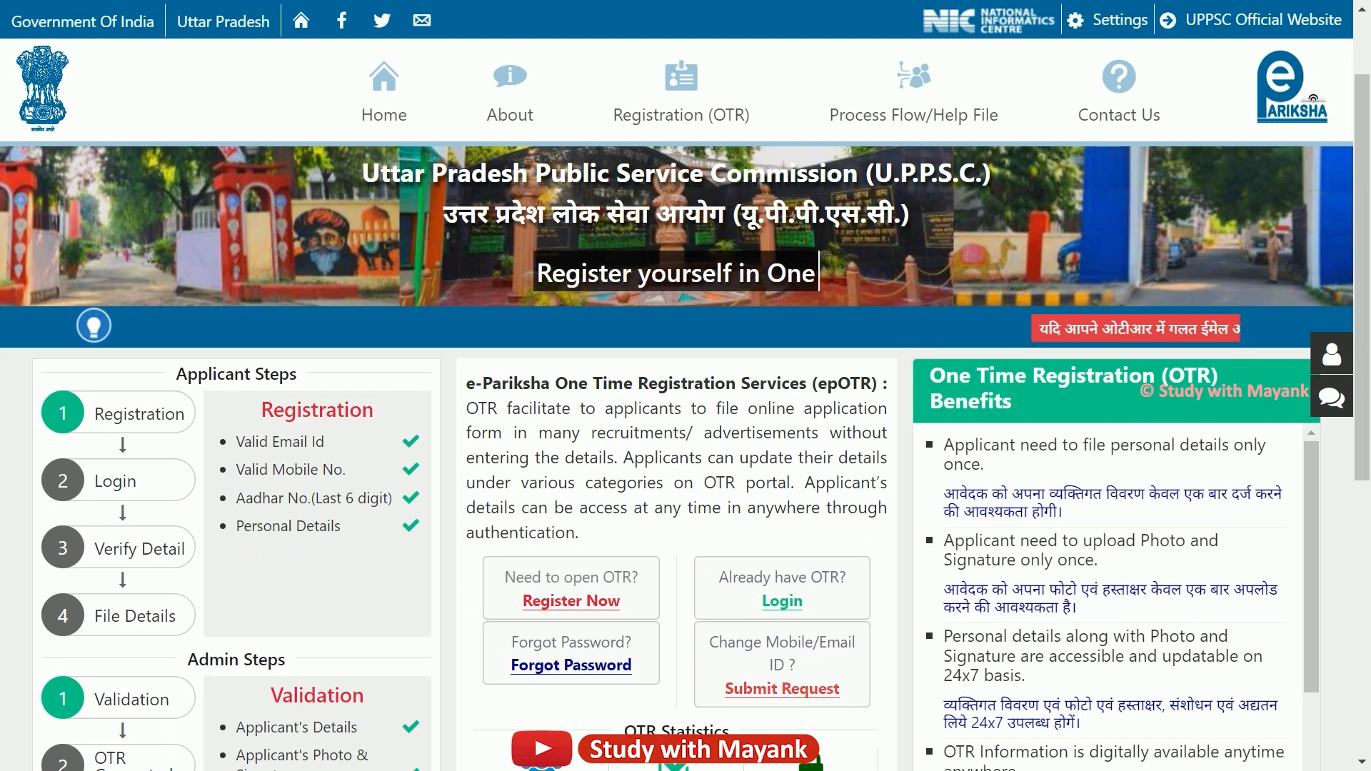
scroll(564, 557, "down", 2)
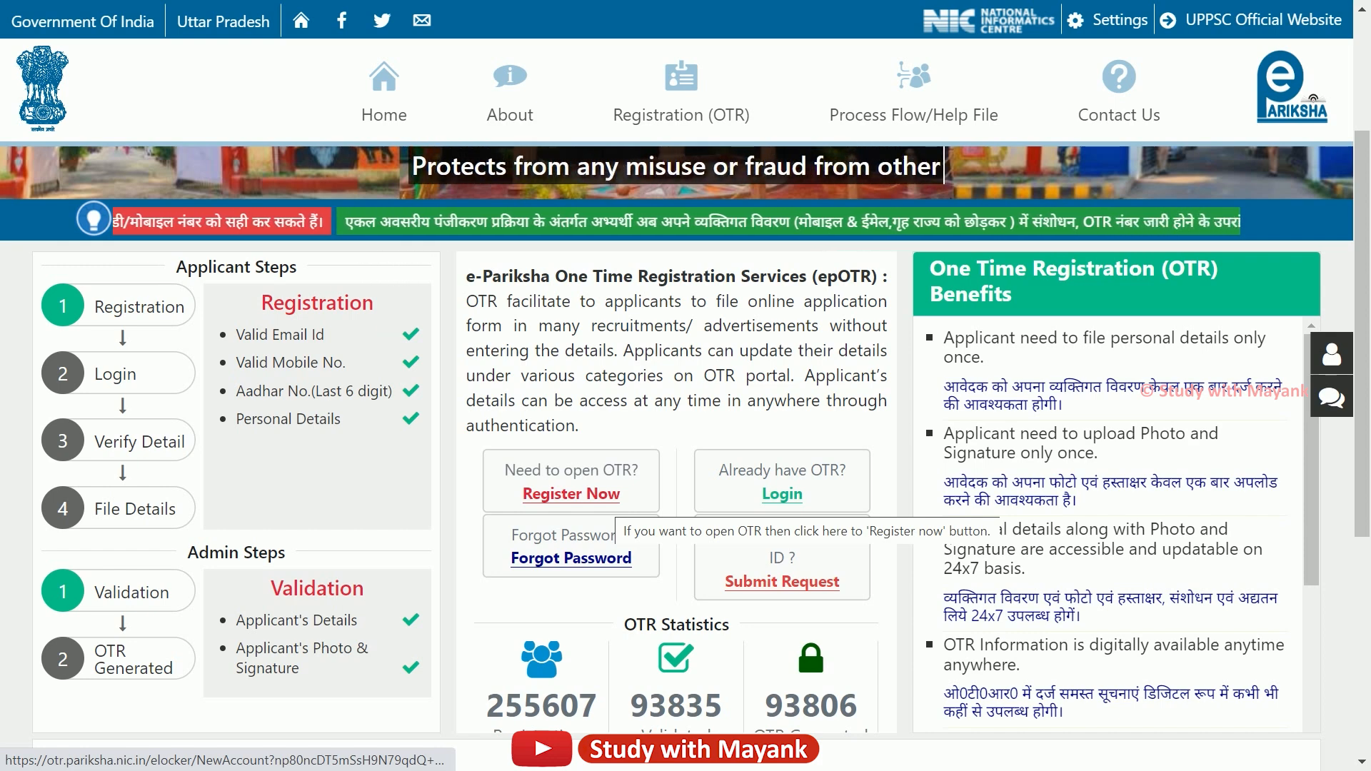
left_click(613, 495)
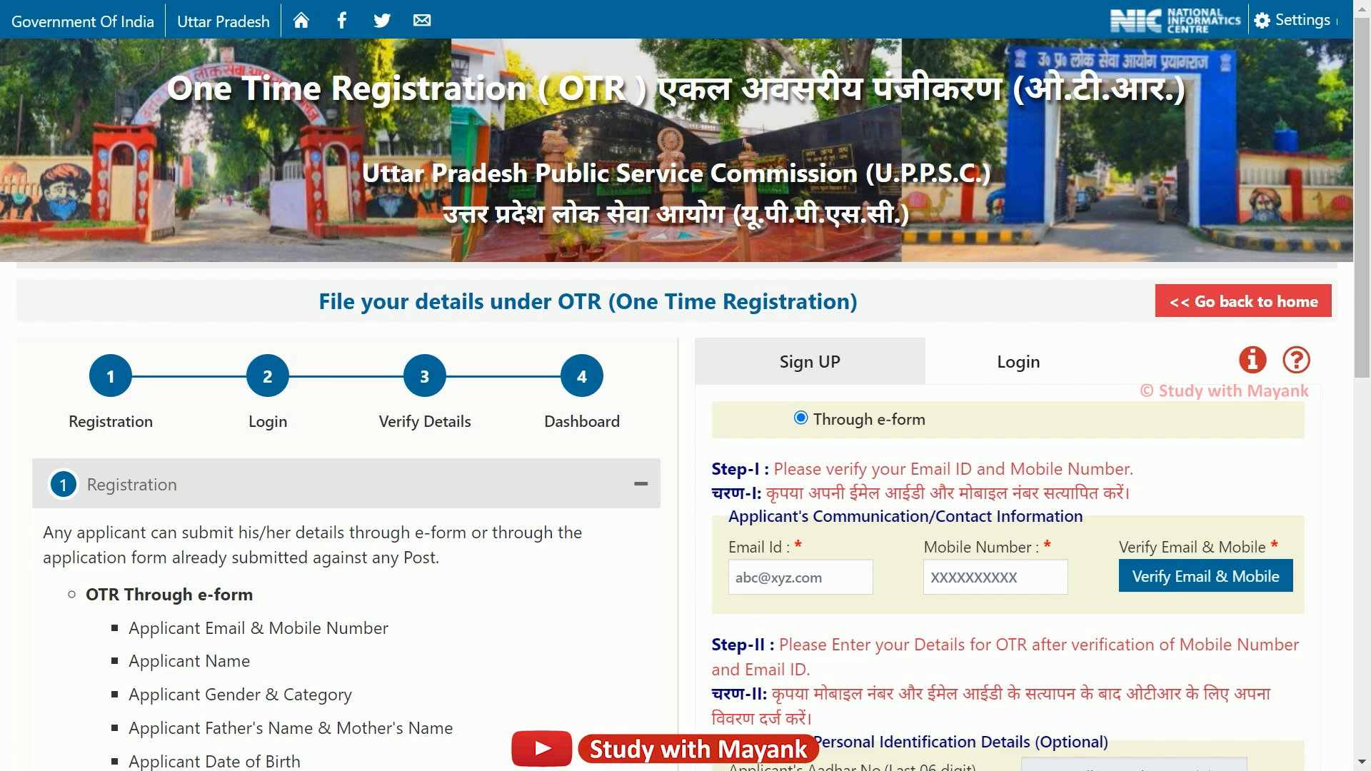
scroll(686, 499, "down", 1)
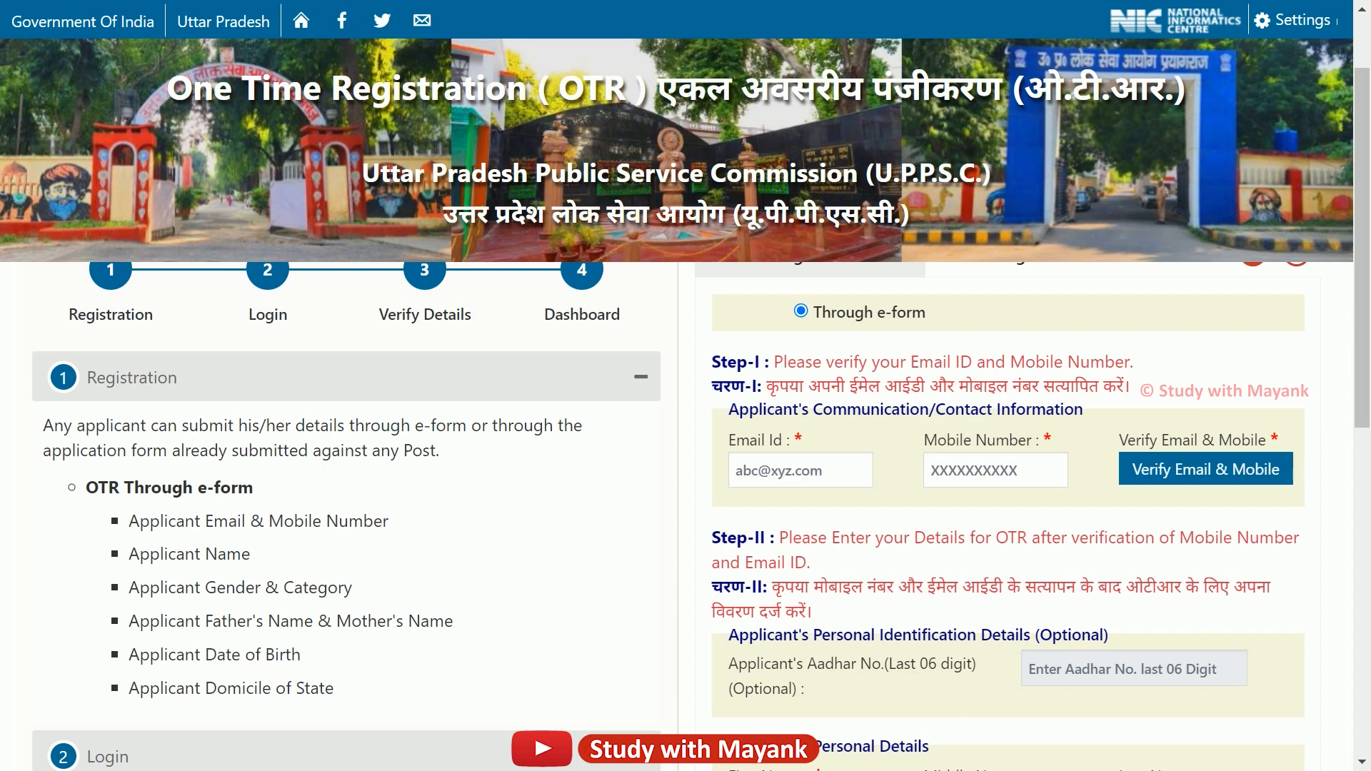
Paste the applicant's e-mail address into Email Id and move on to the mobile number.
left_click(754, 468)
left_click(949, 468)
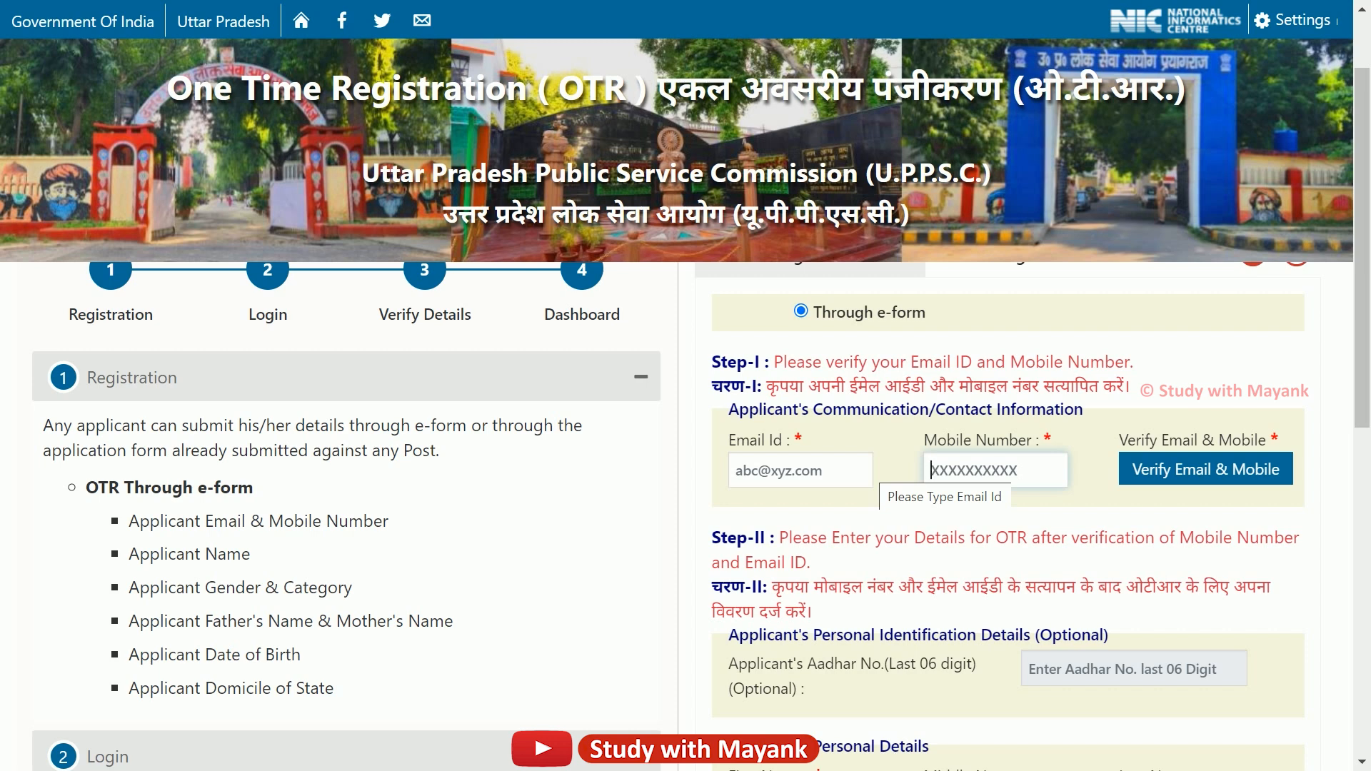
left_click(866, 469)
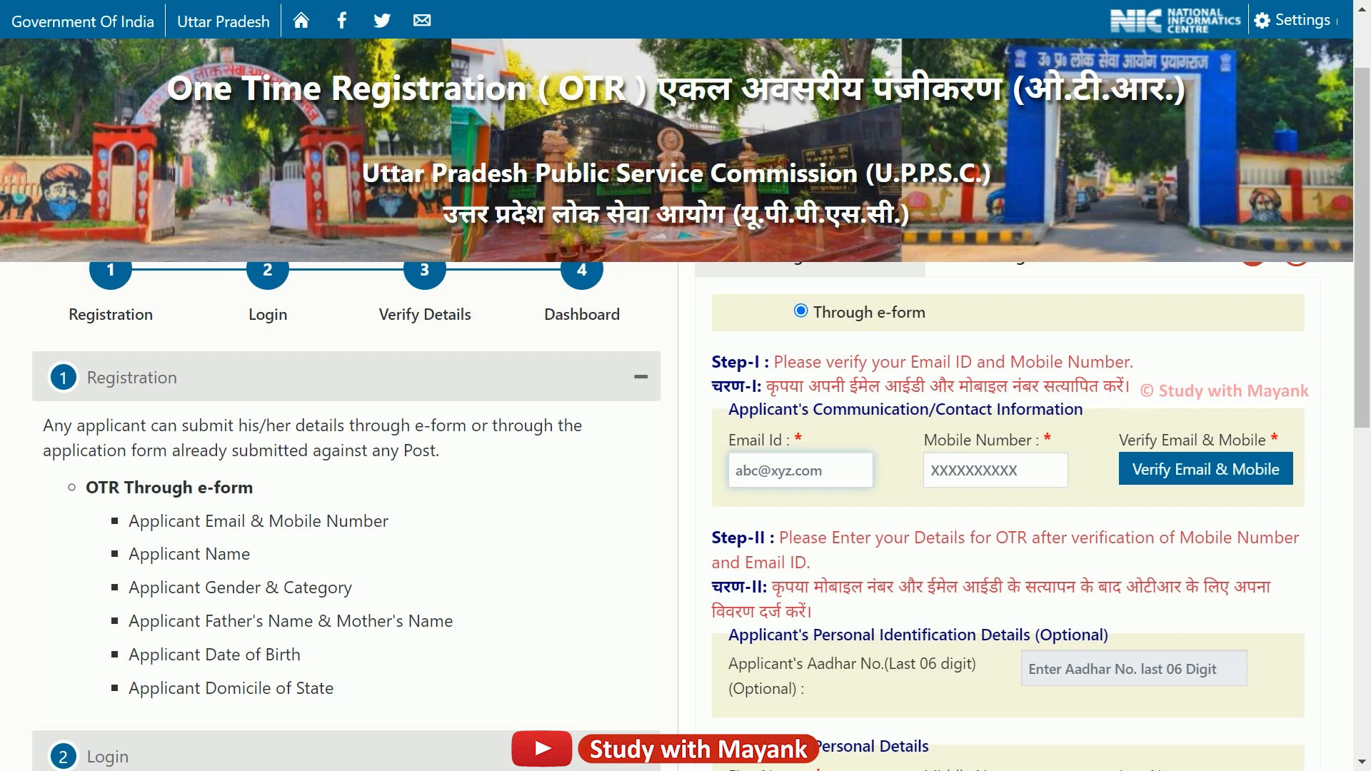
key("ctrl+v")
key("Tab")
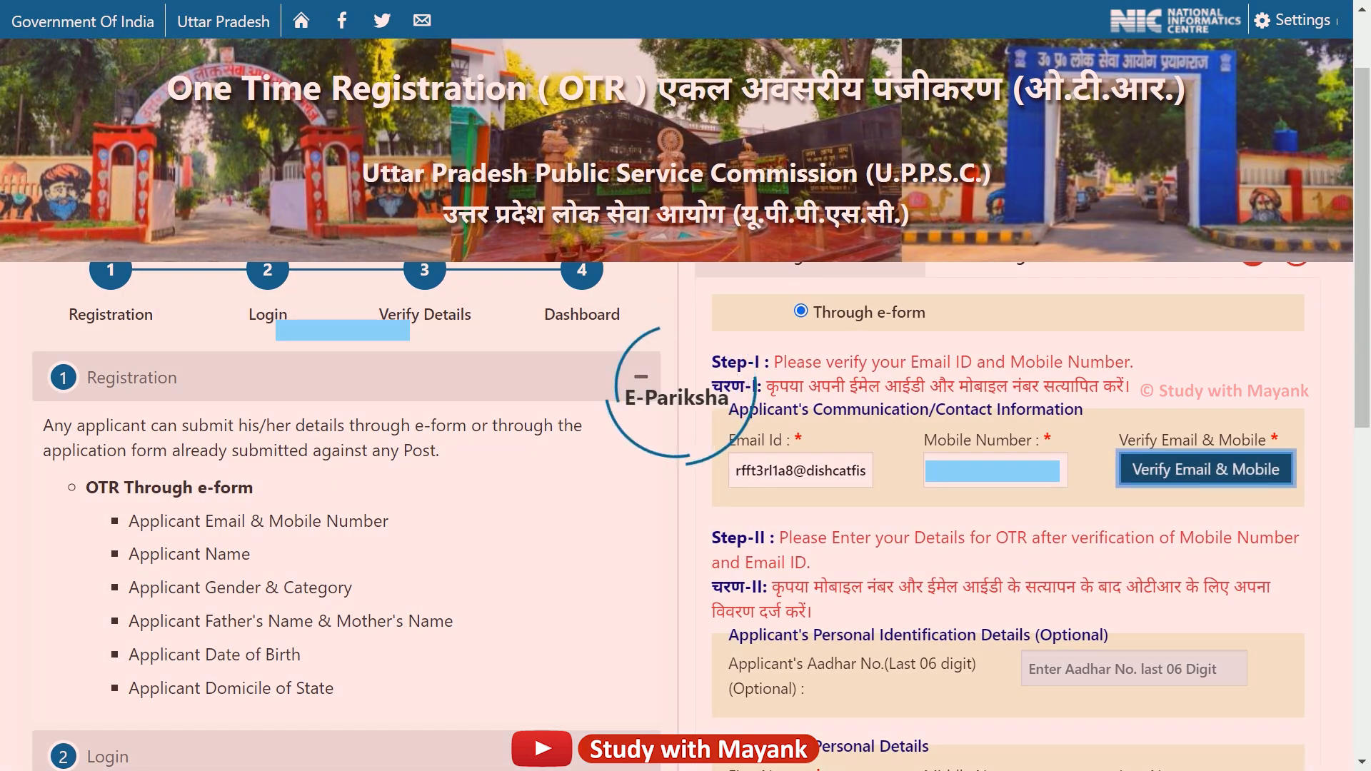
Verify the e-mail and mobile number with an OTP, then proceed to the OTR details form.
left_click(1205, 469)
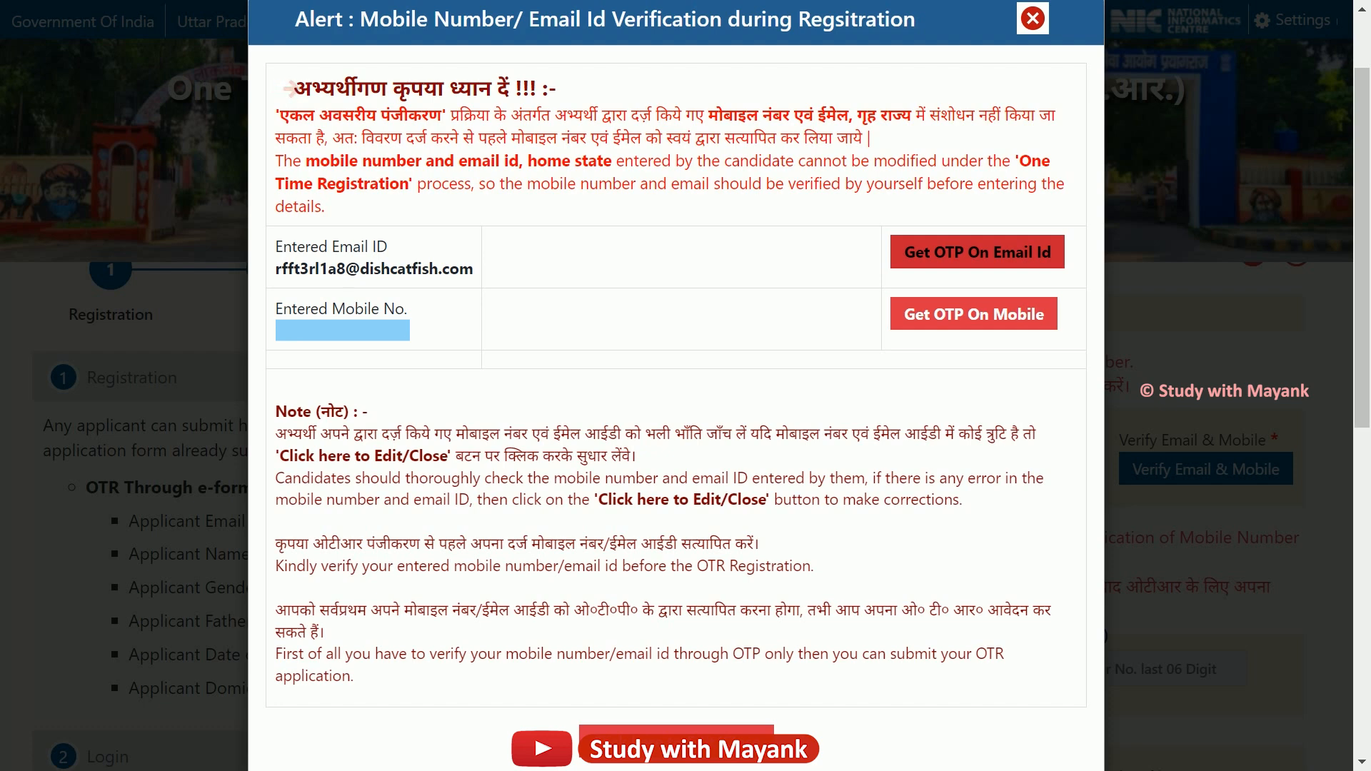
left_click(977, 252)
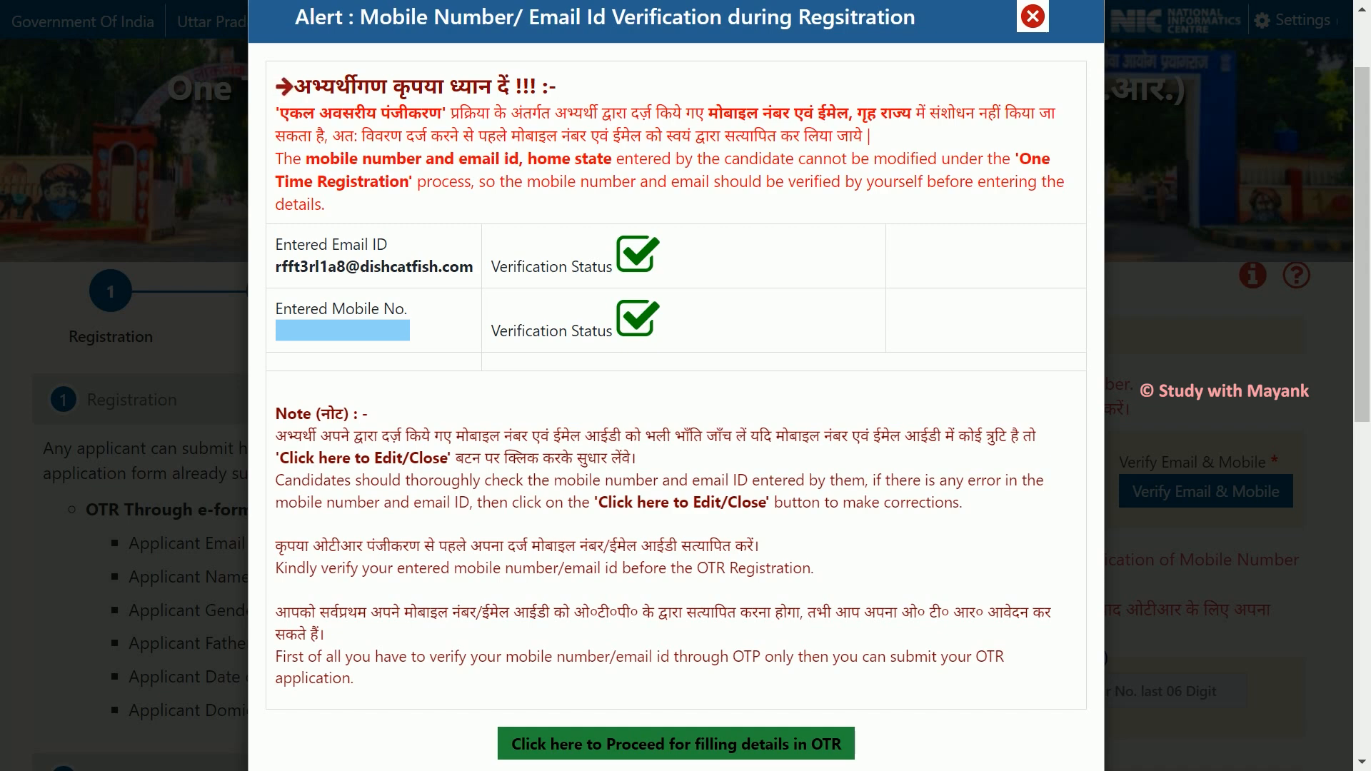
left_click(740, 744)
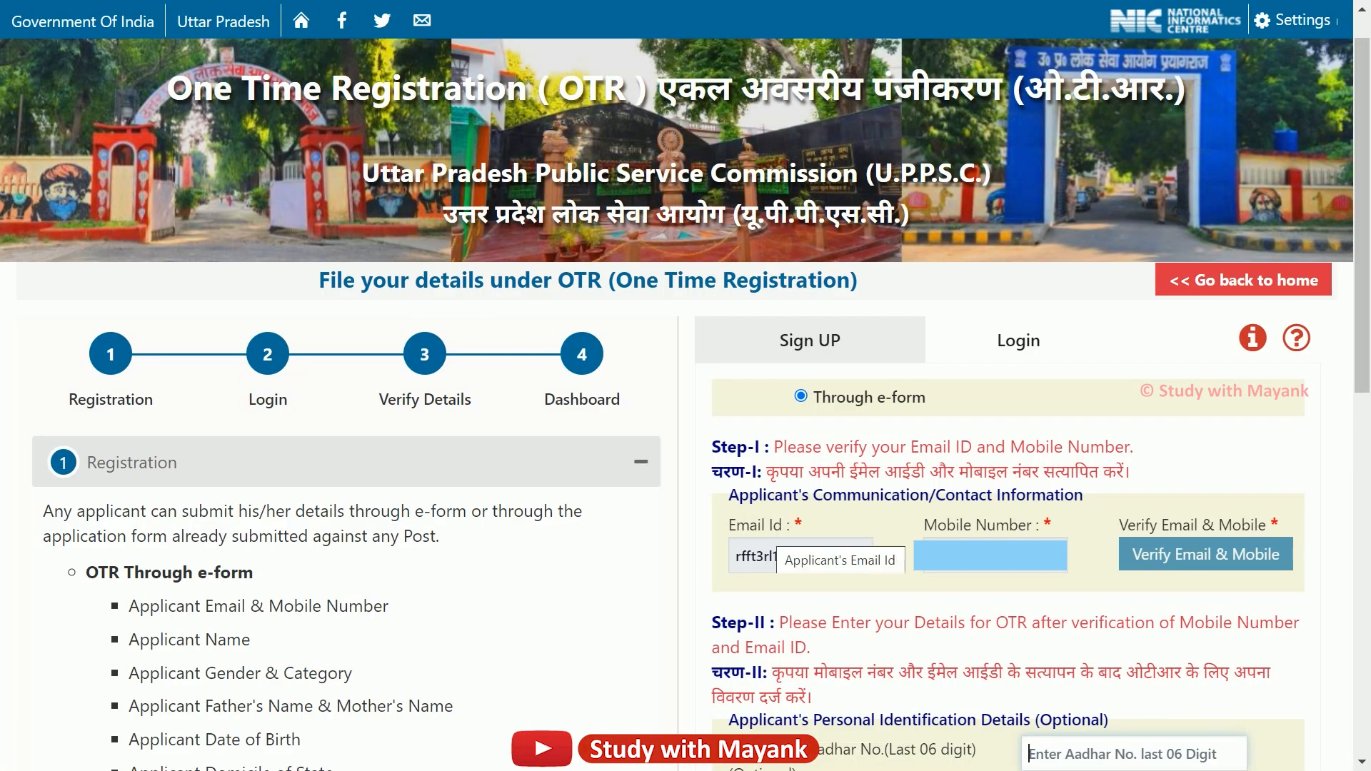
Type the last six digits of the applicant's Aadhaar number into the optional Aadhar No. field.
scroll(785, 557, "down", 2)
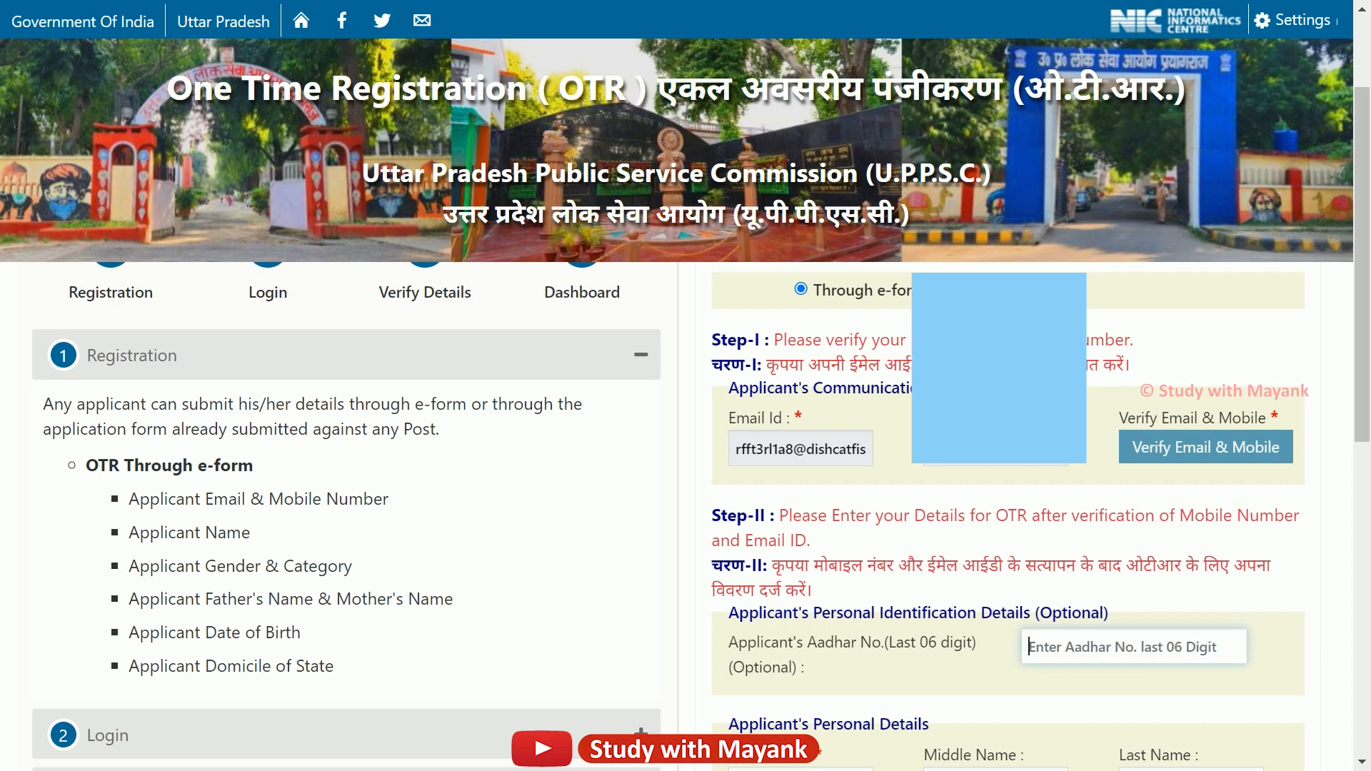
scroll(1078, 550, "down", 2)
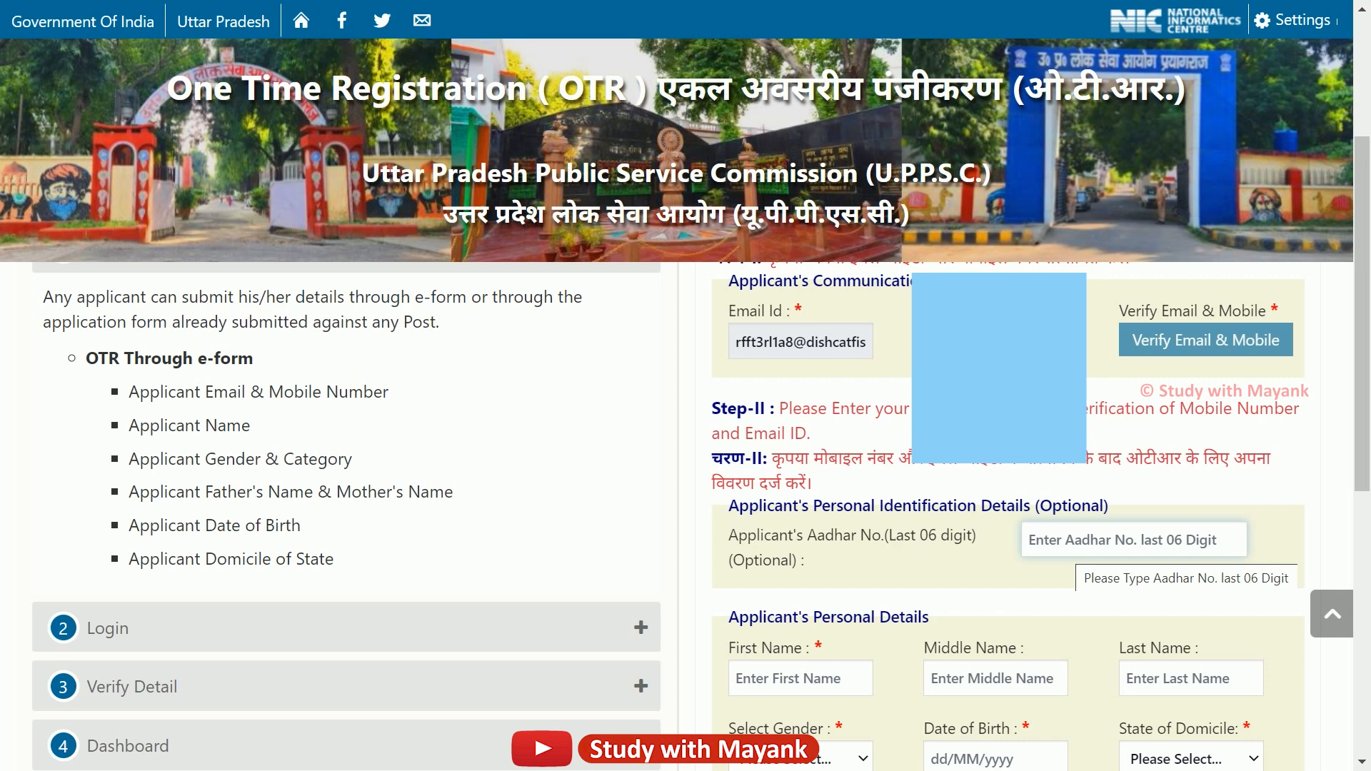
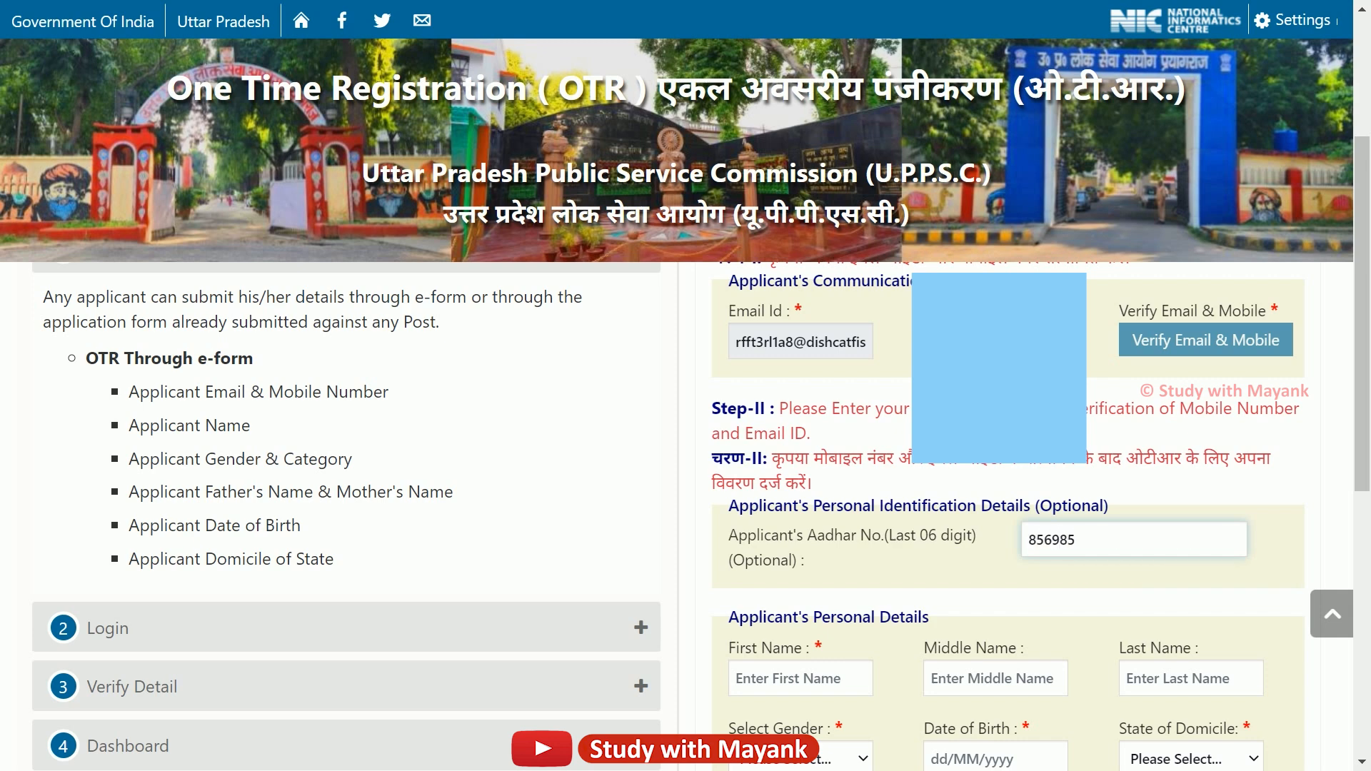
scroll(857, 571, "down", 2)
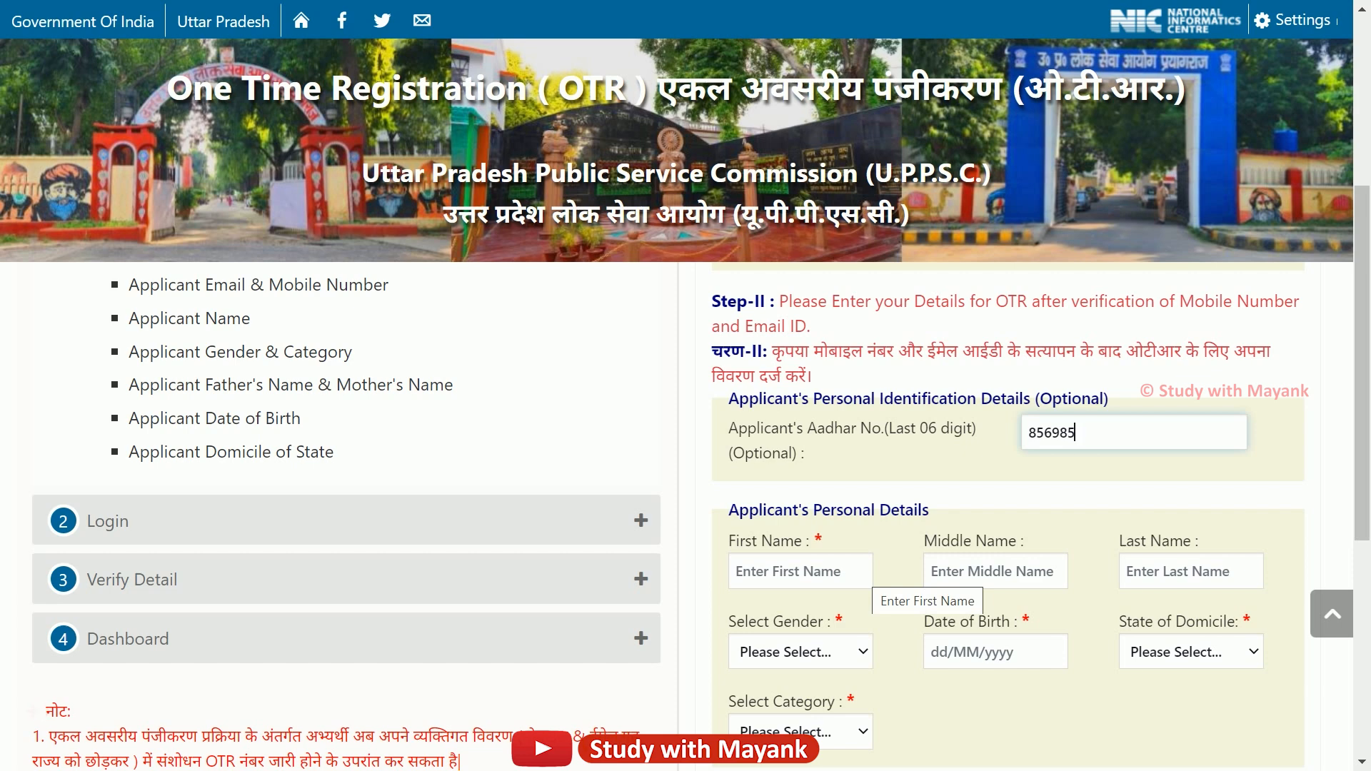
scroll(867, 575, "down", 2)
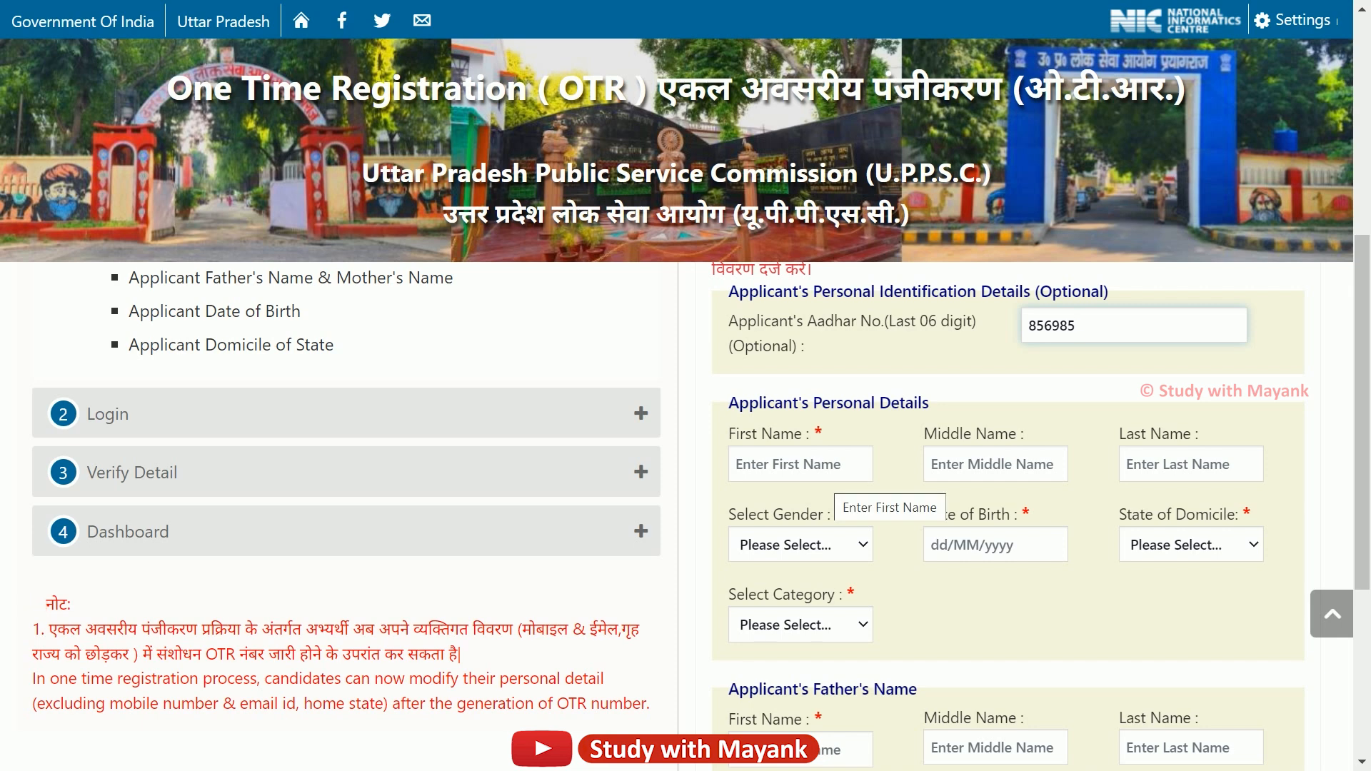
Enter the applicant's first, middle and last names in the First, Middle and Last Name fields.
left_click(826, 468)
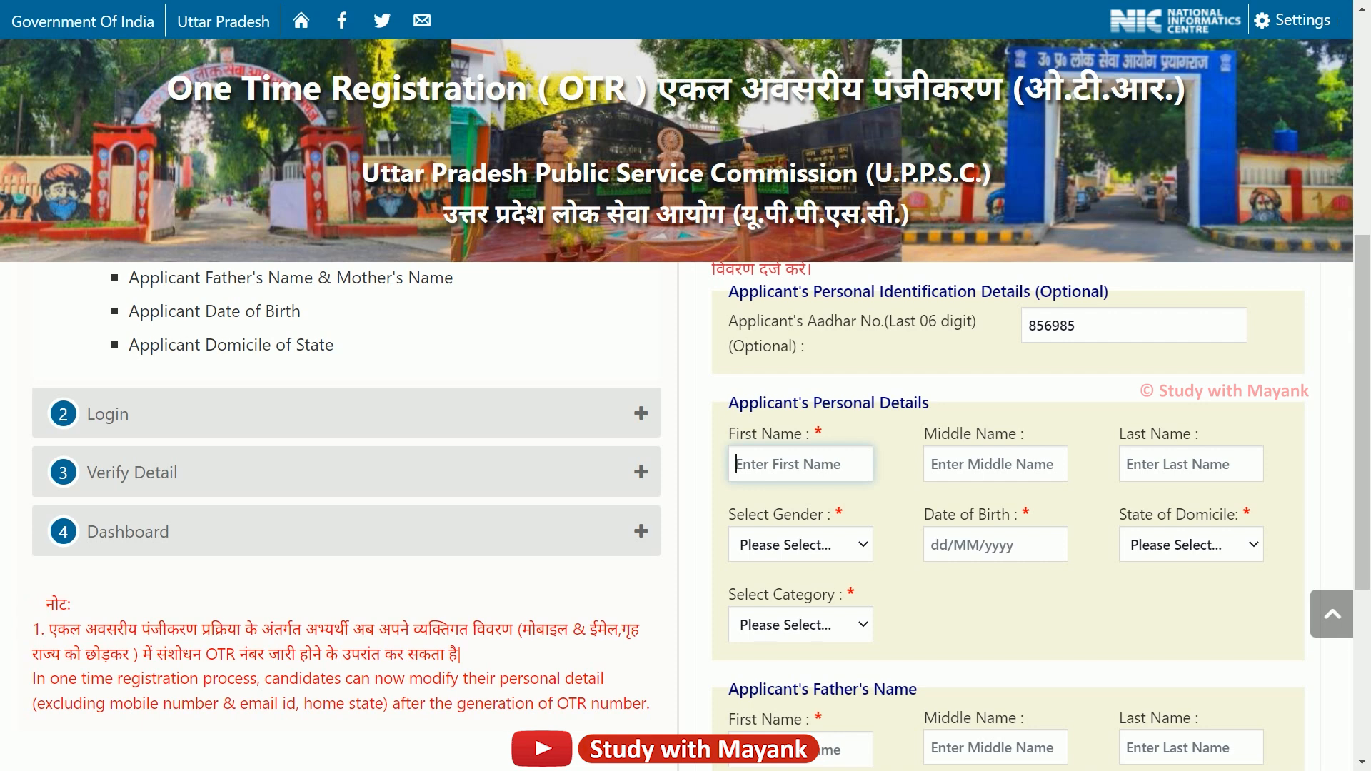
left_click(984, 465)
left_click(1207, 464)
left_click(794, 464)
left_click(995, 464)
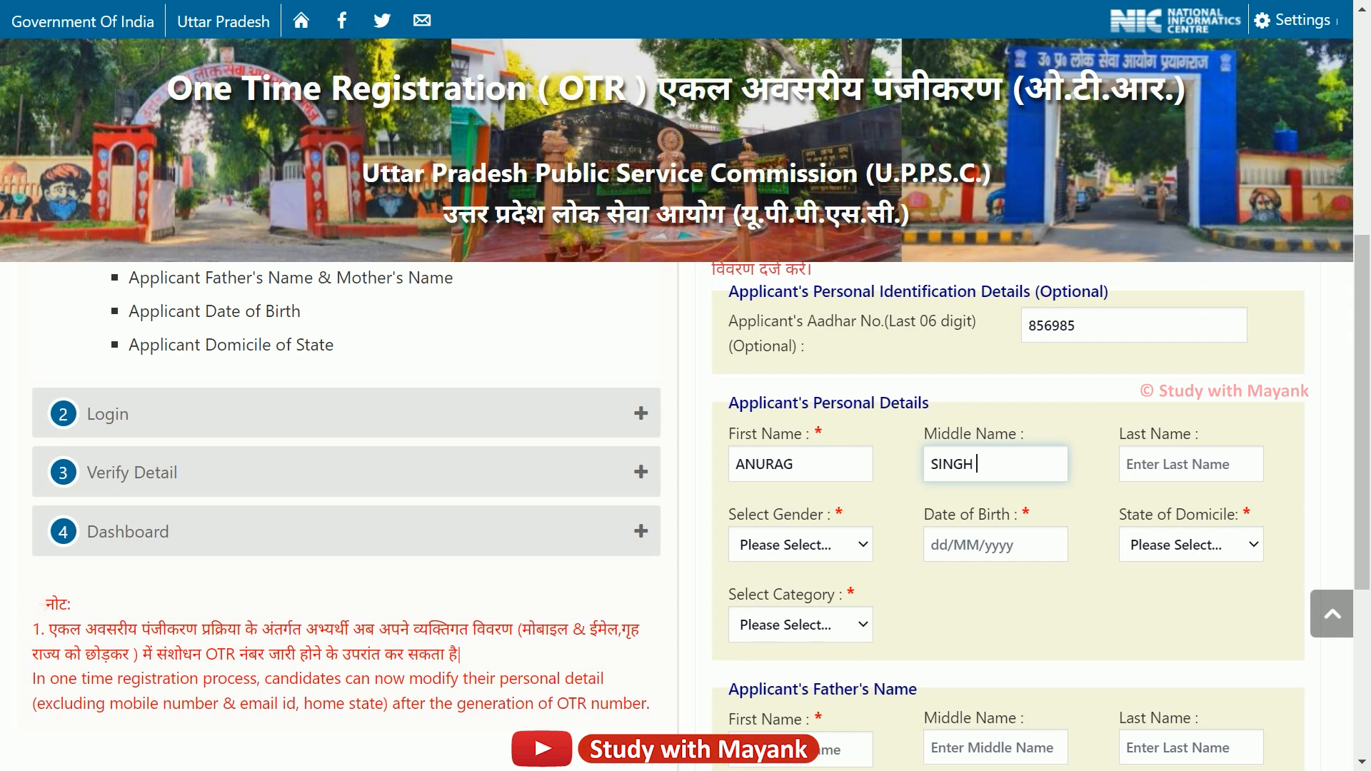
key("Tab")
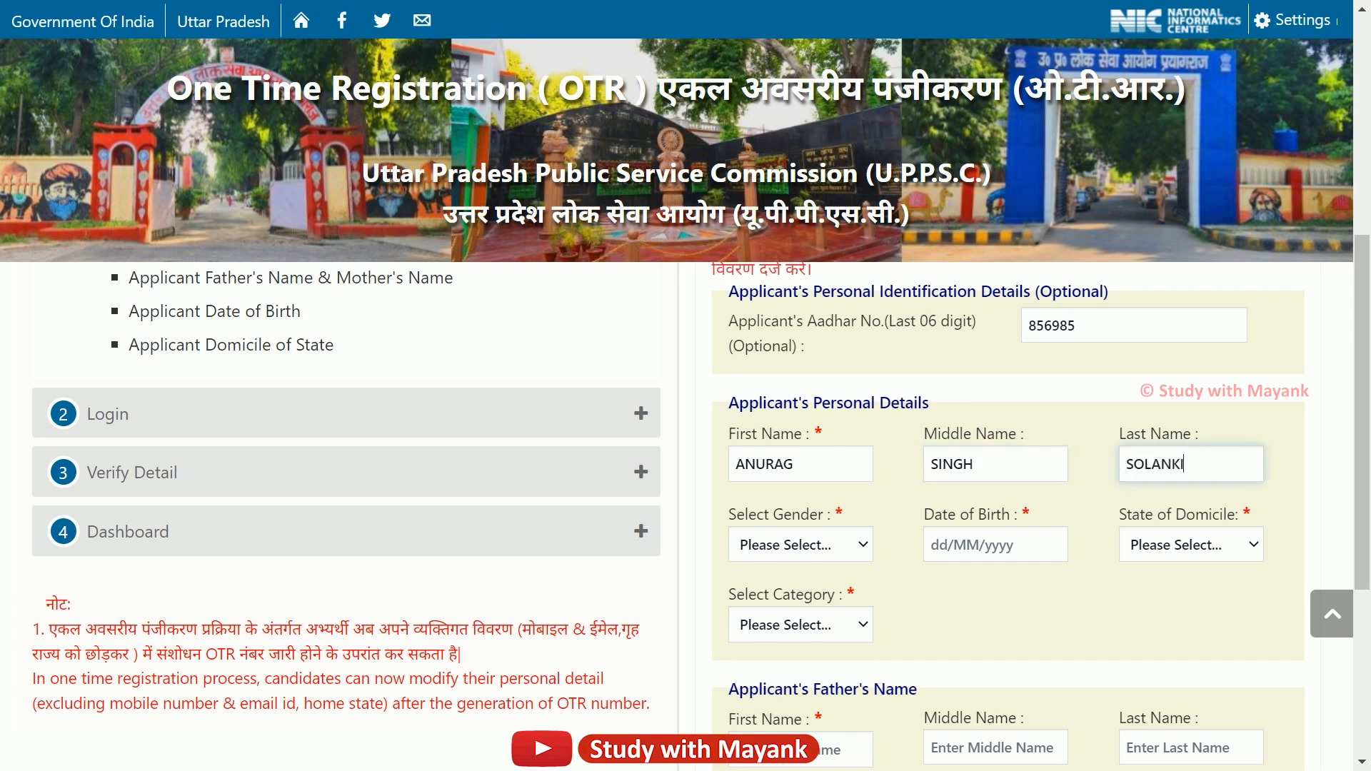
key("Tab")
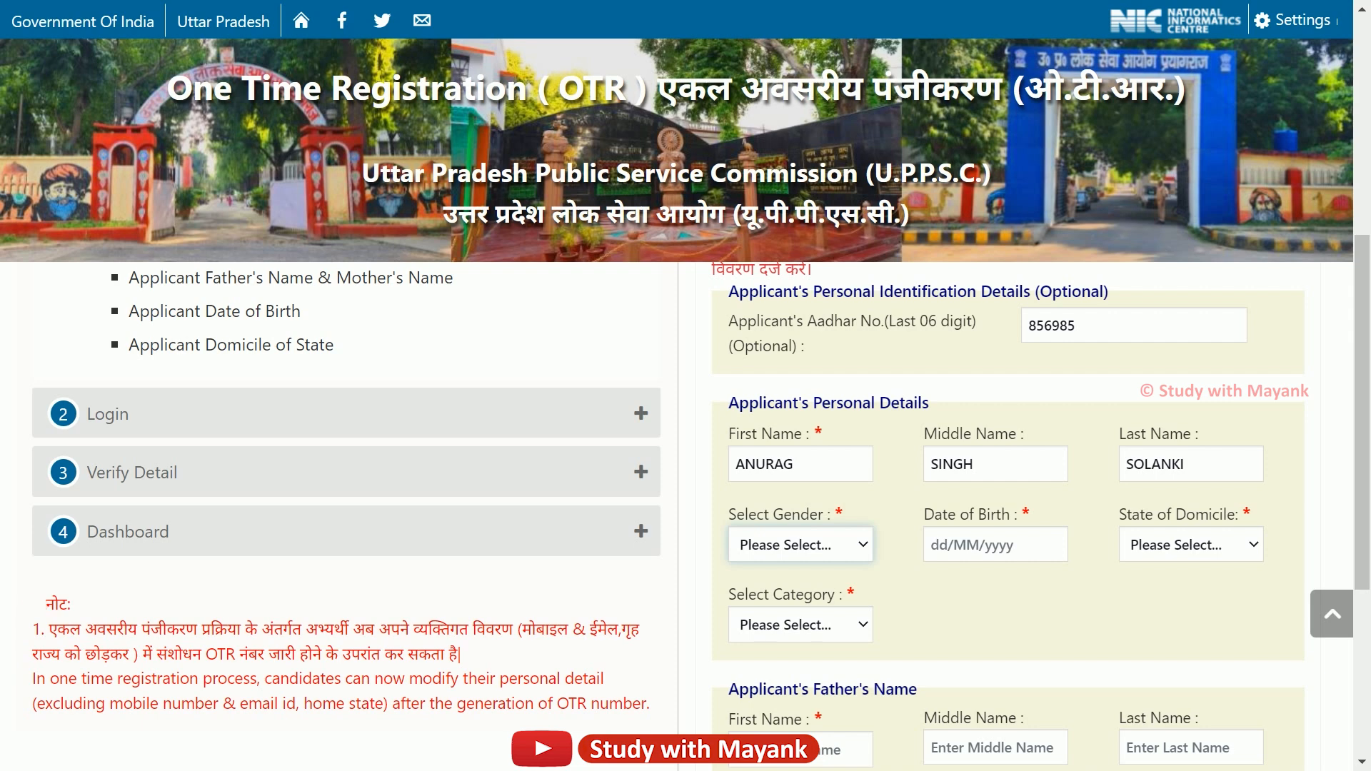
Set gender to Male and pick 6 March 1990 as the date of birth in the calendar.
left_click(839, 544)
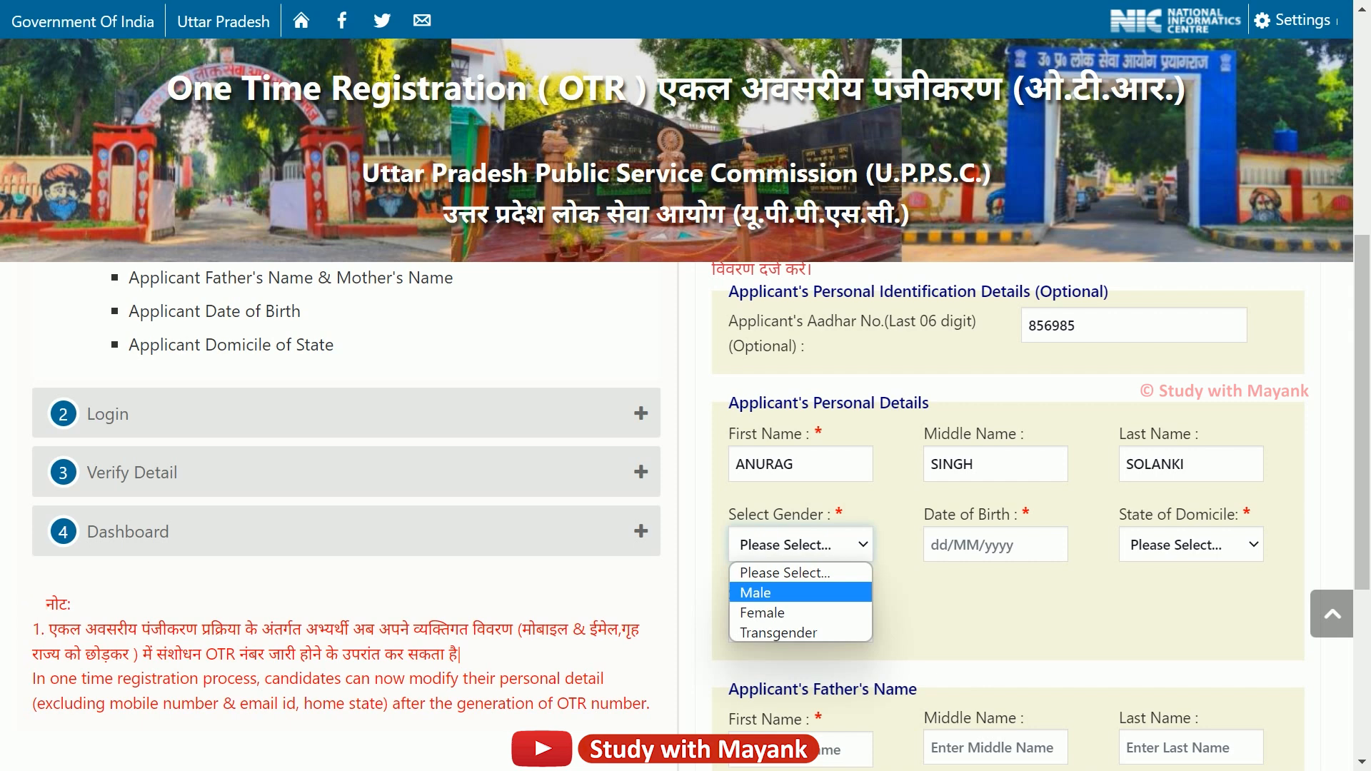
left_click(755, 593)
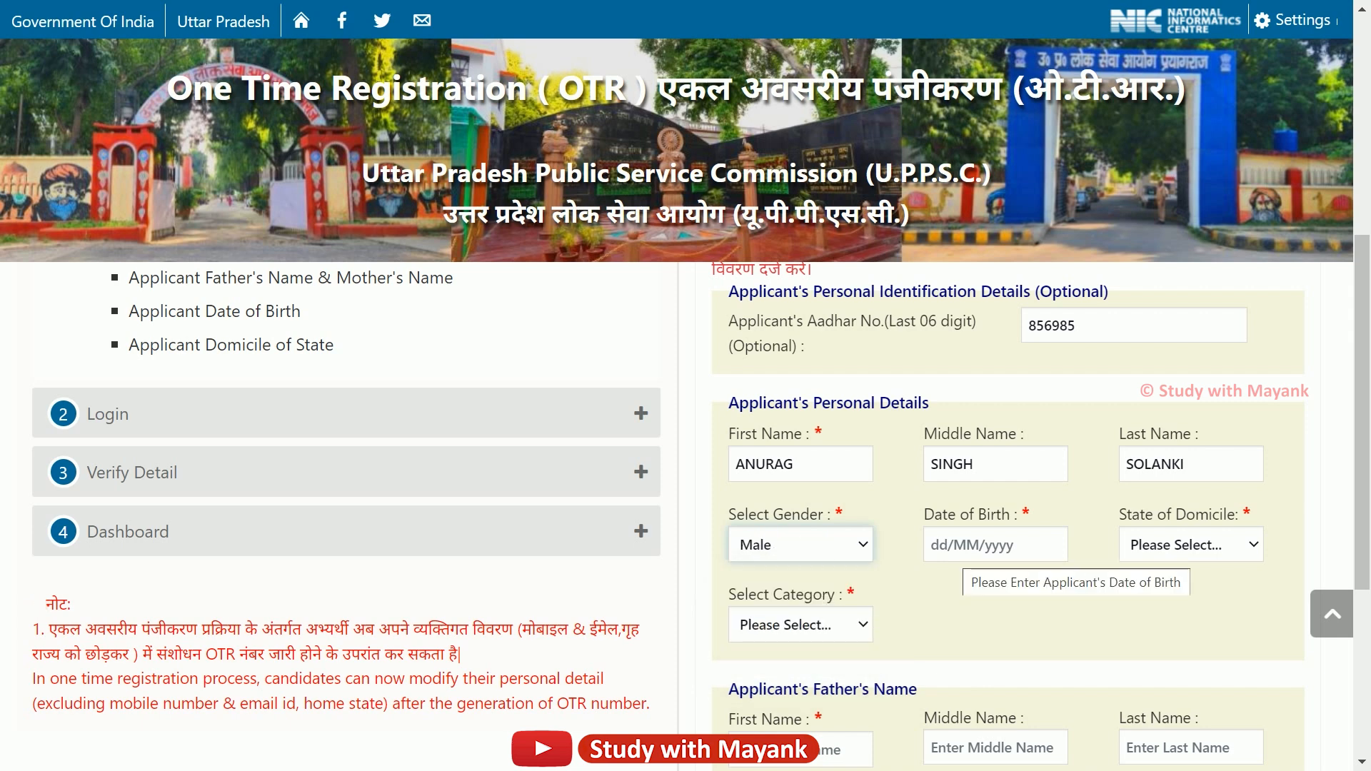
left_click(964, 548)
left_click(1020, 577)
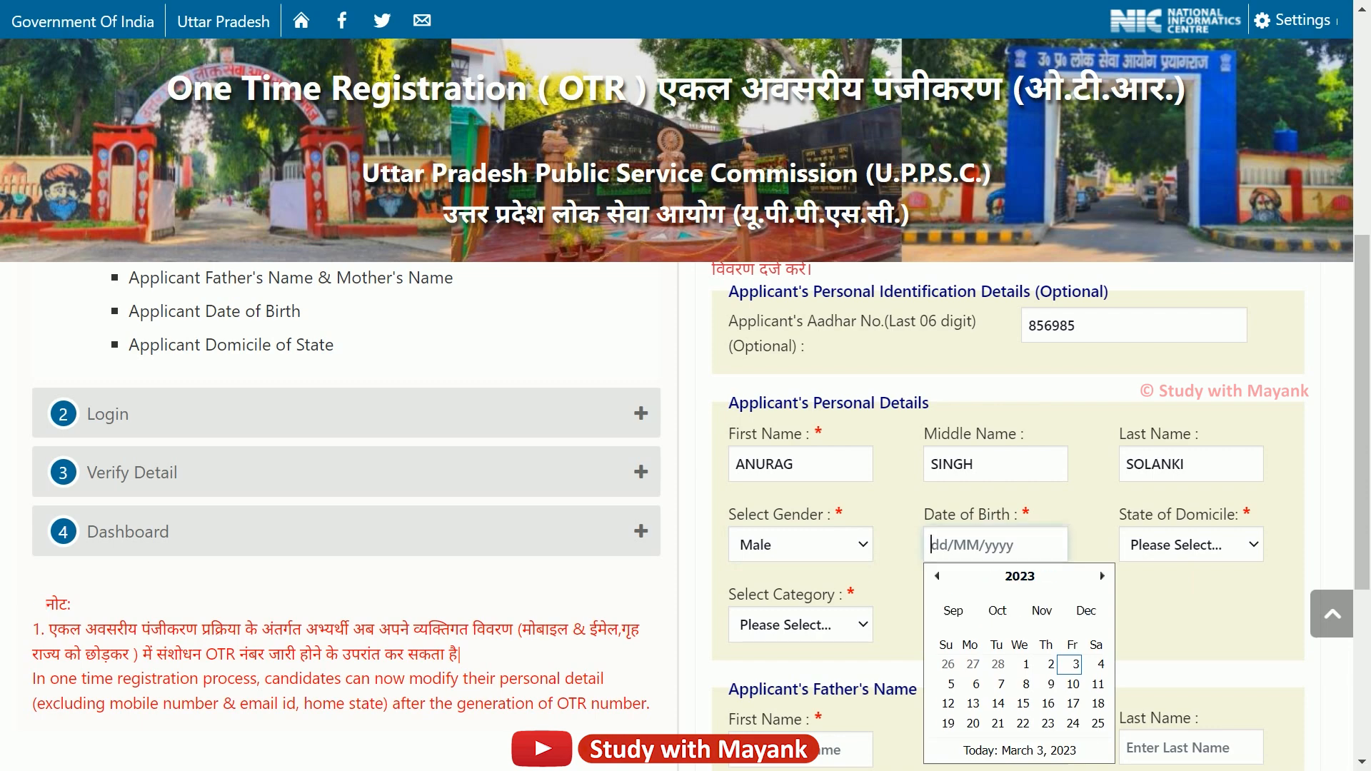
left_click(1019, 576)
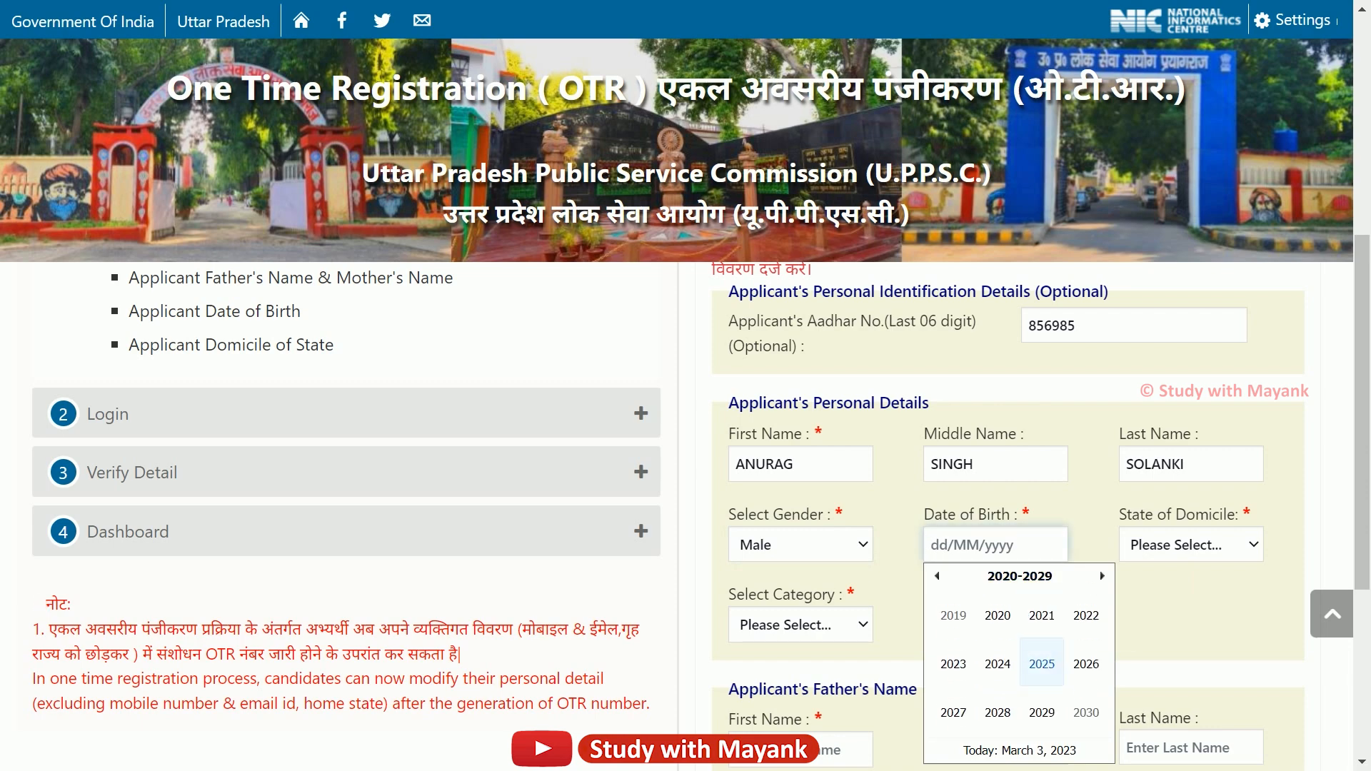
scroll(1042, 664, "down", 3)
scroll(1005, 361, "up", 1)
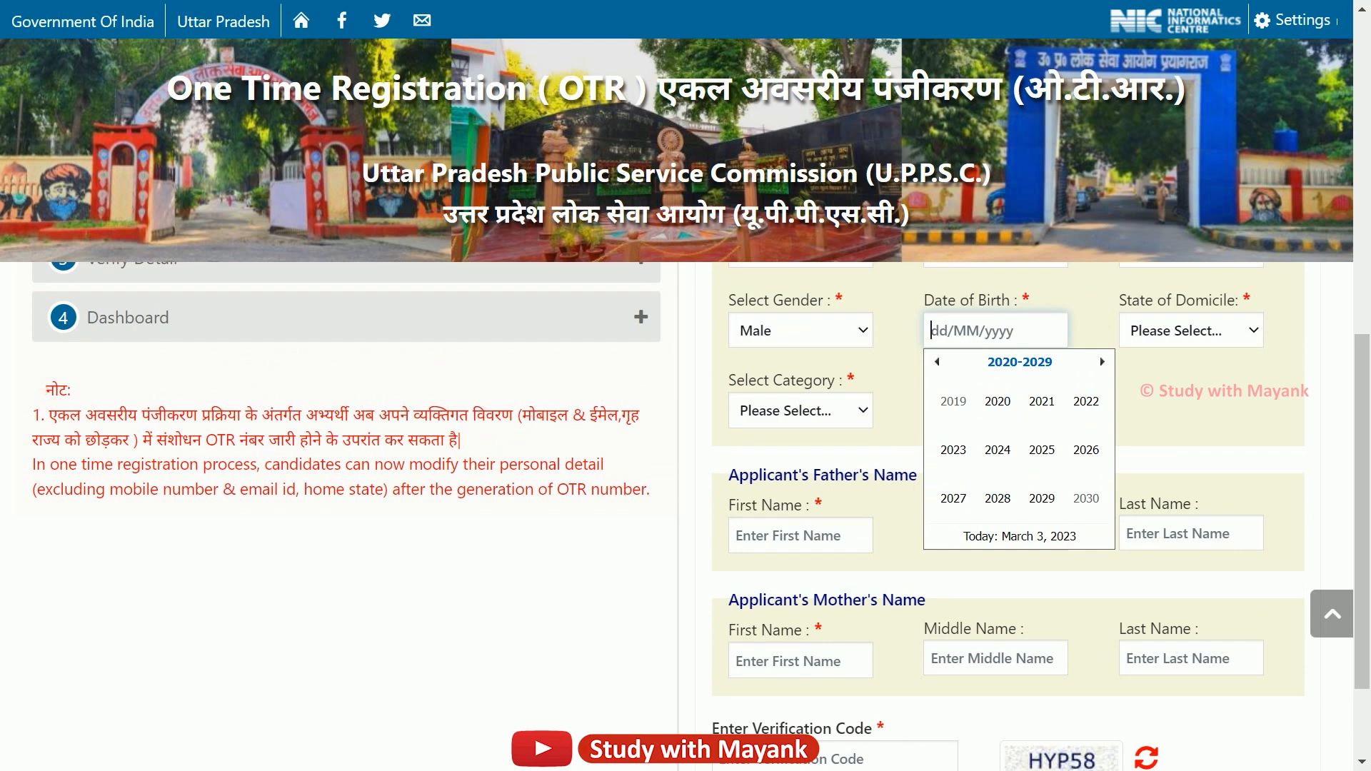
left_click(937, 362)
left_click(936, 362)
left_click(937, 362)
left_click(954, 401)
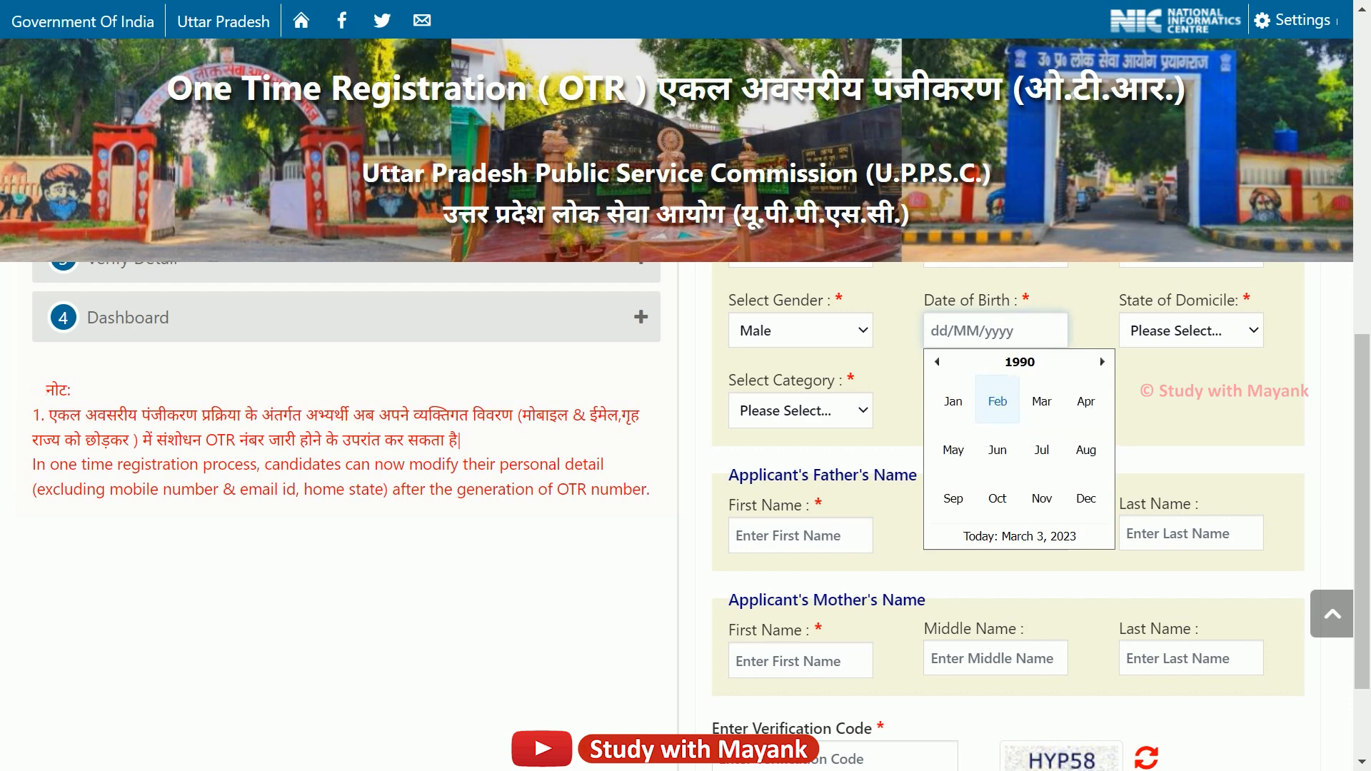
left_click(1042, 401)
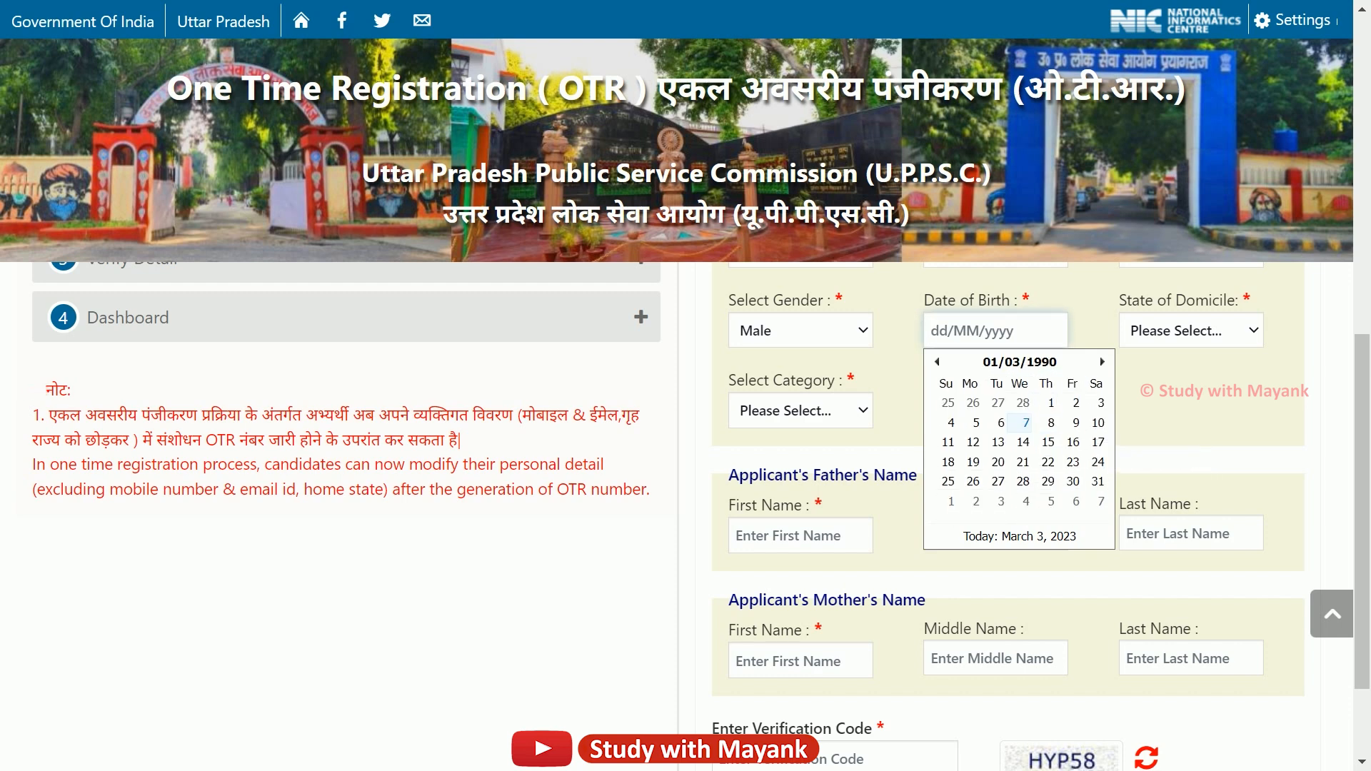
left_click(1000, 422)
scroll(1178, 333, "up", 1)
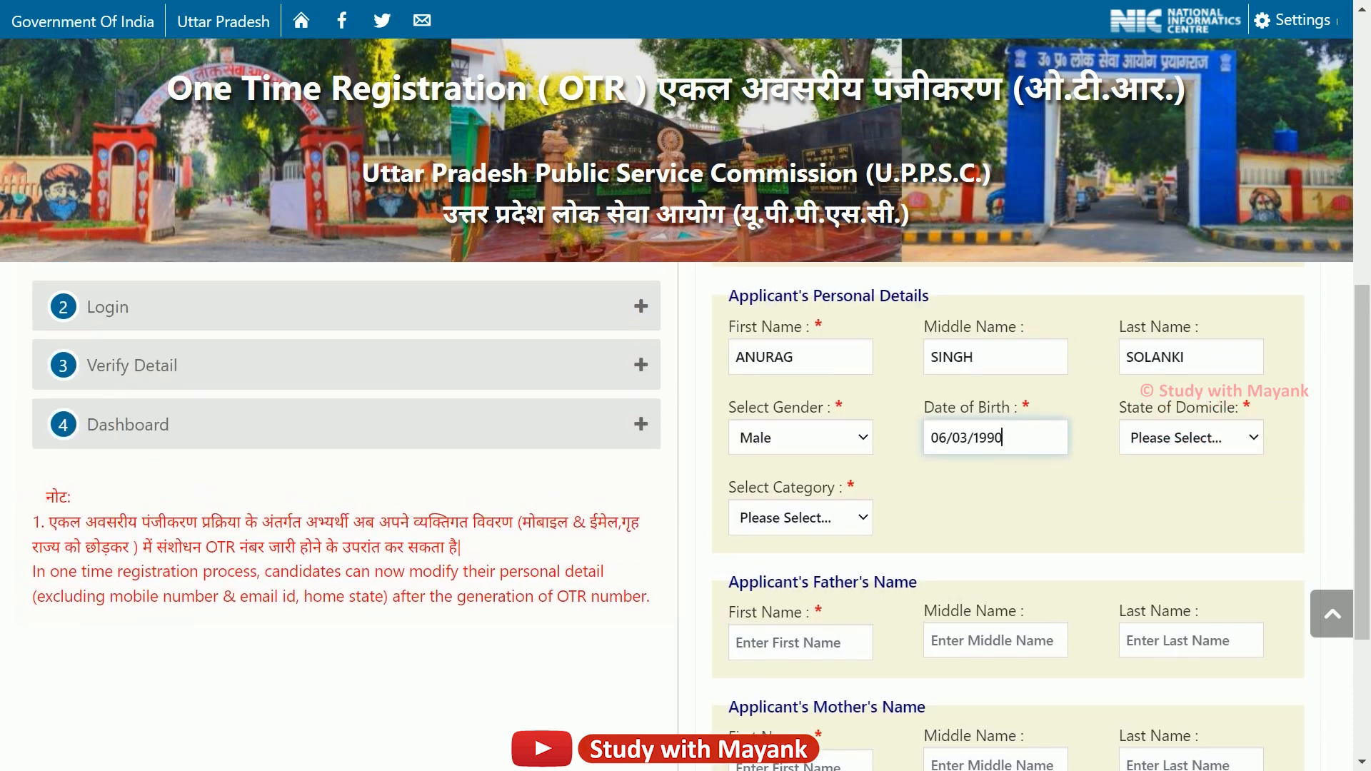
Choose UTTAR PRADESH as State of Domicile and GENERAL as the category.
left_click(1191, 438)
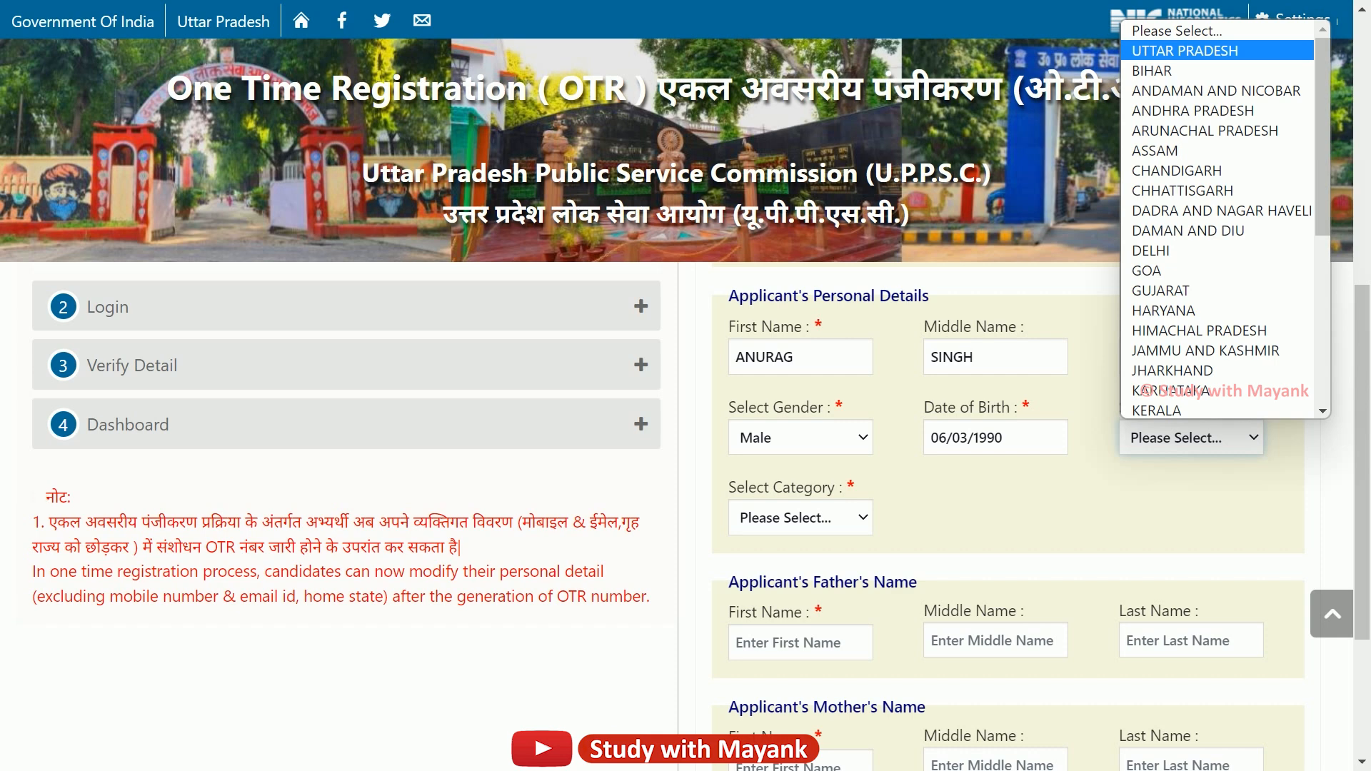
left_click(1185, 50)
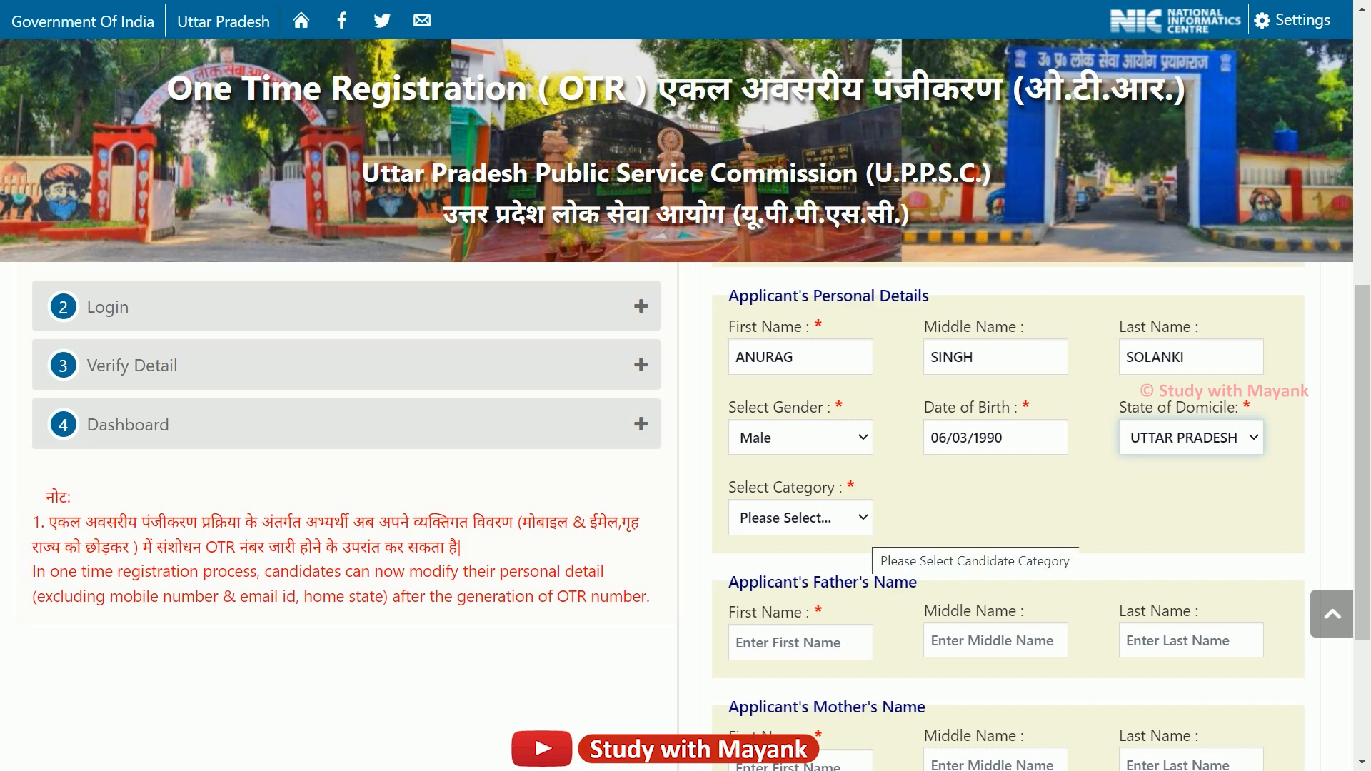
left_click(860, 528)
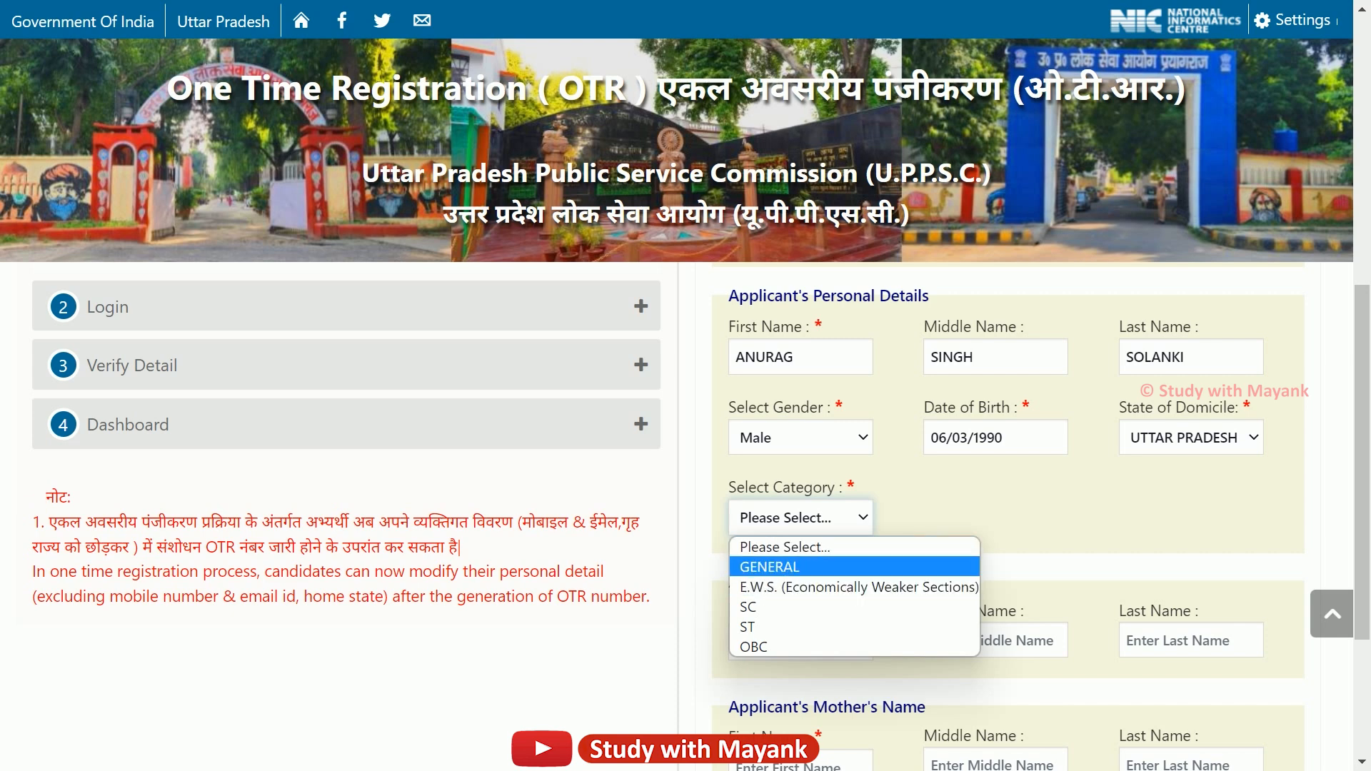
left_click(769, 567)
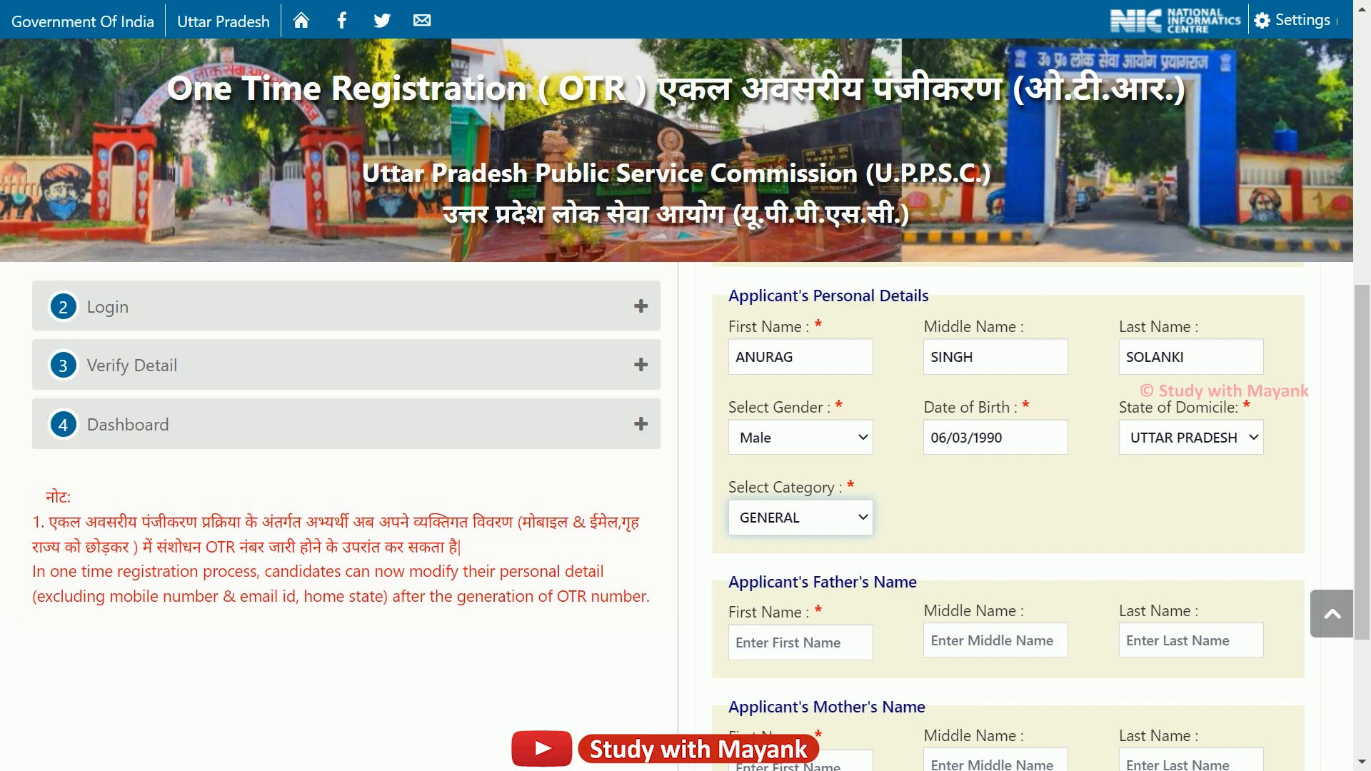
Enter the father's first, middle and last names.
scroll(792, 439, "down", 3)
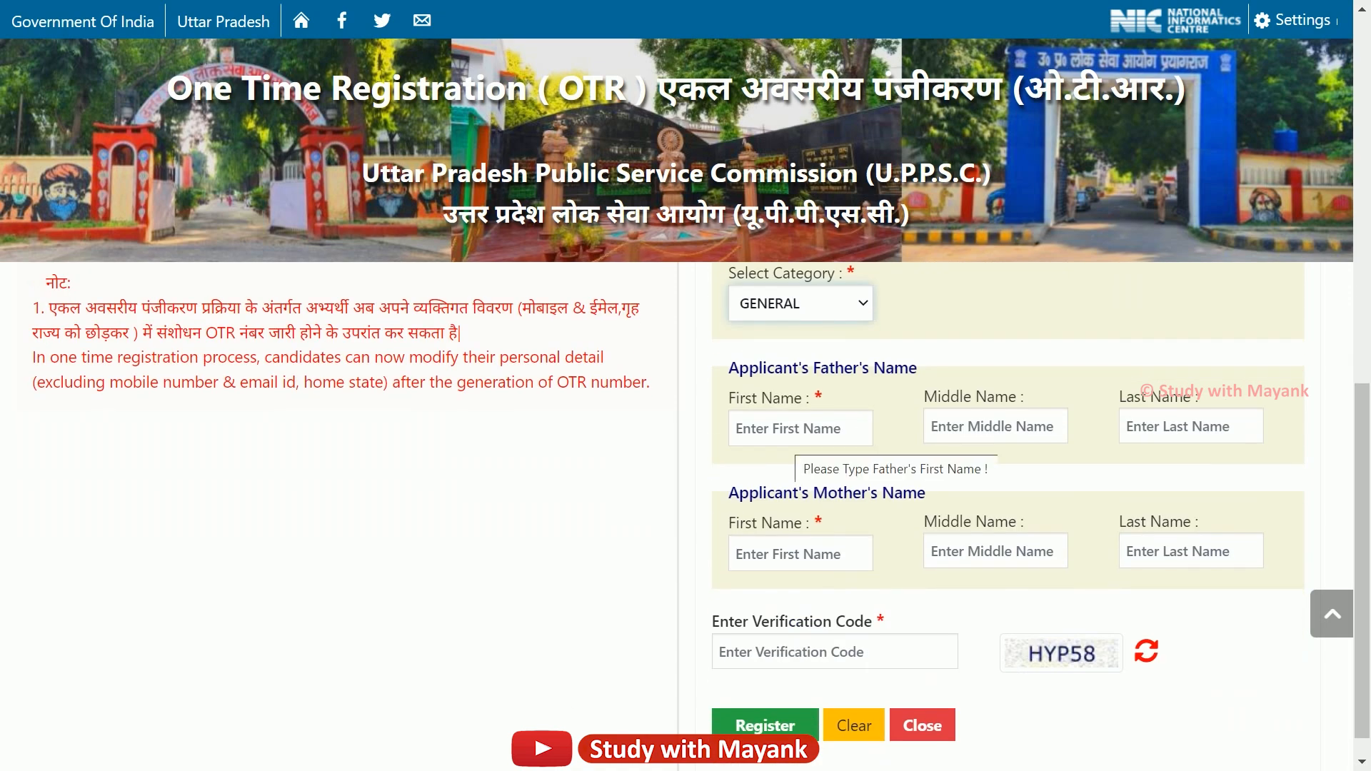
left_click(794, 435)
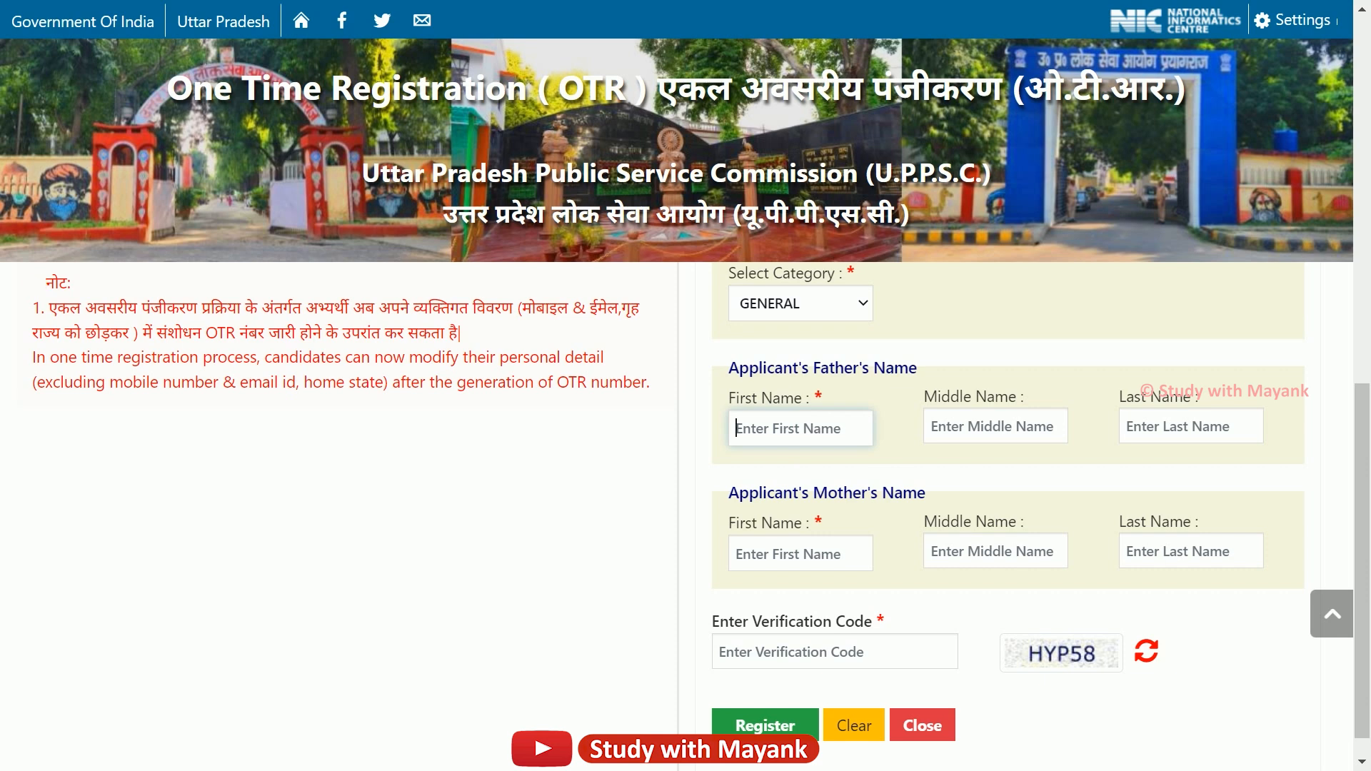
key("Tab")
key("Tab")
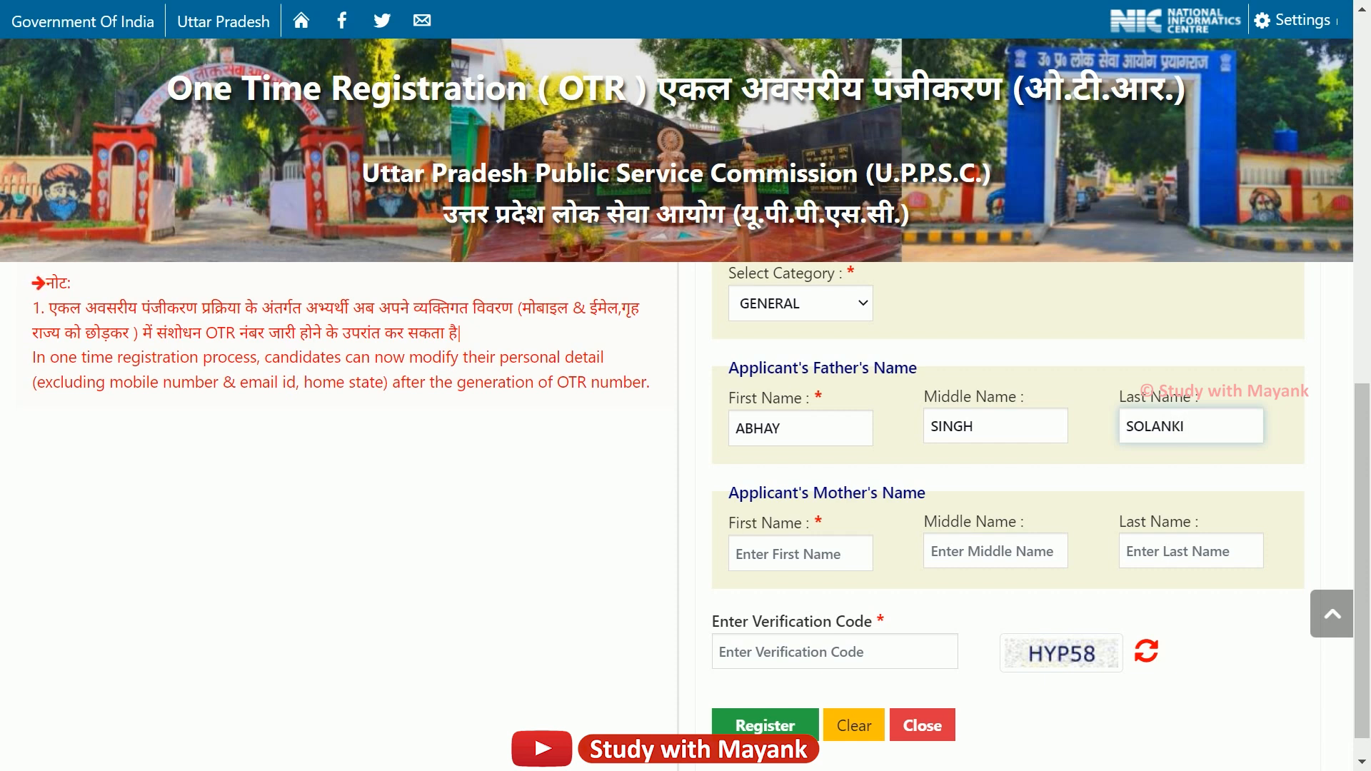
Enter the mother's first, middle and last names and type the captcha verification code.
key("Tab")
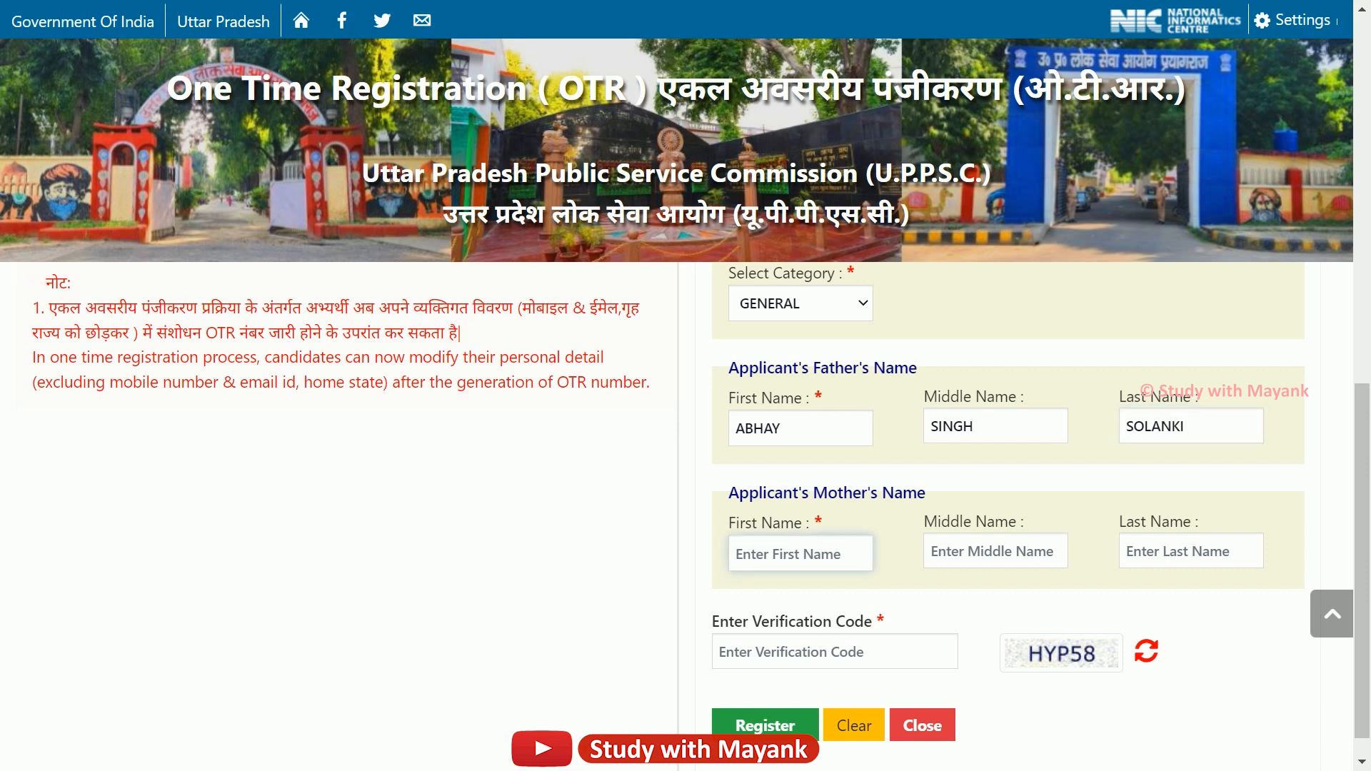
key("Tab")
key("Tab")
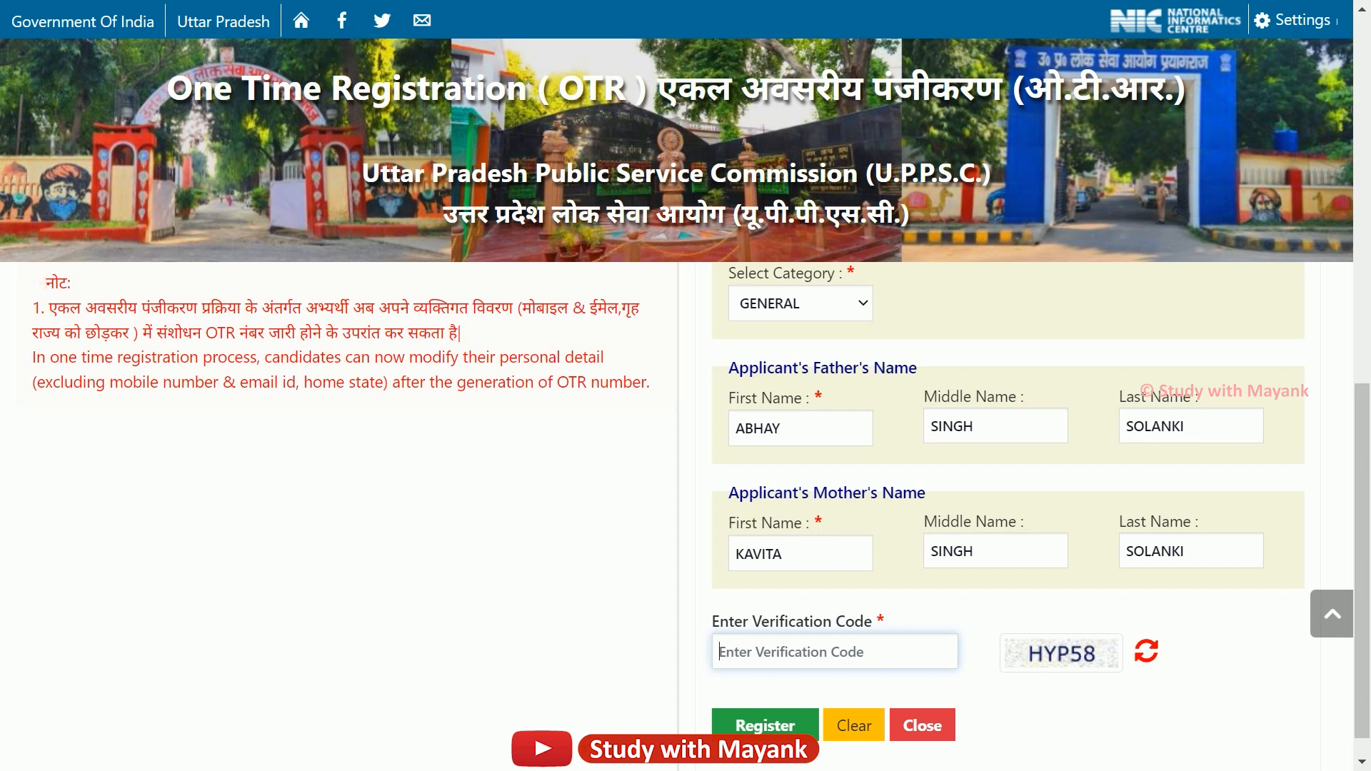
type("HY")
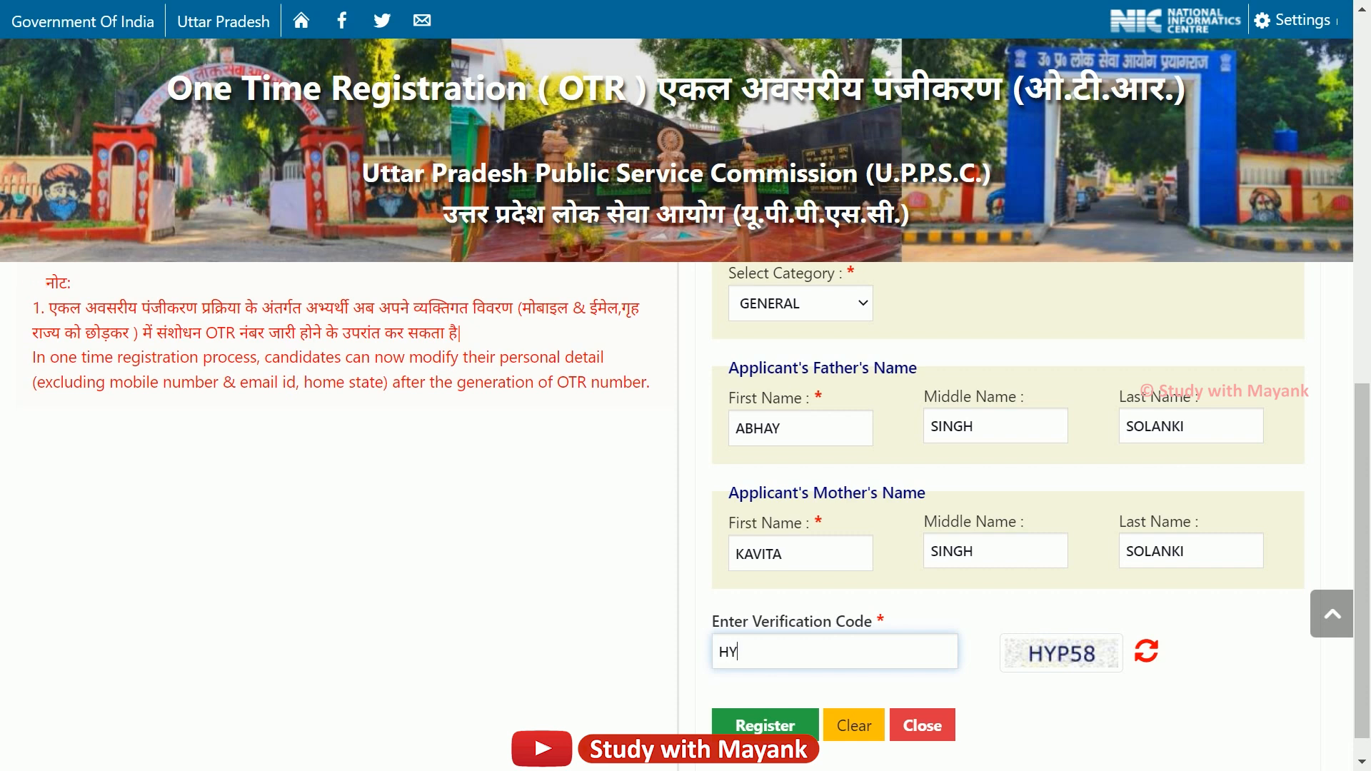
type("P58")
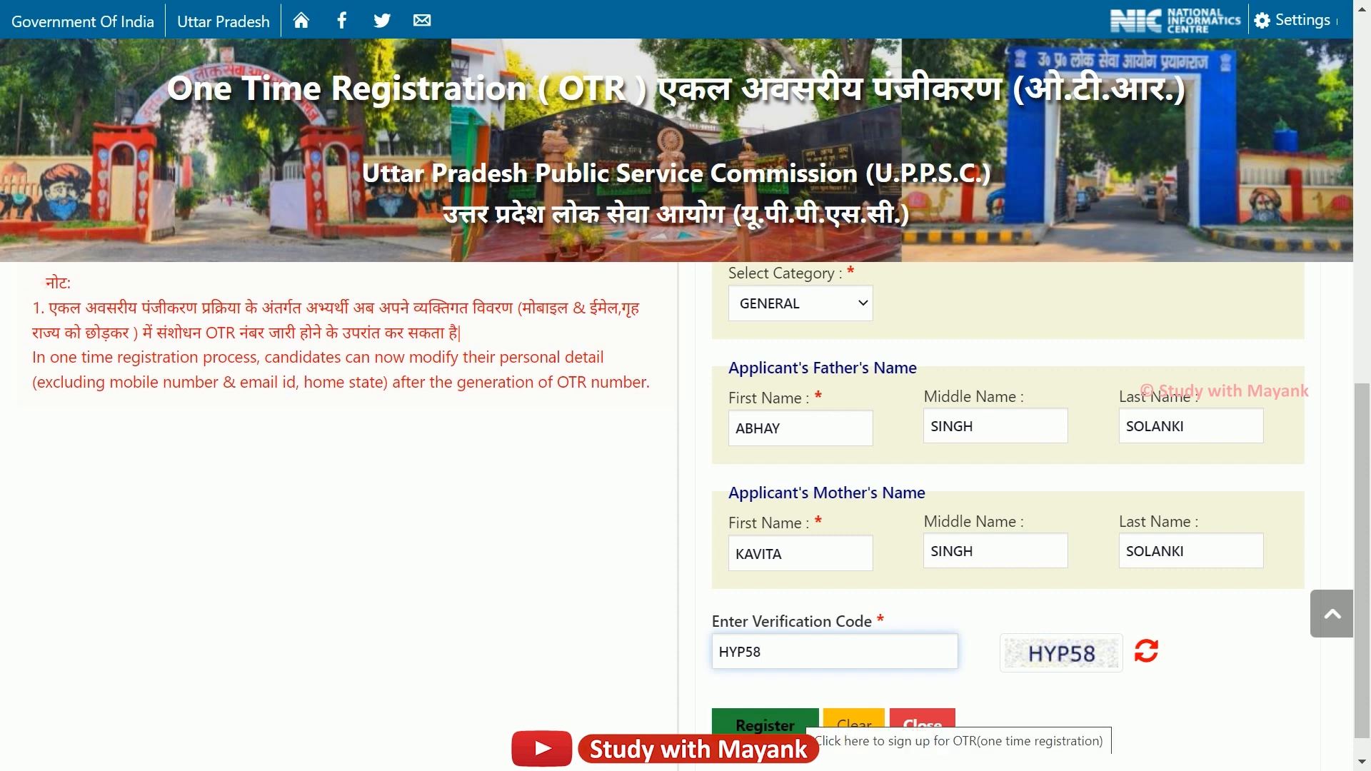
Submit the registration, go to the login page and log in with the mobile number via OTP.
left_click(765, 725)
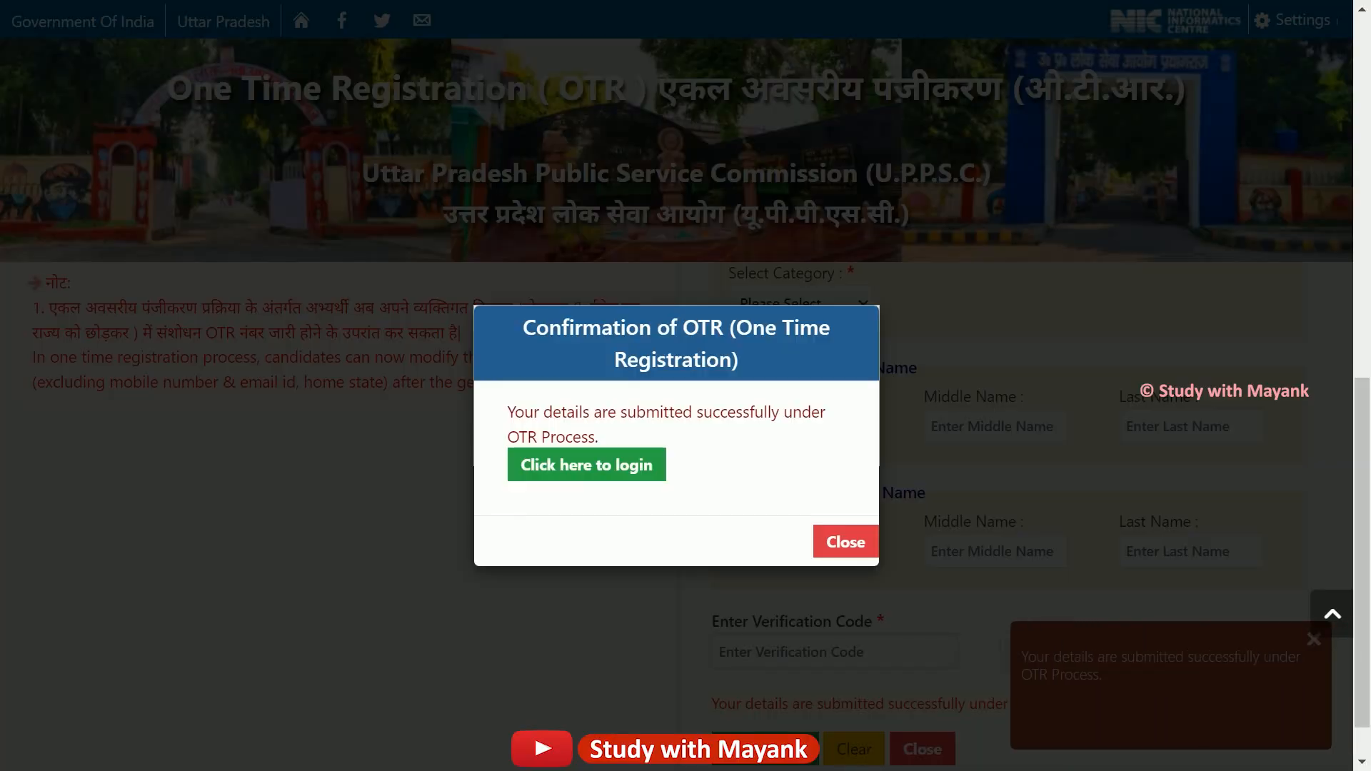
left_click(620, 465)
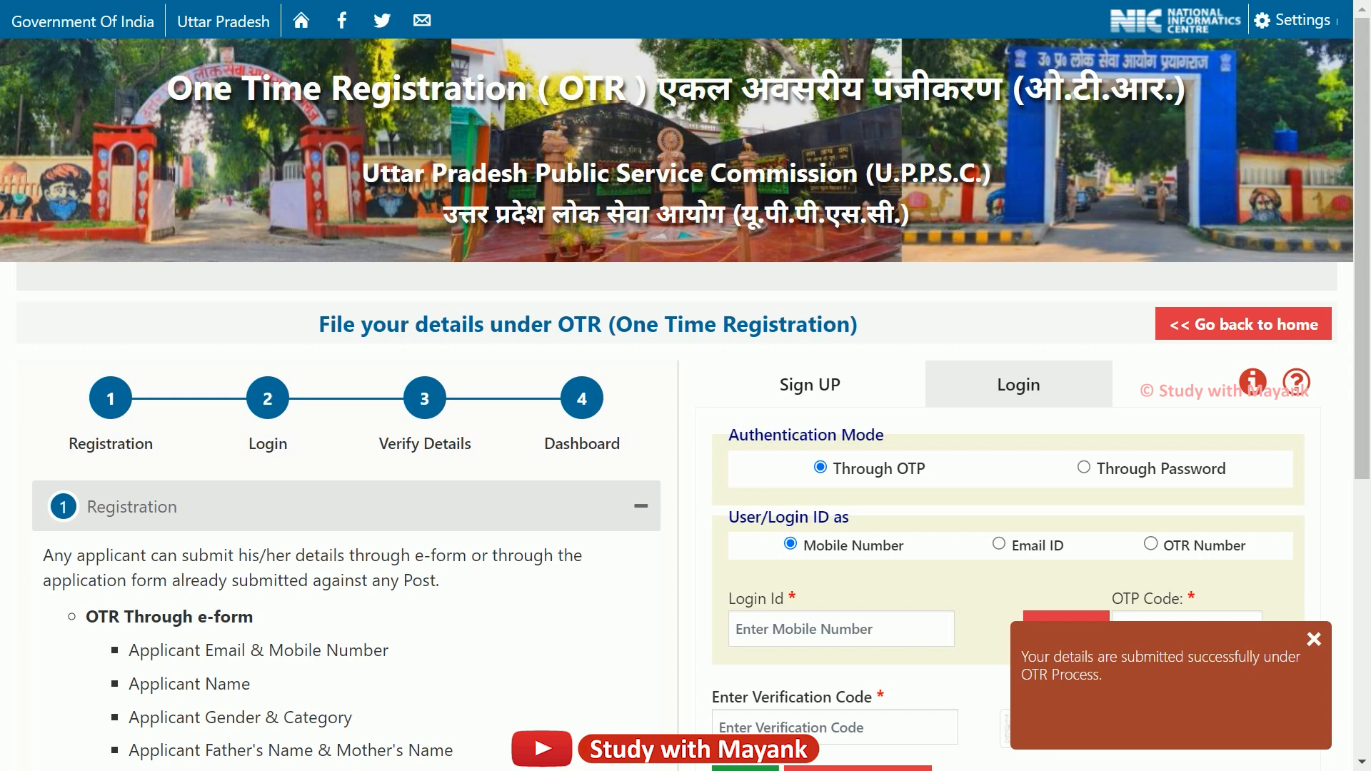
scroll(677, 500, "down", 2)
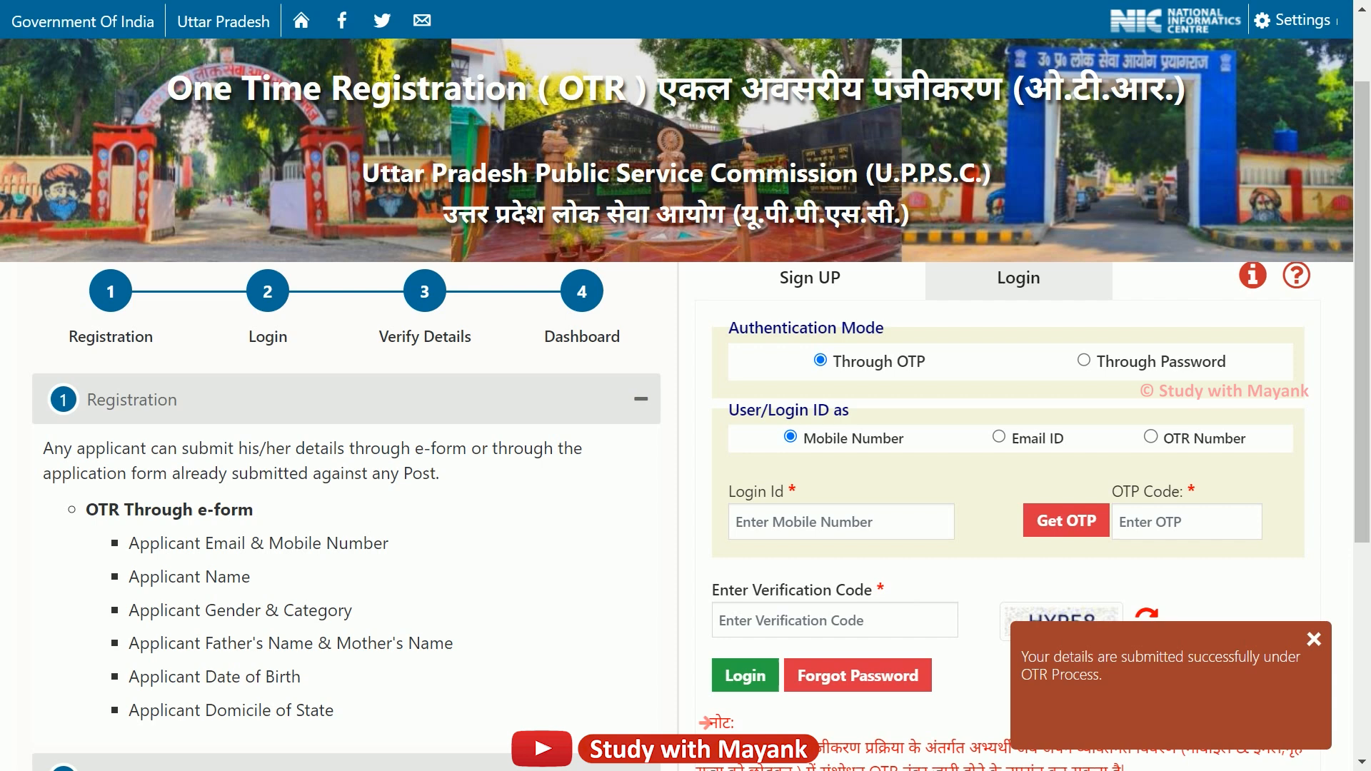
left_click(1084, 359)
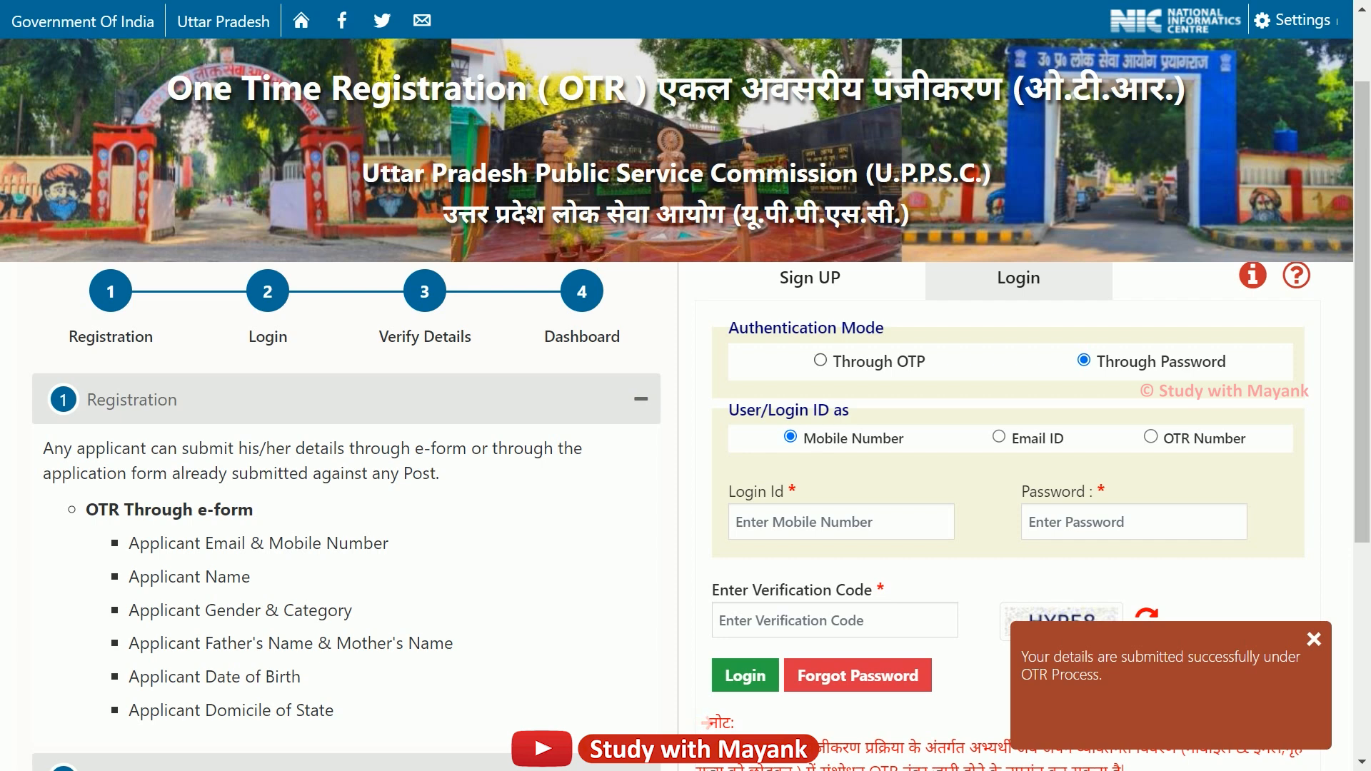
left_click(821, 360)
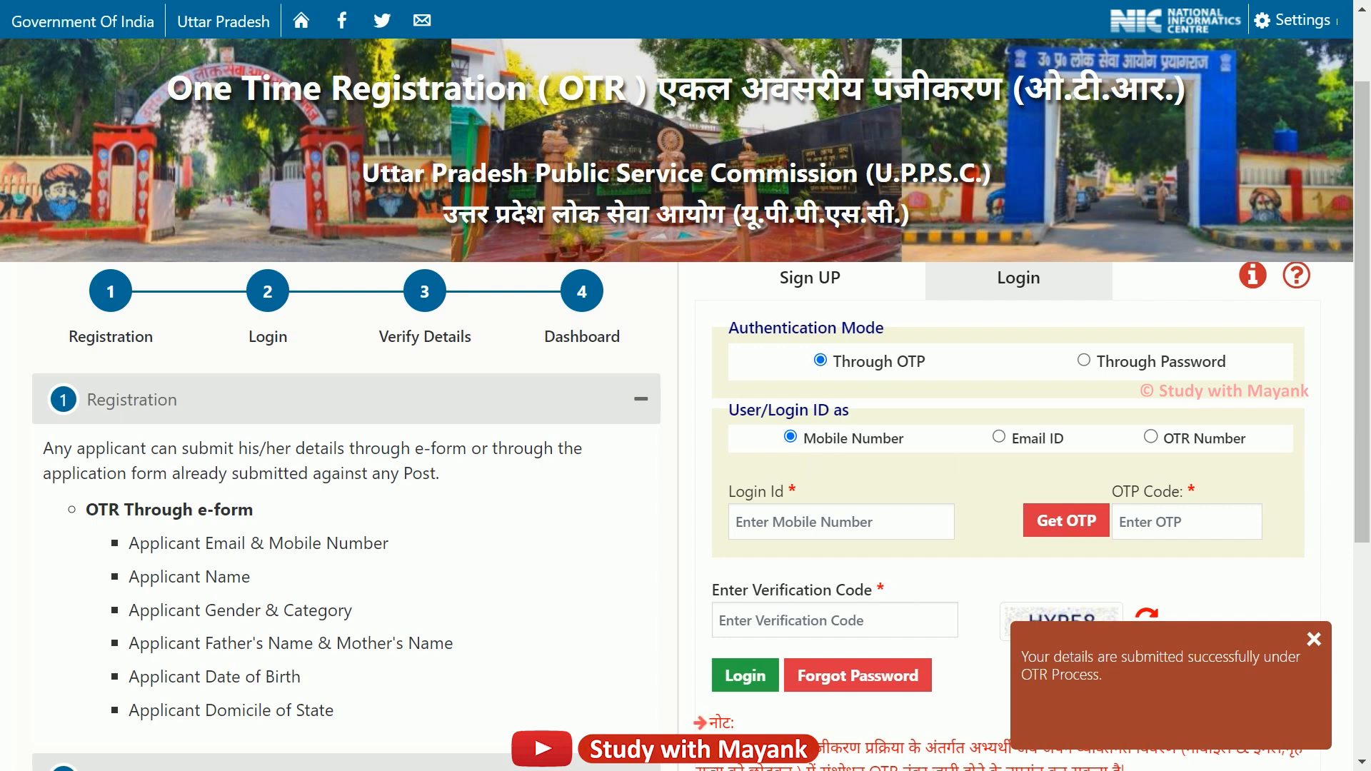
left_click(852, 522)
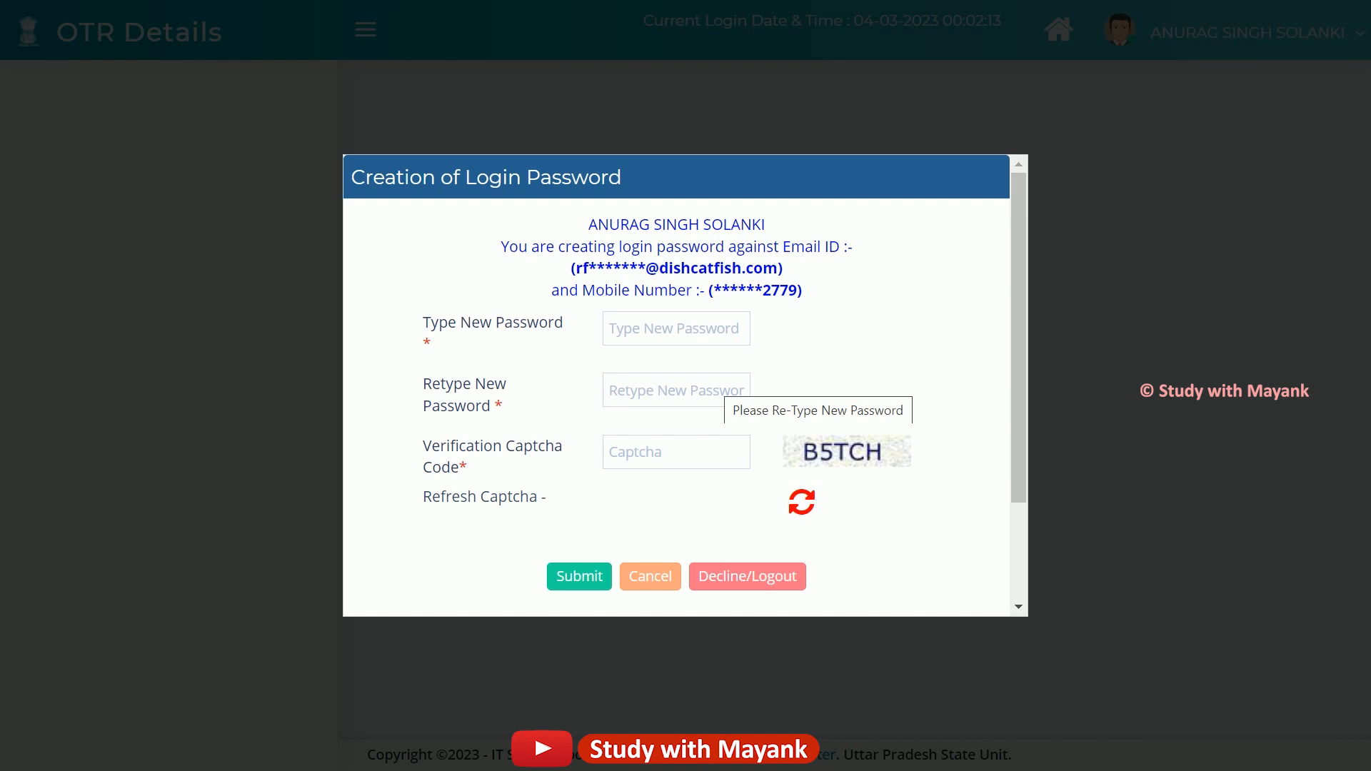
Fill in the new password, its confirmation and the captcha, and submit the password creation.
left_click(692, 331)
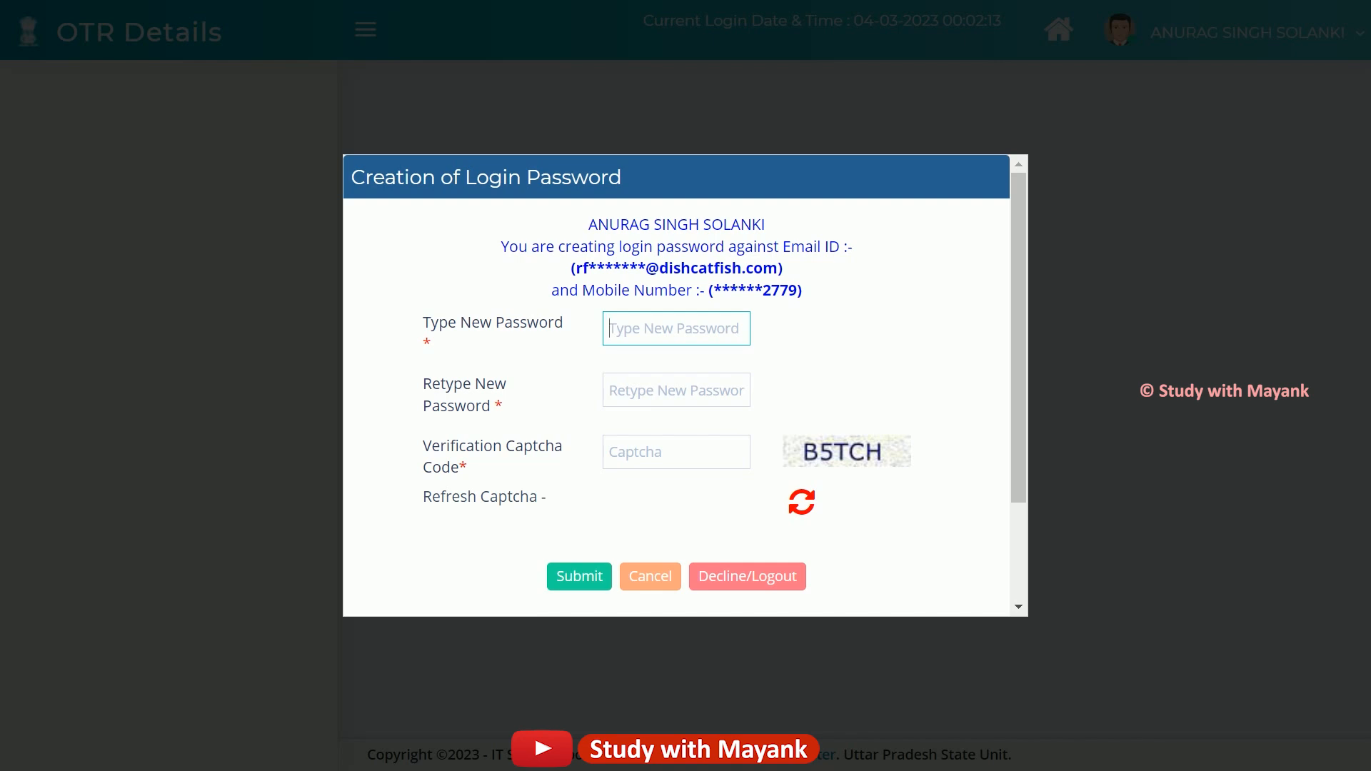
type("a")
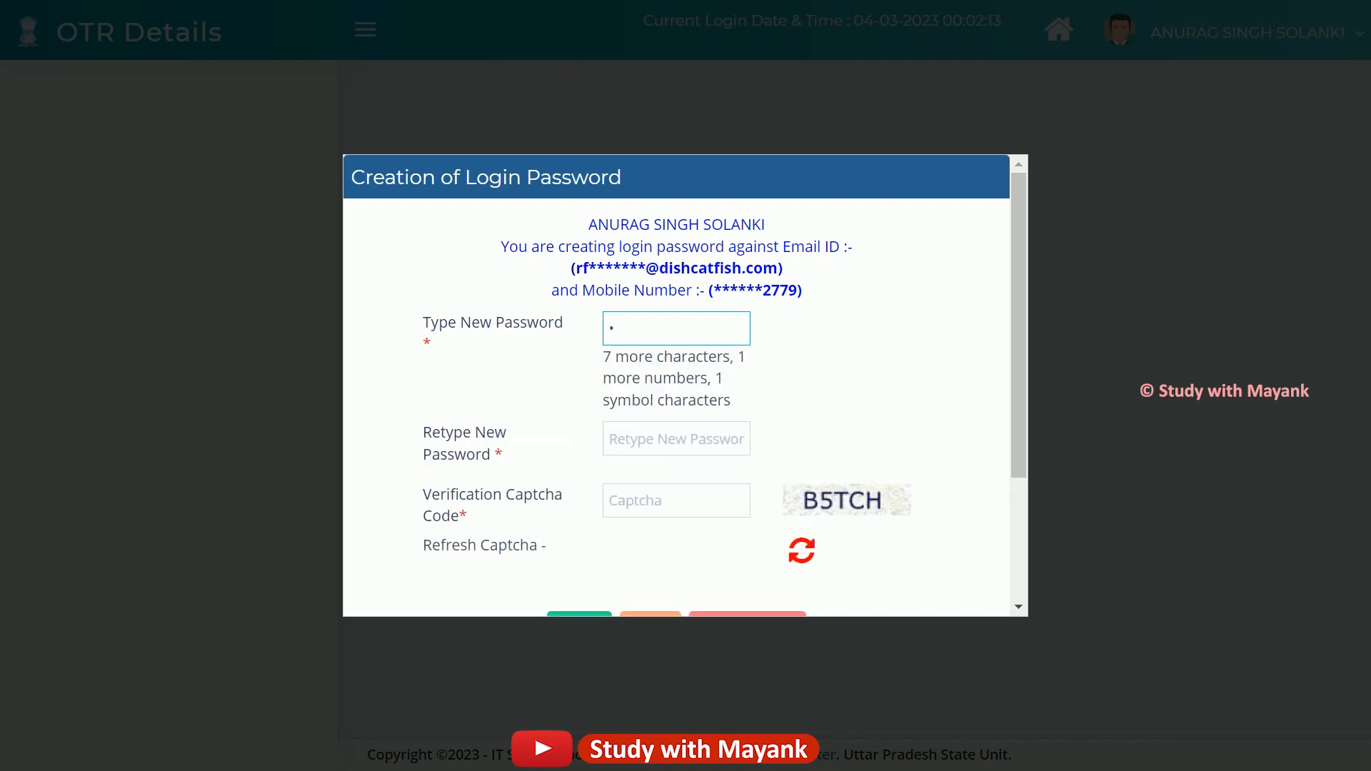
key("BackSpace")
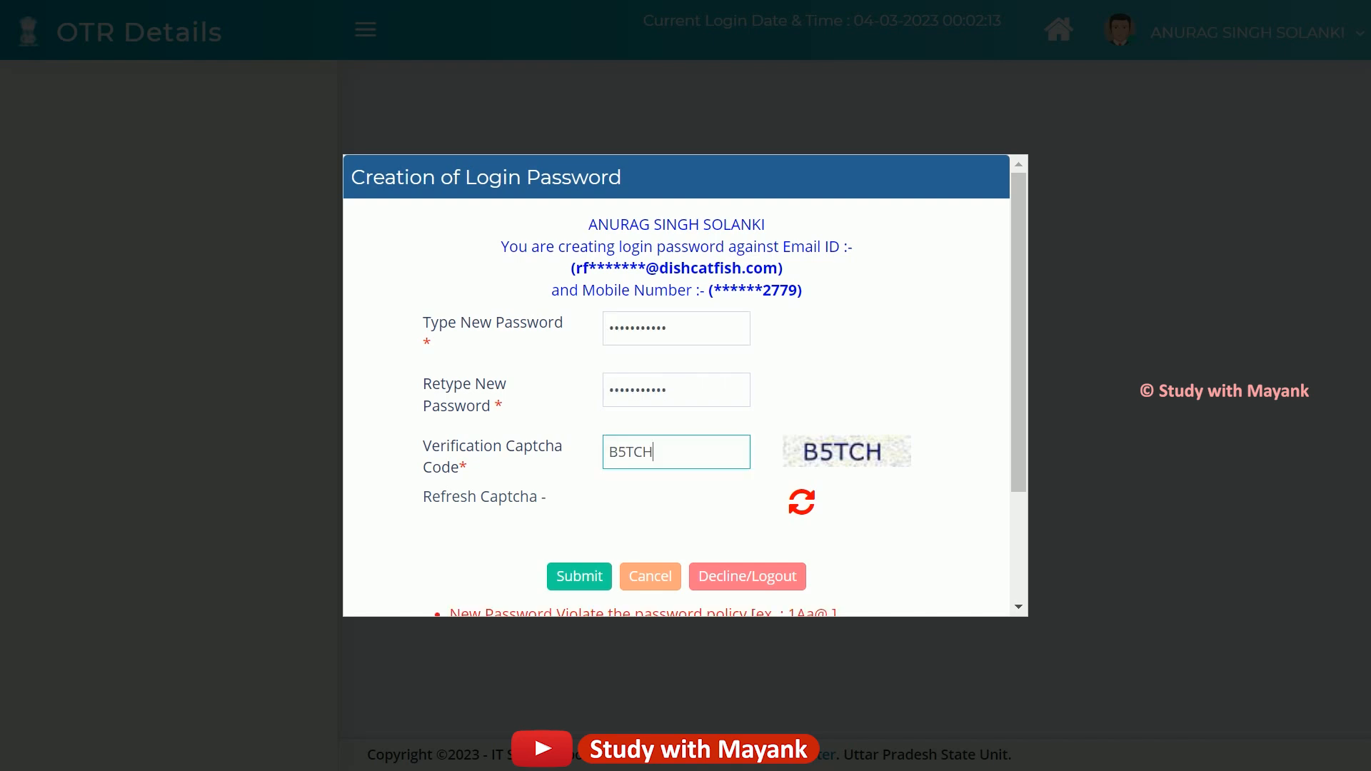
left_click(579, 576)
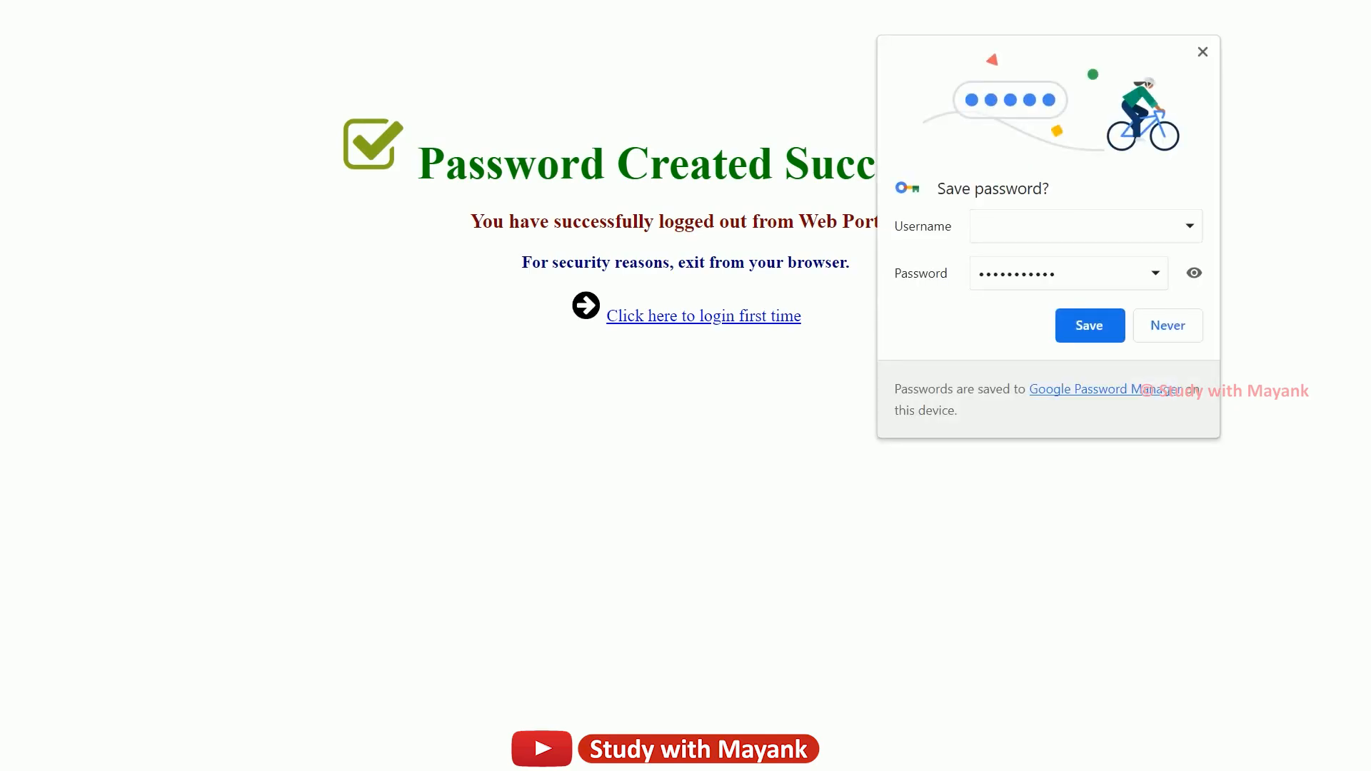
Decline Chrome's offer to save the password and use the first-time login link.
left_click(1175, 326)
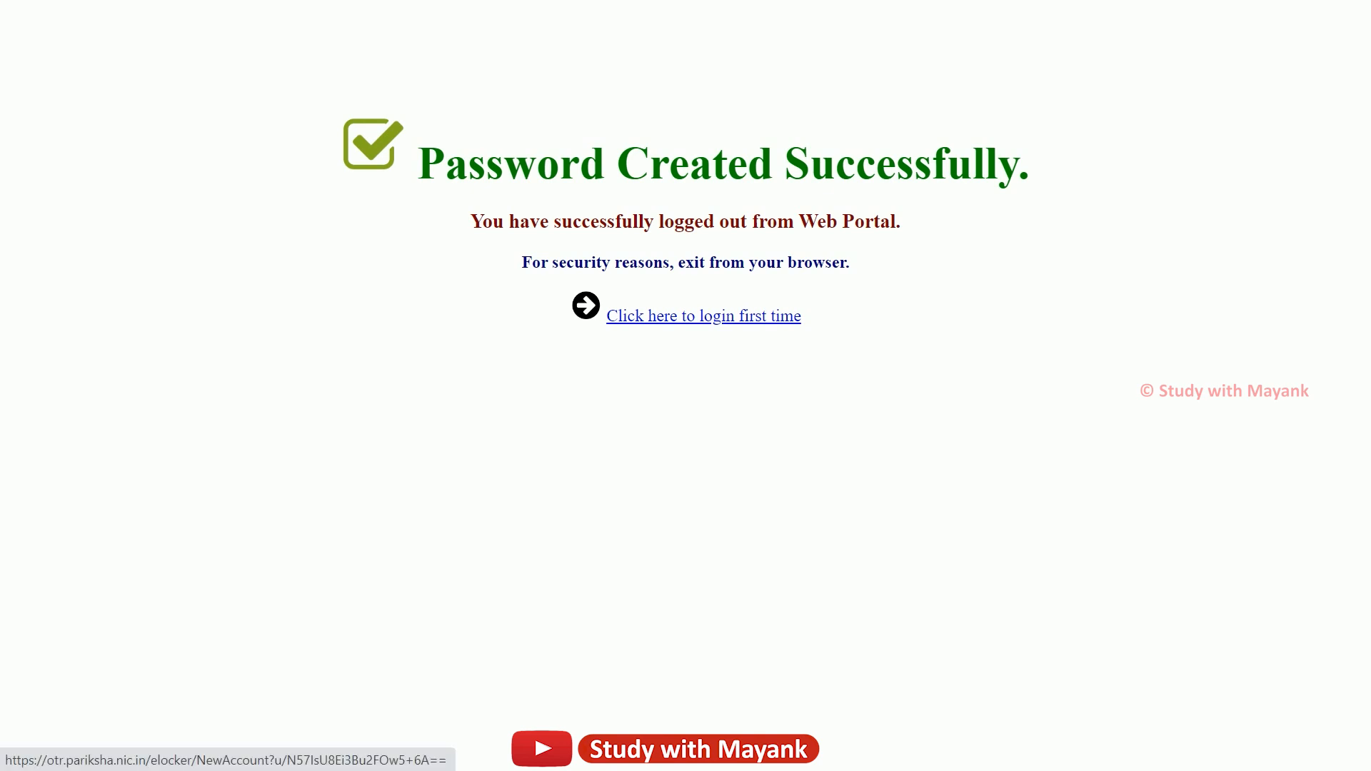
left_click(704, 315)
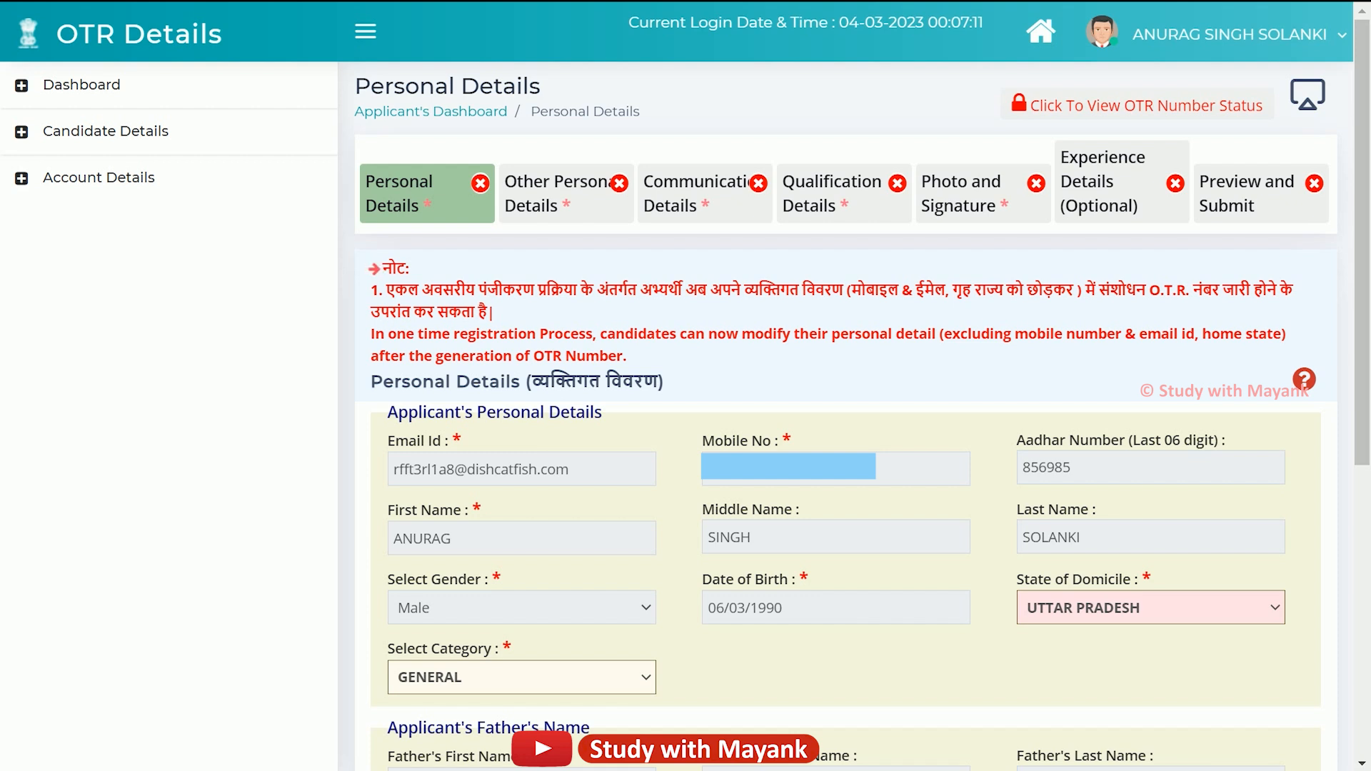
Toggle Dashboard, expand Candidate Details, and scroll to the empty Basic Qualification Details table.
left_click(80, 84)
left_click(80, 85)
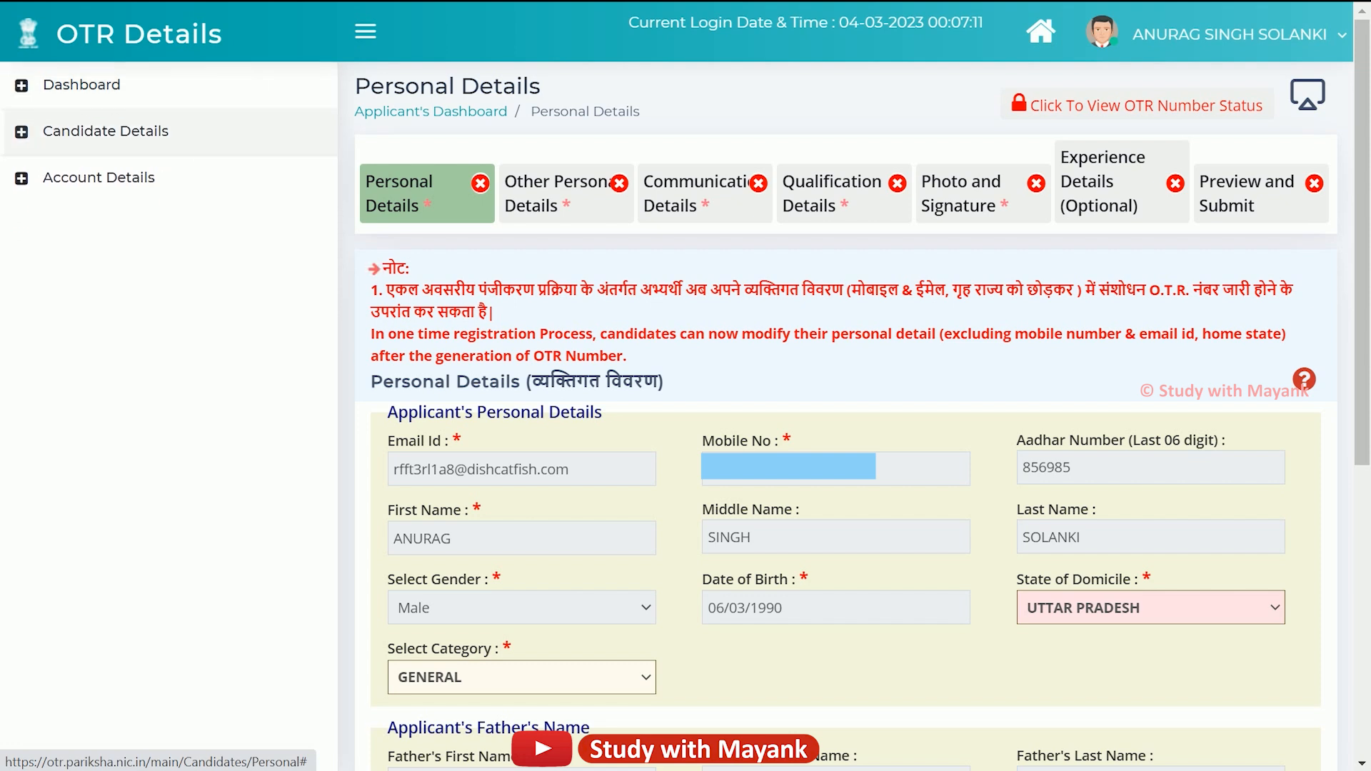
left_click(106, 130)
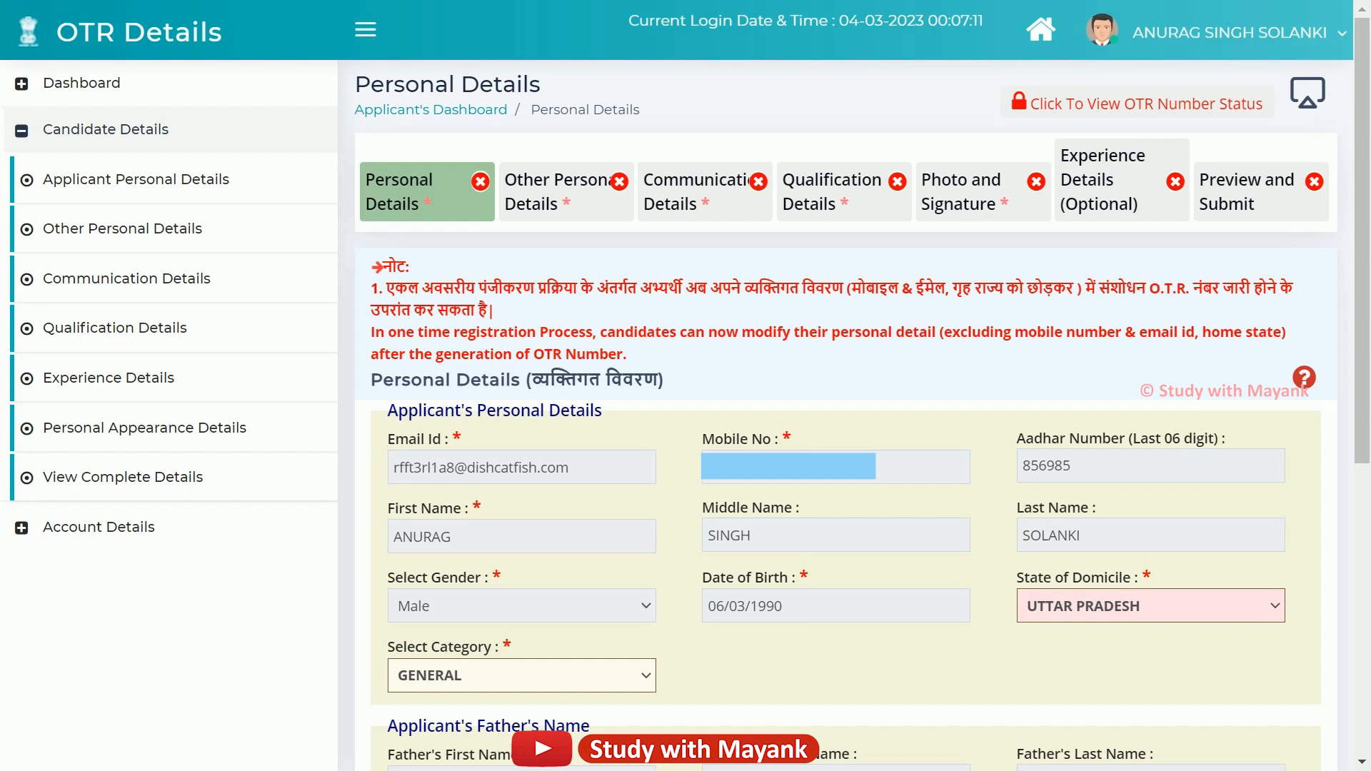
scroll(842, 429, "down", 6)
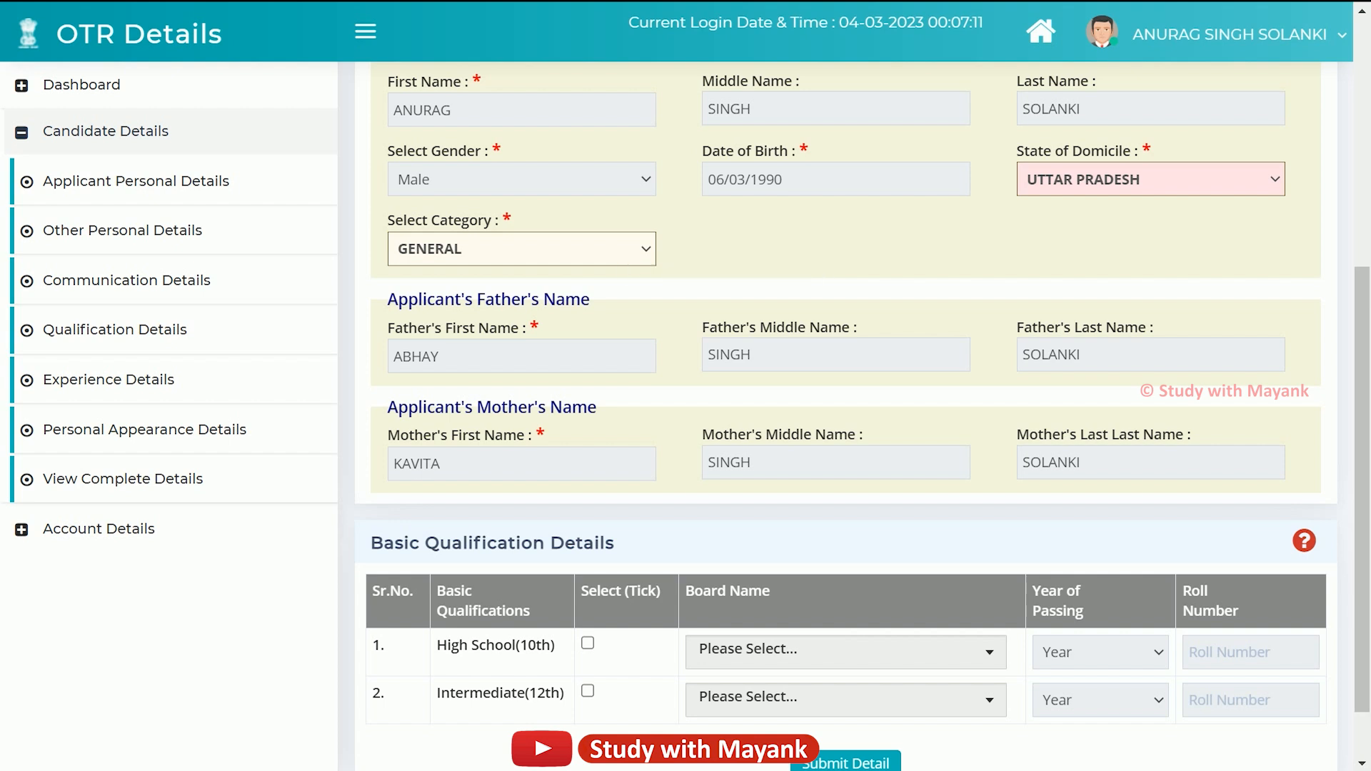
scroll(843, 429, "down", 1)
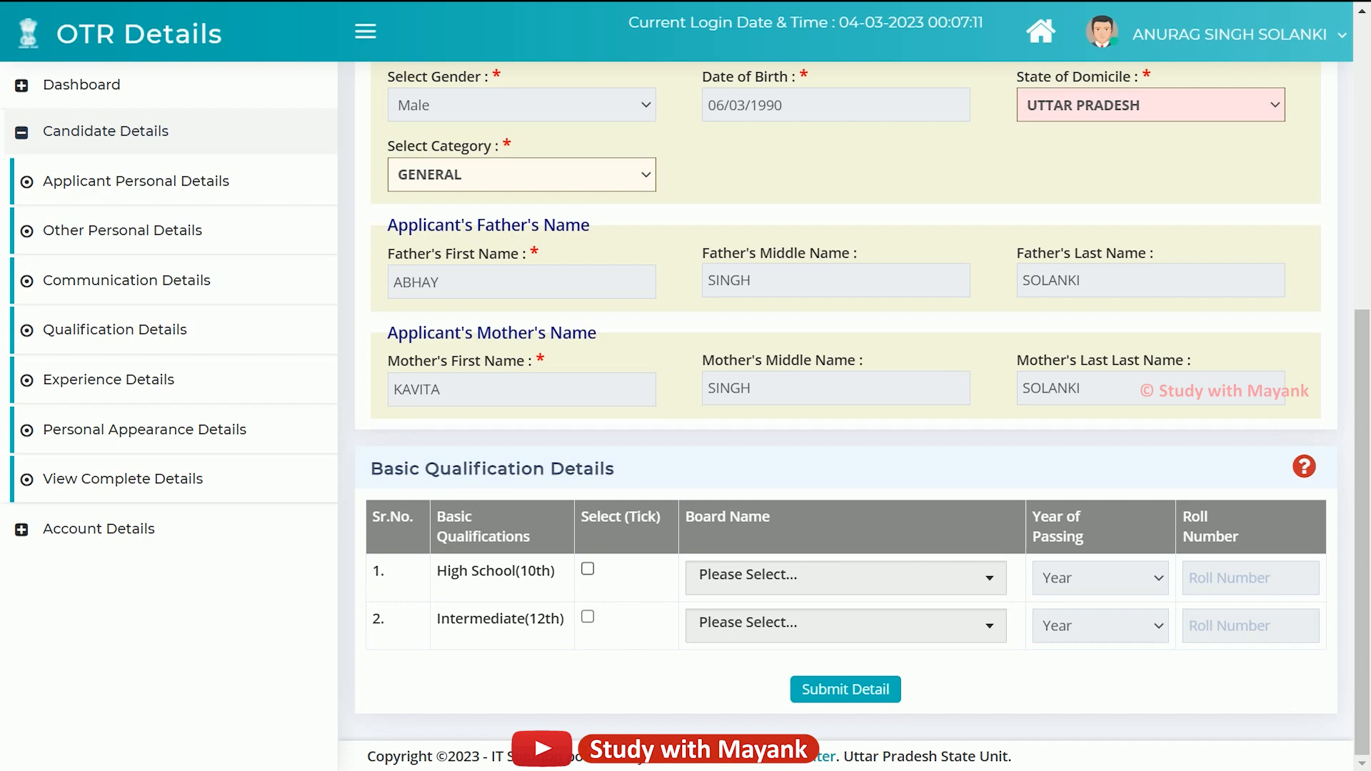
Add High School(10th) from the Uttar Pradesh board, passing year 1994, with its roll number.
left_click(588, 569)
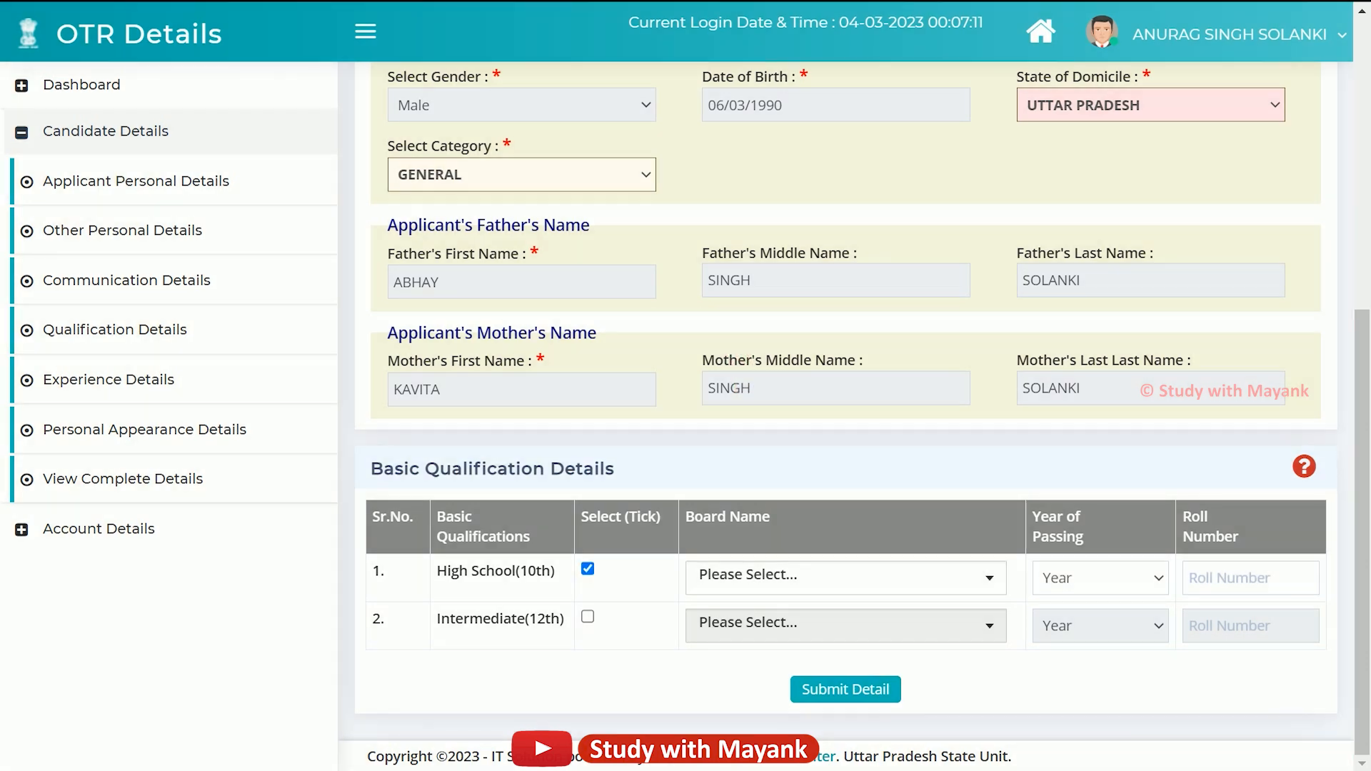
left_click(845, 578)
left_click(846, 326)
type("u")
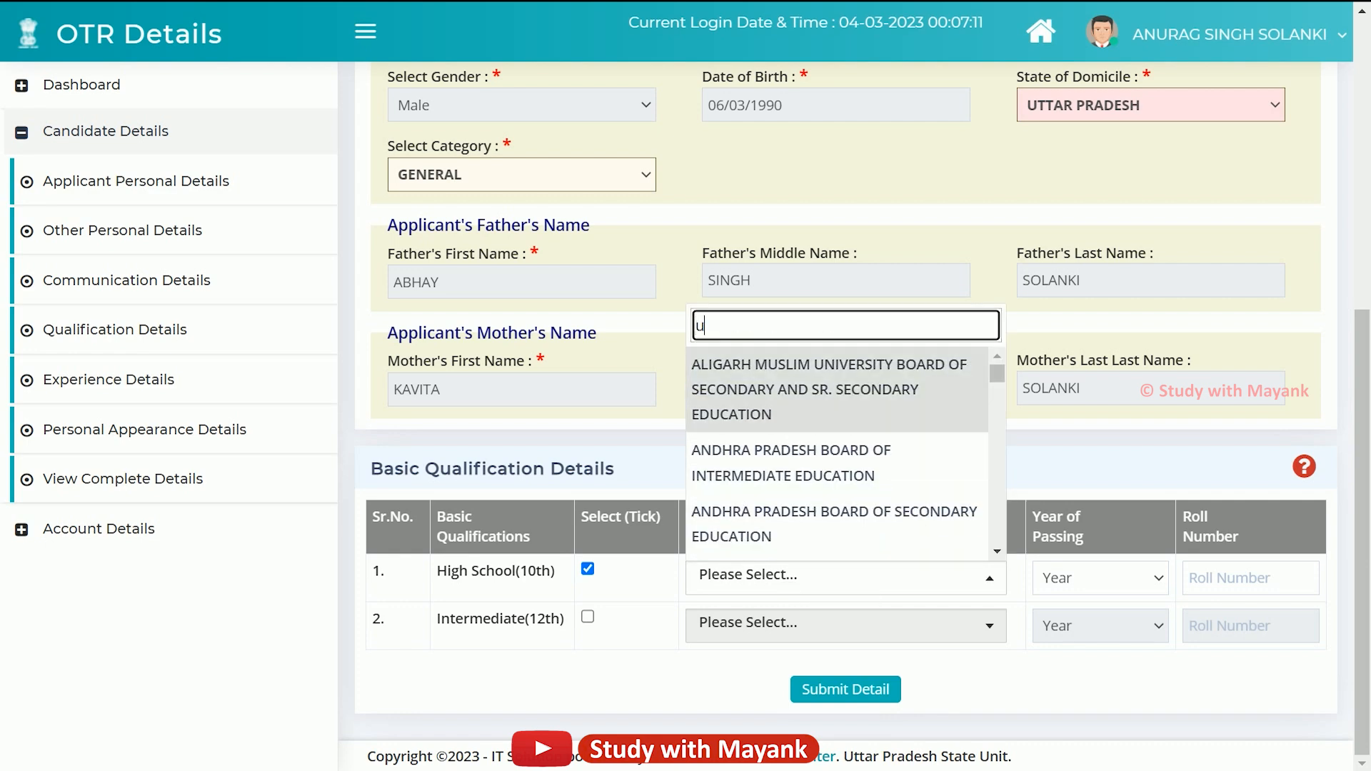
type("p")
key("BackSpace")
type("tt")
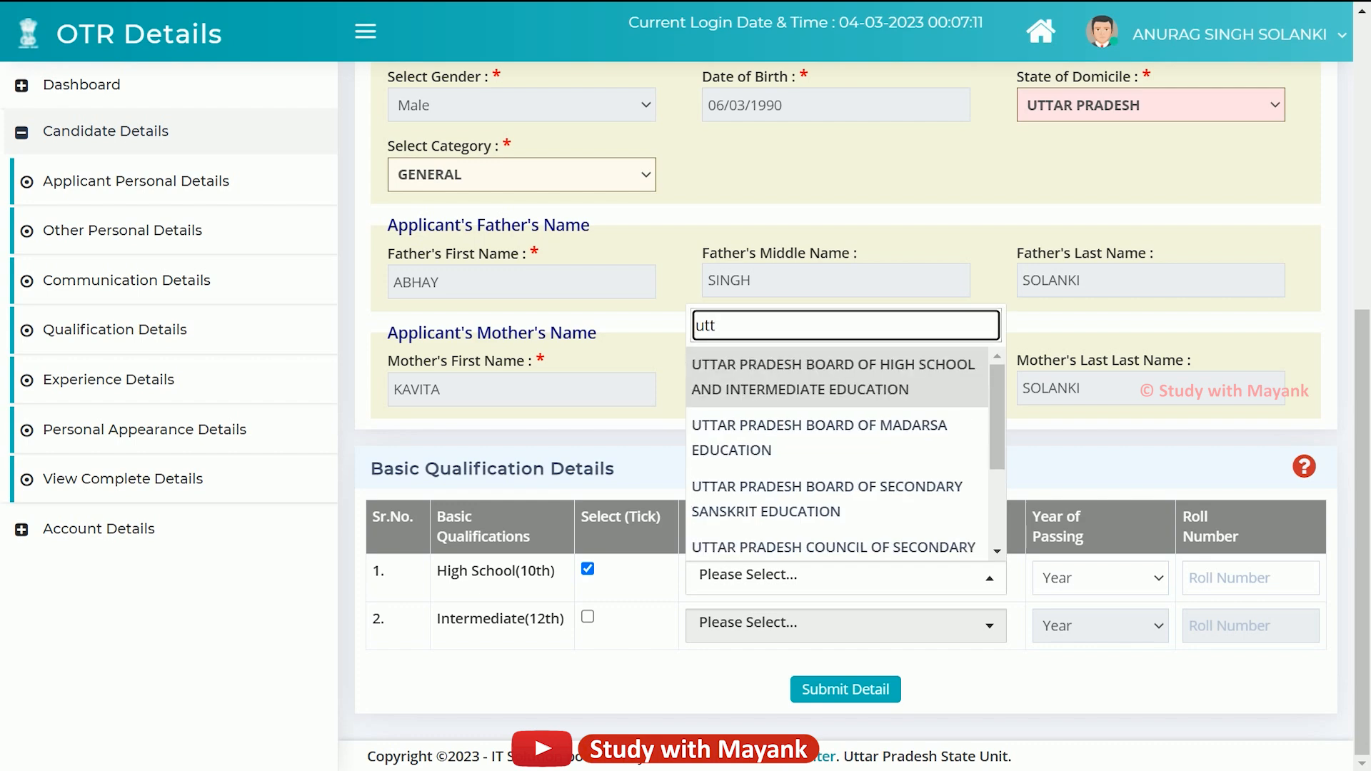
key("Return")
left_click(1101, 578)
scroll(1092, 490, "down", 1)
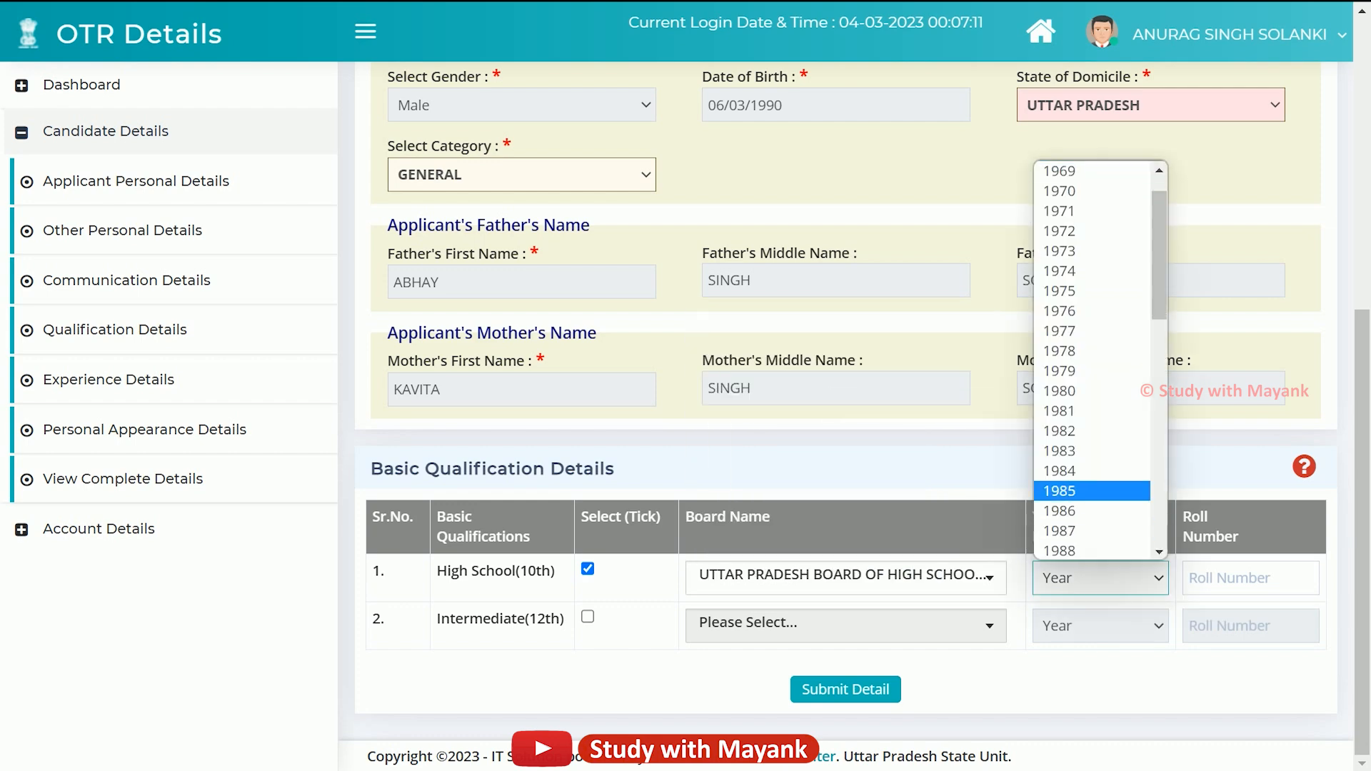
scroll(1092, 490, "down", 4)
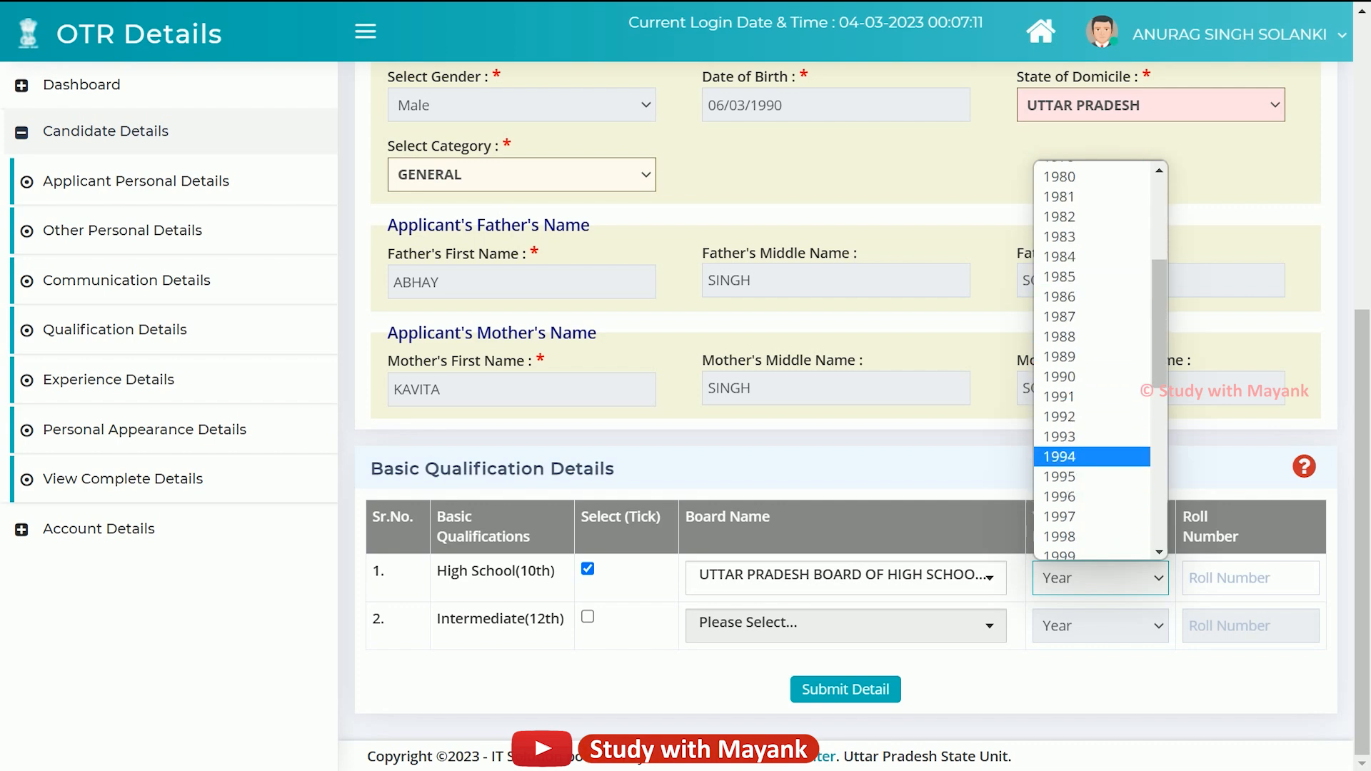
left_click(1092, 452)
left_click(1250, 579)
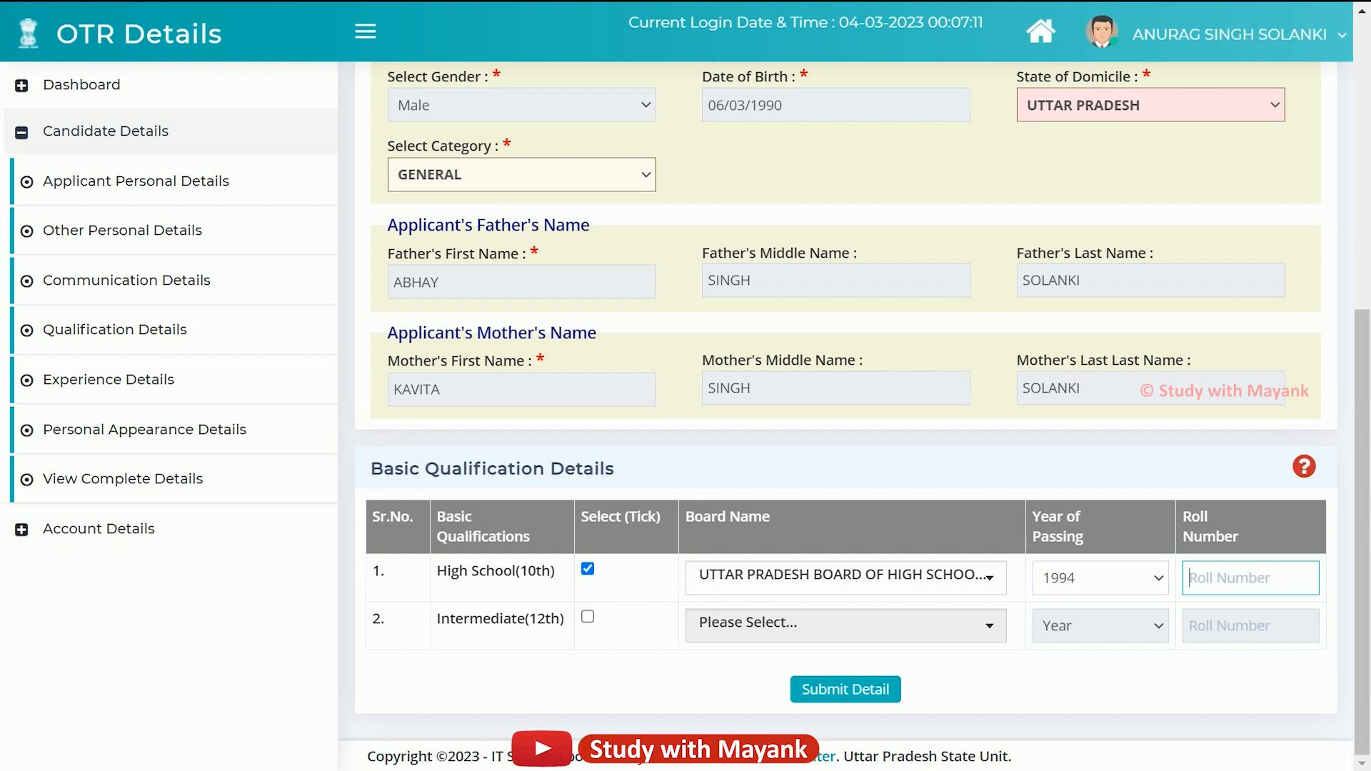
Tick Intermediate(12th), submit the qualification details and confirm with OK.
left_click(588, 617)
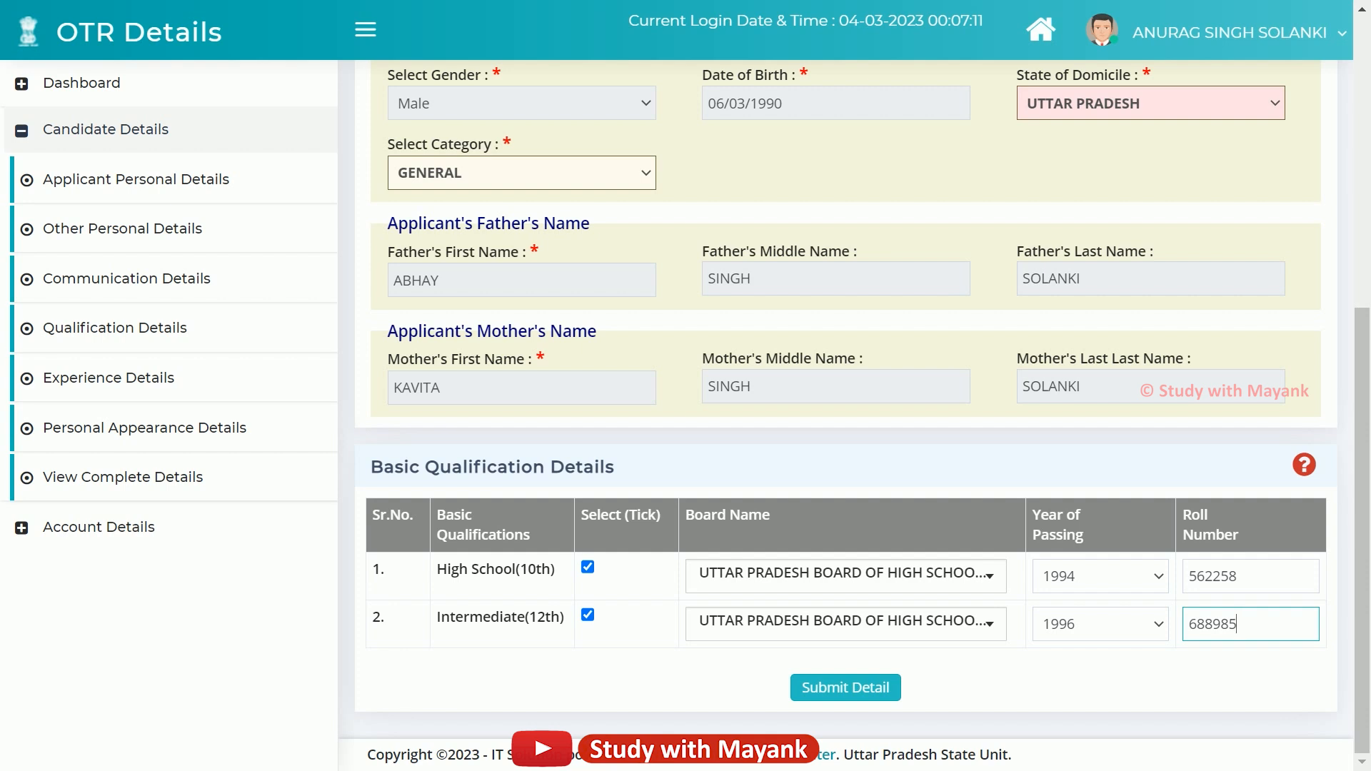
left_click(846, 687)
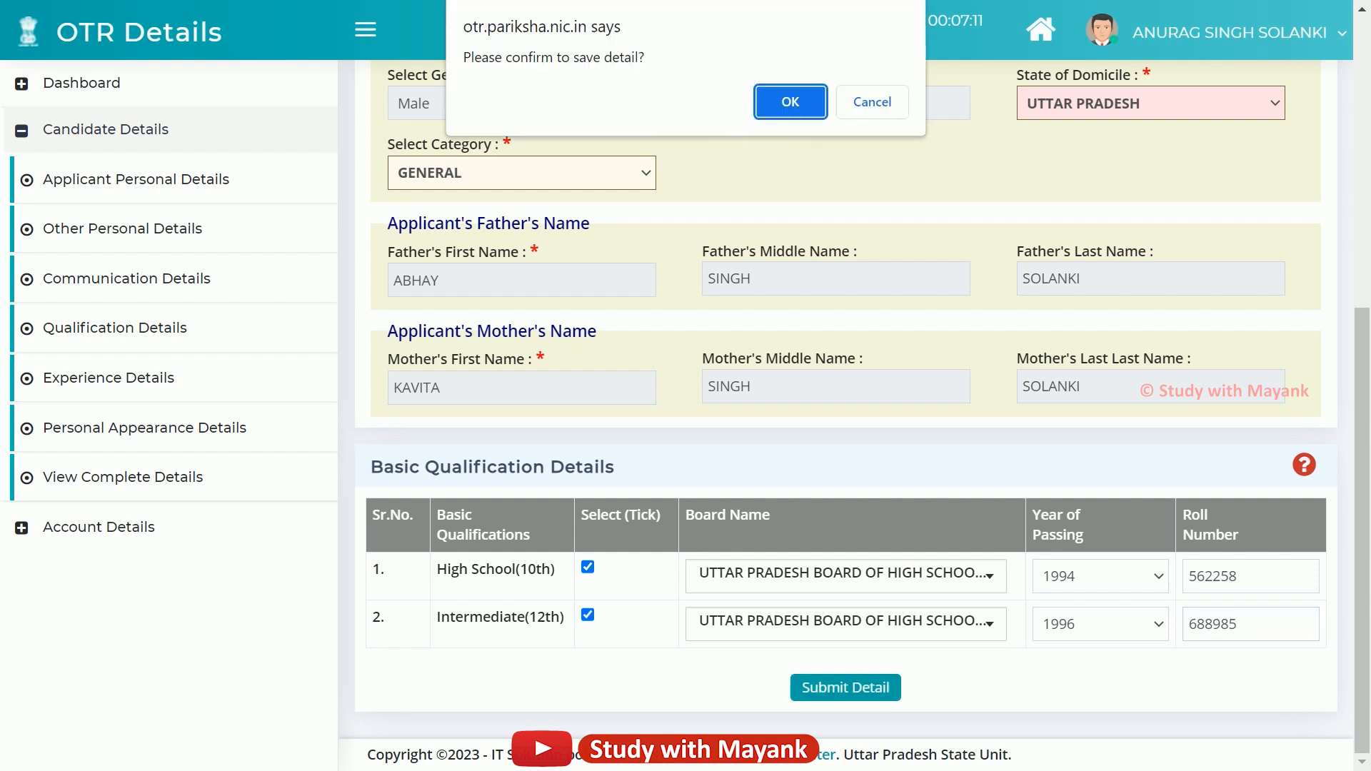
left_click(789, 101)
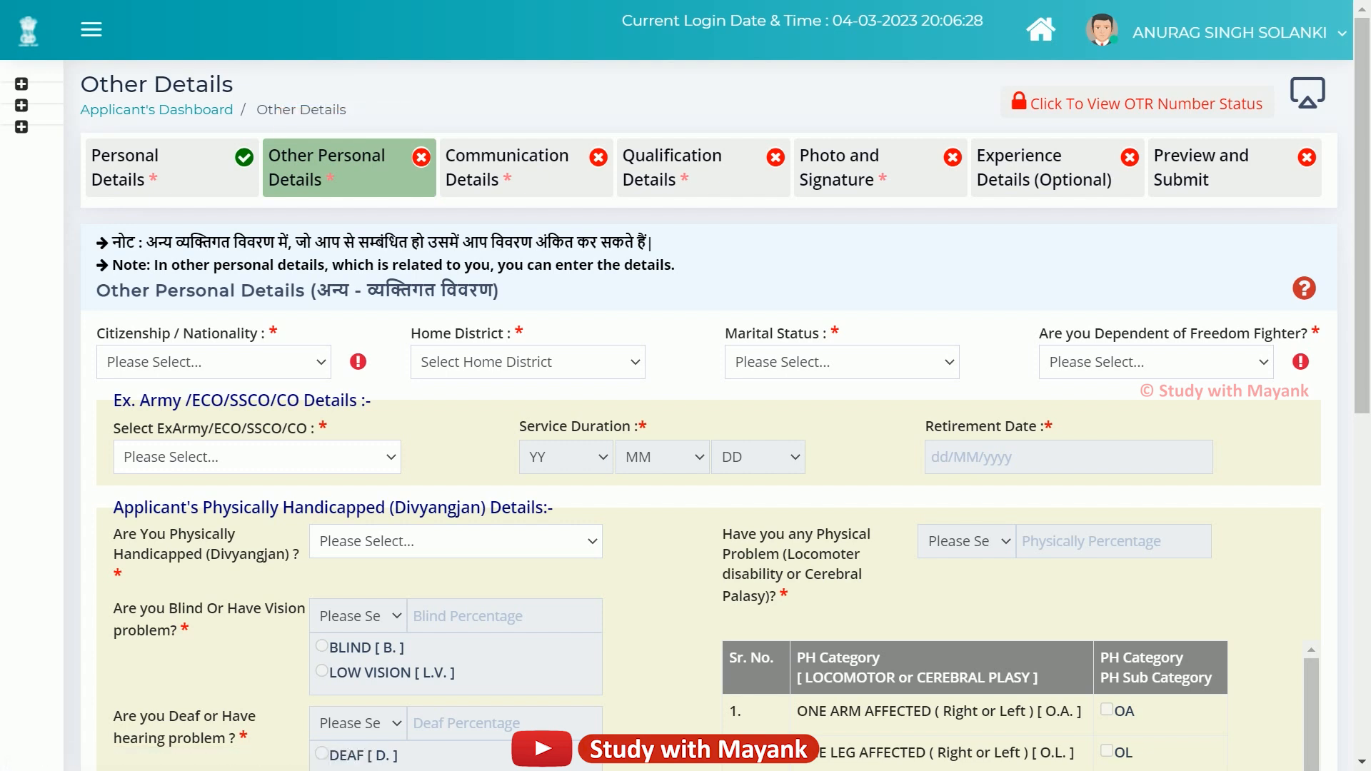
Set Citizenship to Citizen of India.
left_click_drag(96, 333, 268, 333)
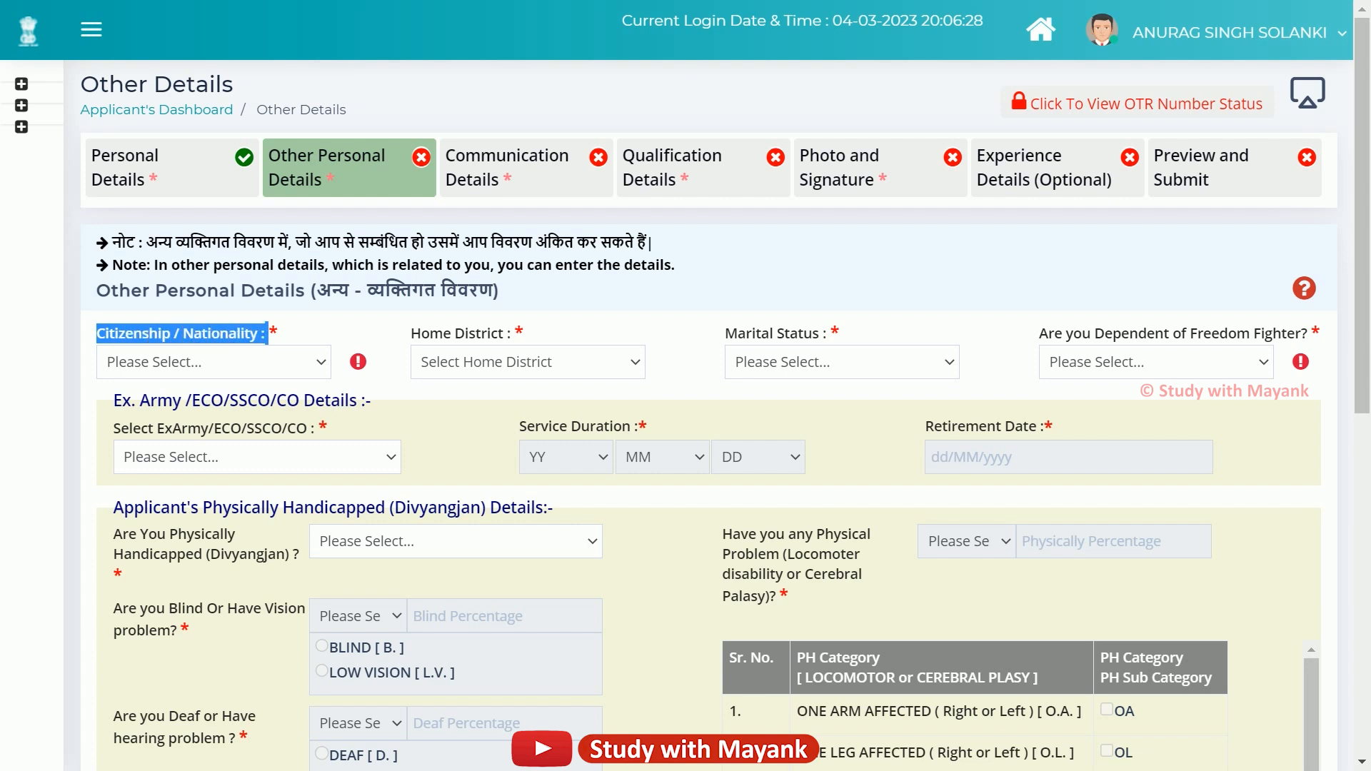
left_click(300, 362)
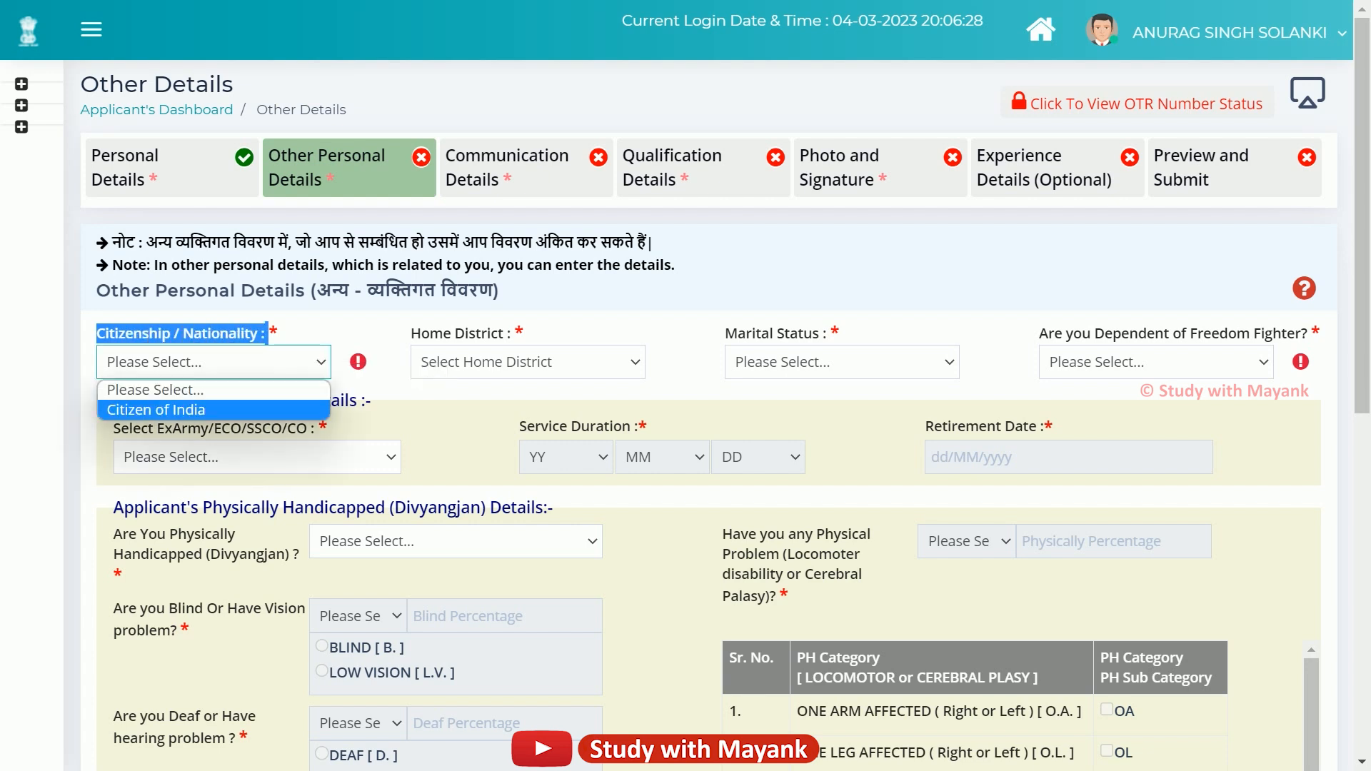
left_click(214, 410)
left_click(371, 362)
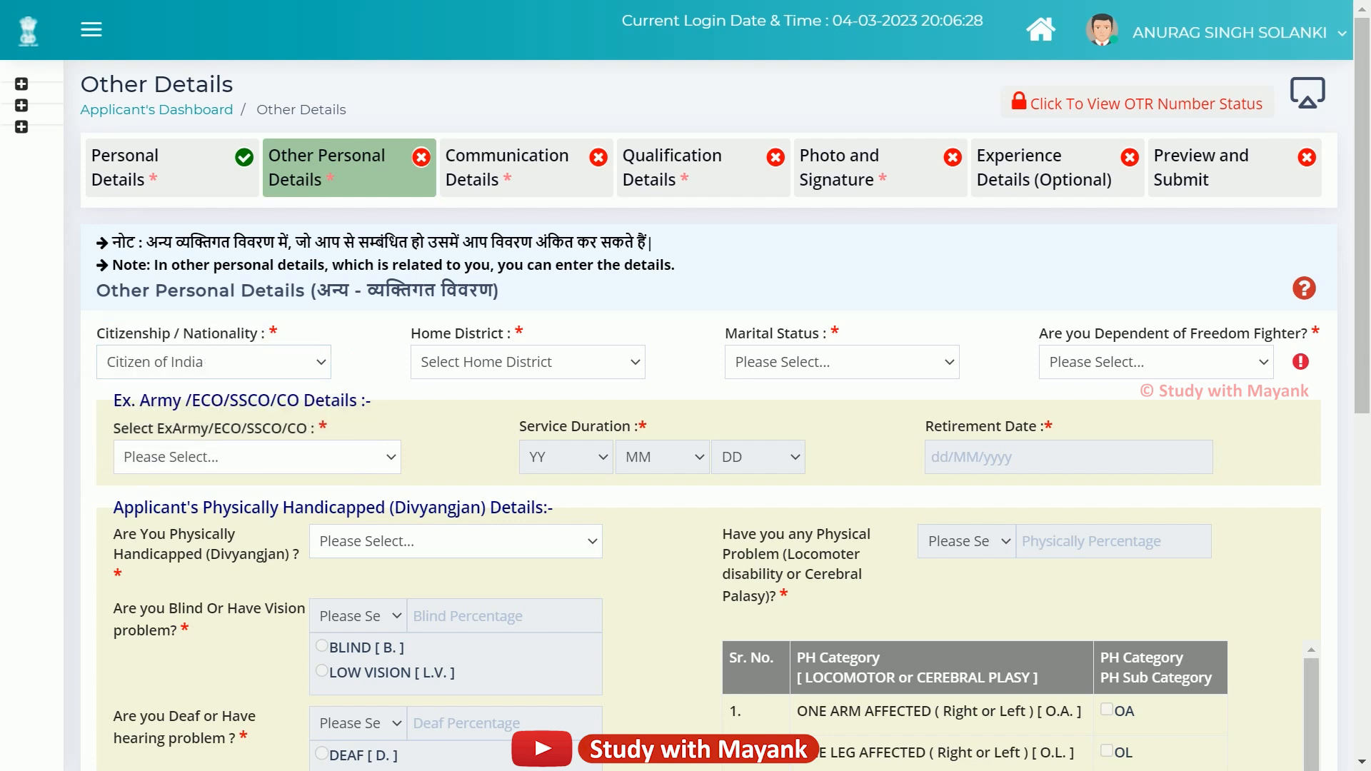
Browse the Home District and Marital Status lists, leaving both unanswered.
left_click_drag(411, 333, 508, 334)
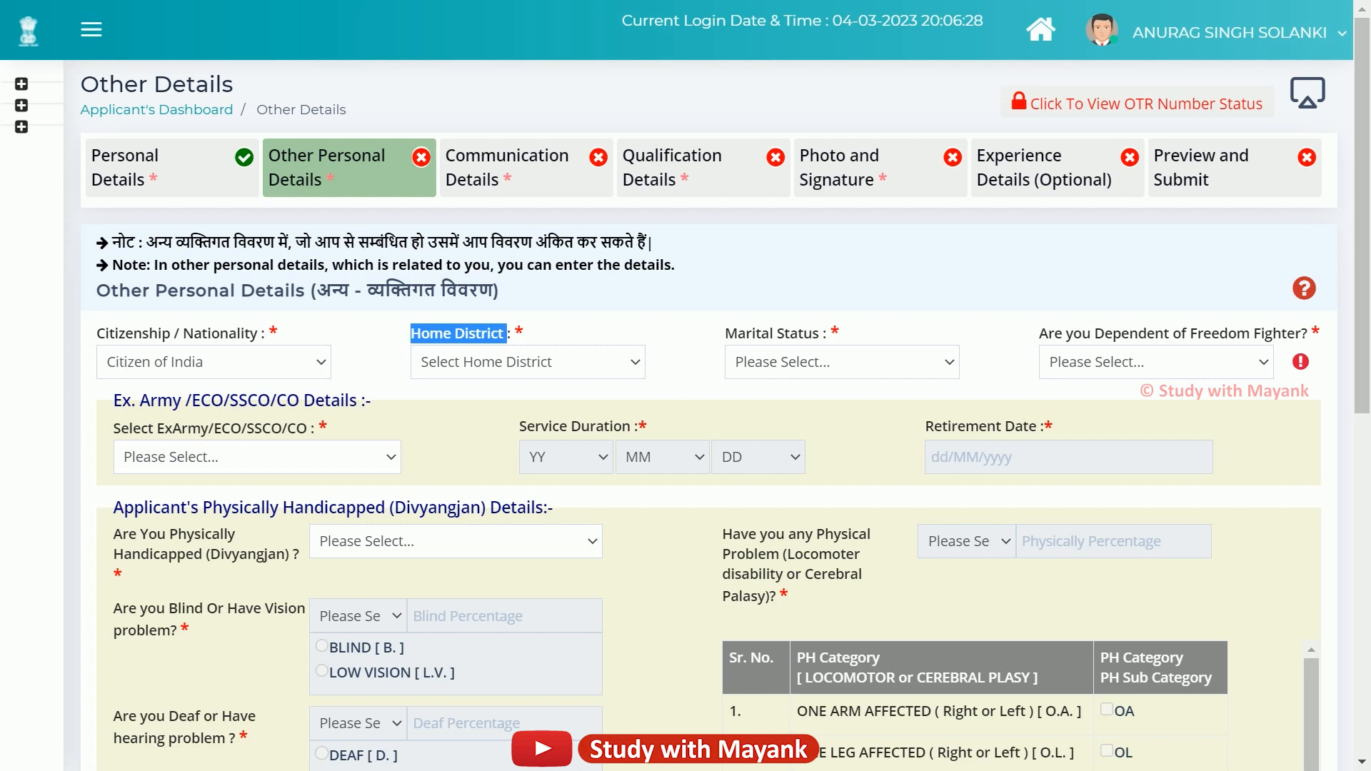
left_click(529, 363)
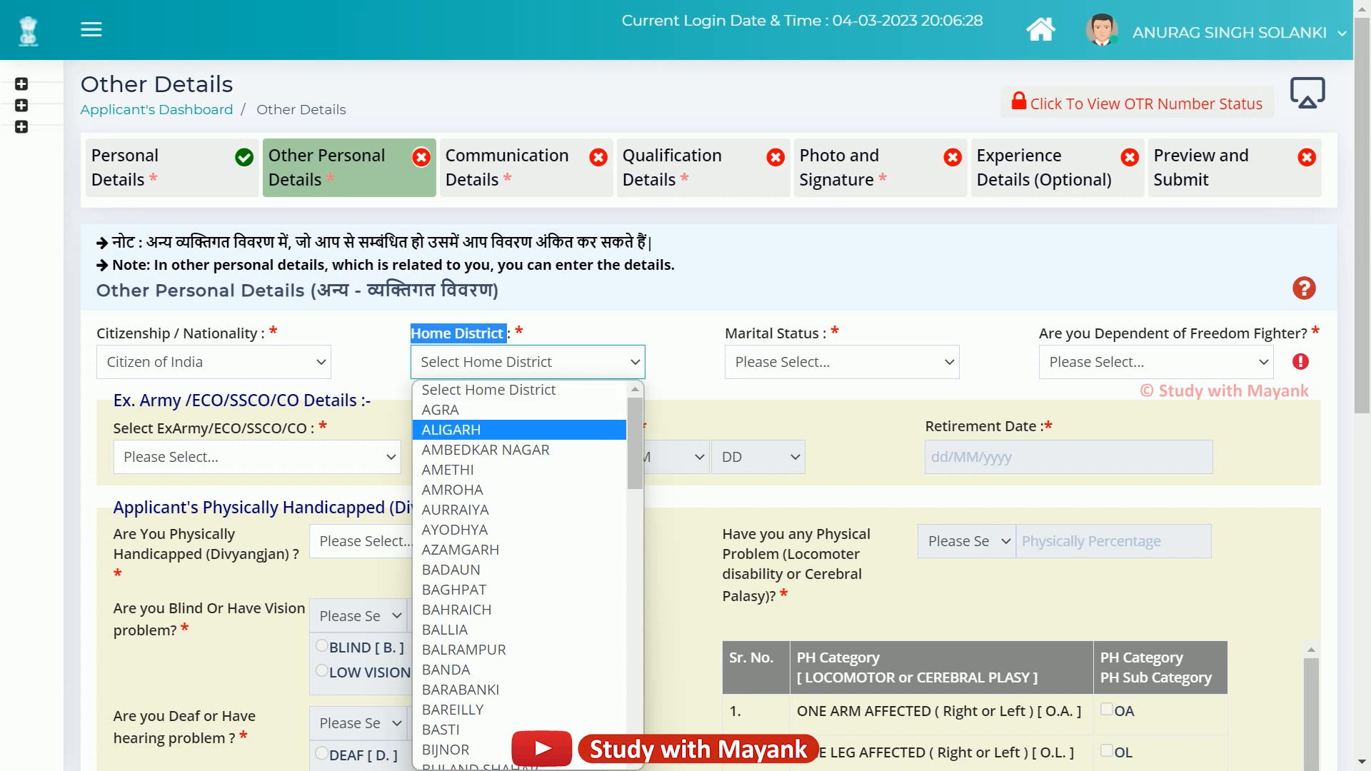
left_click(685, 428)
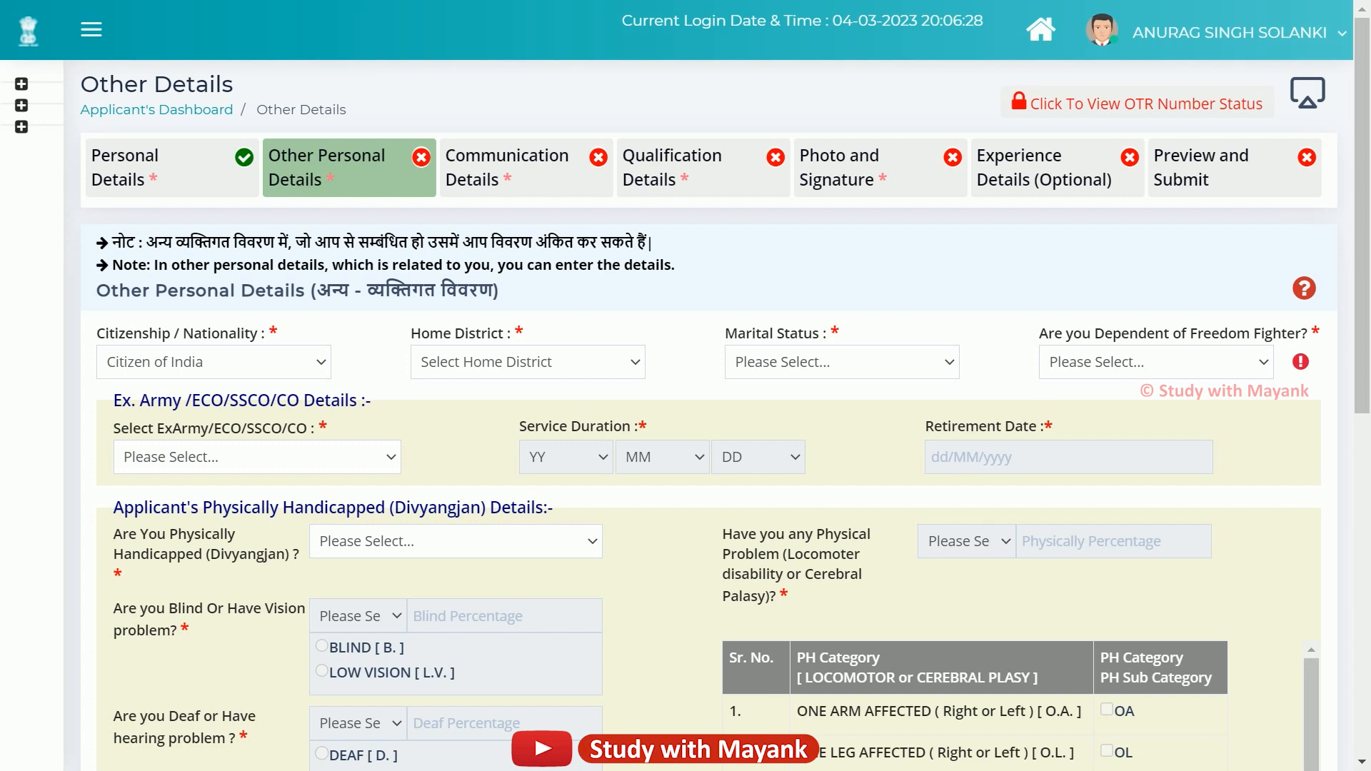
left_click_drag(724, 333, 829, 334)
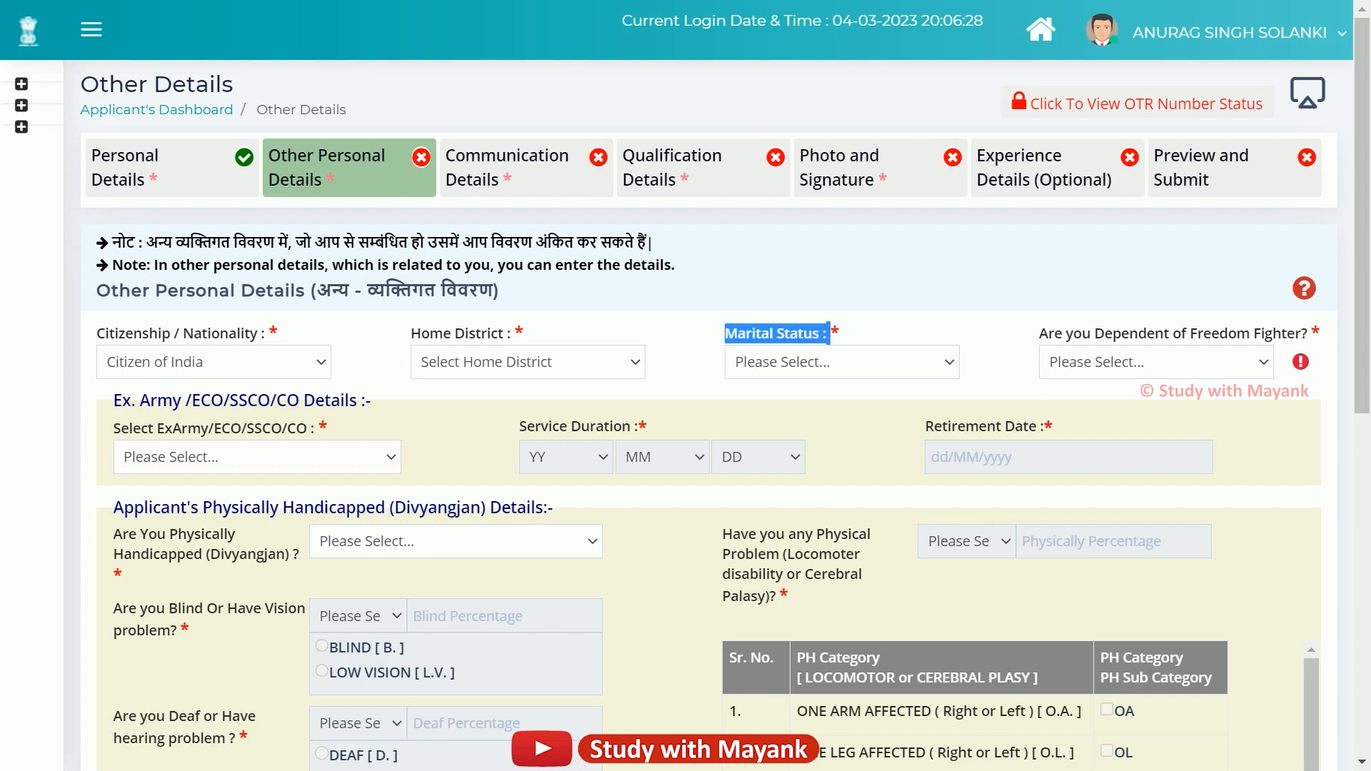
left_click(850, 362)
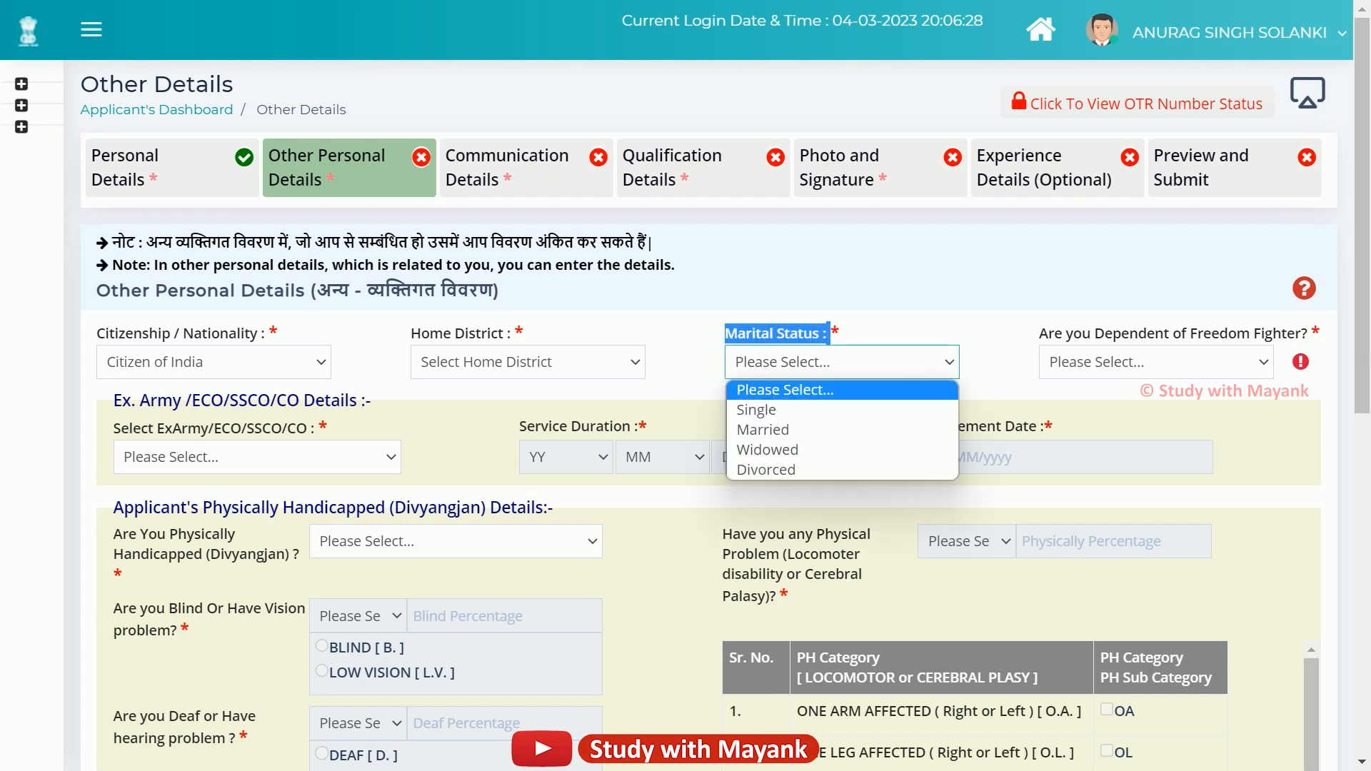
key("Down")
key("Down")
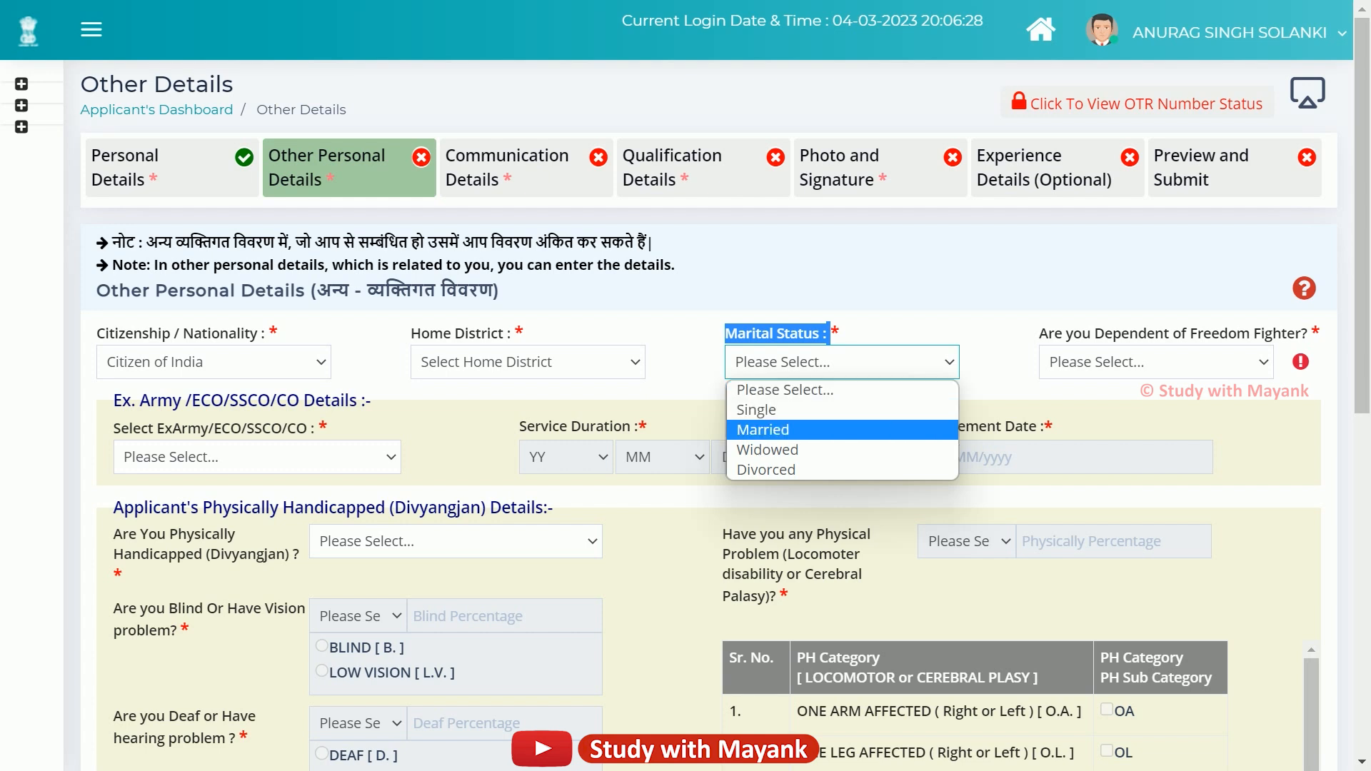
key("Down")
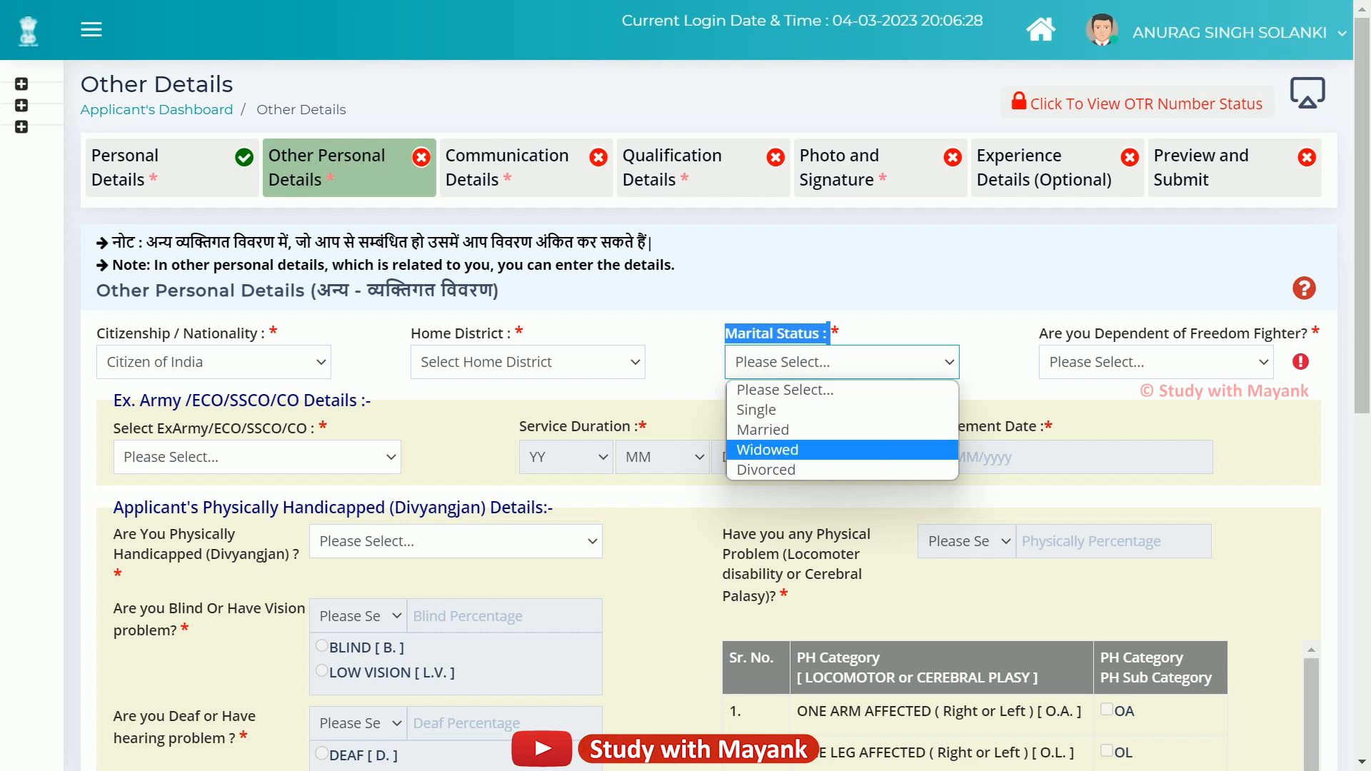
key("Down")
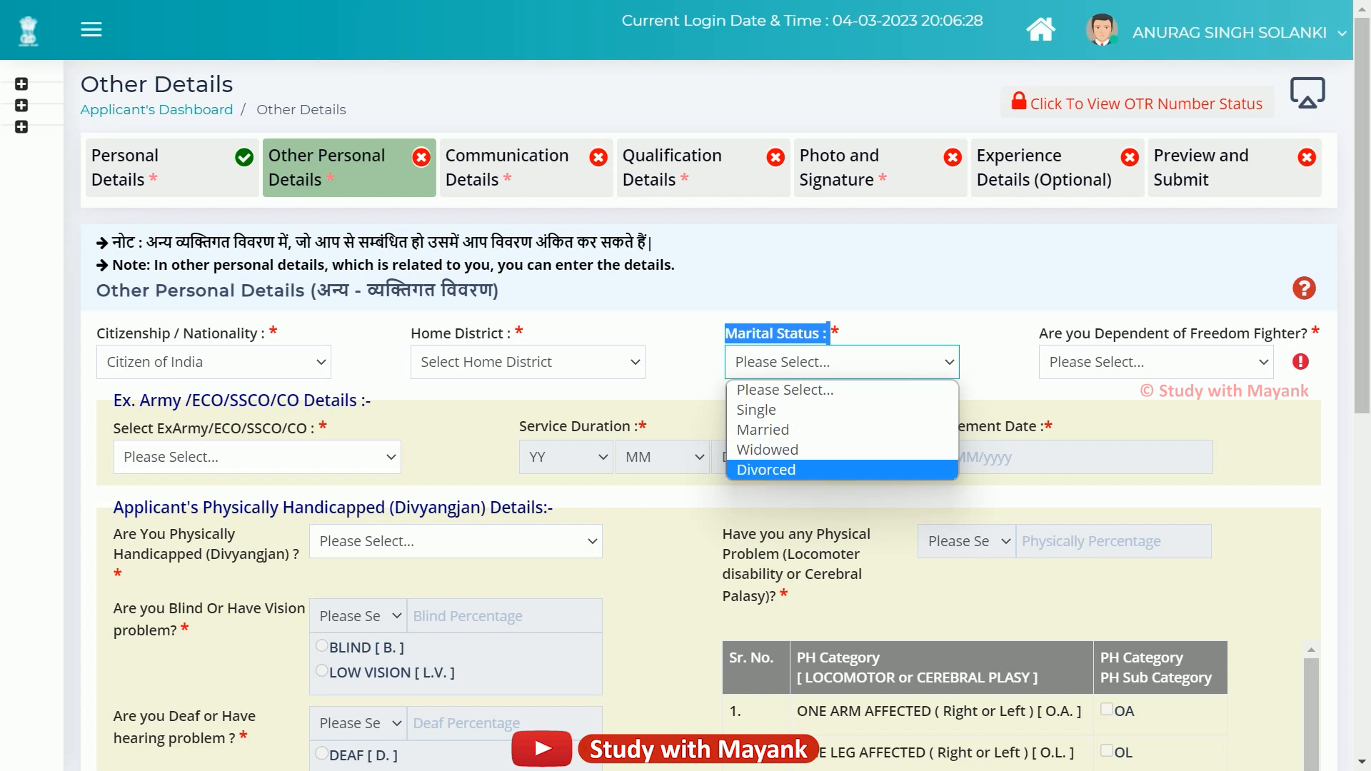
key("Up")
key("Up")
key("Up")
key("Up")
key("Return")
Answer No to being a dependent of a freedom fighter.
left_click_drag(1019, 335, 1308, 335)
left_click(1308, 334)
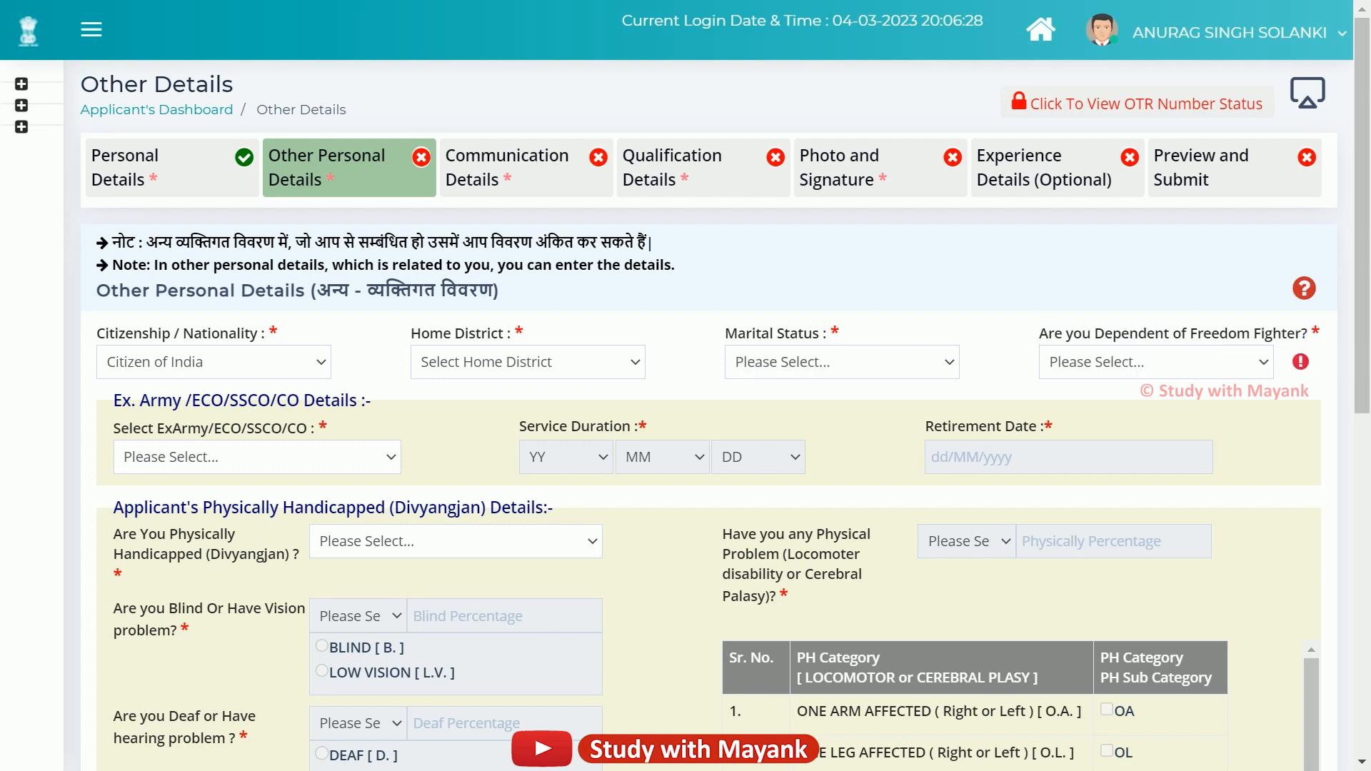
left_click(1156, 362)
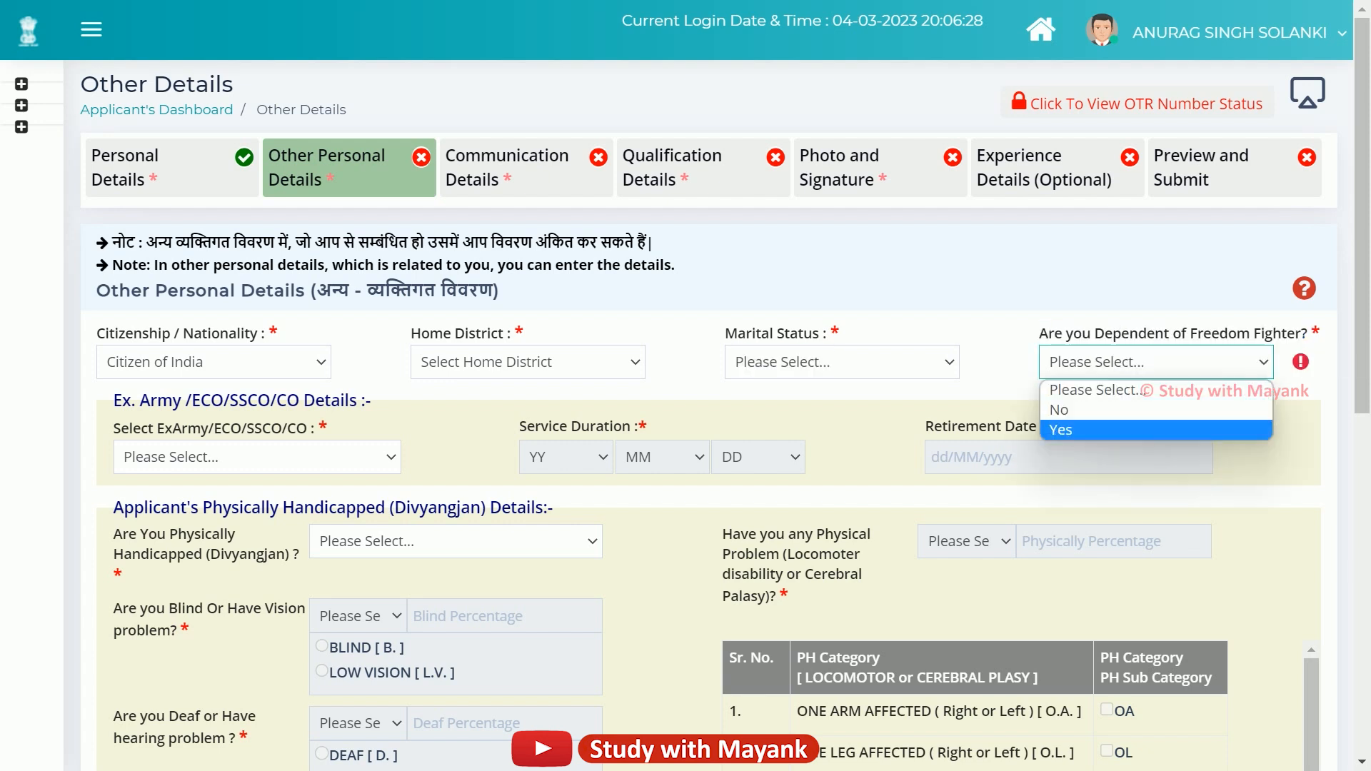
left_click(1156, 410)
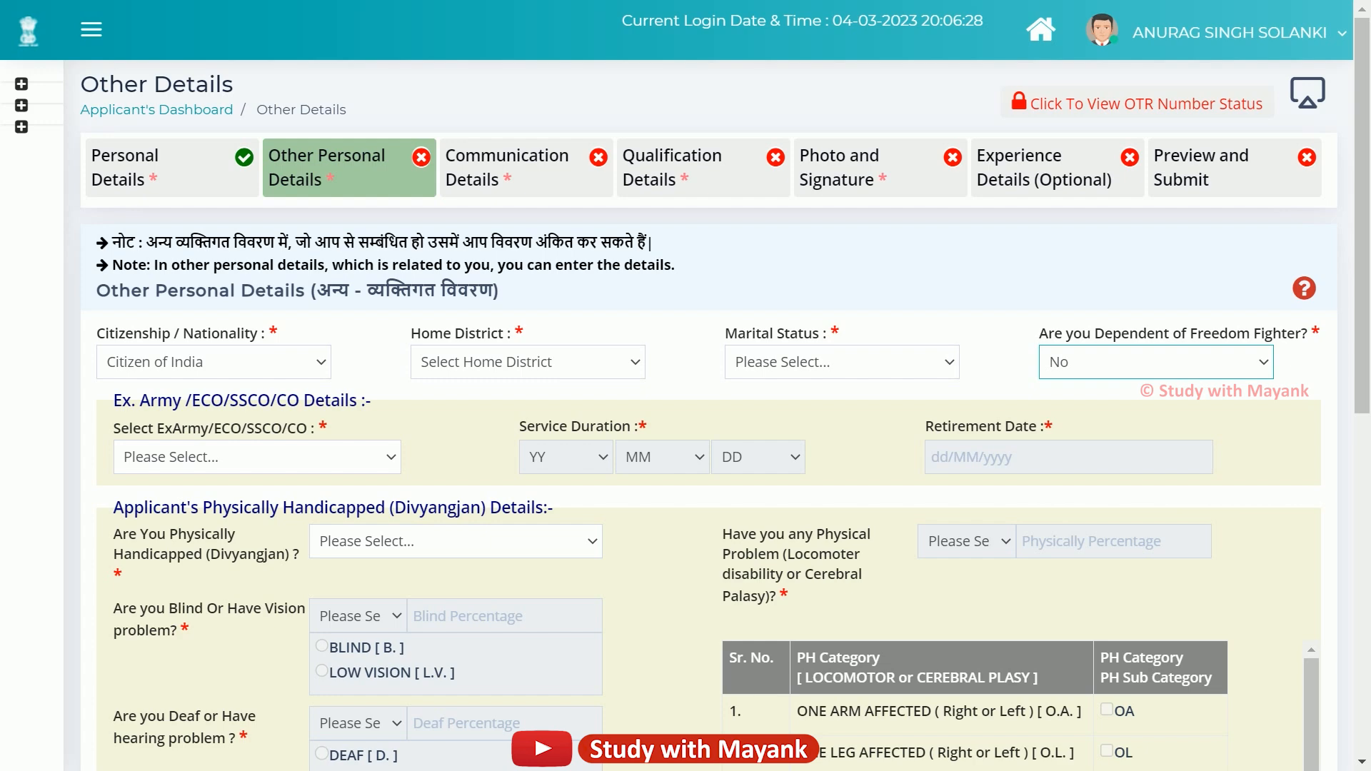
Select 'Are you Ex. Army ?' in the Ex-Army/ECO/SSCO/CO dropdown.
scroll(686, 428, "down", 3)
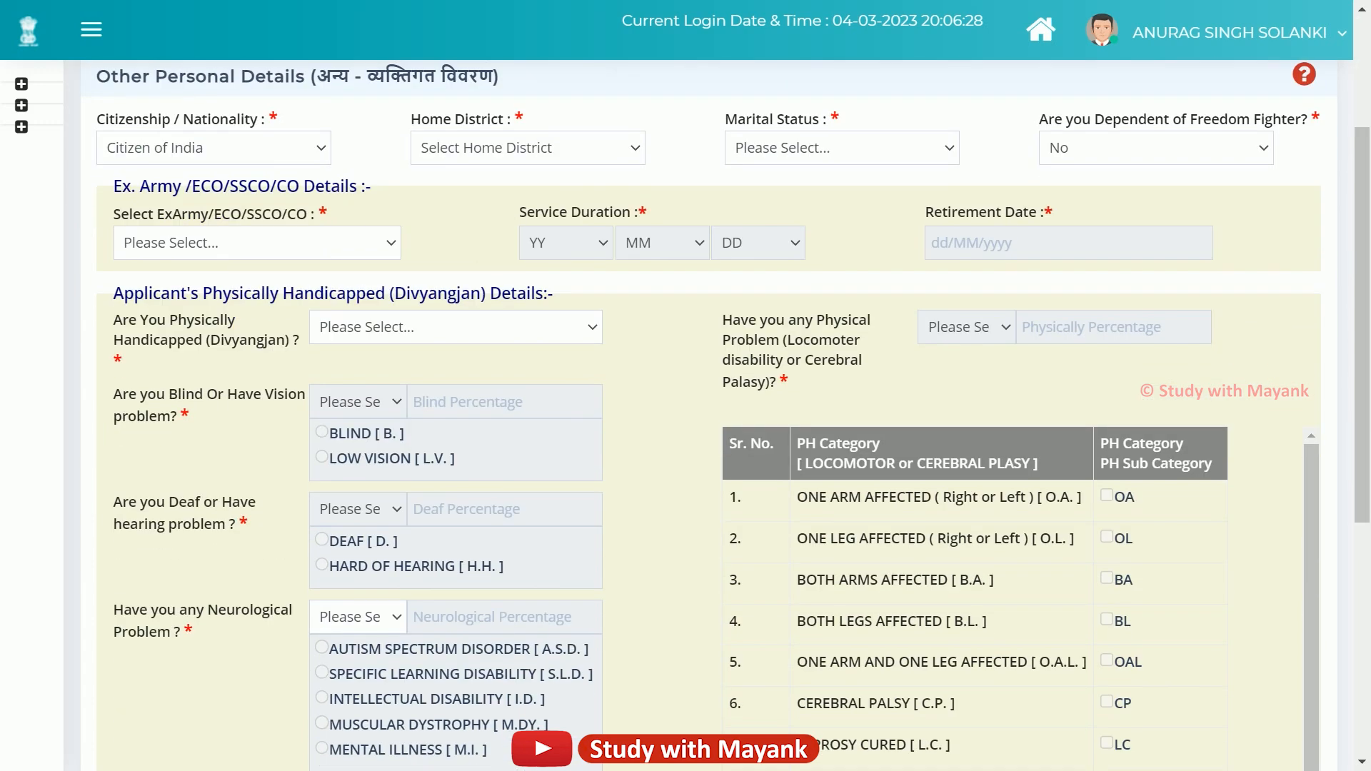
left_click_drag(113, 186, 357, 186)
left_click(362, 203)
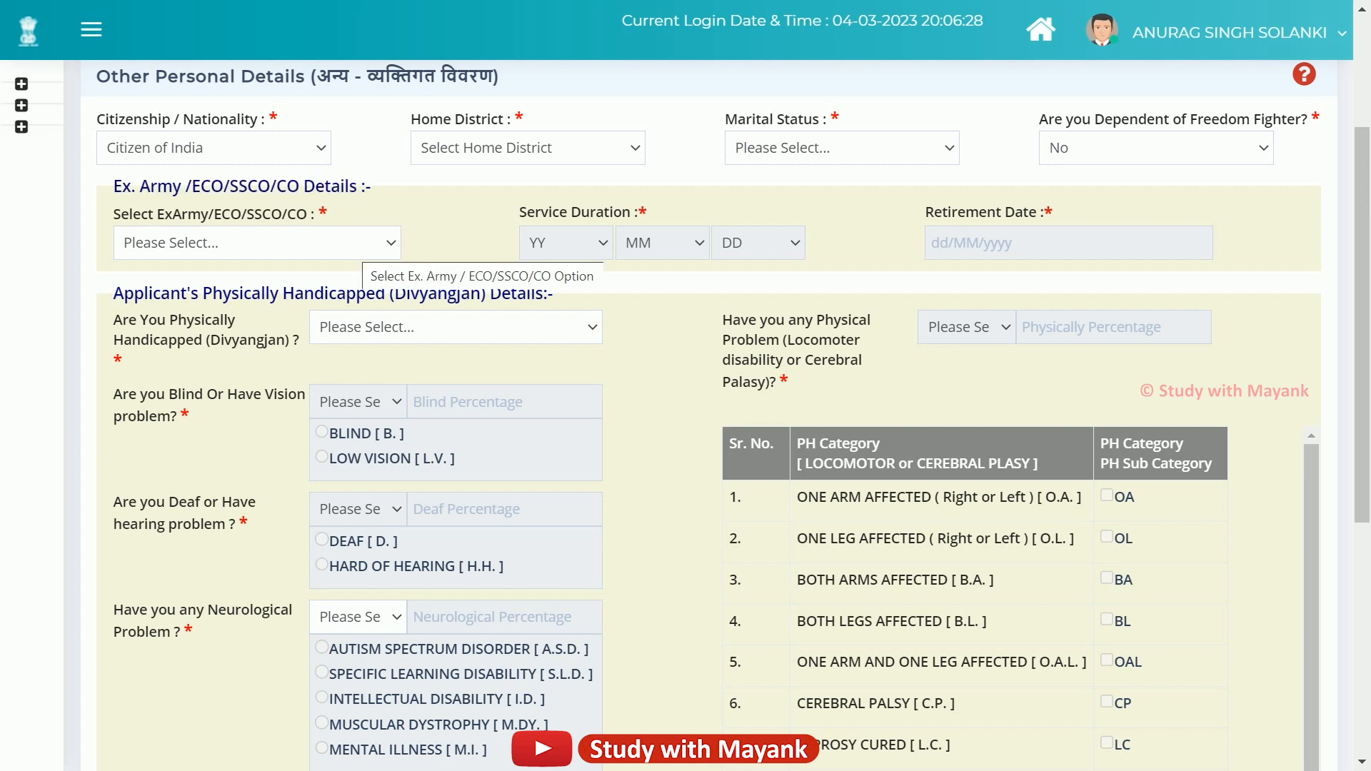
left_click(361, 247)
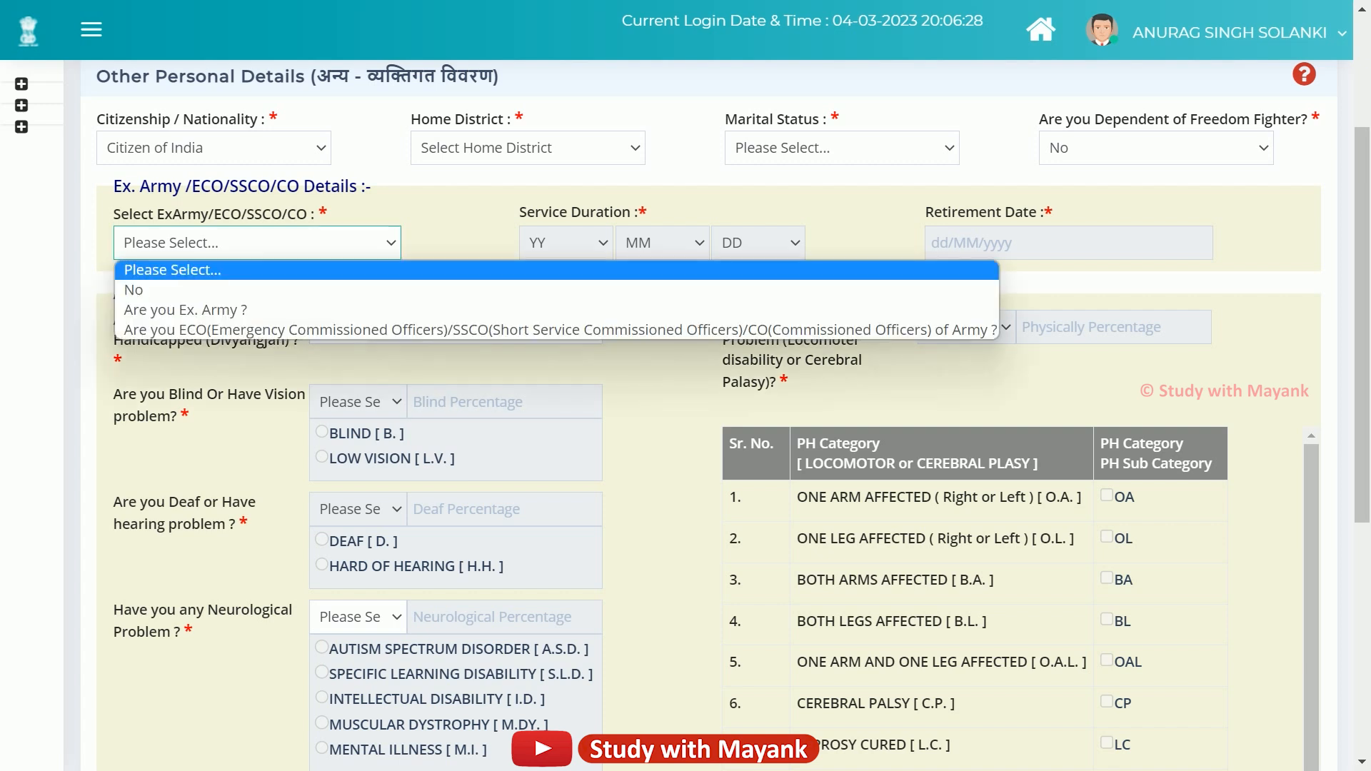
key("Down")
key("Down")
key("Return")
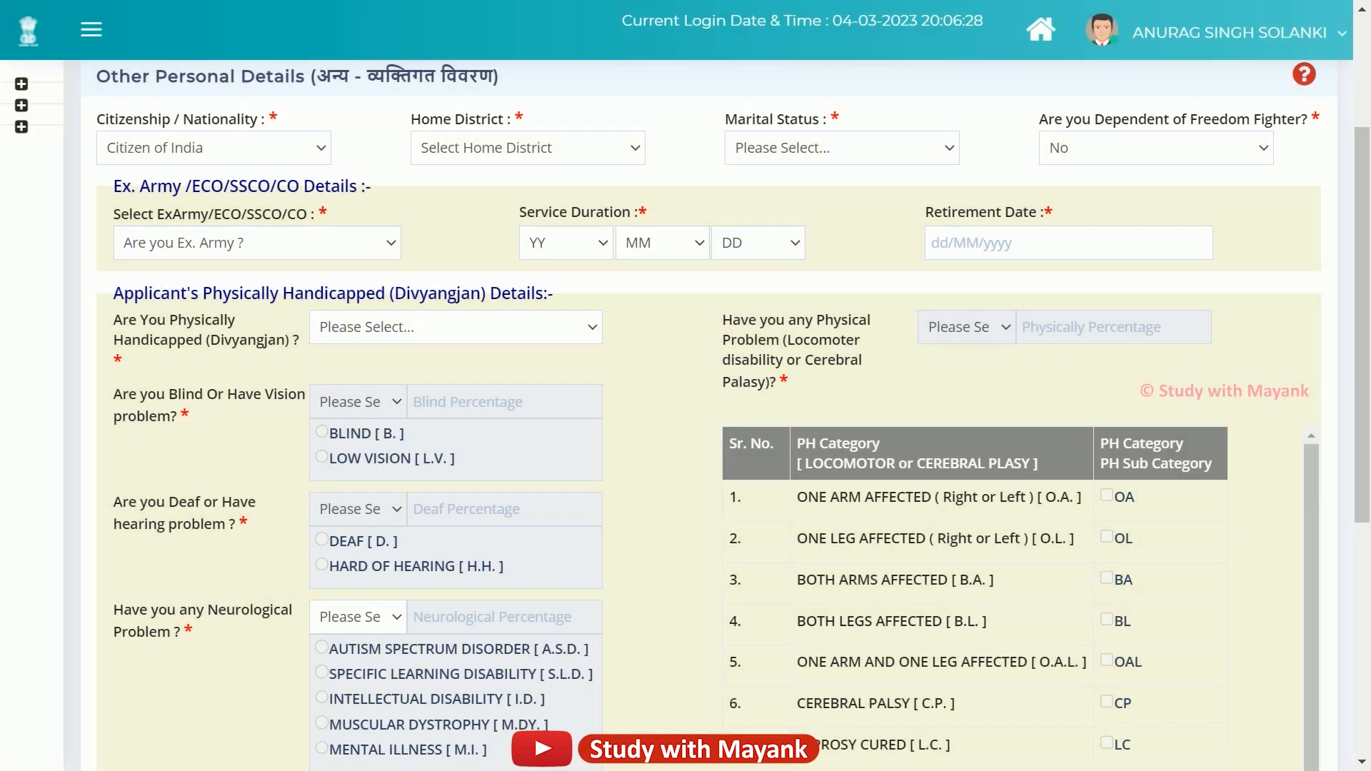
Review the service duration fields, then change the Ex-Army answer to No.
left_click_drag(519, 212, 631, 212)
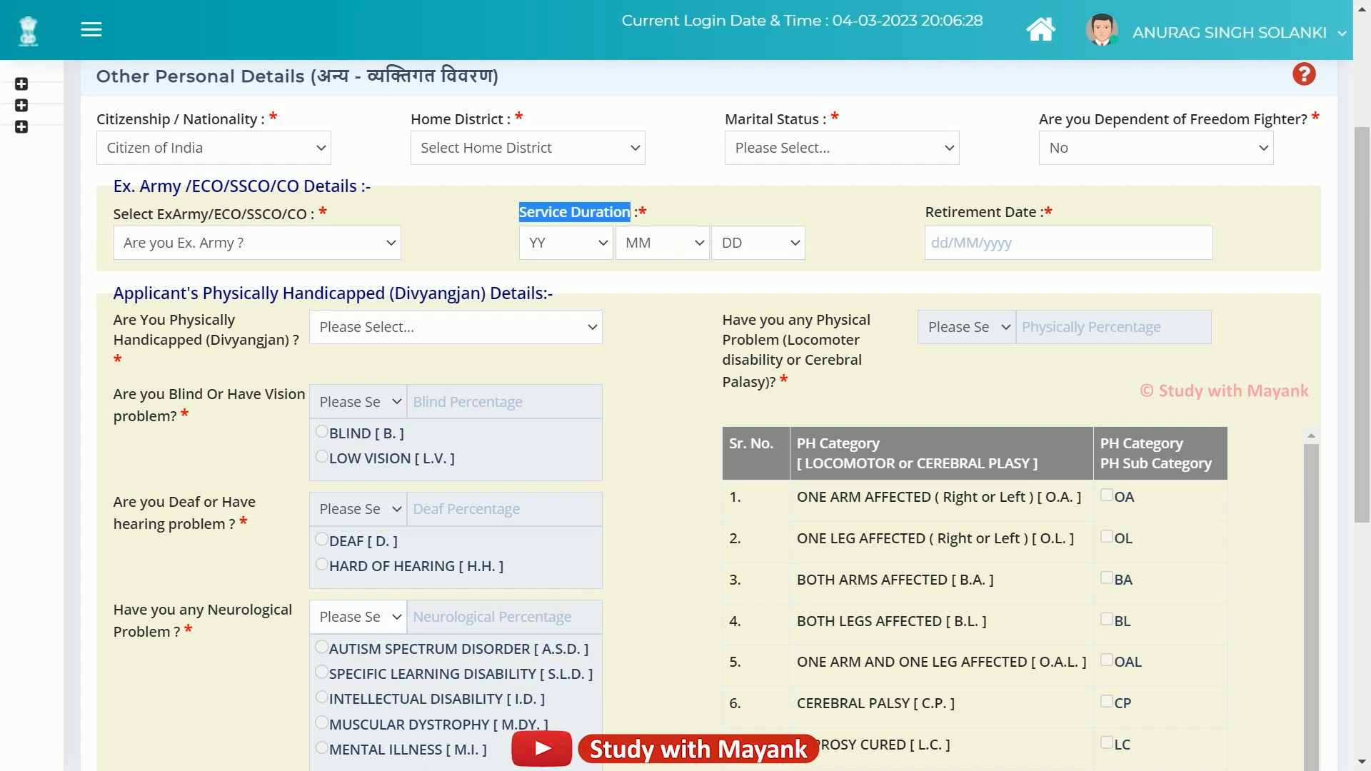
left_click(886, 214)
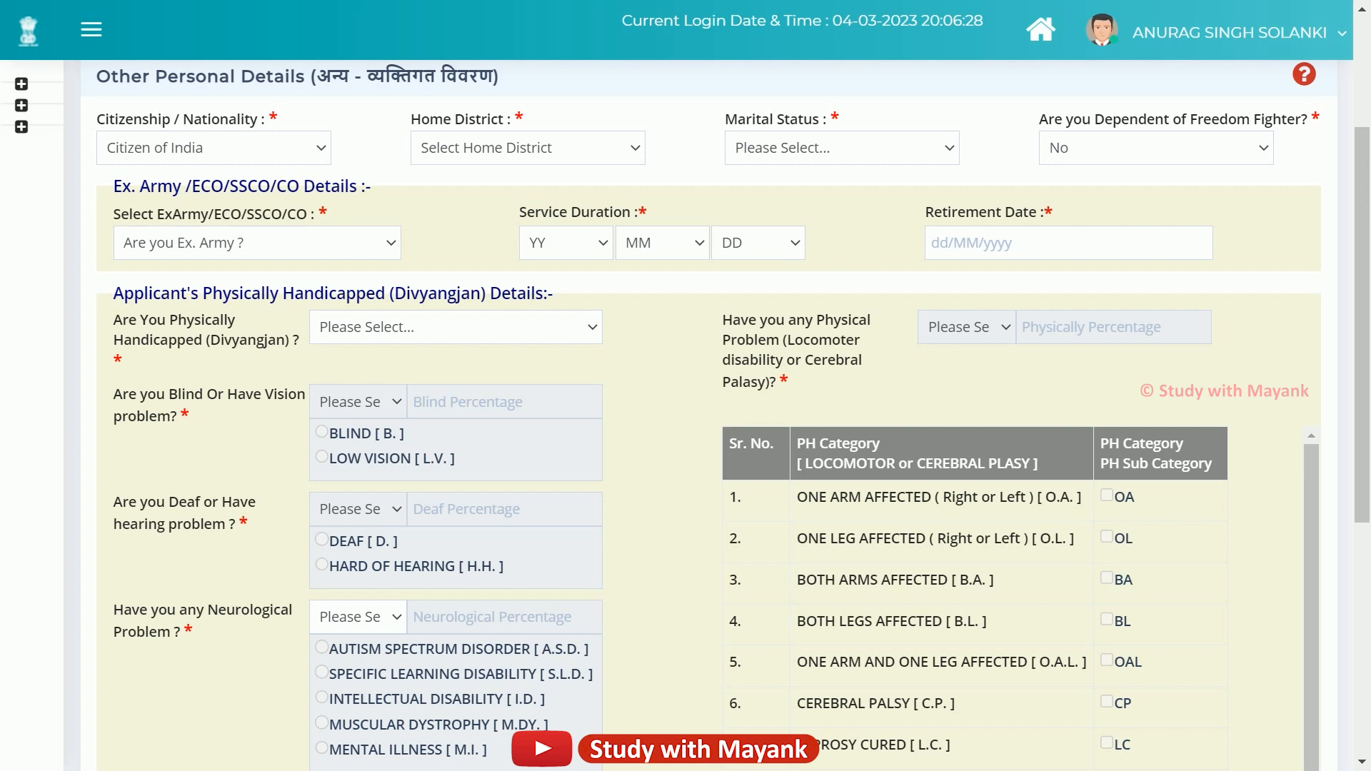
left_click_drag(527, 243, 1044, 212)
left_click(1045, 213)
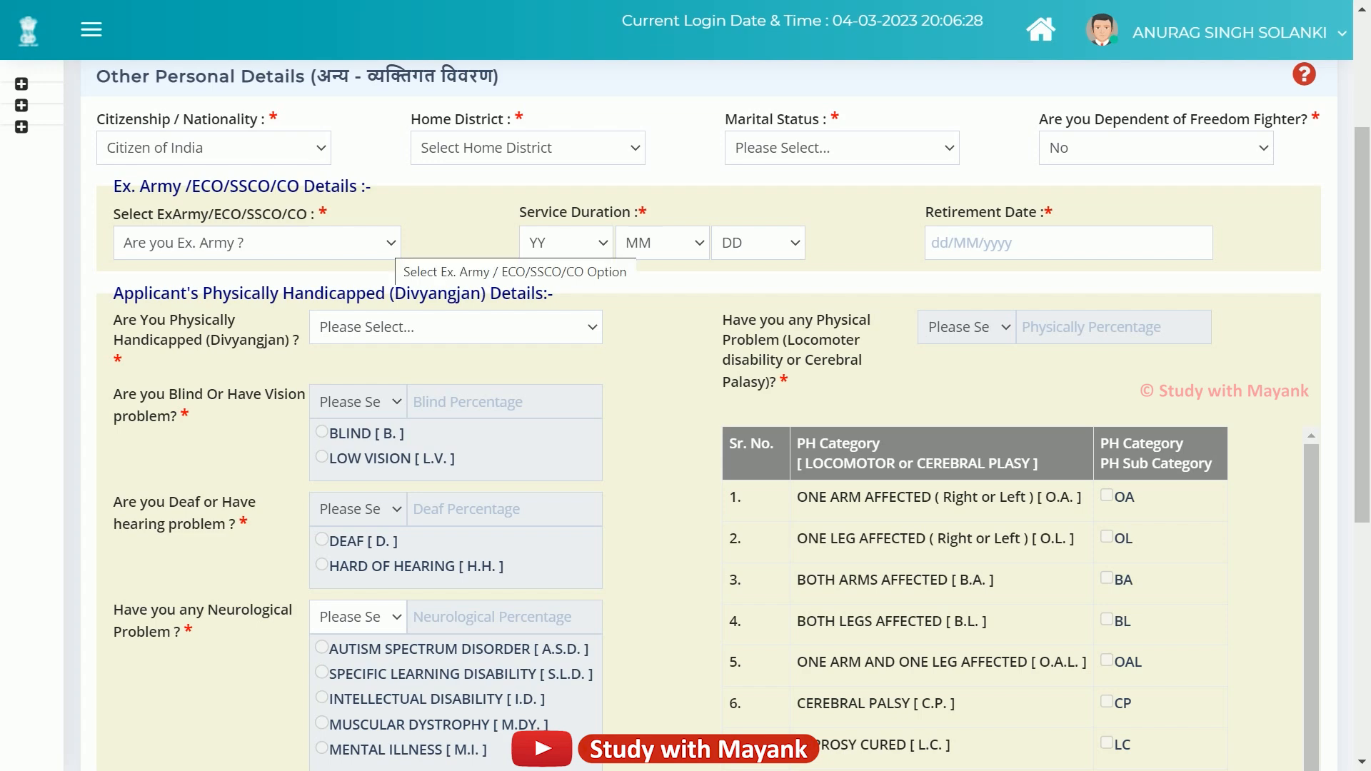
left_click(392, 244)
left_click(371, 289)
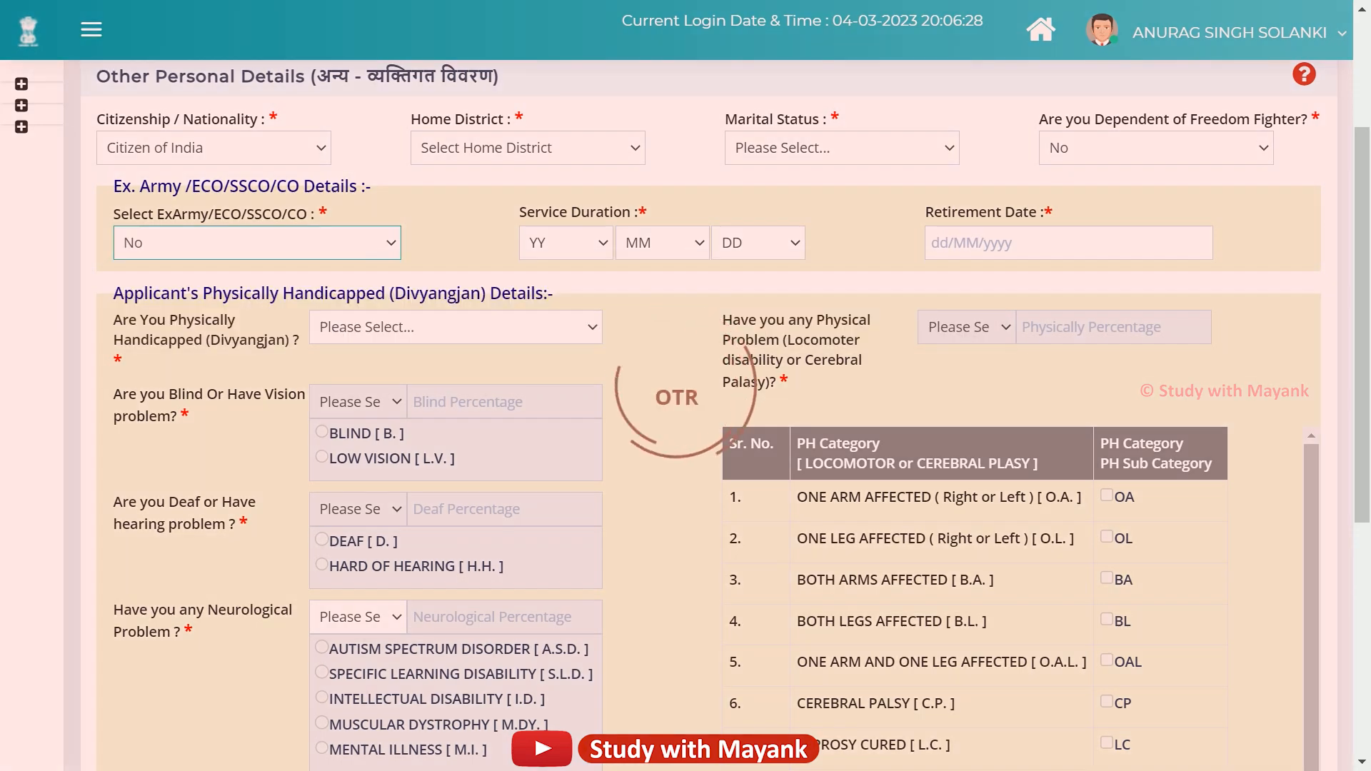
scroll(397, 319, "down", 1)
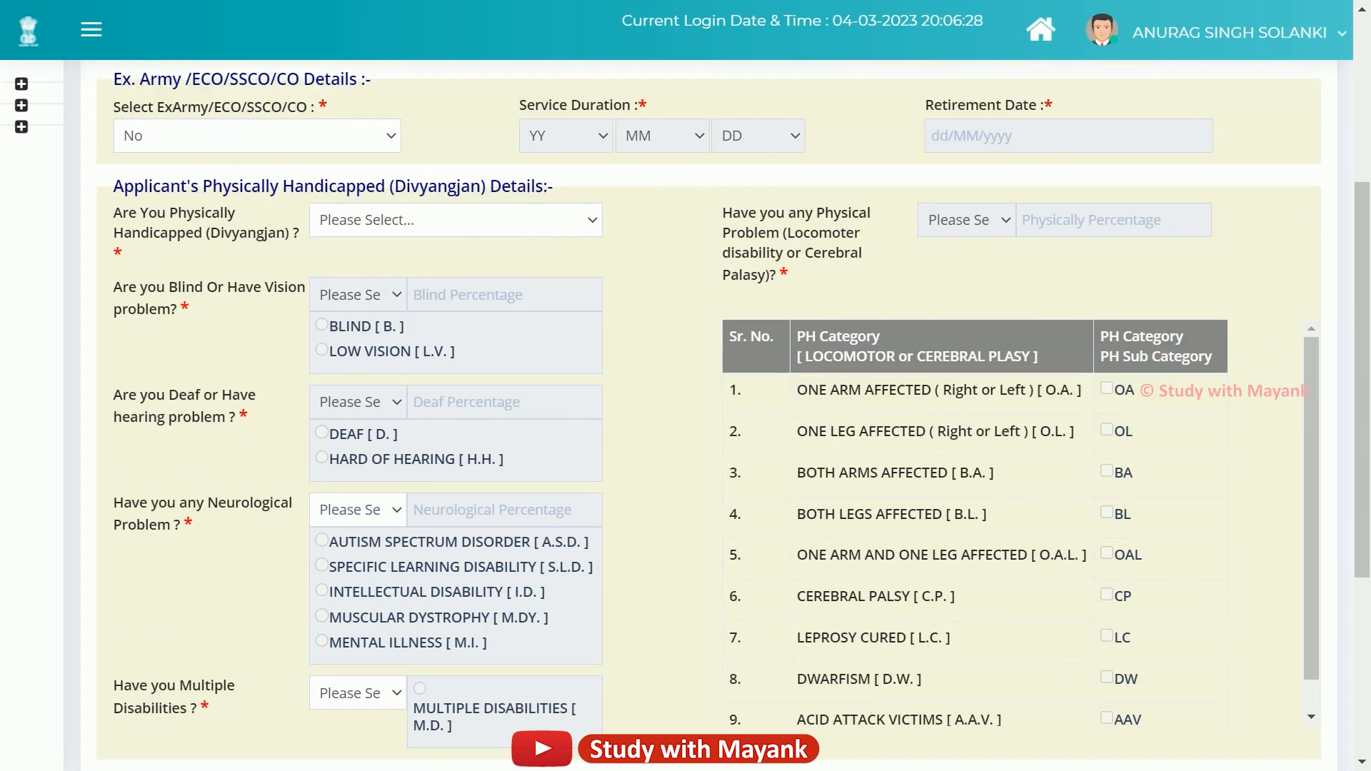
left_click_drag(114, 186, 547, 186)
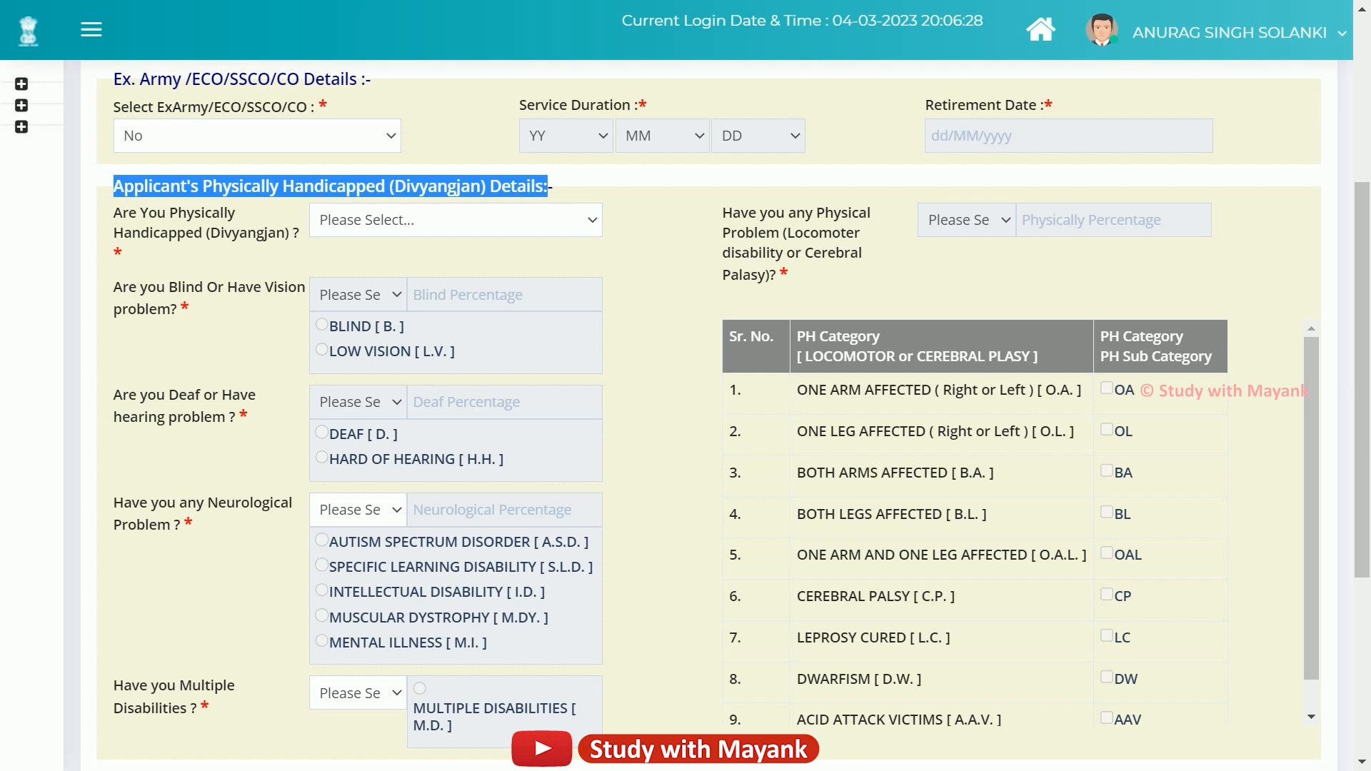
Answer Yes to being Divyangjan (physically handicapped), after first choosing No.
left_click(548, 187)
left_click(486, 220)
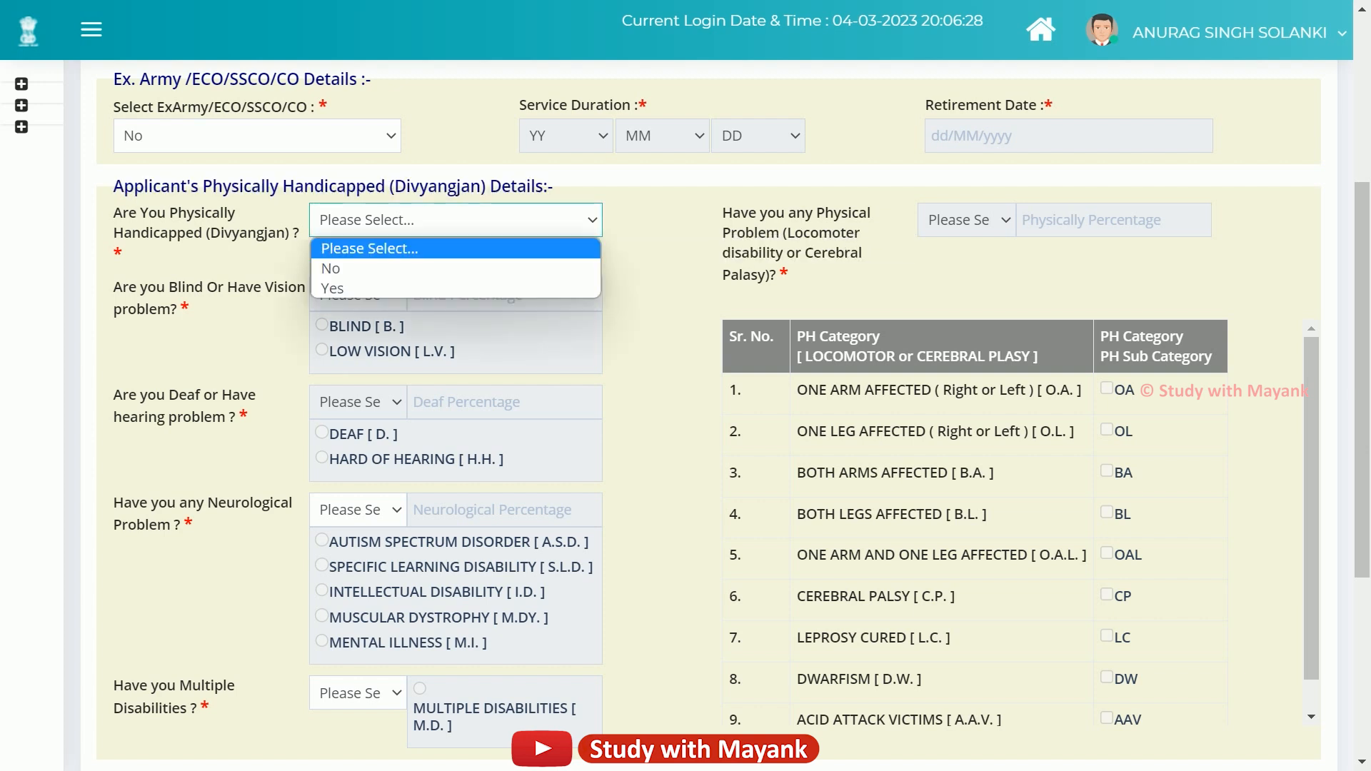
left_click(457, 269)
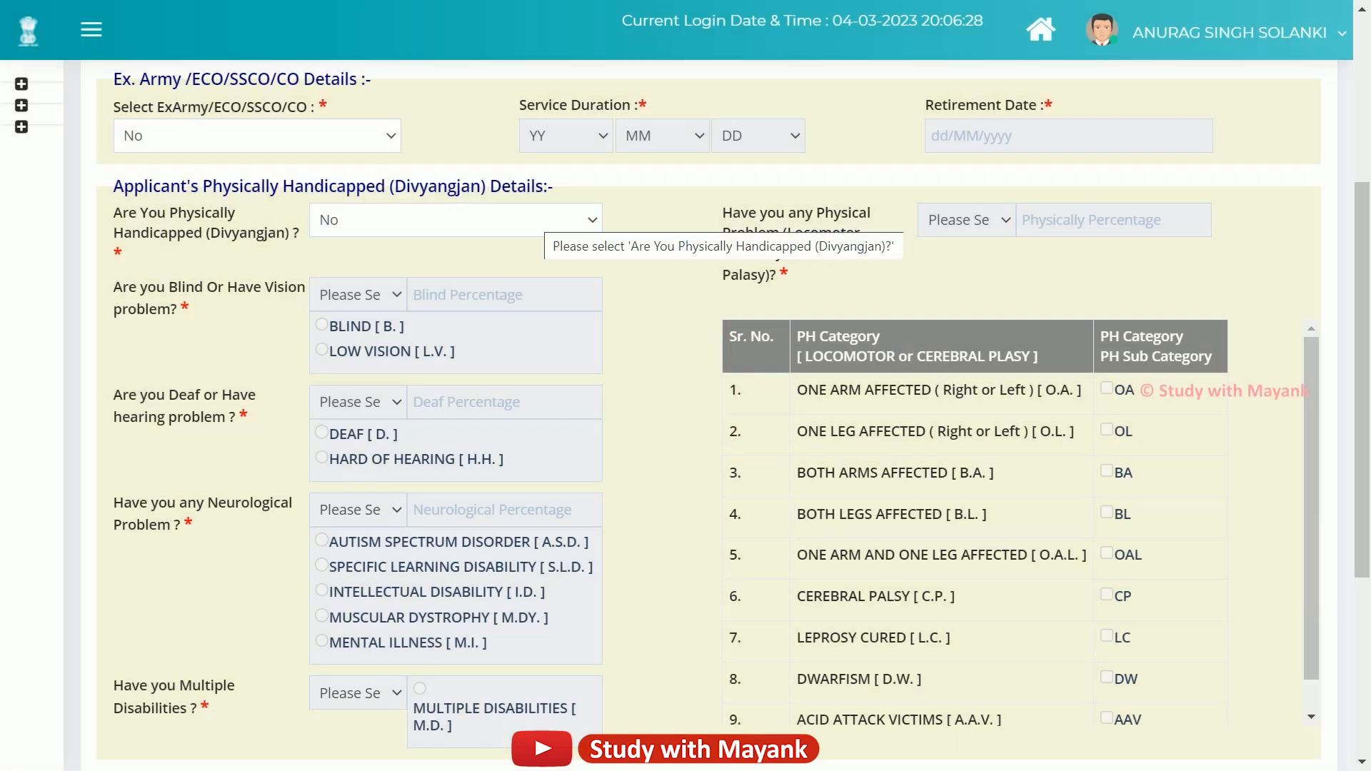
left_click(535, 224)
left_click(457, 288)
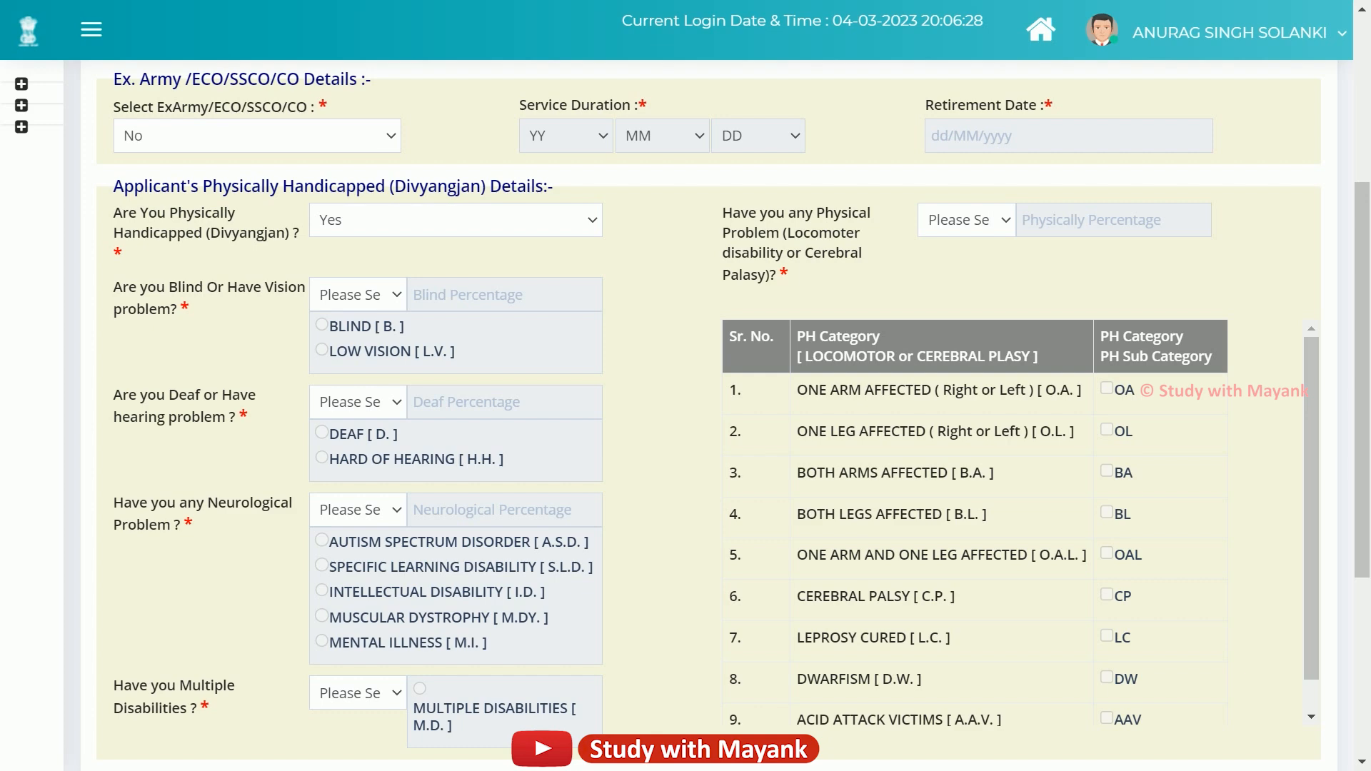
Try Yes with LOW VISION on the vision question, then set it to No.
scroll(614, 228, "down", 2)
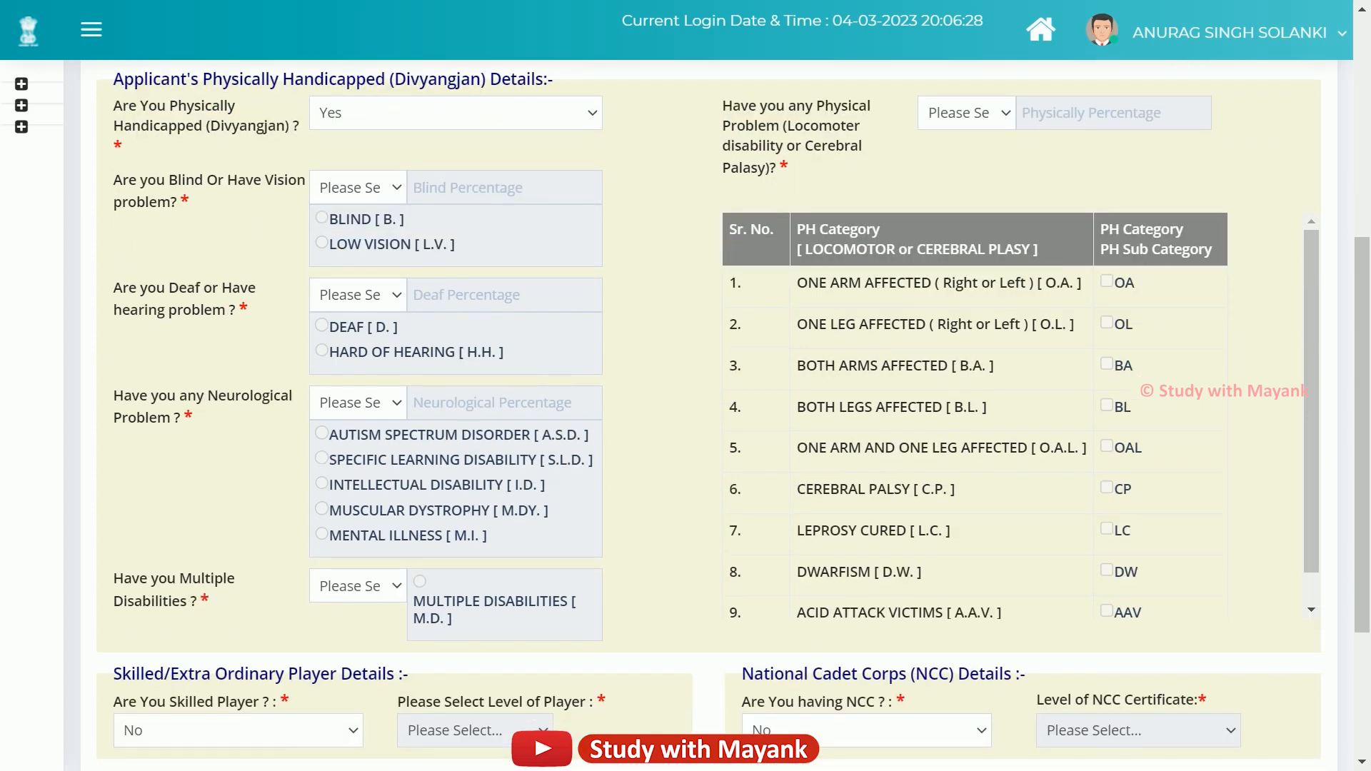
left_click_drag(114, 179, 188, 203)
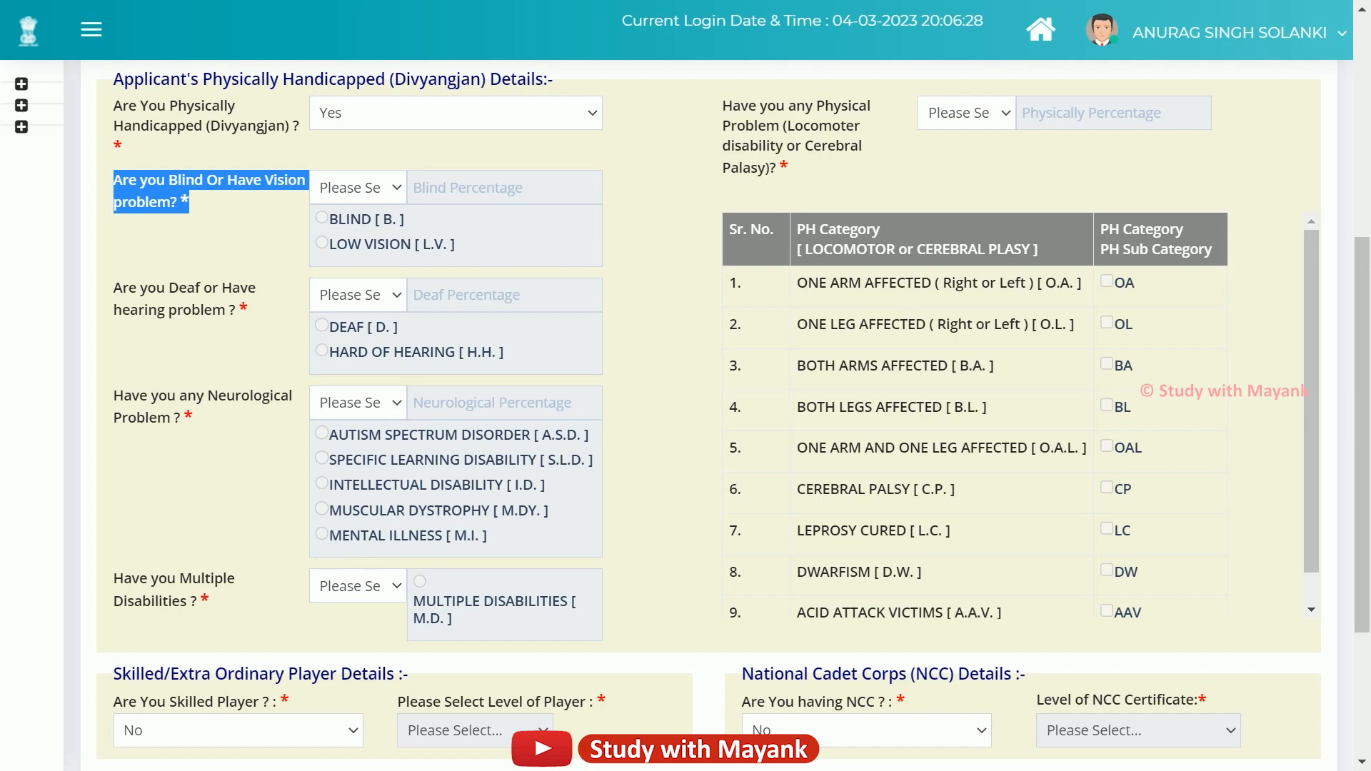
left_click(364, 188)
left_click(350, 254)
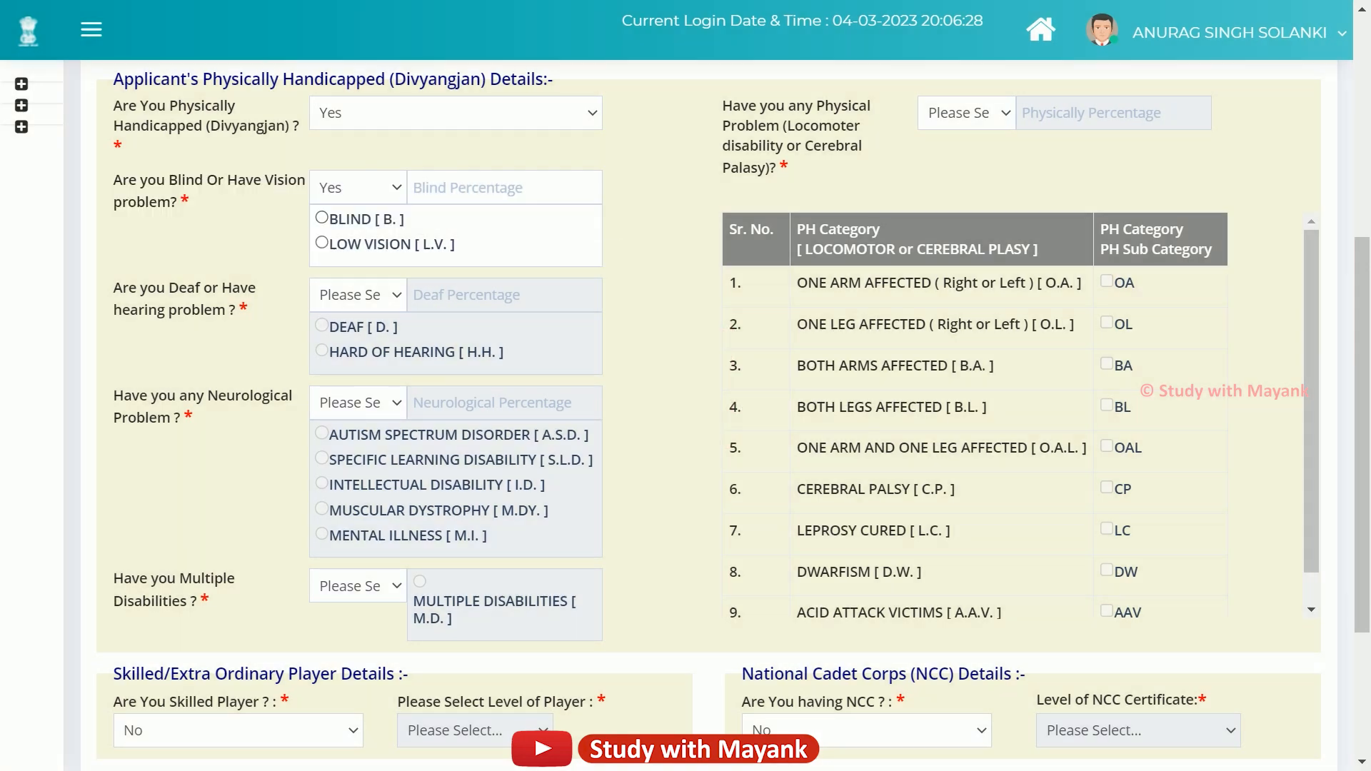
left_click(471, 188)
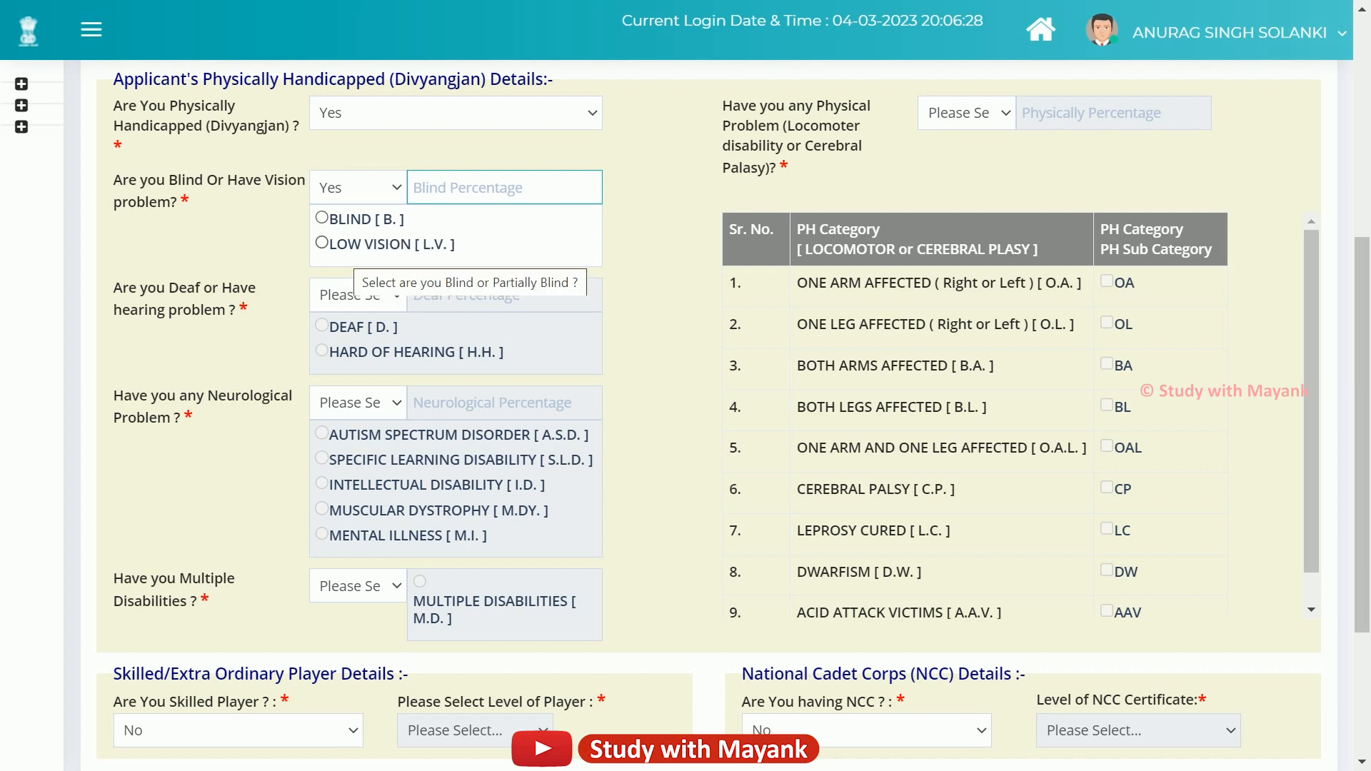
left_click(322, 218)
left_click(322, 243)
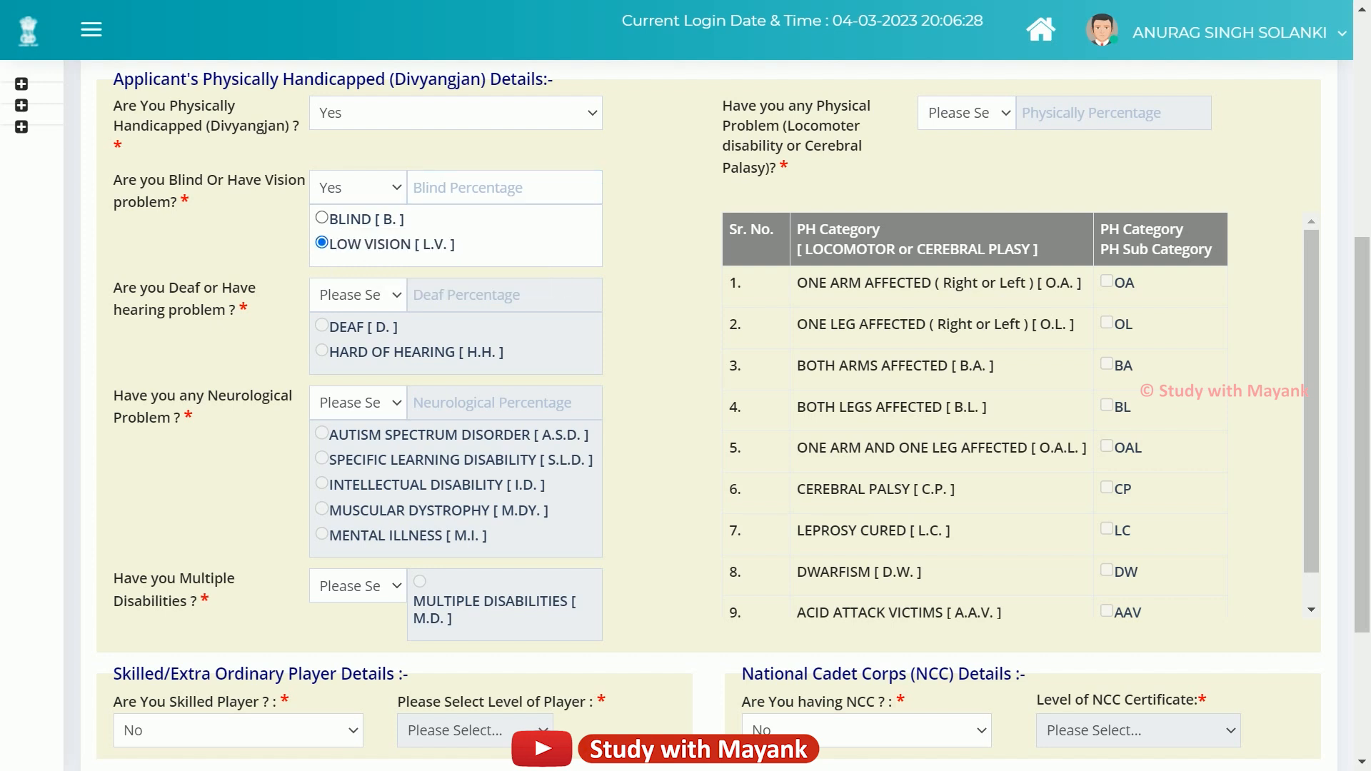
left_click(354, 188)
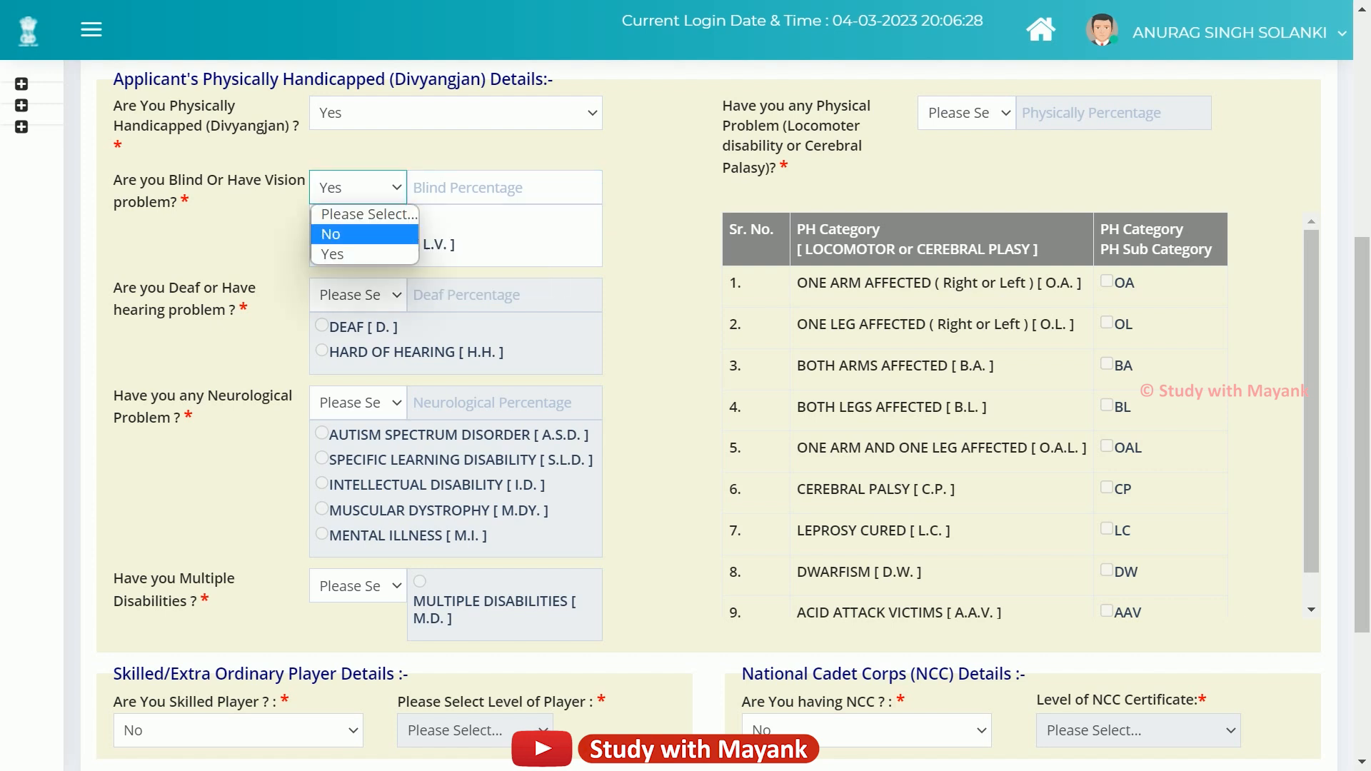
left_click(350, 235)
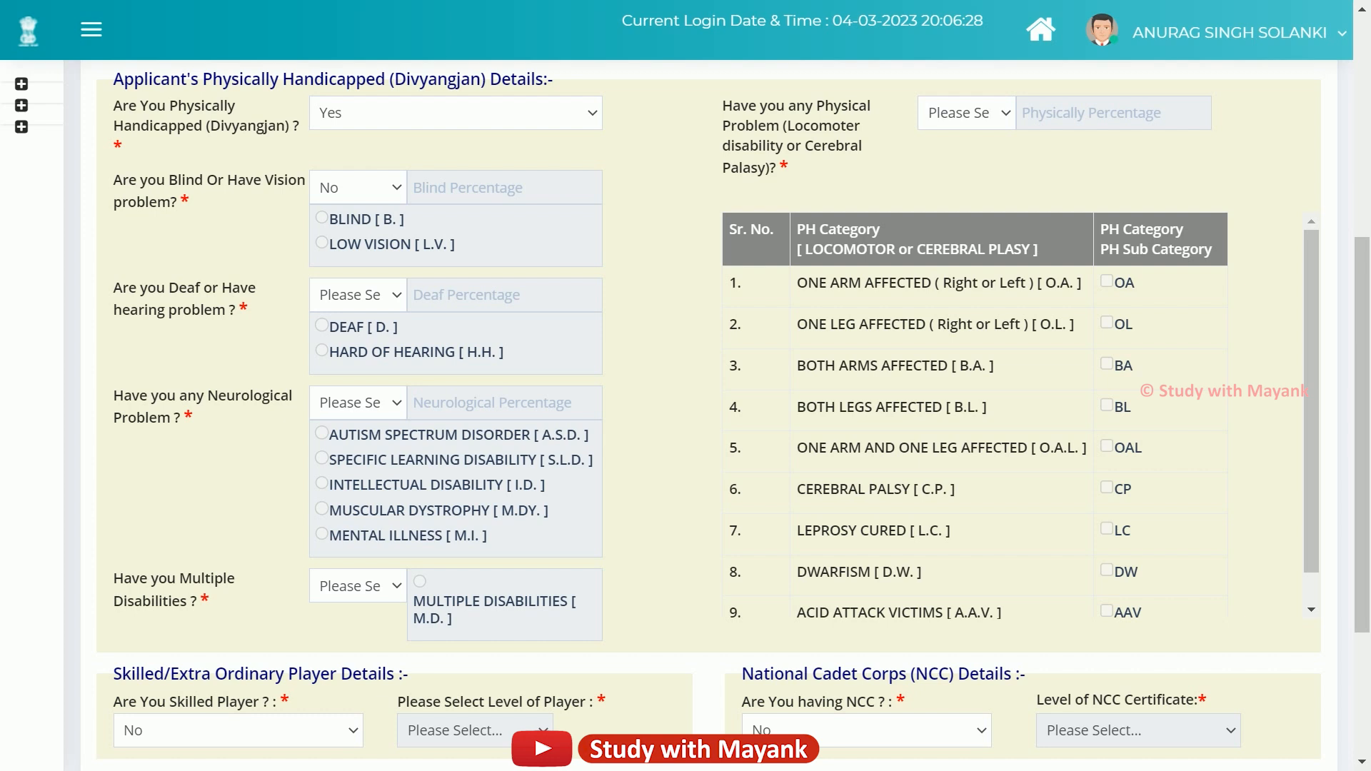
Open the hearing-problem dropdown and close it without choosing an answer.
left_click_drag(114, 287, 235, 309)
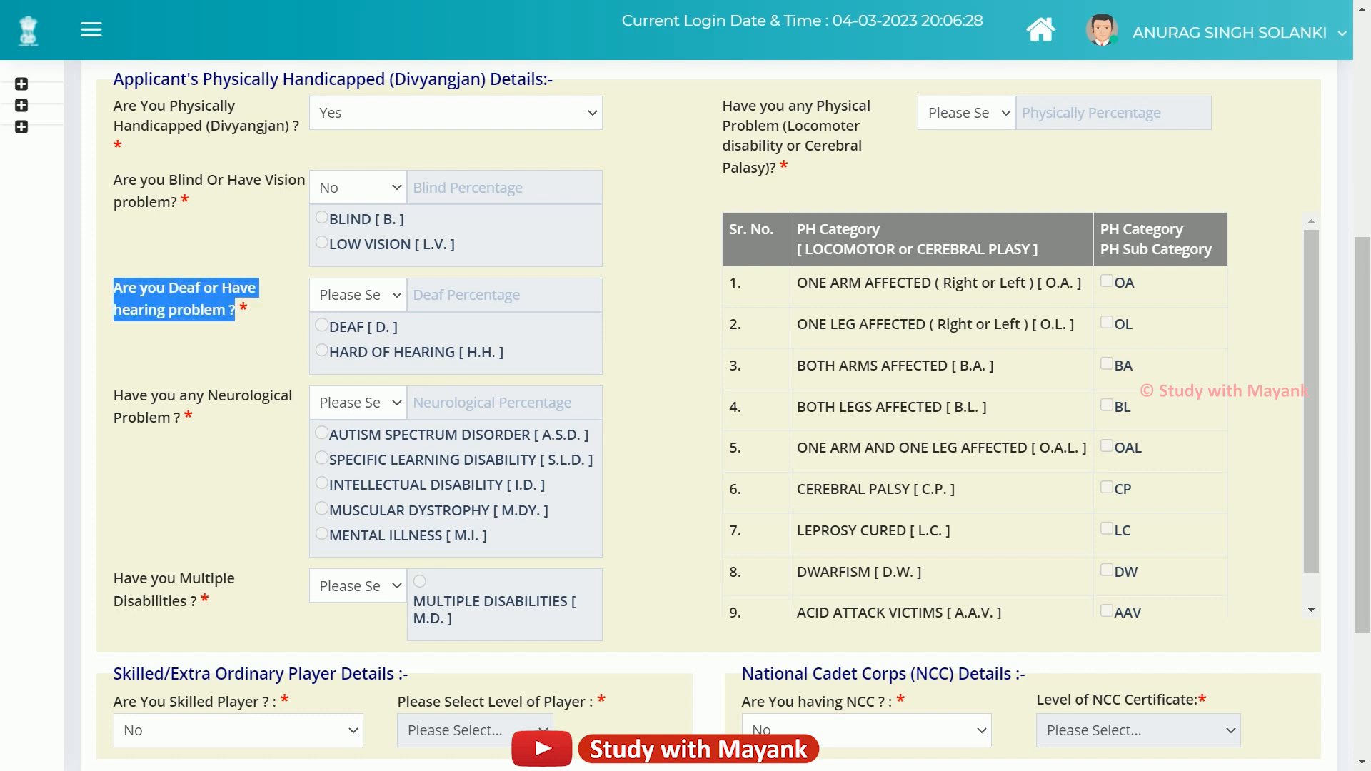
left_click(242, 310)
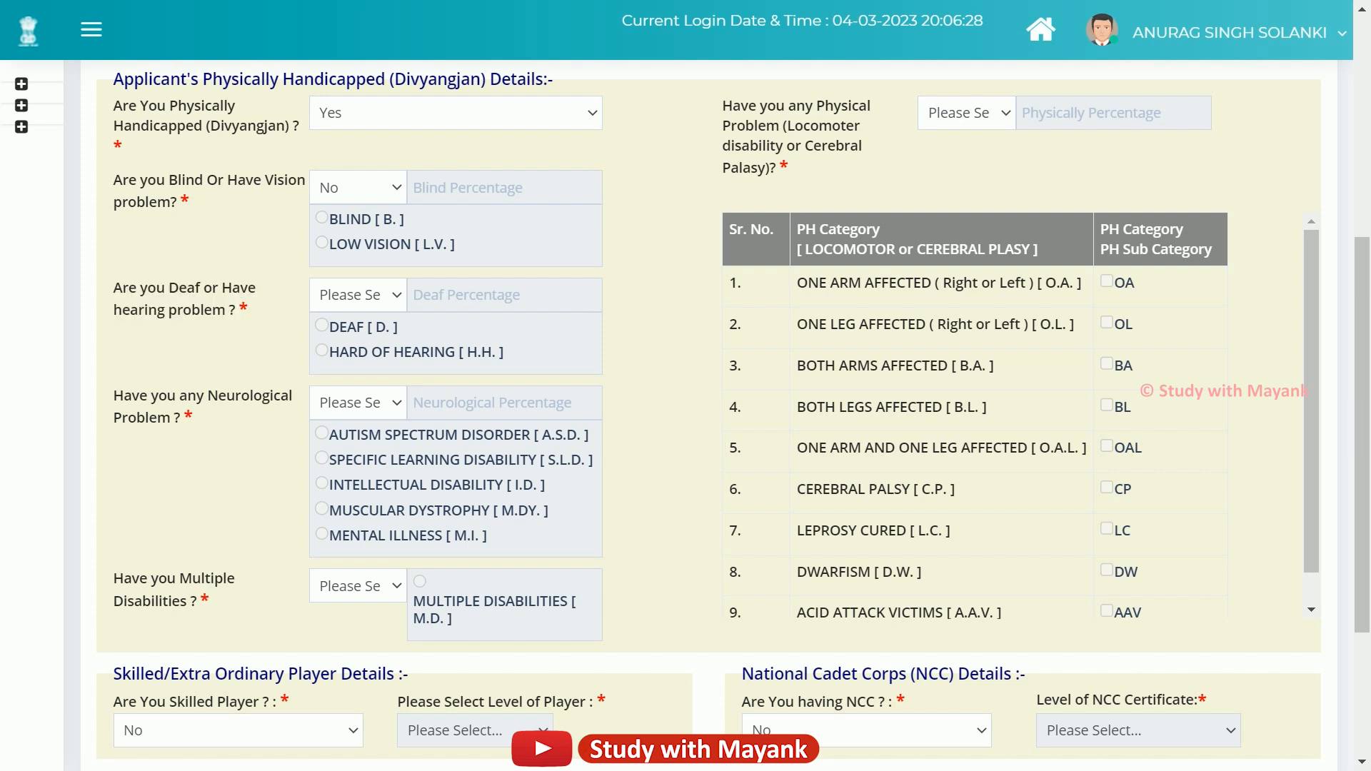
left_click(358, 294)
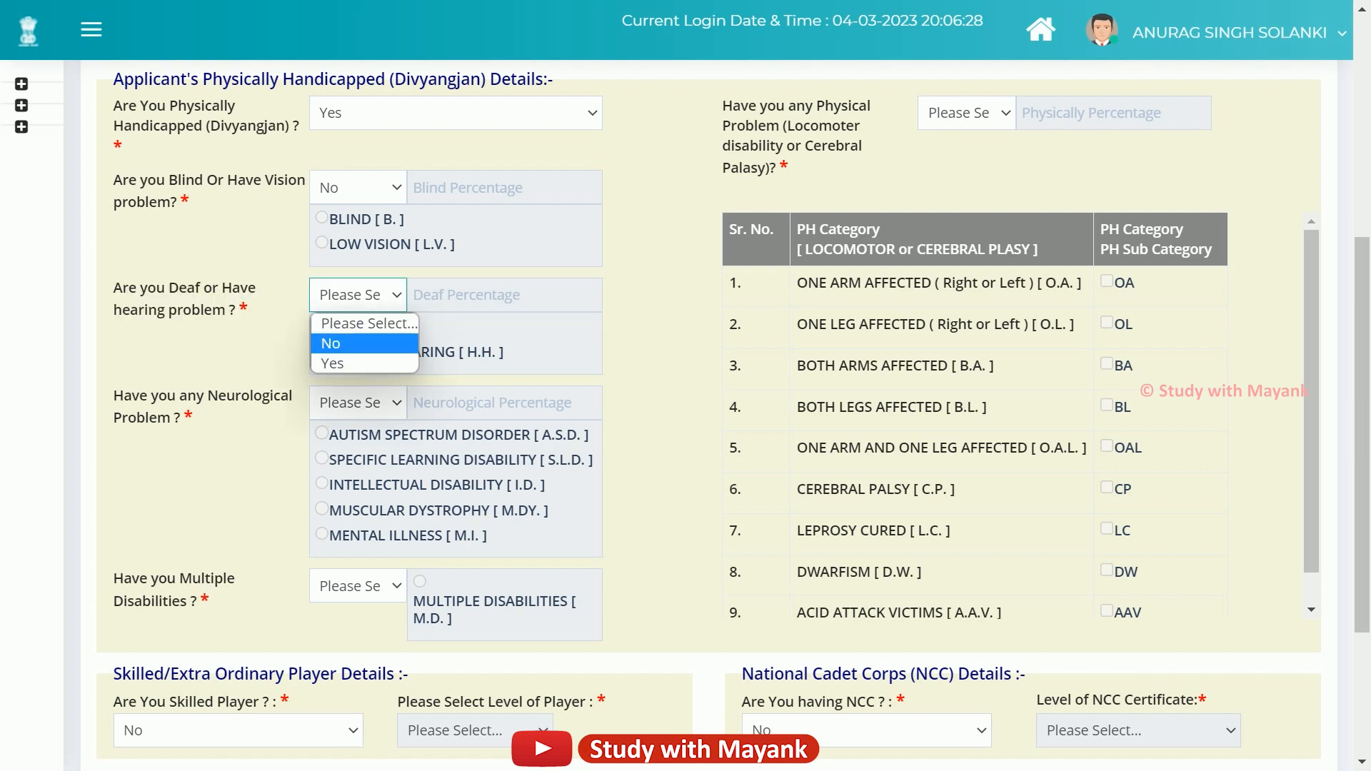
left_click(387, 230)
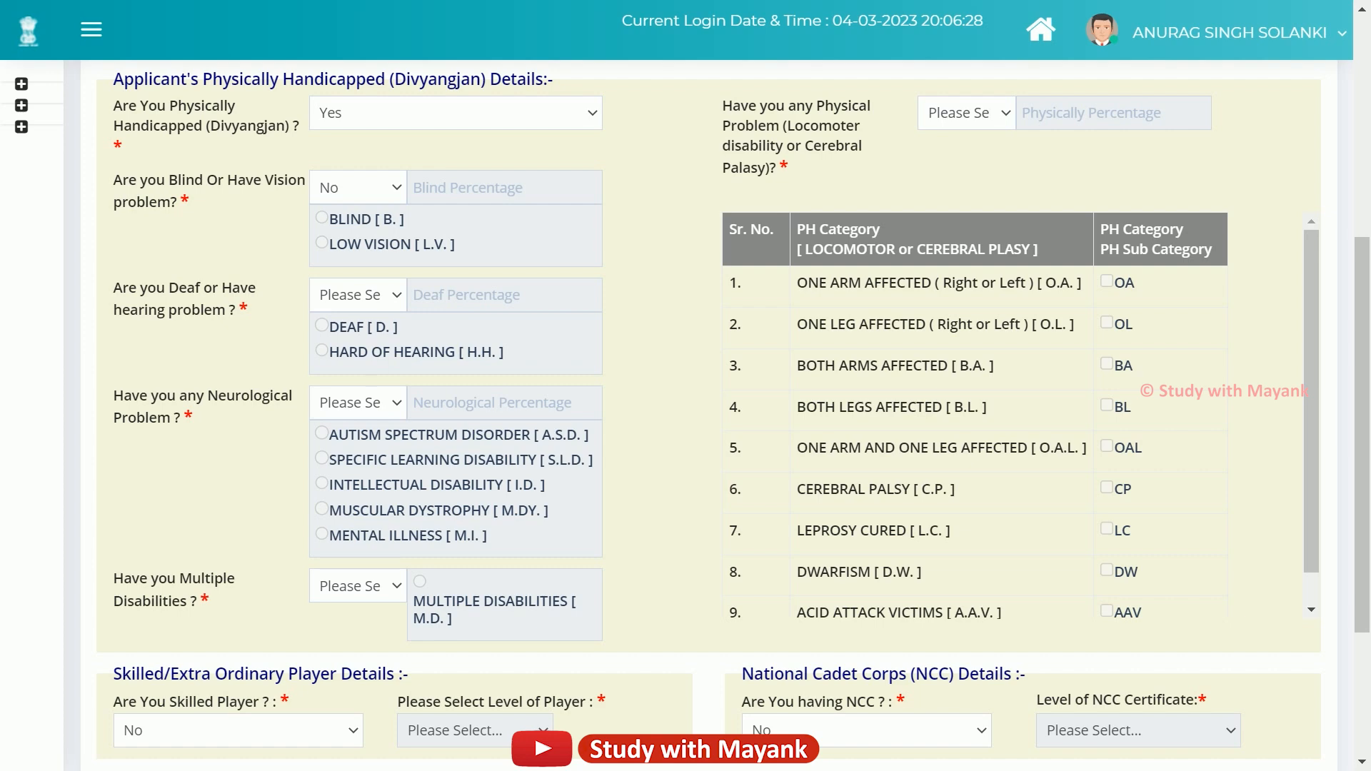
Set the neurological question to Yes with Autism Spectrum Disorder, then switch it back to No.
scroll(686, 414, "down", 2)
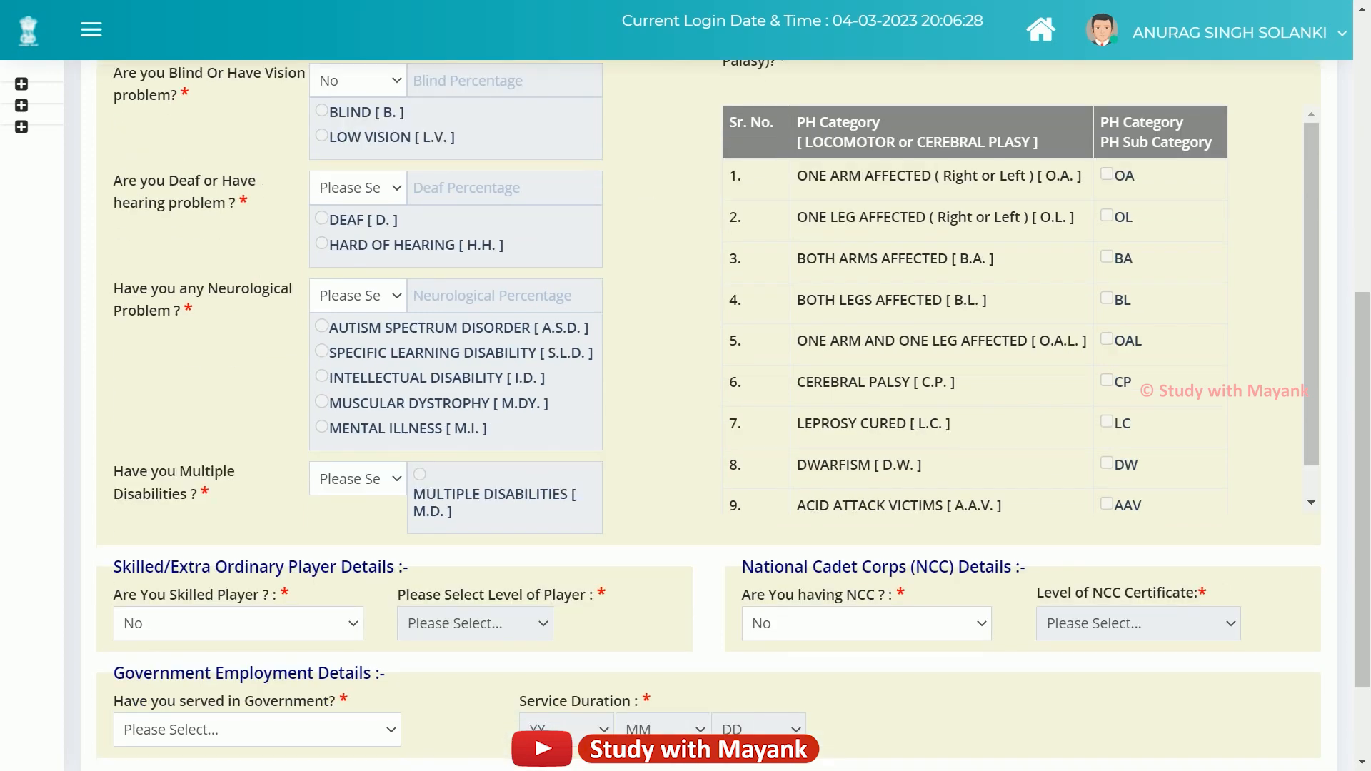
left_click_drag(114, 289, 180, 310)
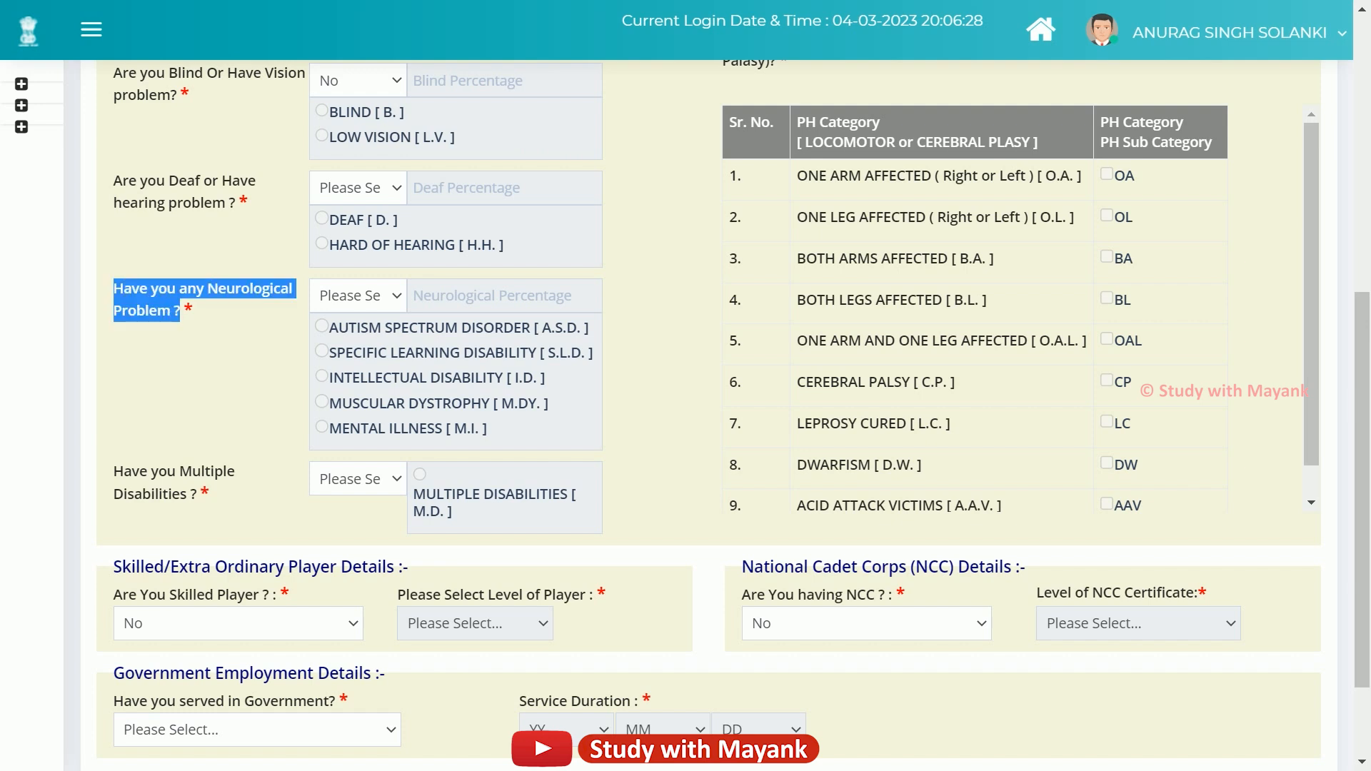
left_click(357, 296)
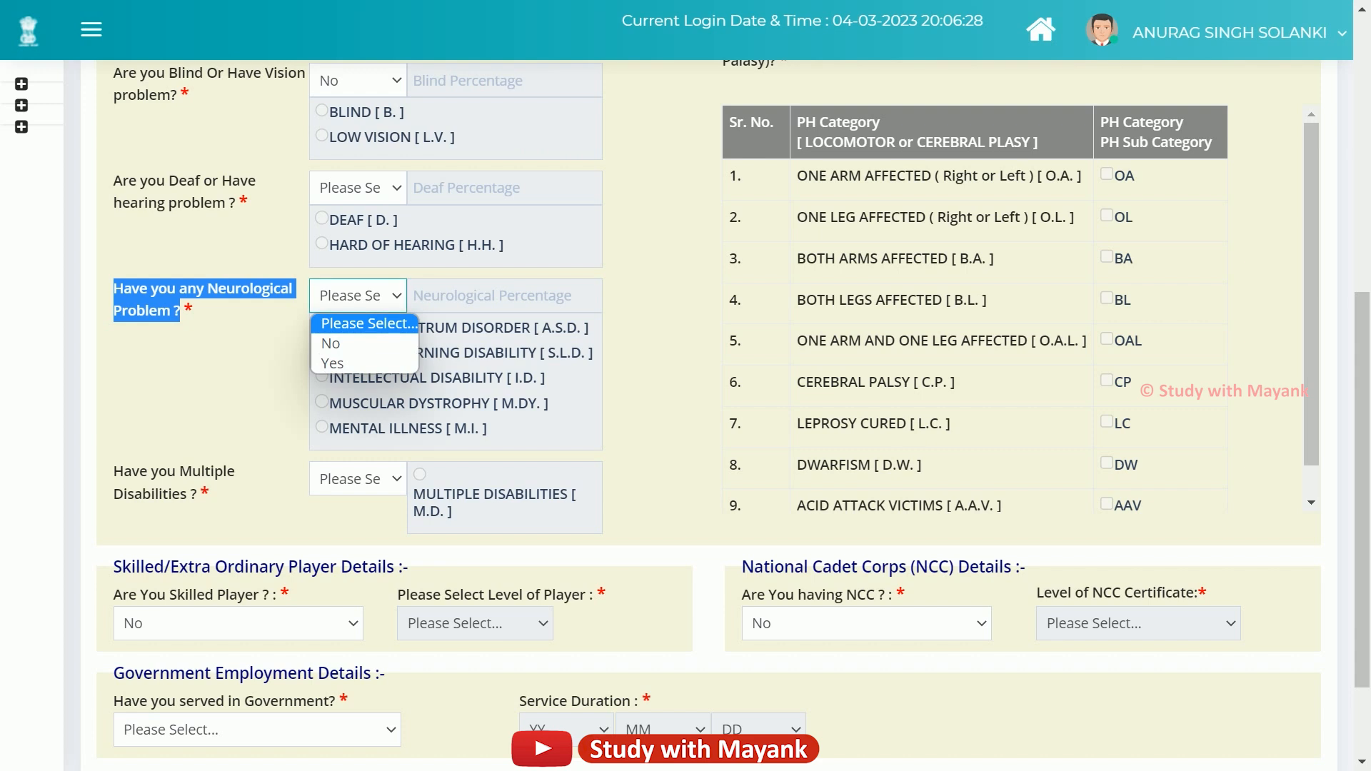
left_click(335, 364)
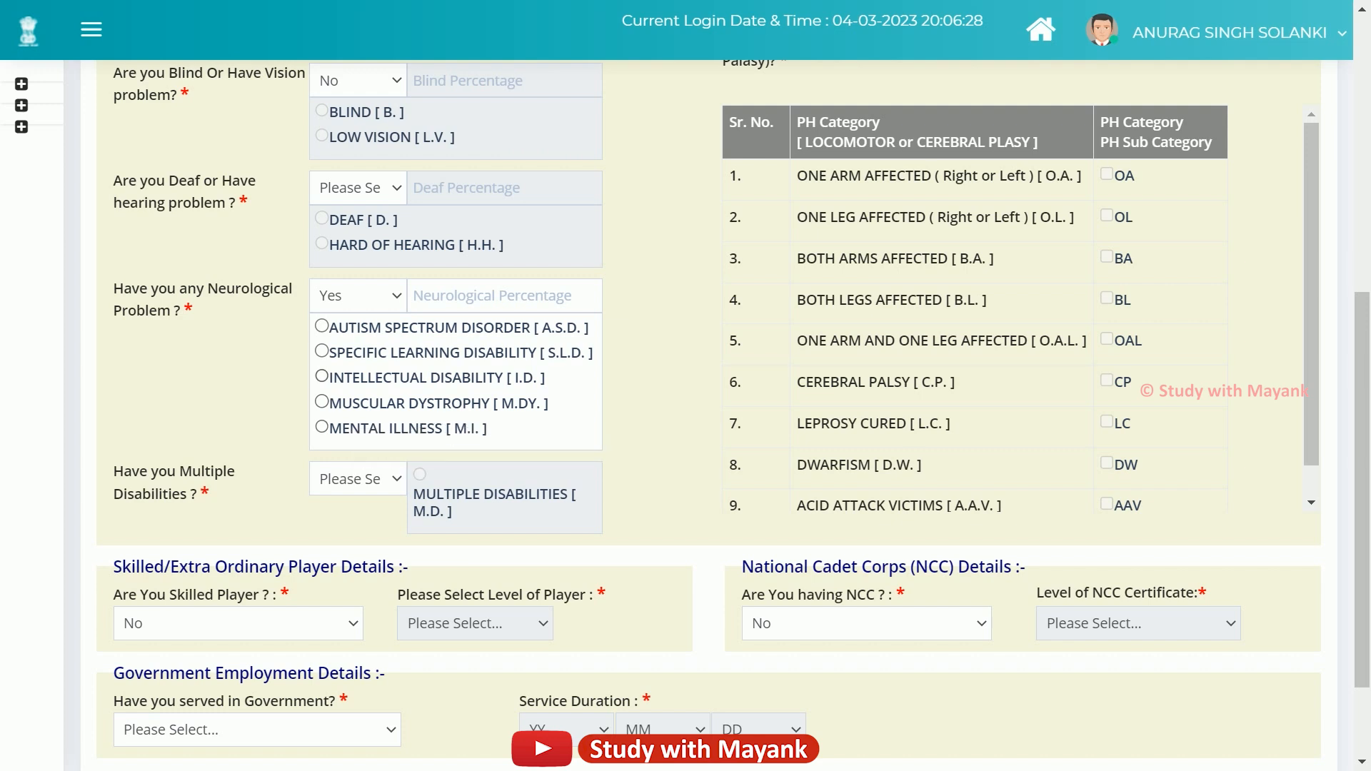
left_click(322, 325)
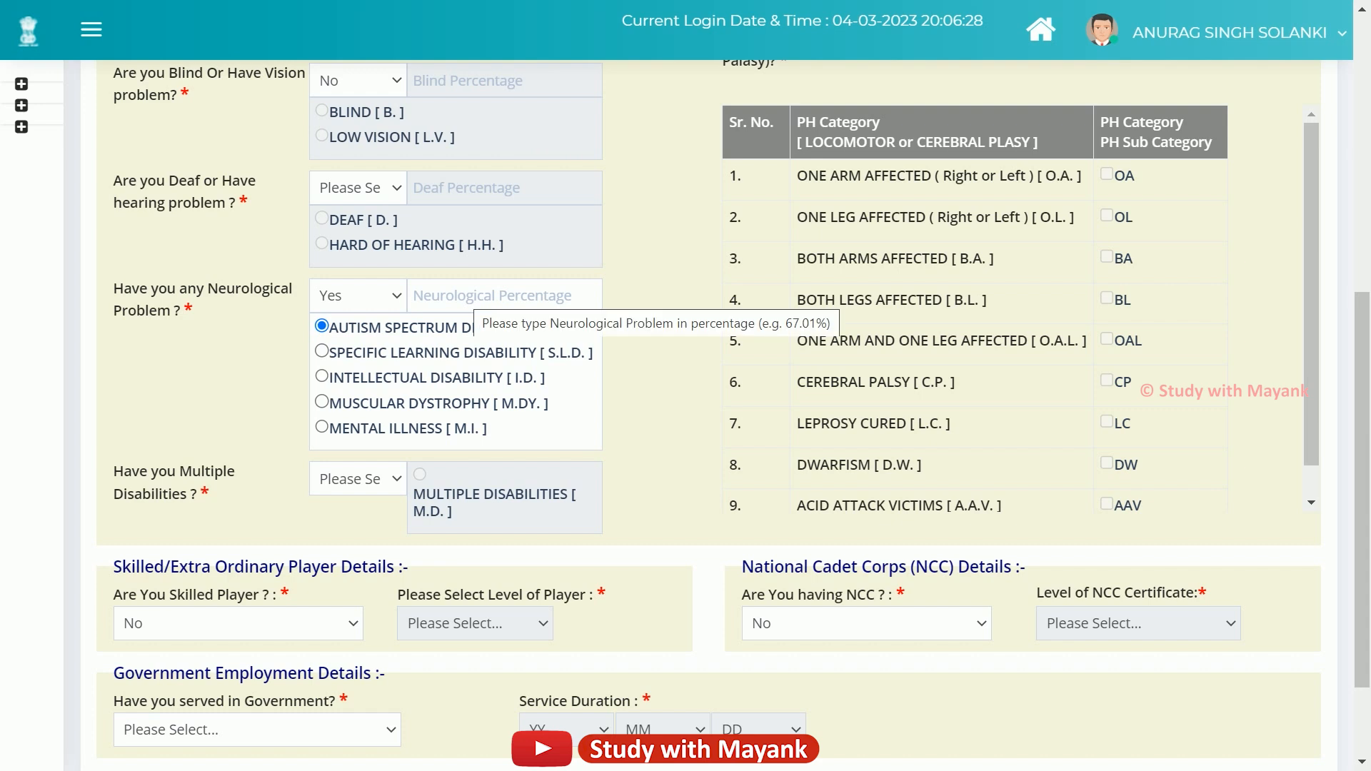
left_click(359, 295)
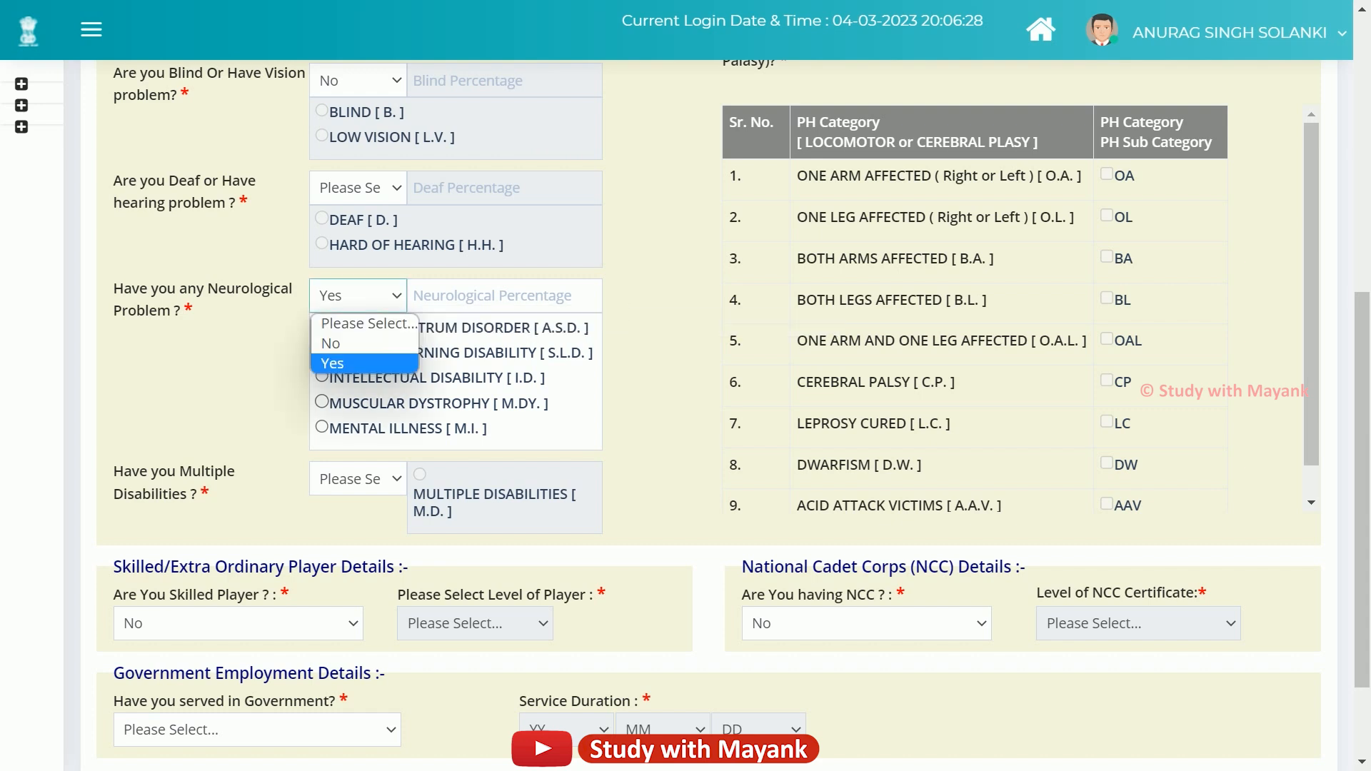
left_click(350, 344)
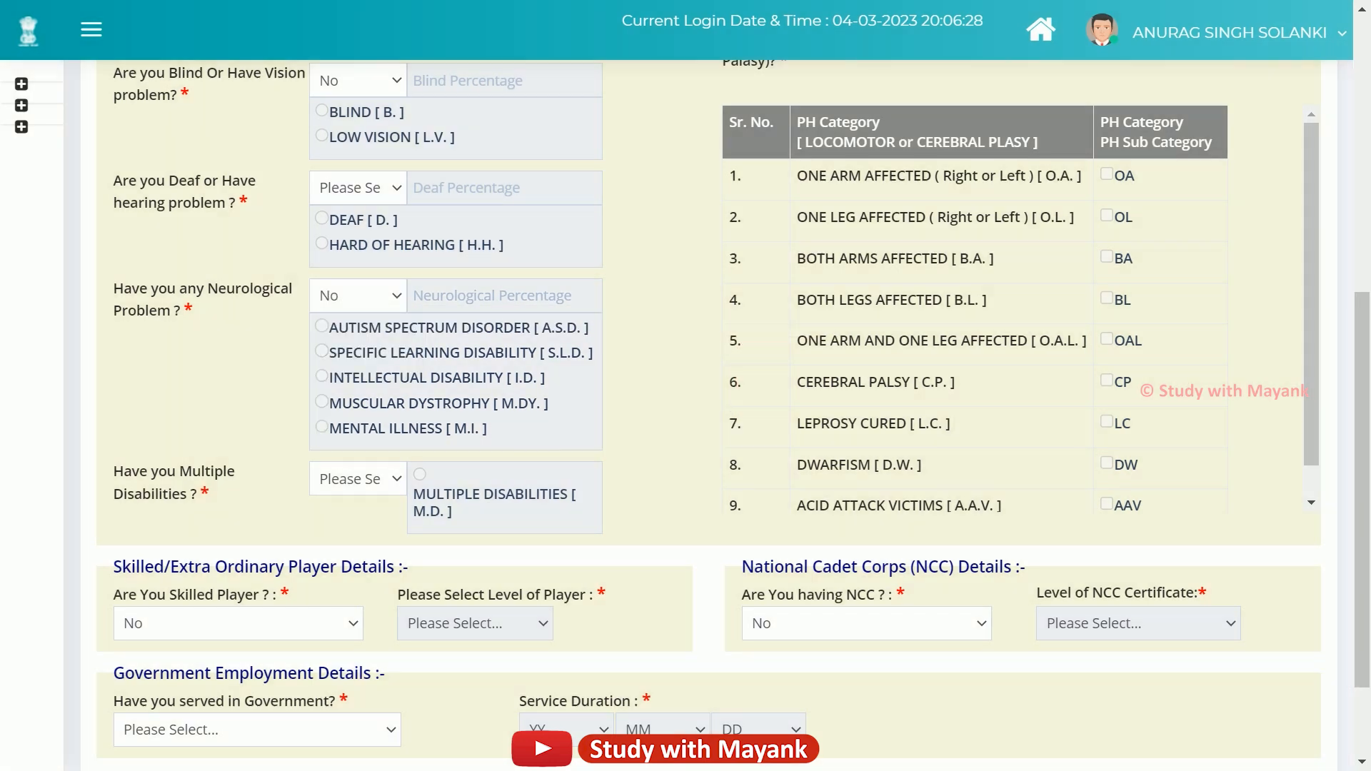
Check the Multiple Disabilities answer options without choosing one.
scroll(686, 400, "down", 2)
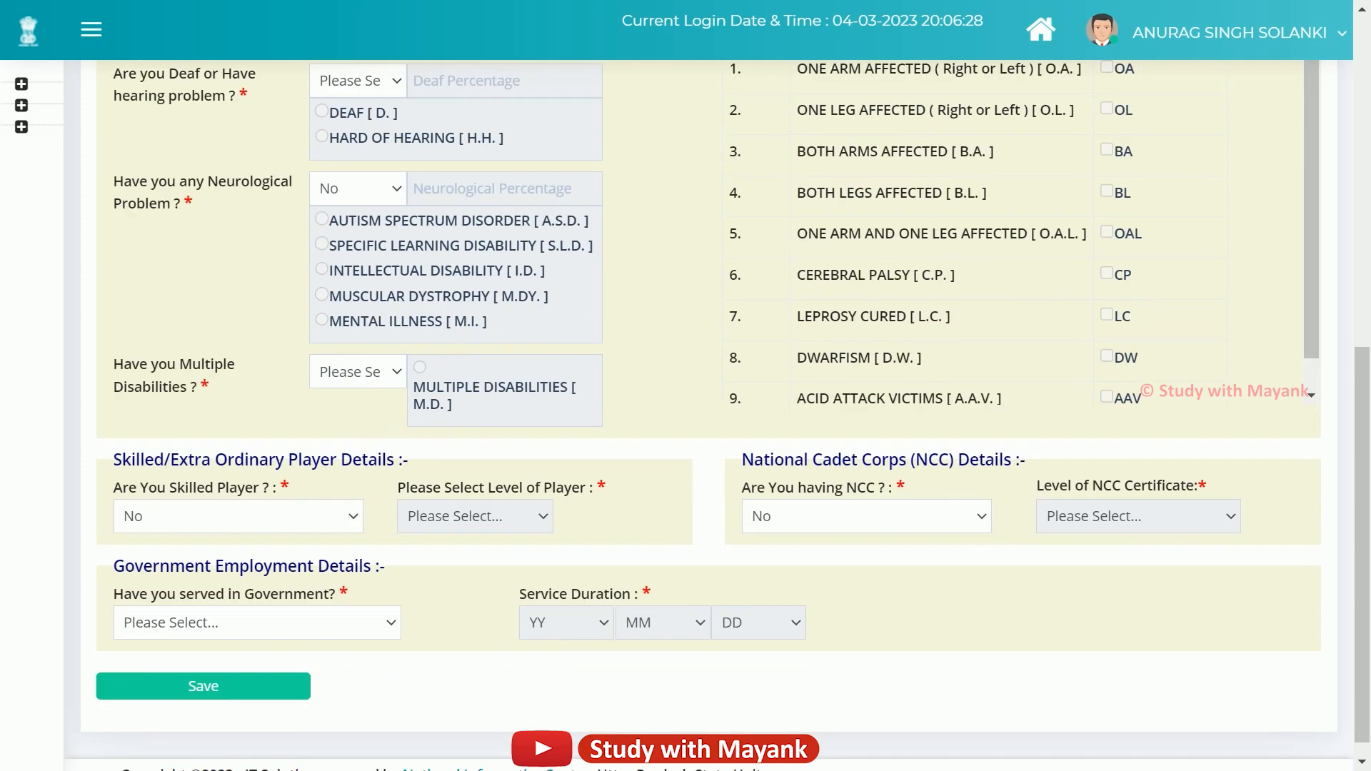
left_click(359, 372)
scroll(686, 414, "up", 5)
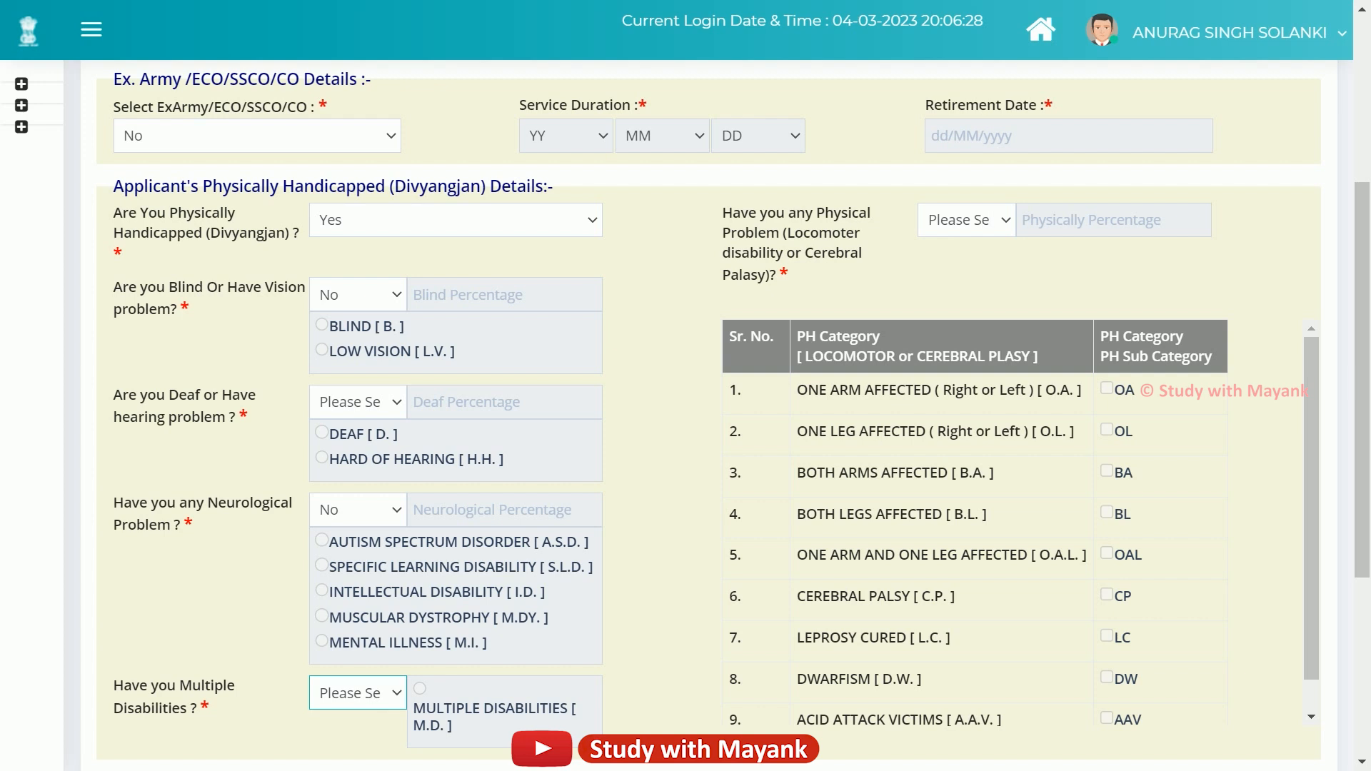
Set the locomotor/cerebral palsy question to Yes, then change it to No.
left_click(966, 220)
left_click(936, 288)
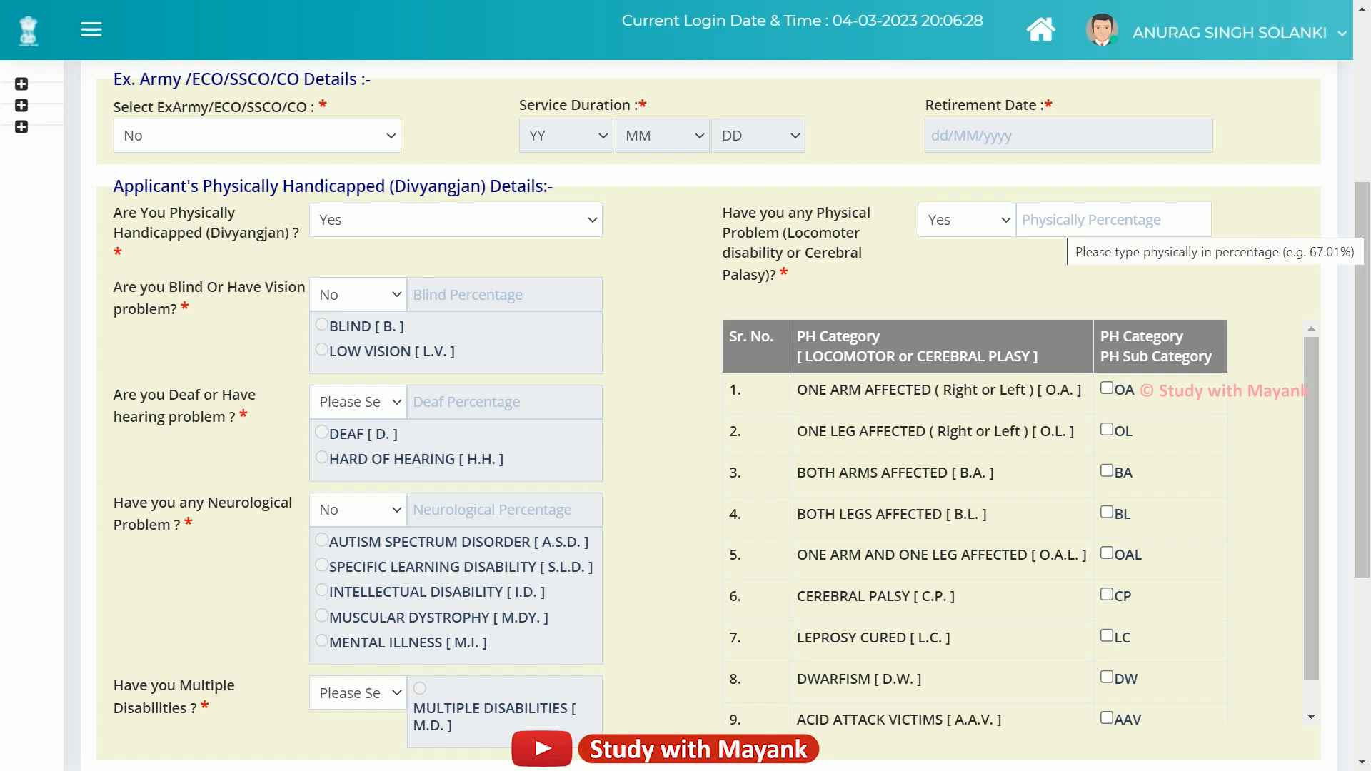
scroll(733, 415, "down", 1)
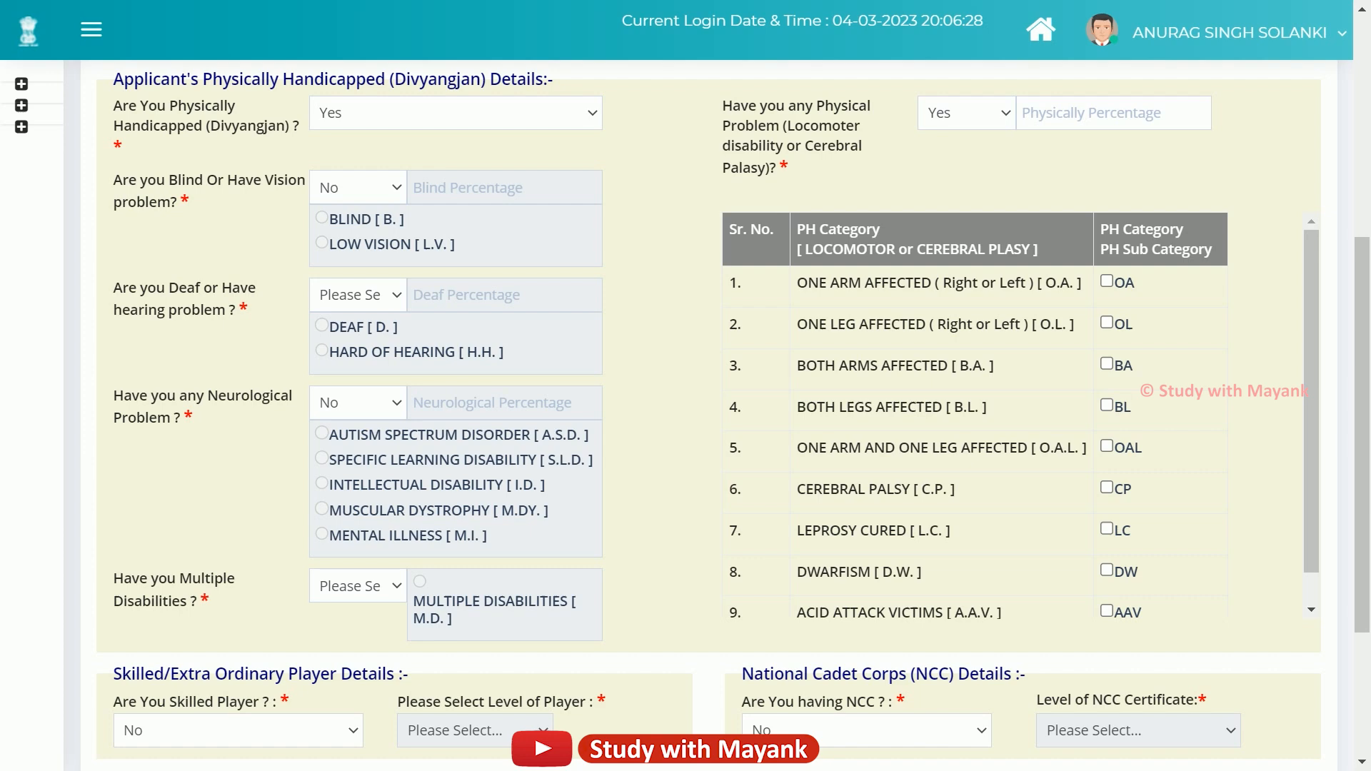
scroll(685, 414, "up", 1)
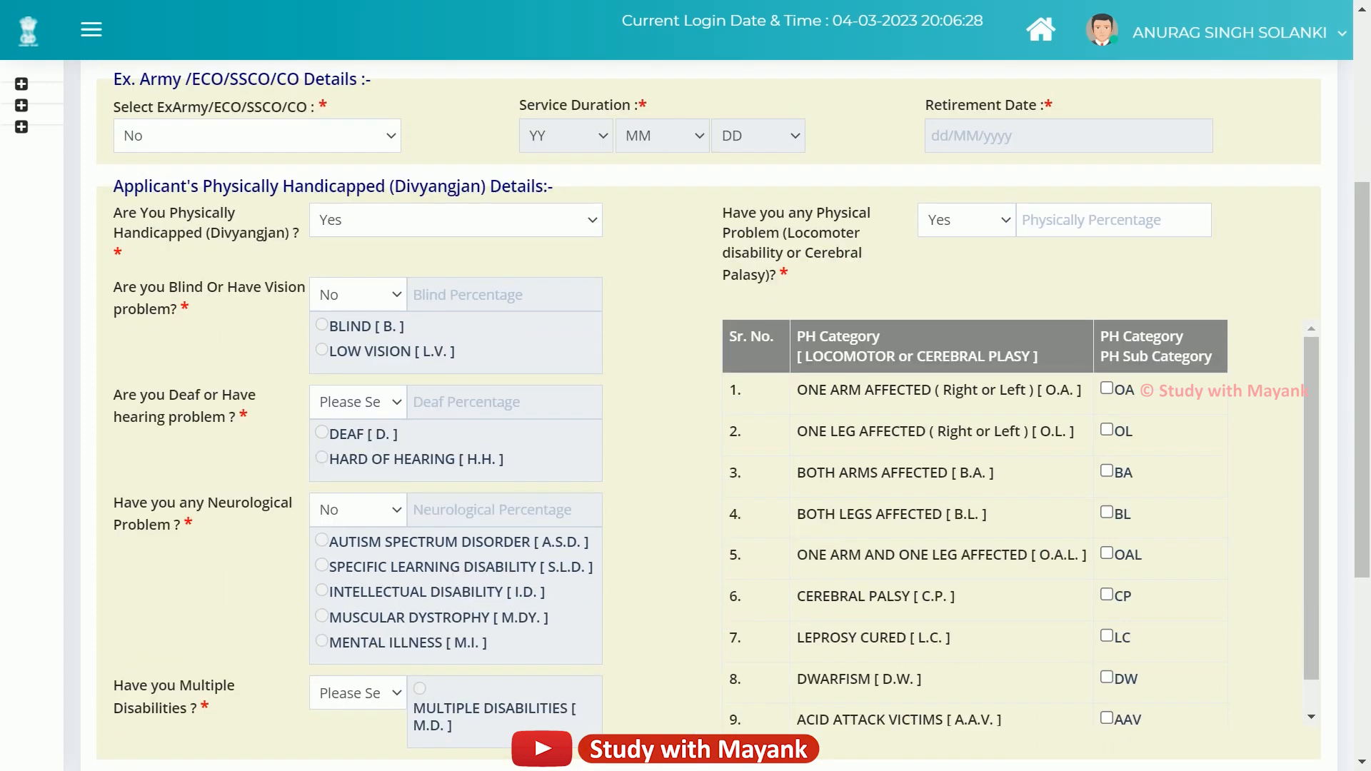
left_click(966, 220)
left_click(942, 268)
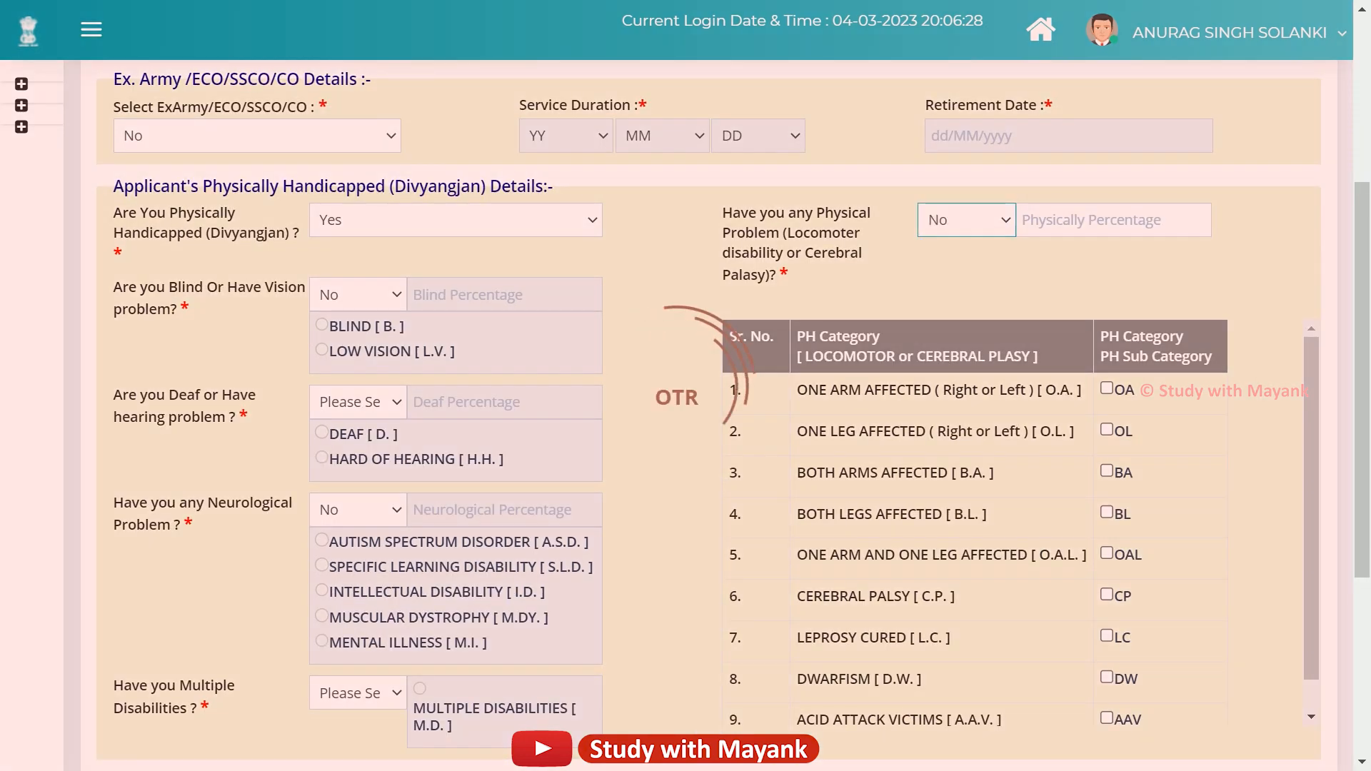
scroll(1022, 521, "down", 4)
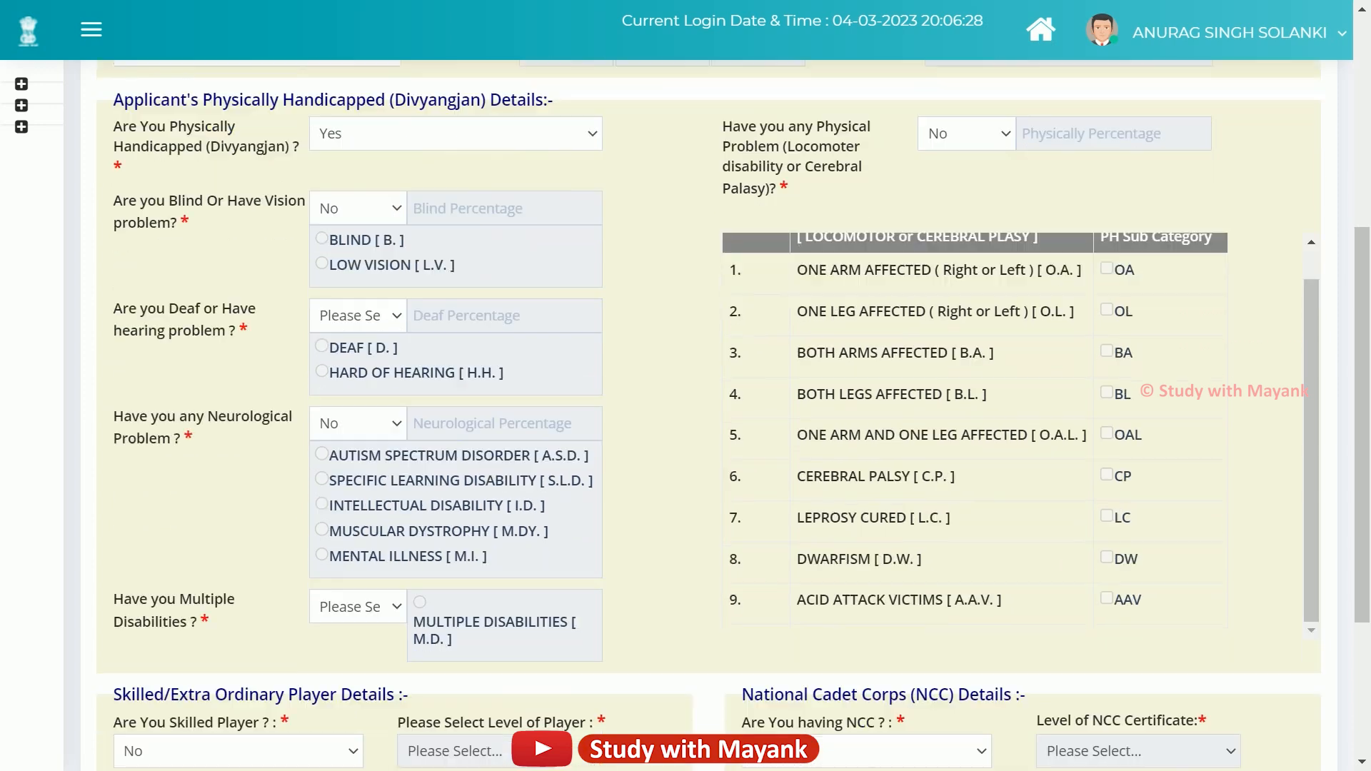
scroll(685, 414, "down", 3)
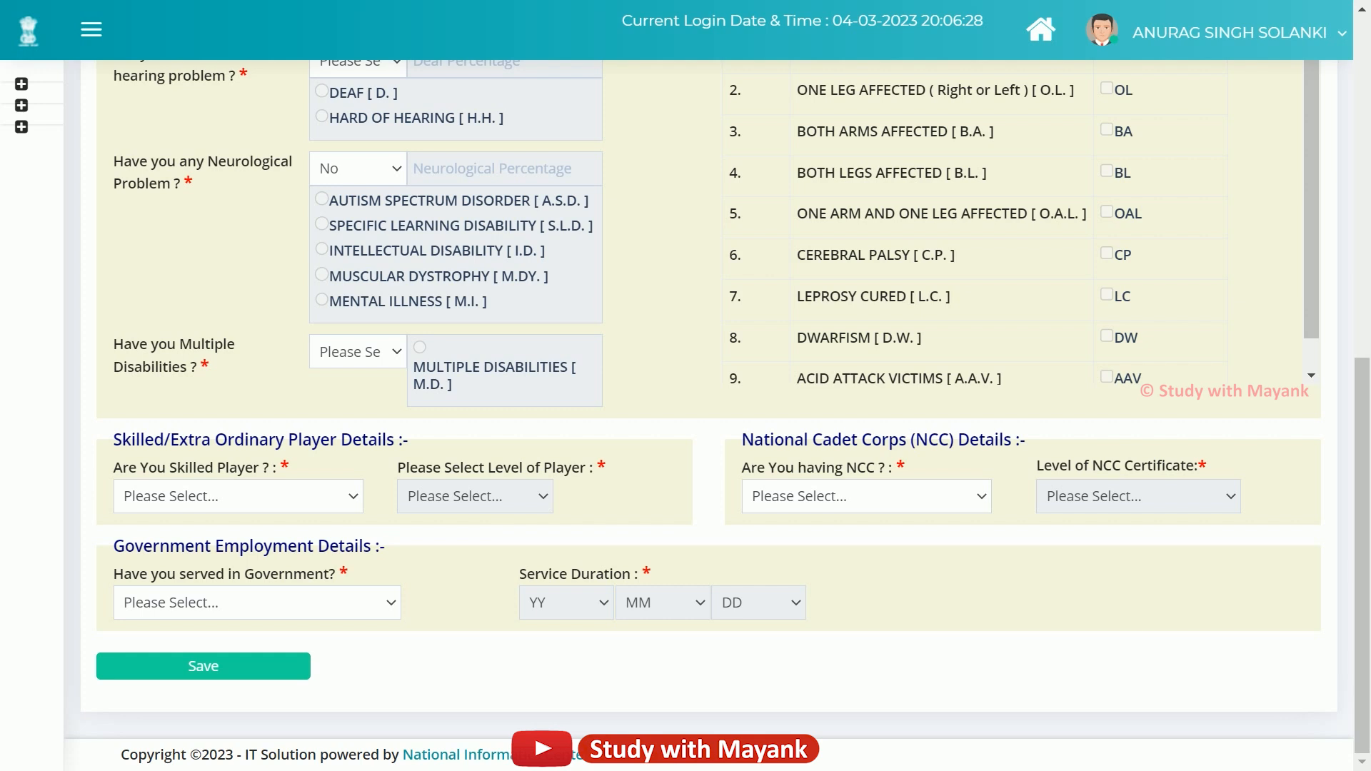
Answer the skilled-player question, trying Yes and viewing player levels, ending at No.
left_click_drag(113, 439, 398, 439)
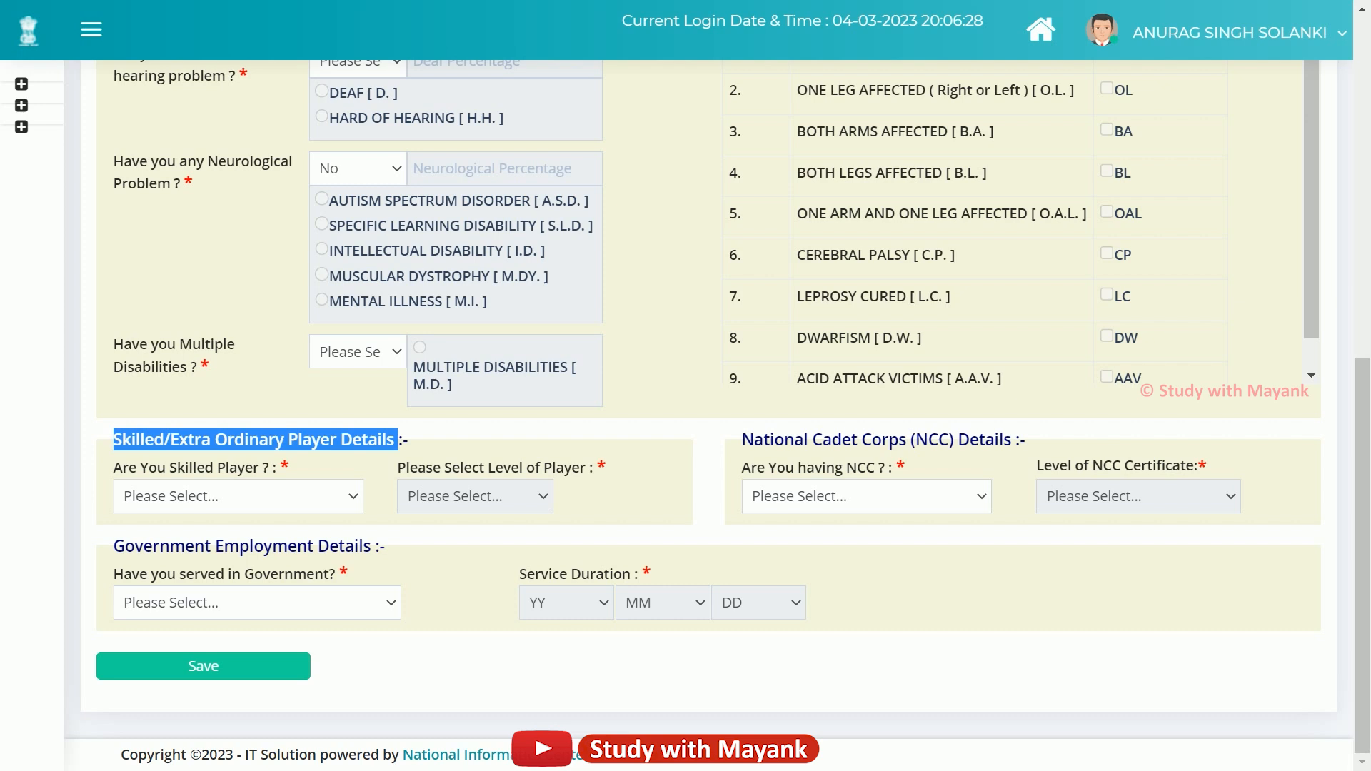
left_click(353, 498)
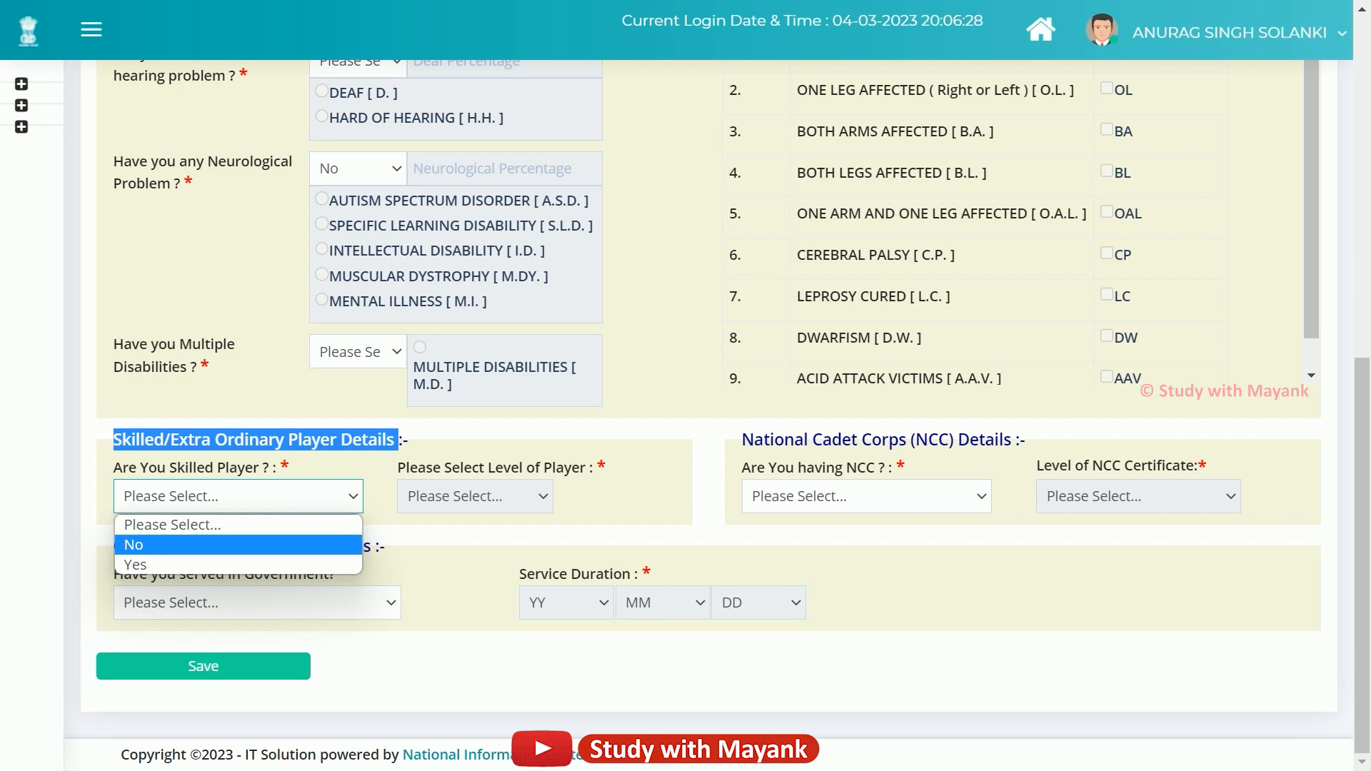
left_click(238, 565)
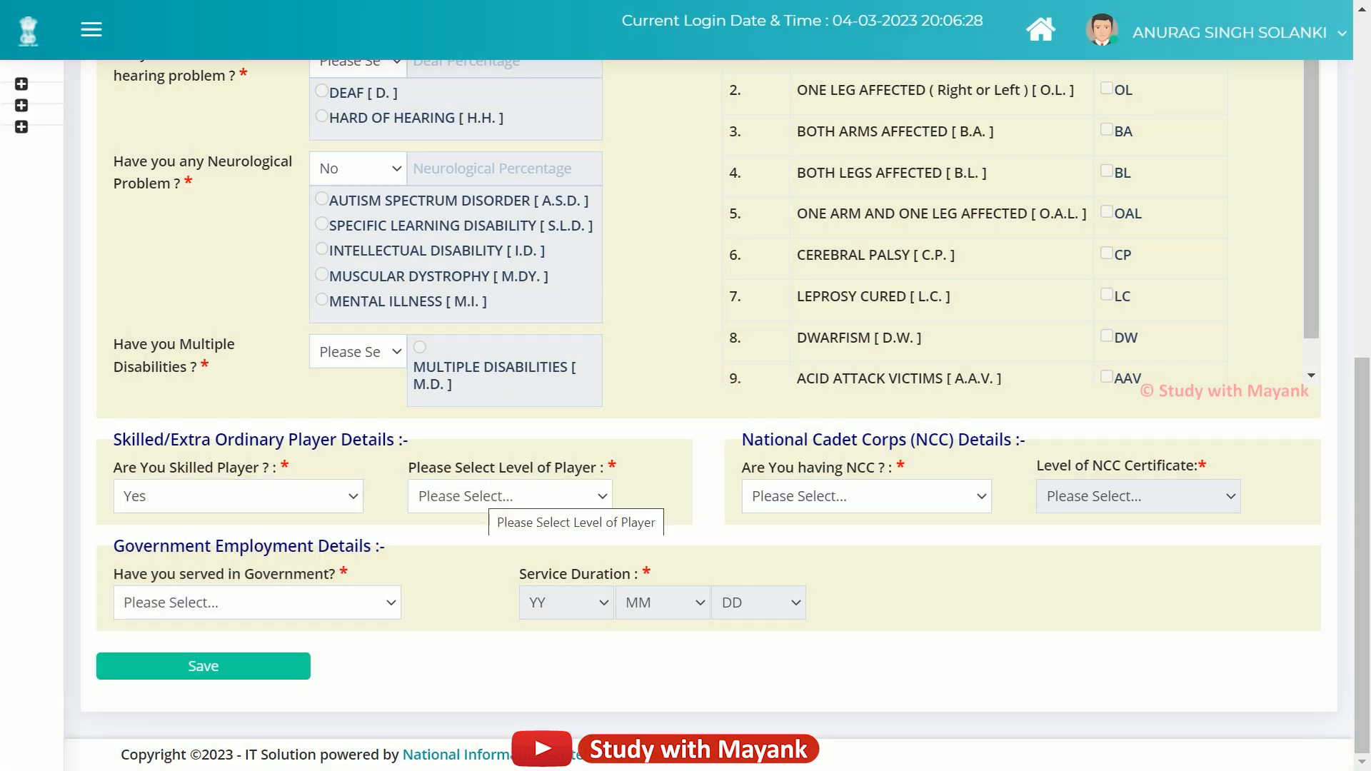
left_click(492, 497)
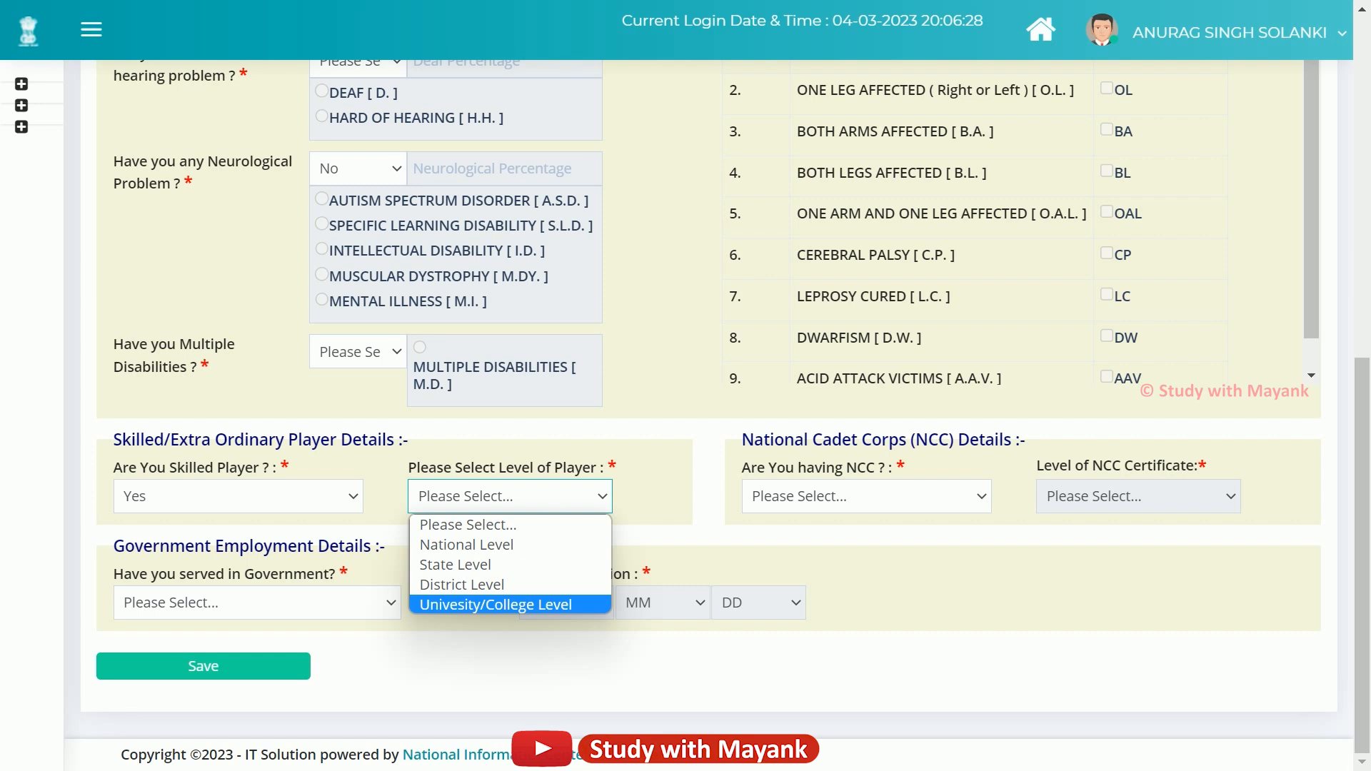
left_click(335, 496)
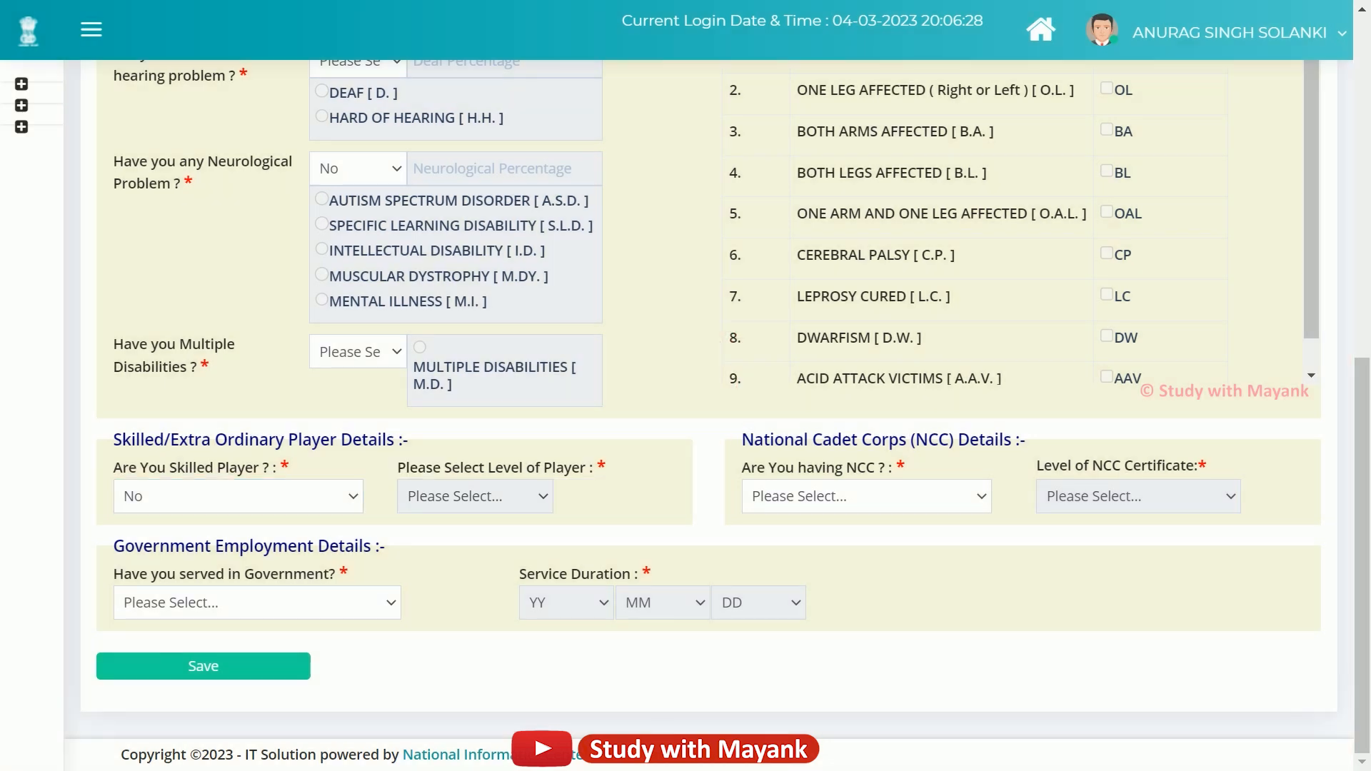
Answer Yes to the NCC question, leaving the certificate level unchosen.
left_click_drag(742, 440, 1025, 439)
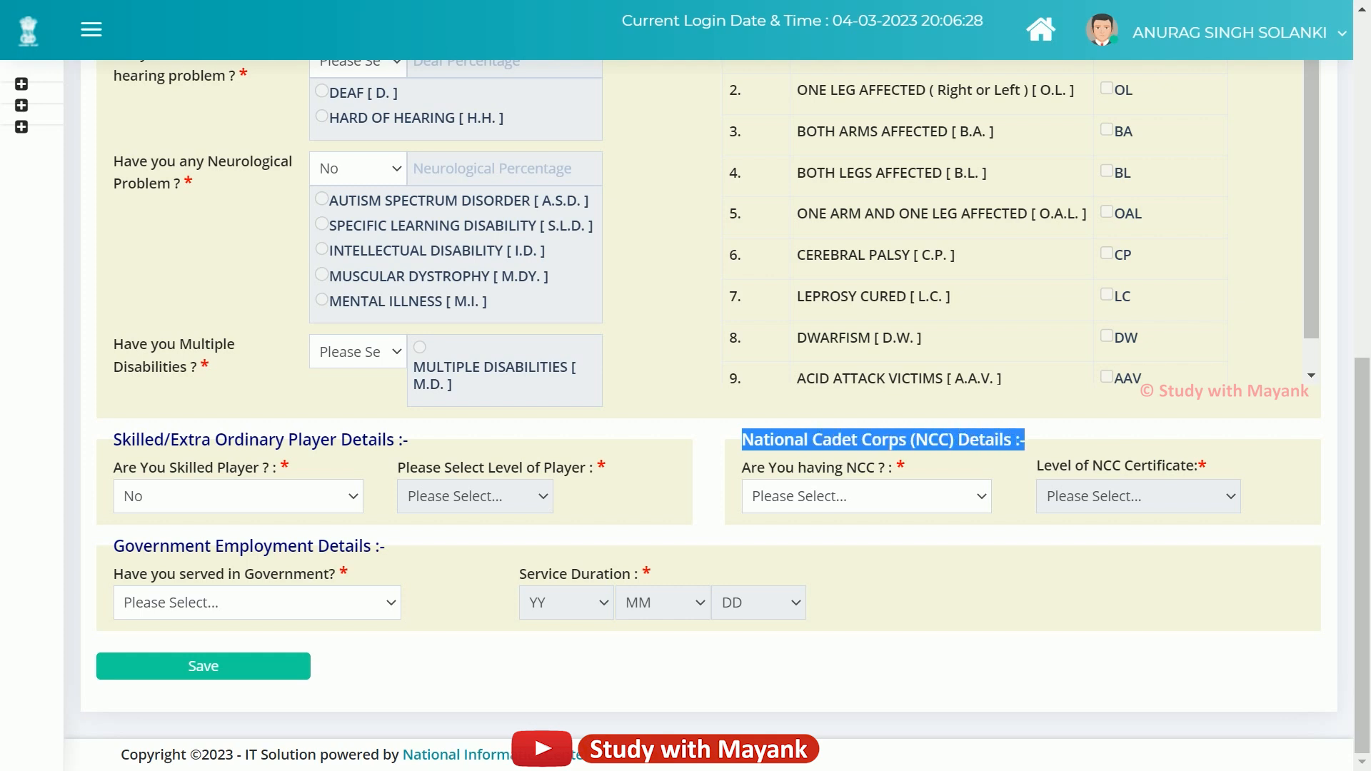
left_click(866, 496)
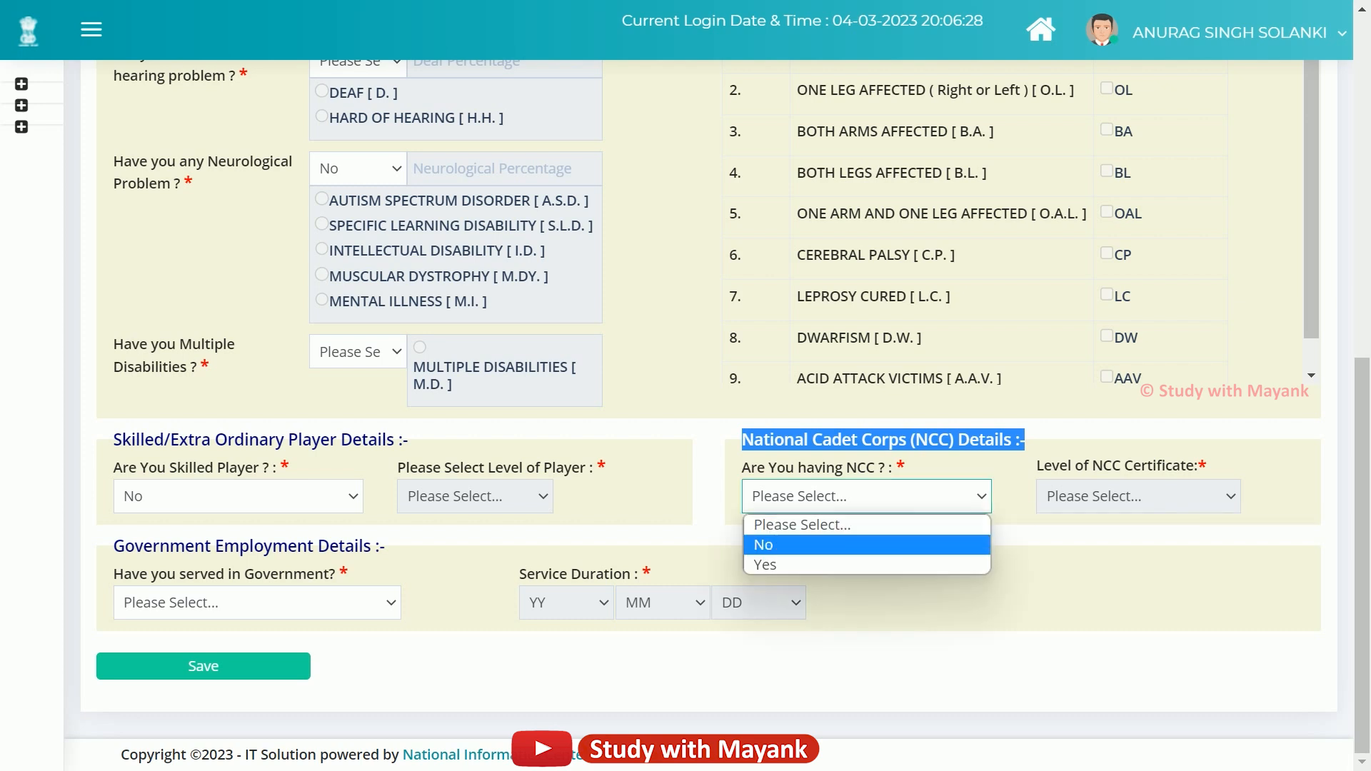
left_click(885, 545)
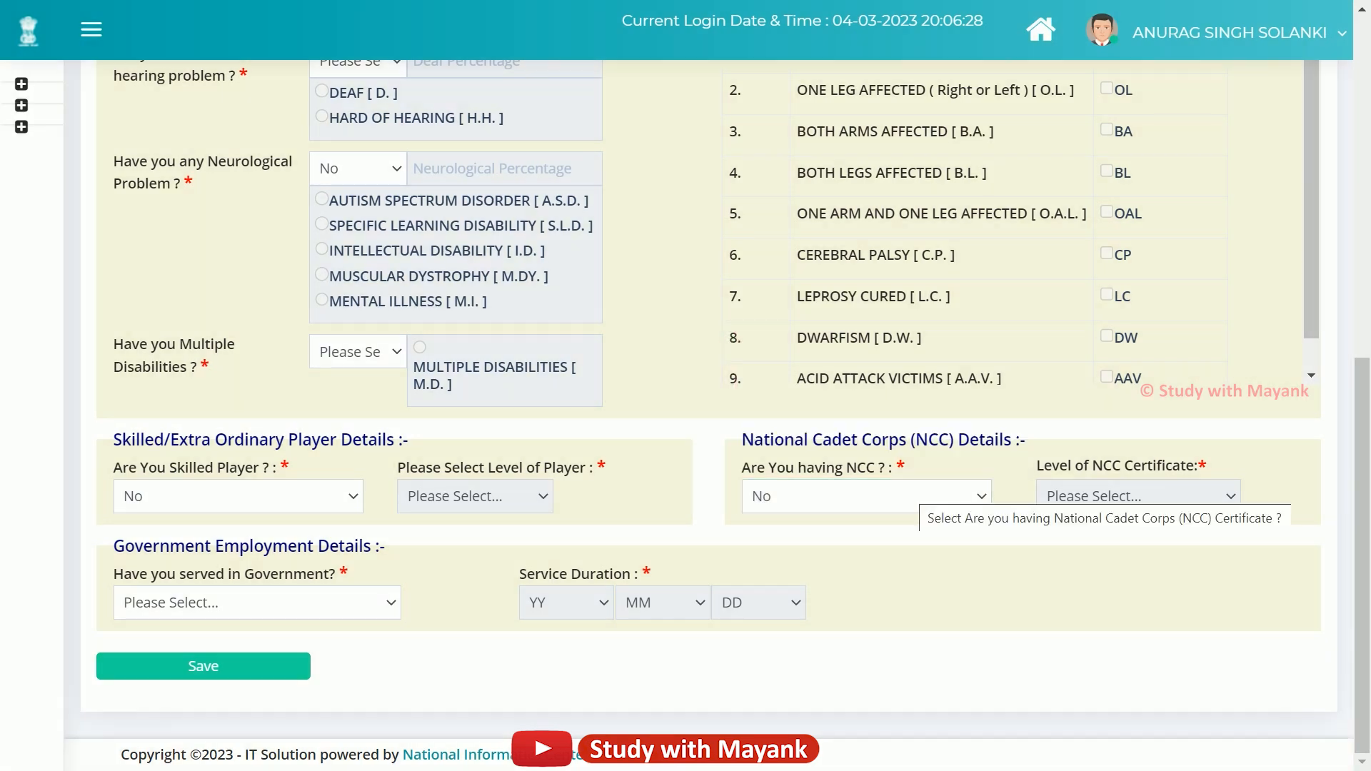
left_click(866, 496)
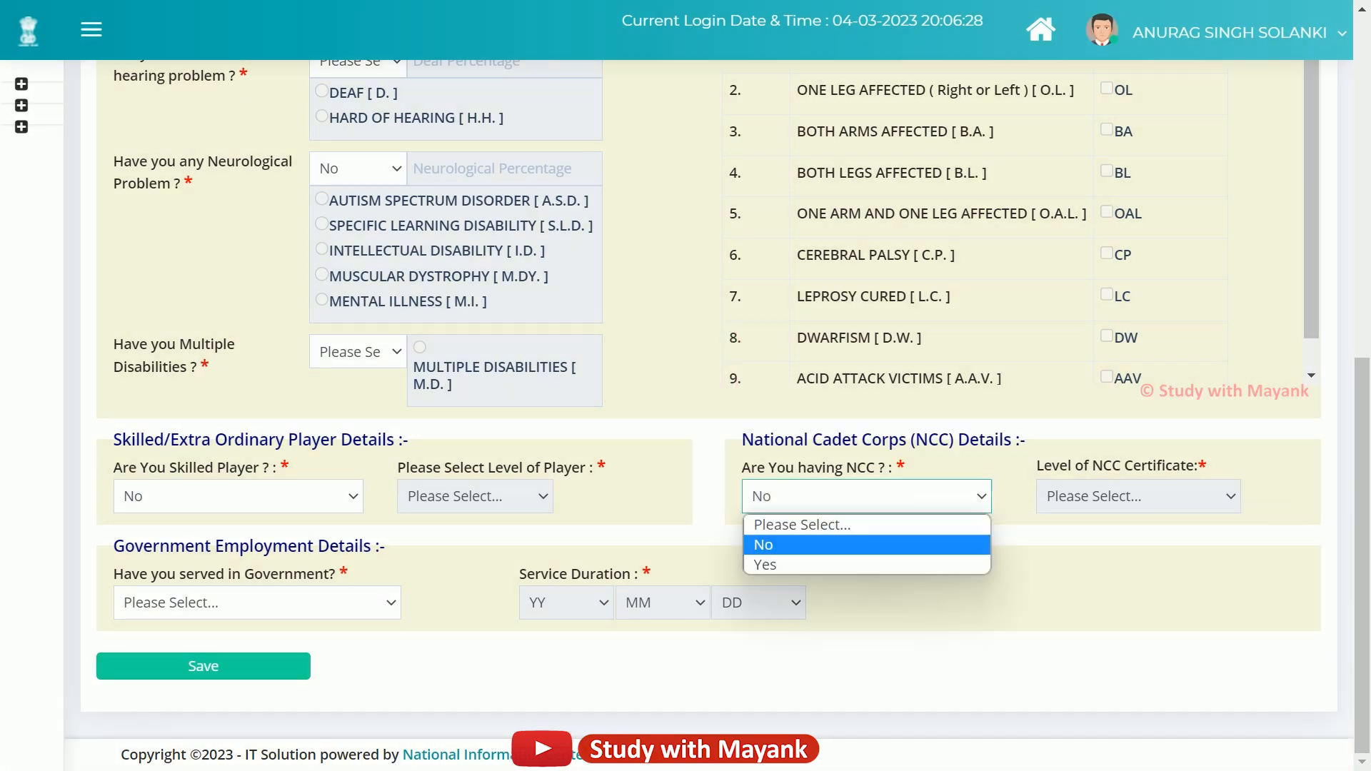
left_click(886, 563)
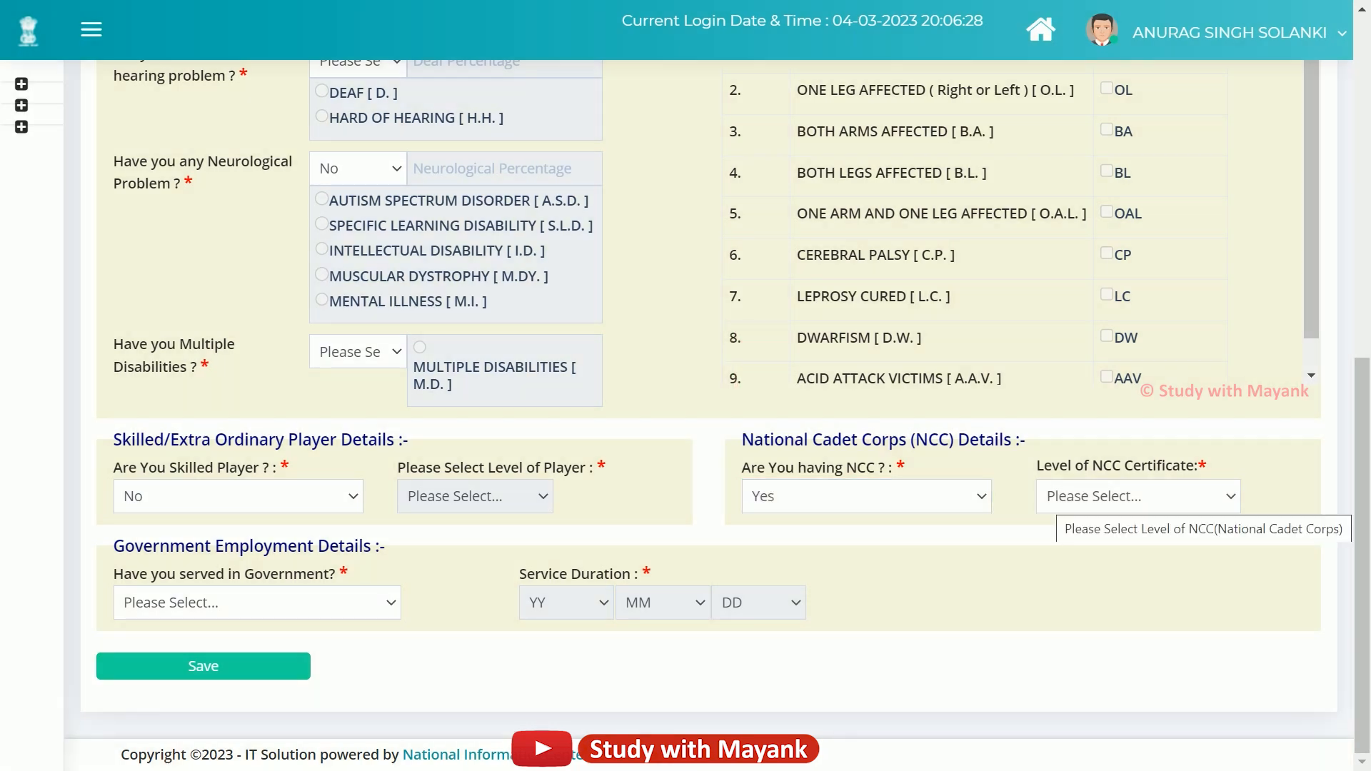
left_click(1062, 498)
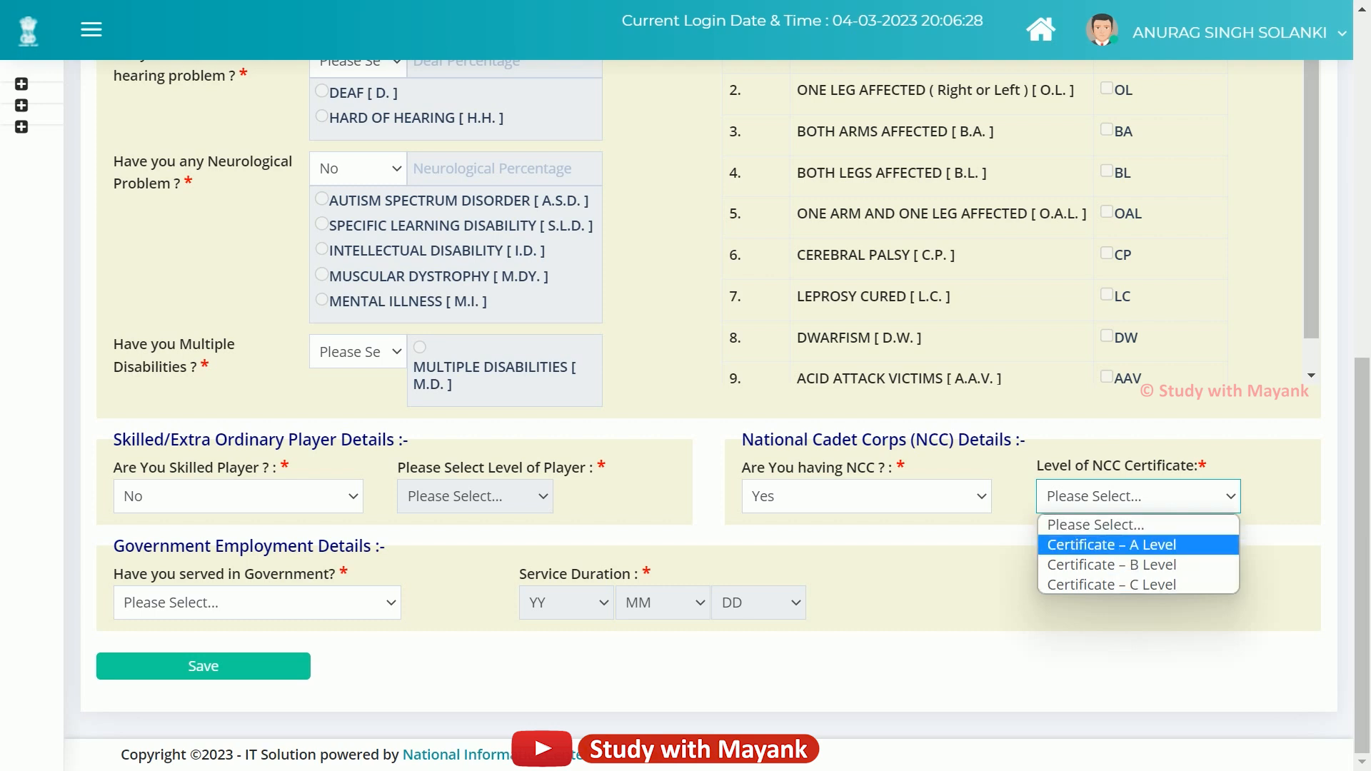
key("Escape")
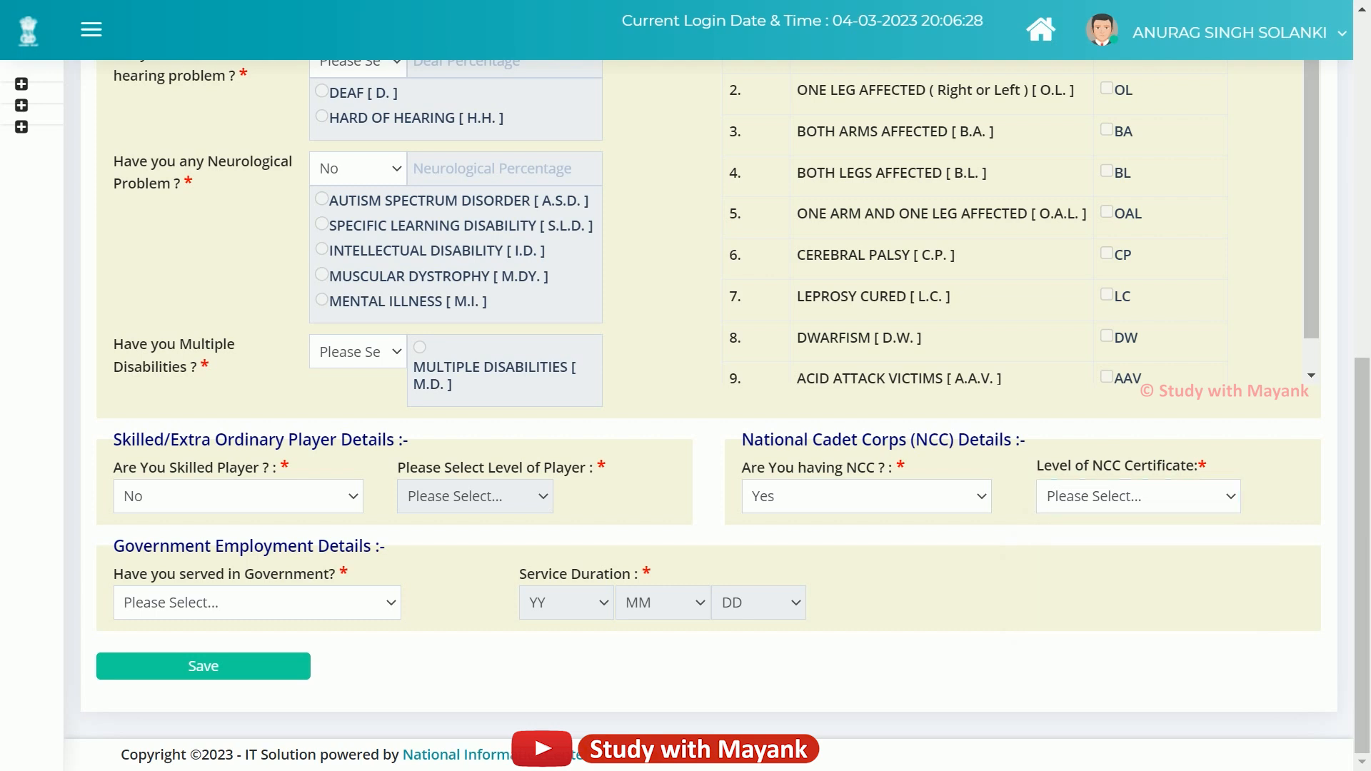
Set government service to Ex-Govt. Employee, after first picking Currently Working.
left_click_drag(114, 546, 385, 547)
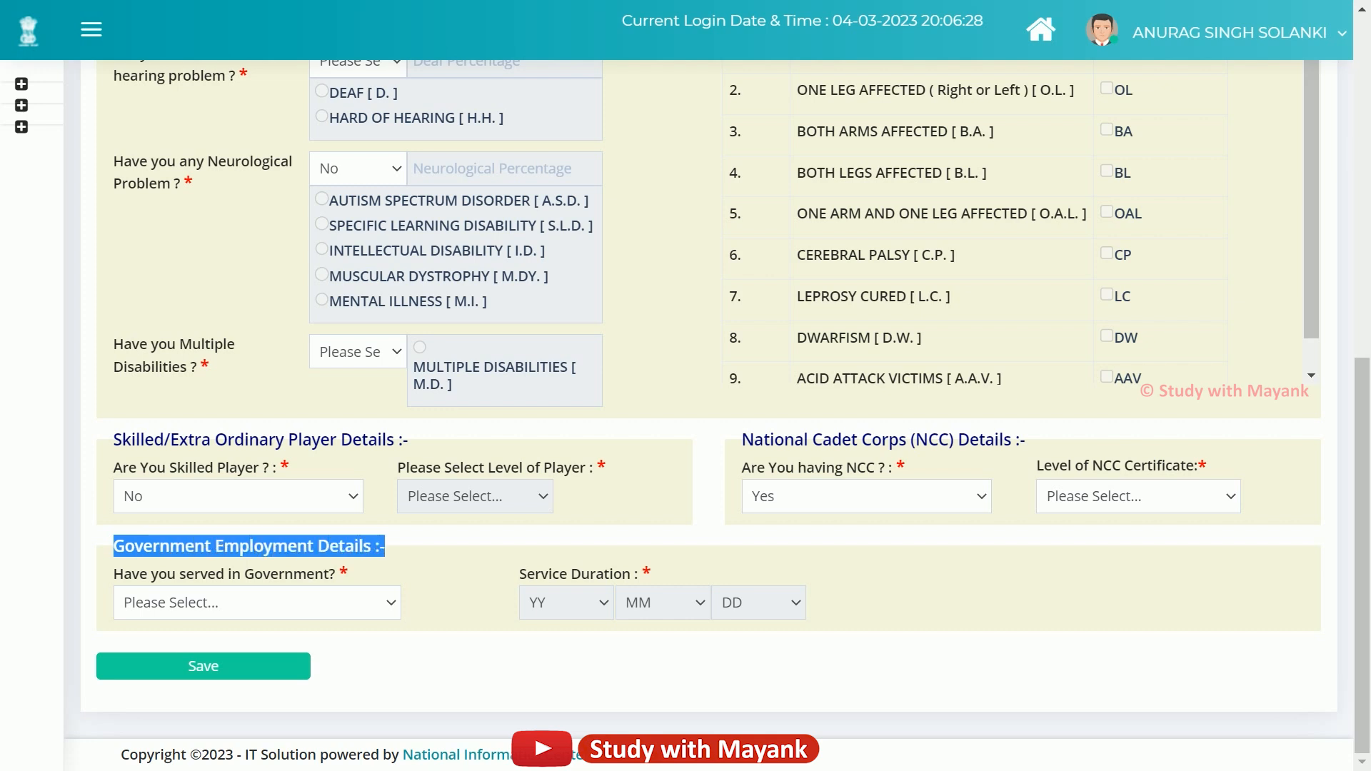
left_click(257, 603)
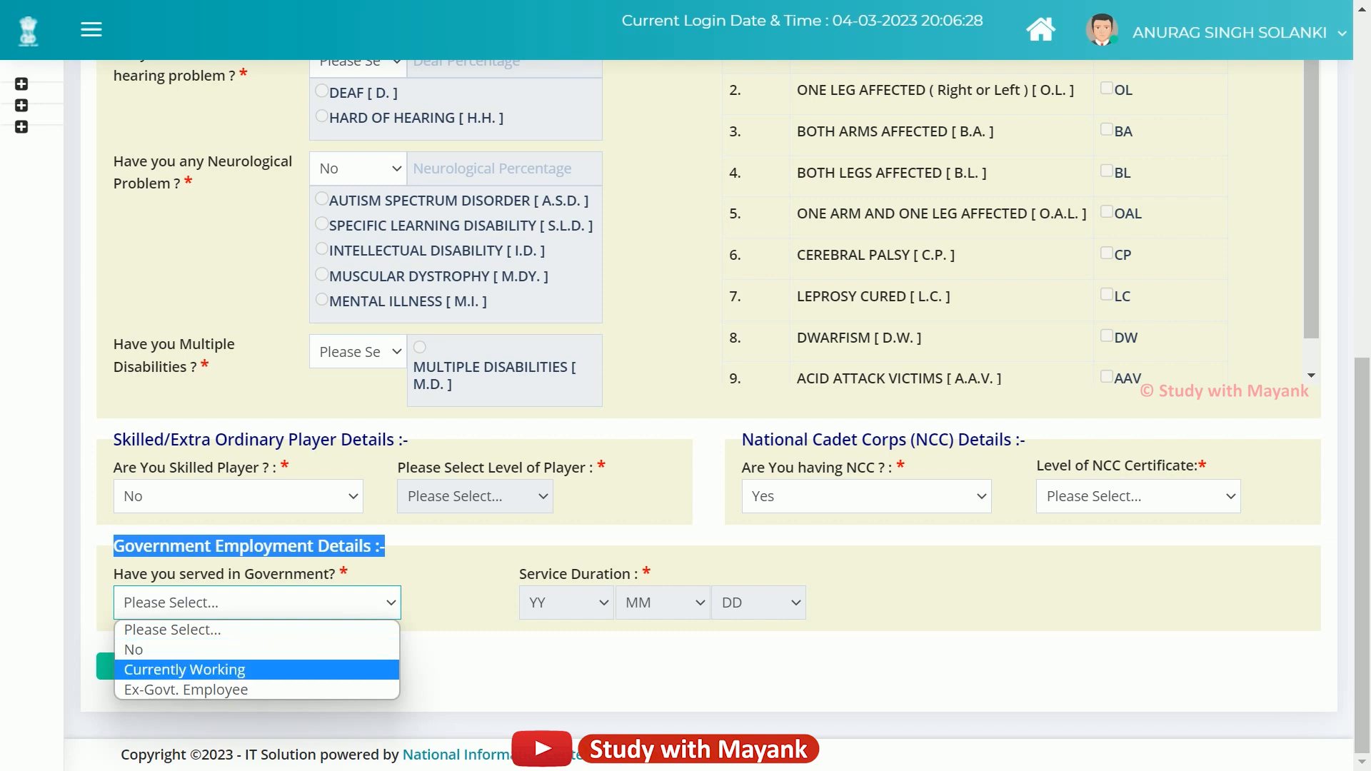
left_click(207, 670)
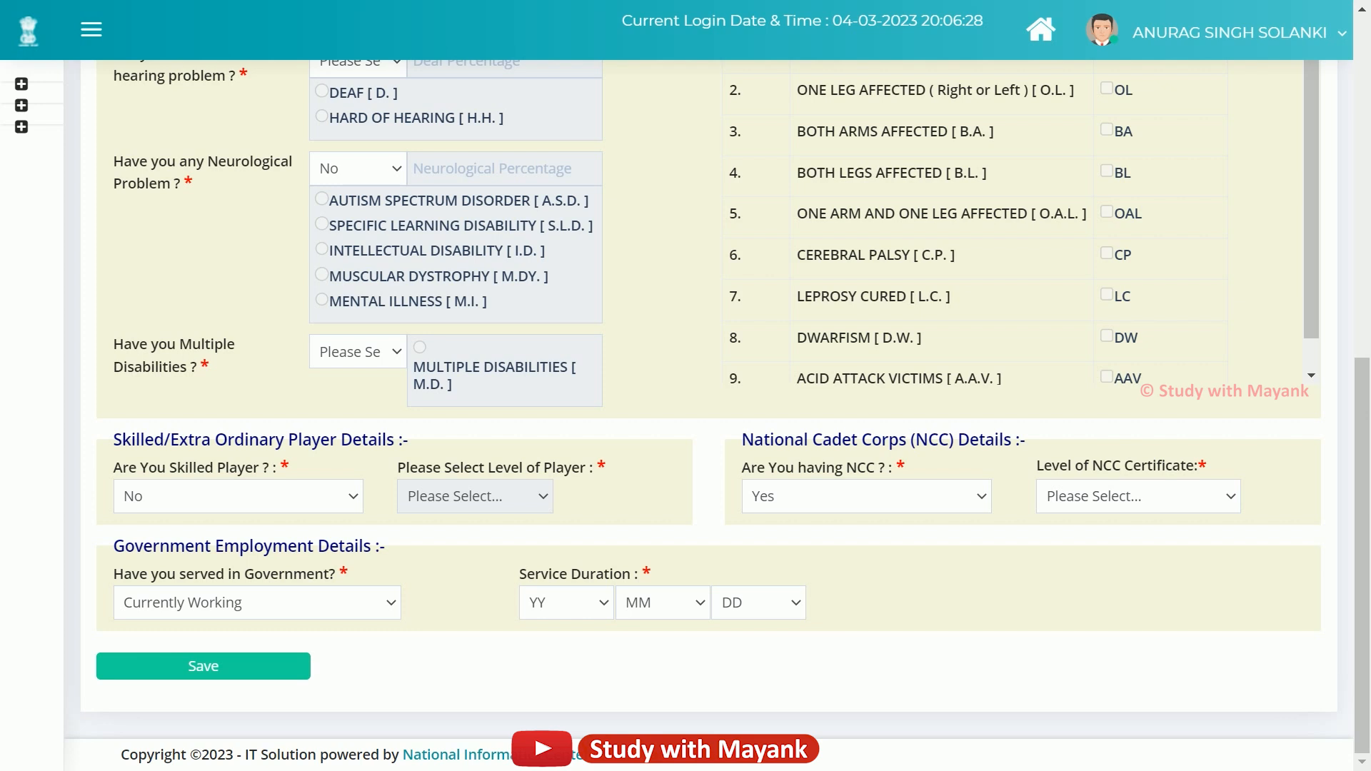
left_click(370, 604)
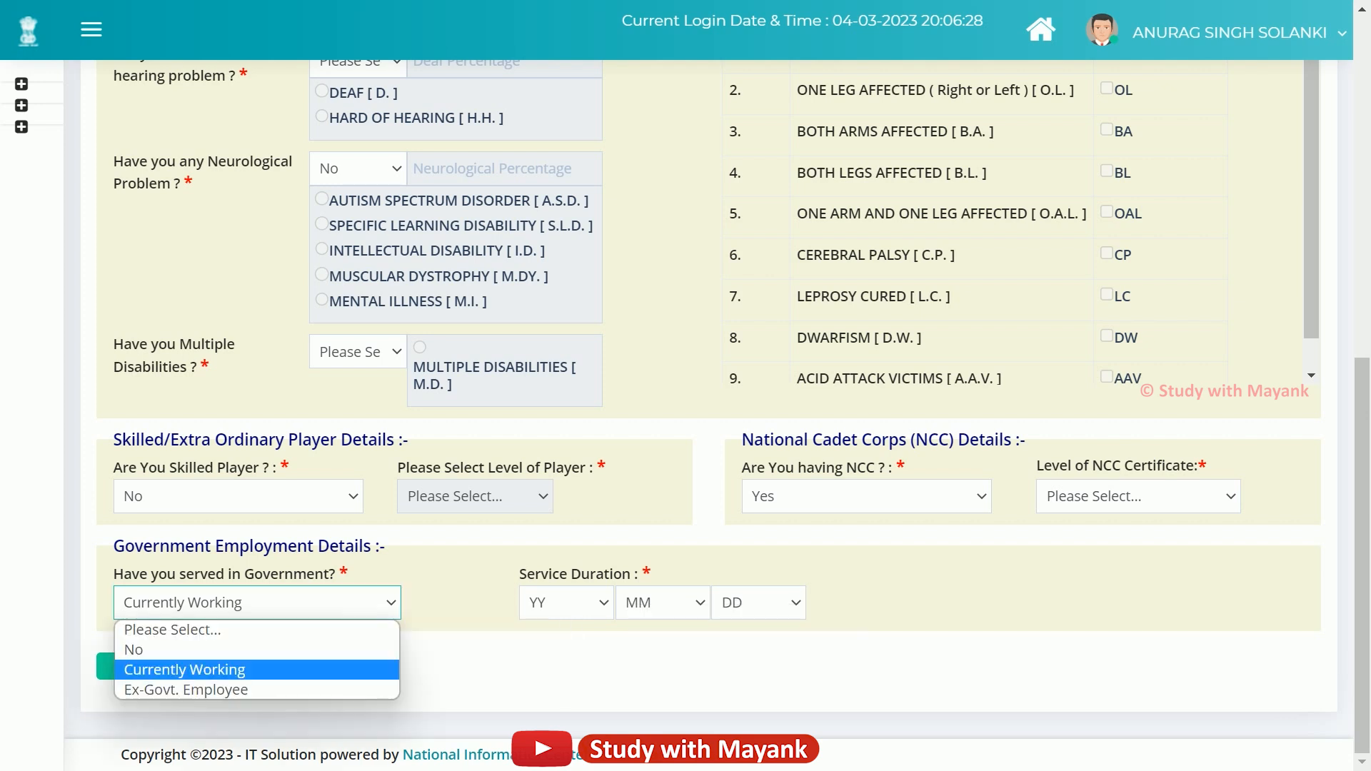
key("Return")
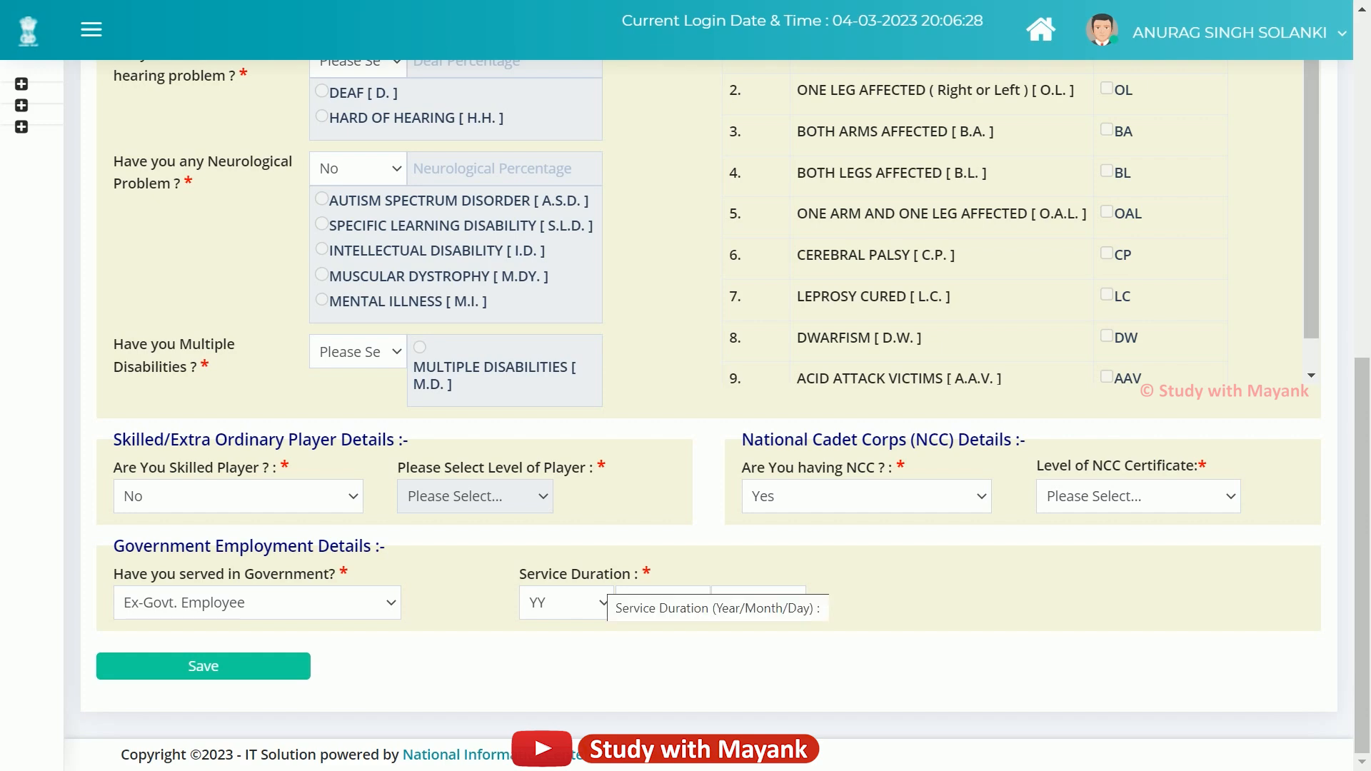
scroll(604, 590, "up", 9)
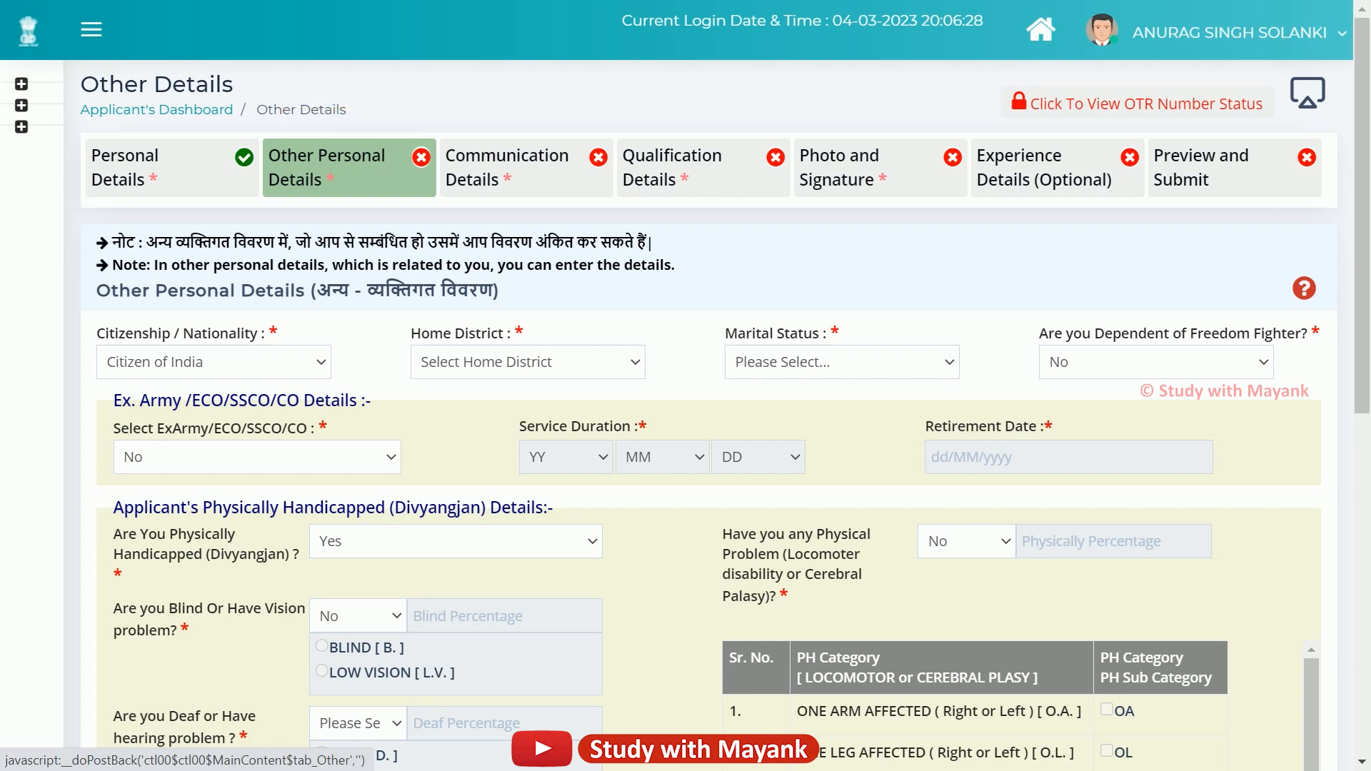
Go to Communication Details and review the Mobile No and Email Id labels.
left_click(526, 150)
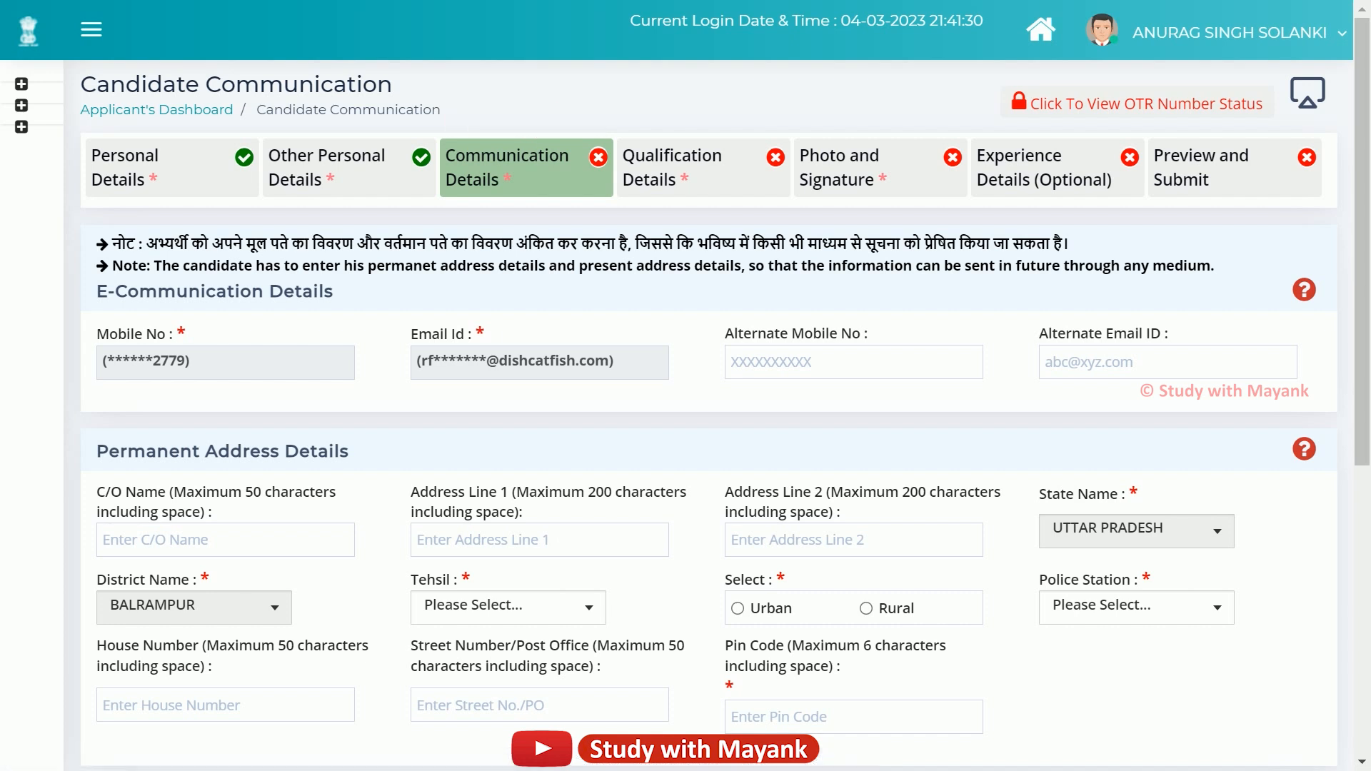
left_click_drag(97, 334, 243, 334)
left_click_drag(411, 335, 485, 334)
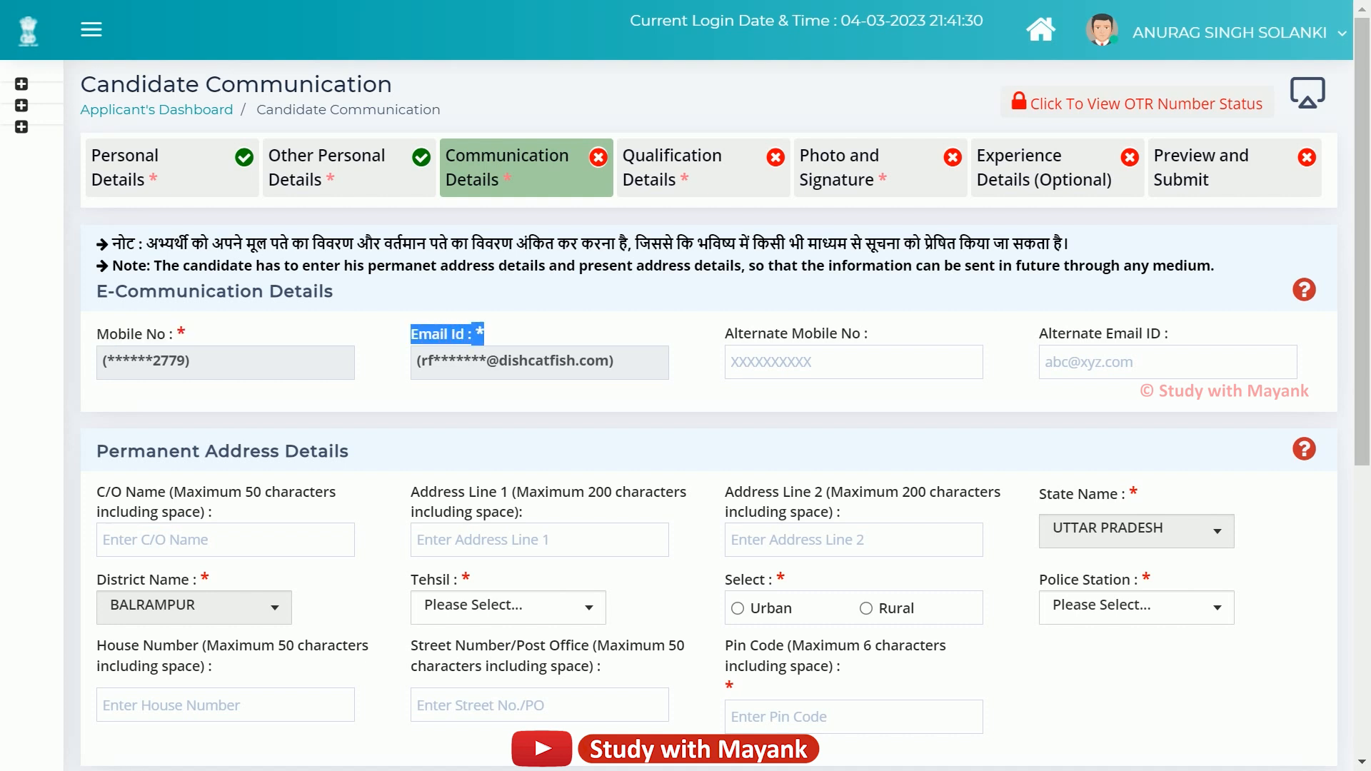
left_click(485, 334)
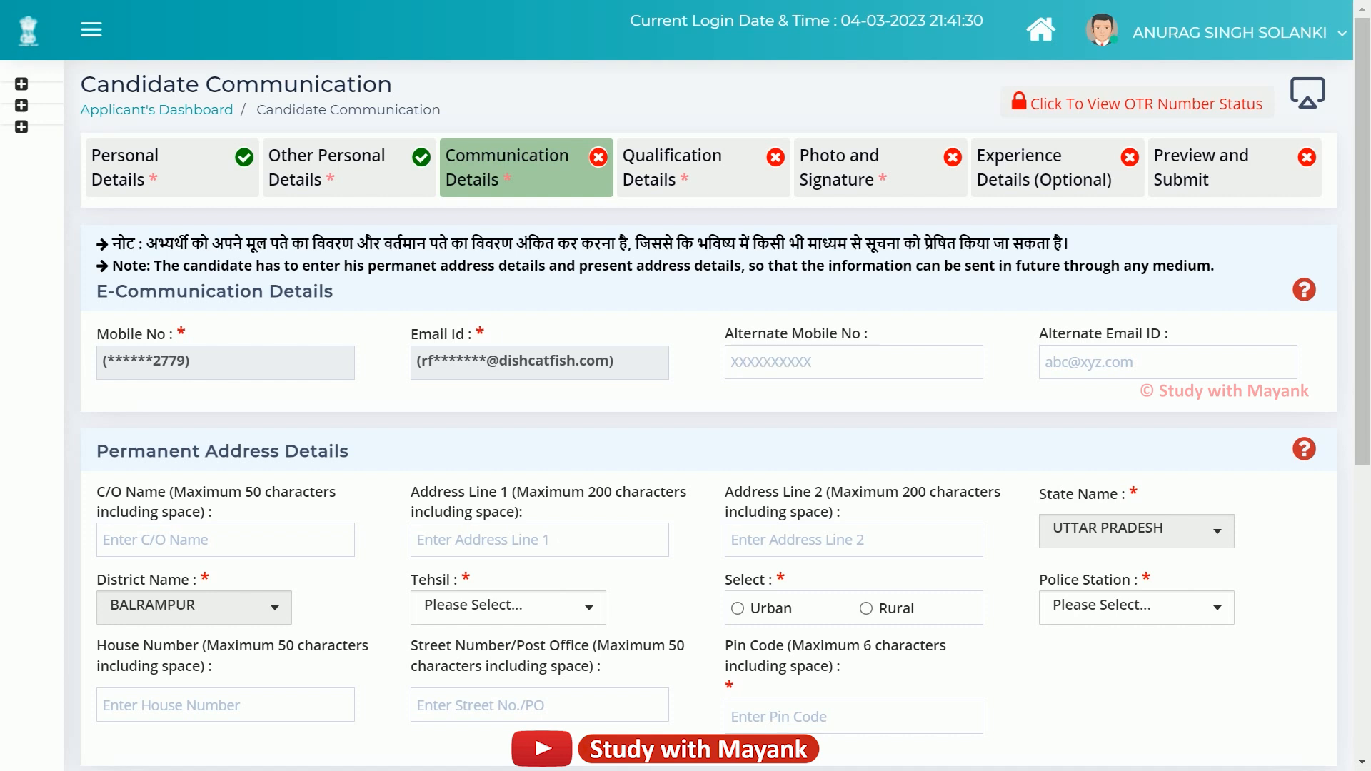
Place the cursor in the Alternate Mobile No and Alternate Email ID fields.
left_click_drag(724, 333, 868, 333)
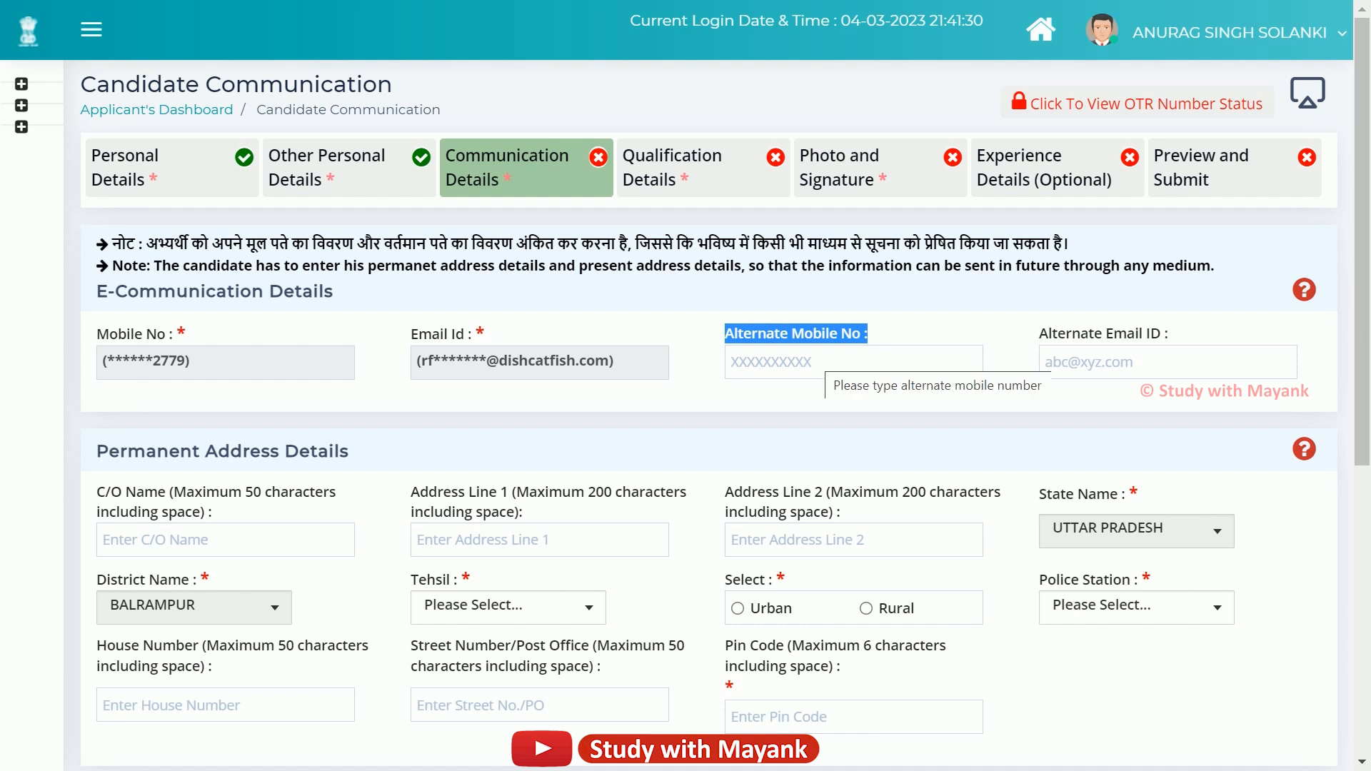
left_click(825, 360)
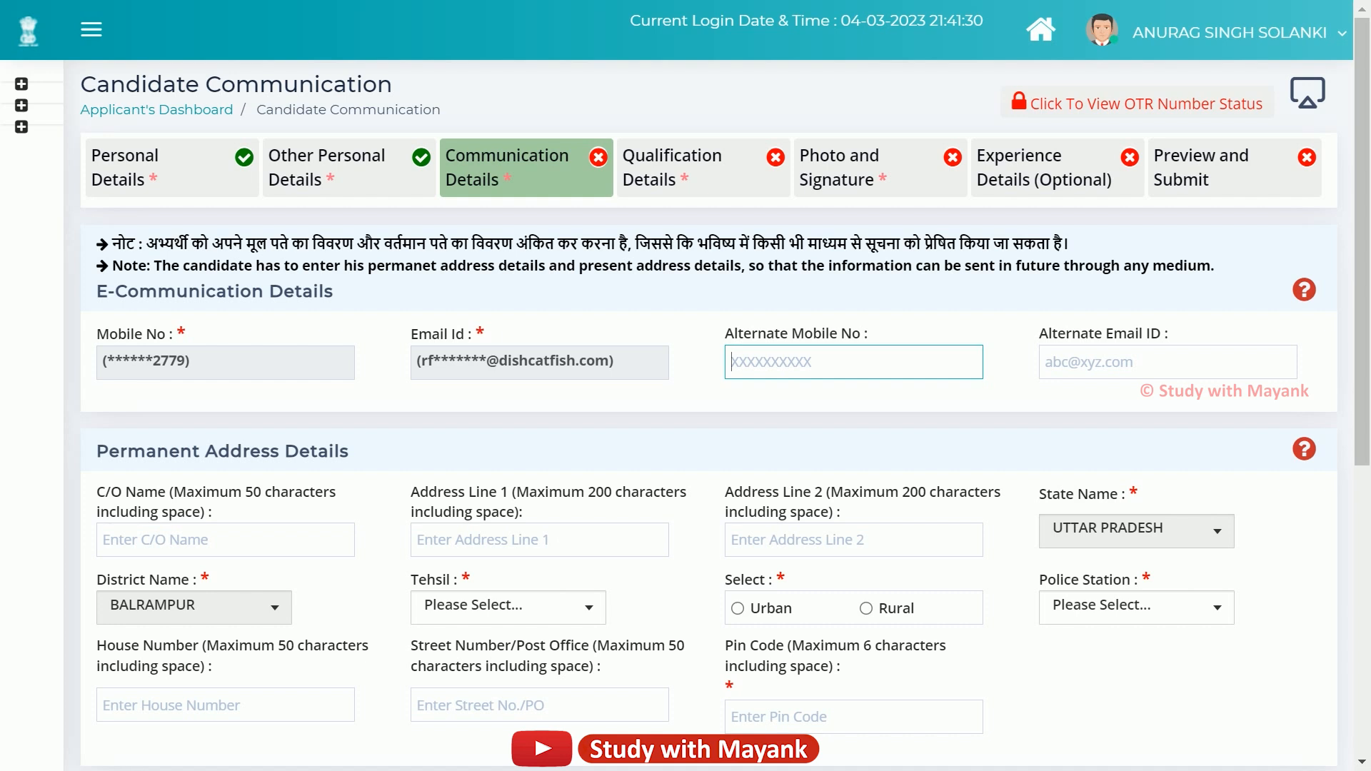
double_click(479, 333)
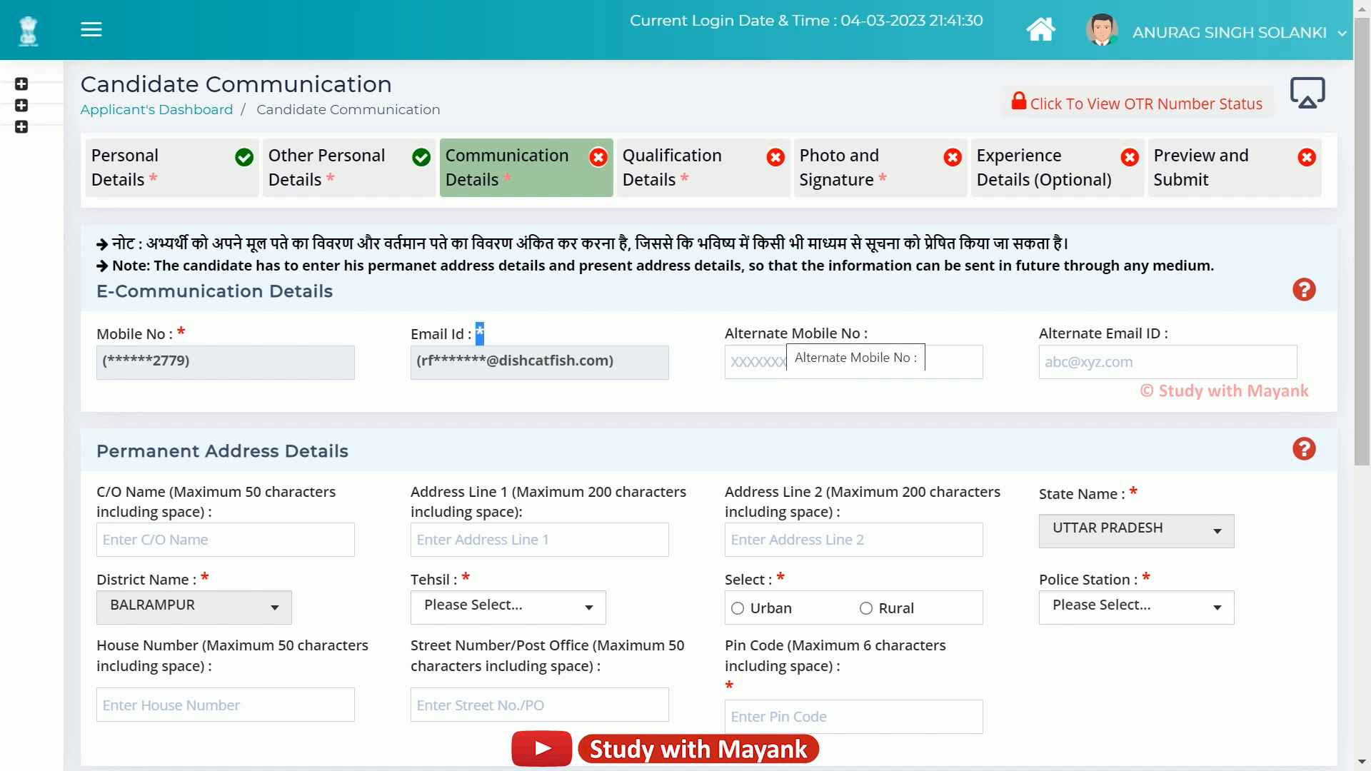
left_click(1069, 335)
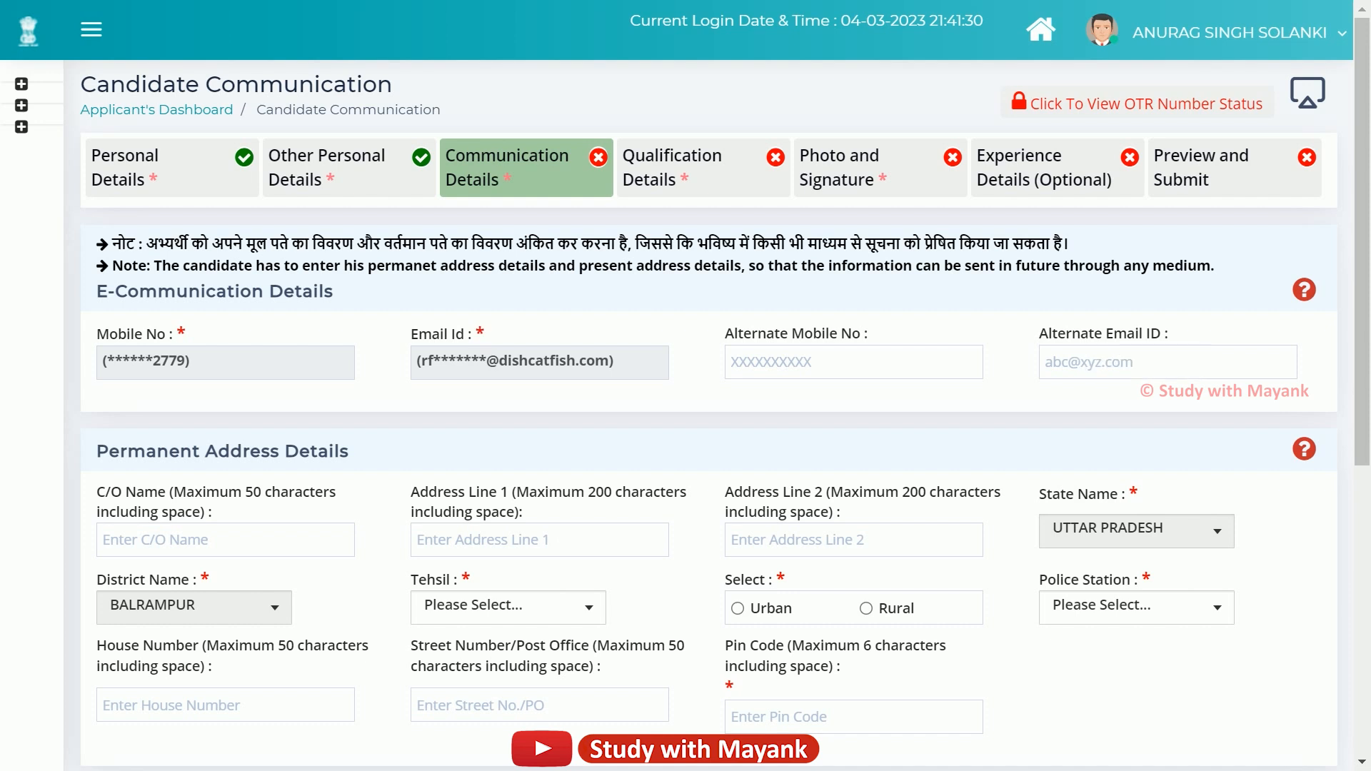
left_click_drag(1027, 334, 1168, 334)
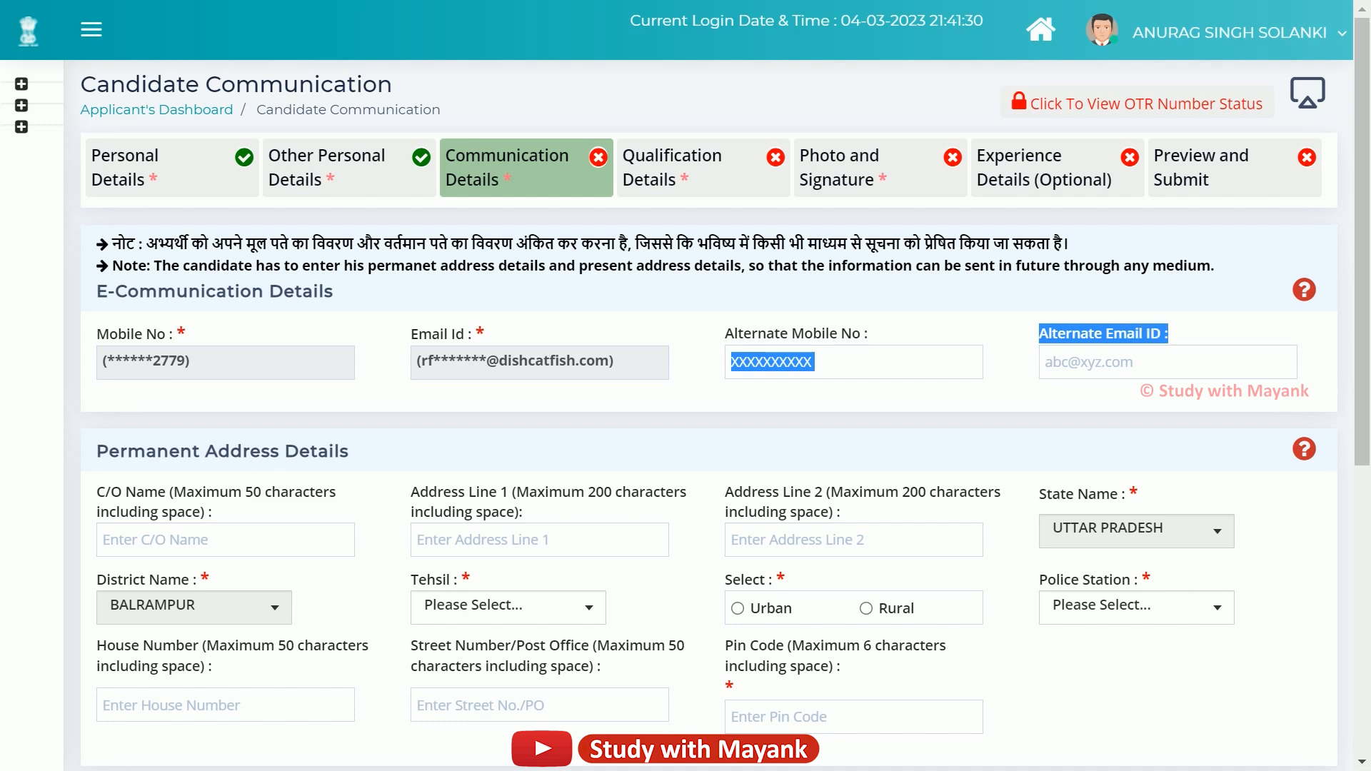
left_click(1168, 362)
Scroll to Permanent Address and go over the C/O Name and Address Line 1 fields.
scroll(900, 386, "down", 5)
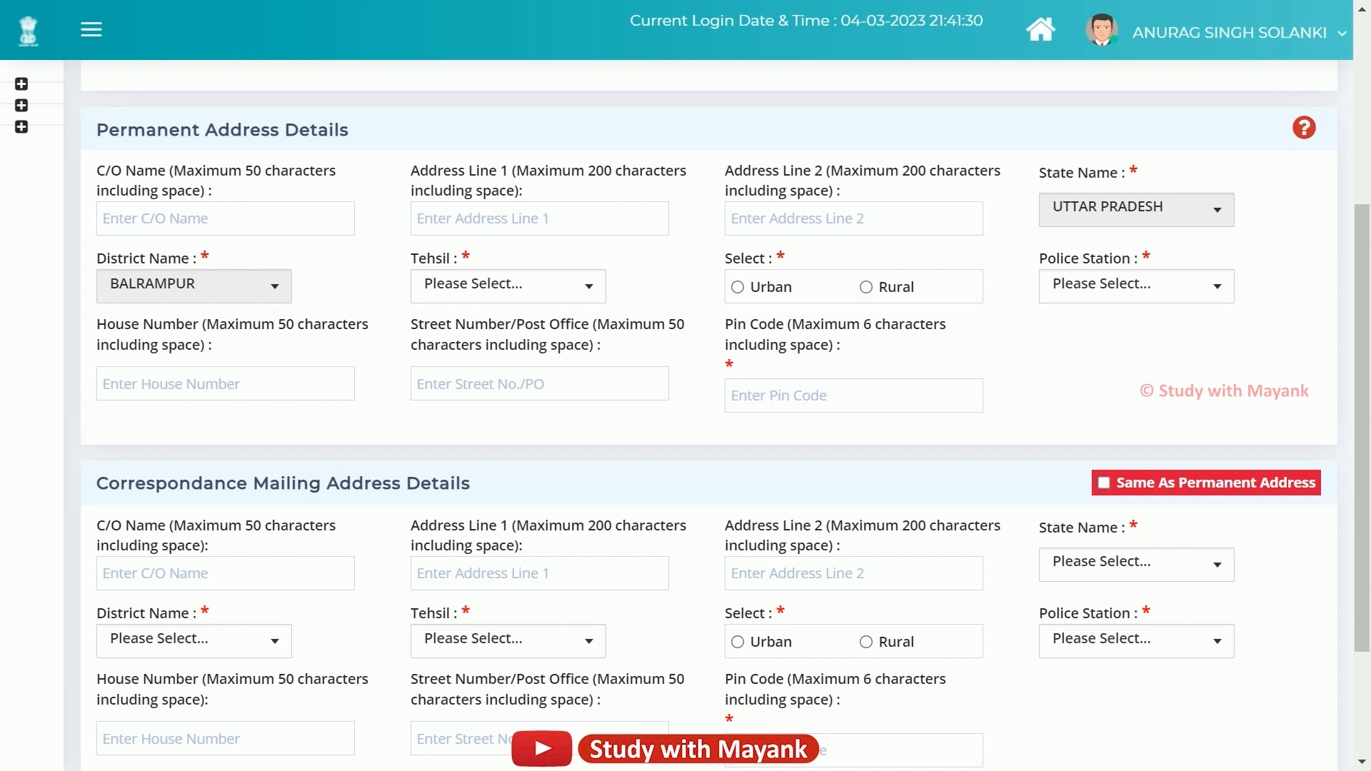
left_click_drag(97, 170, 212, 190)
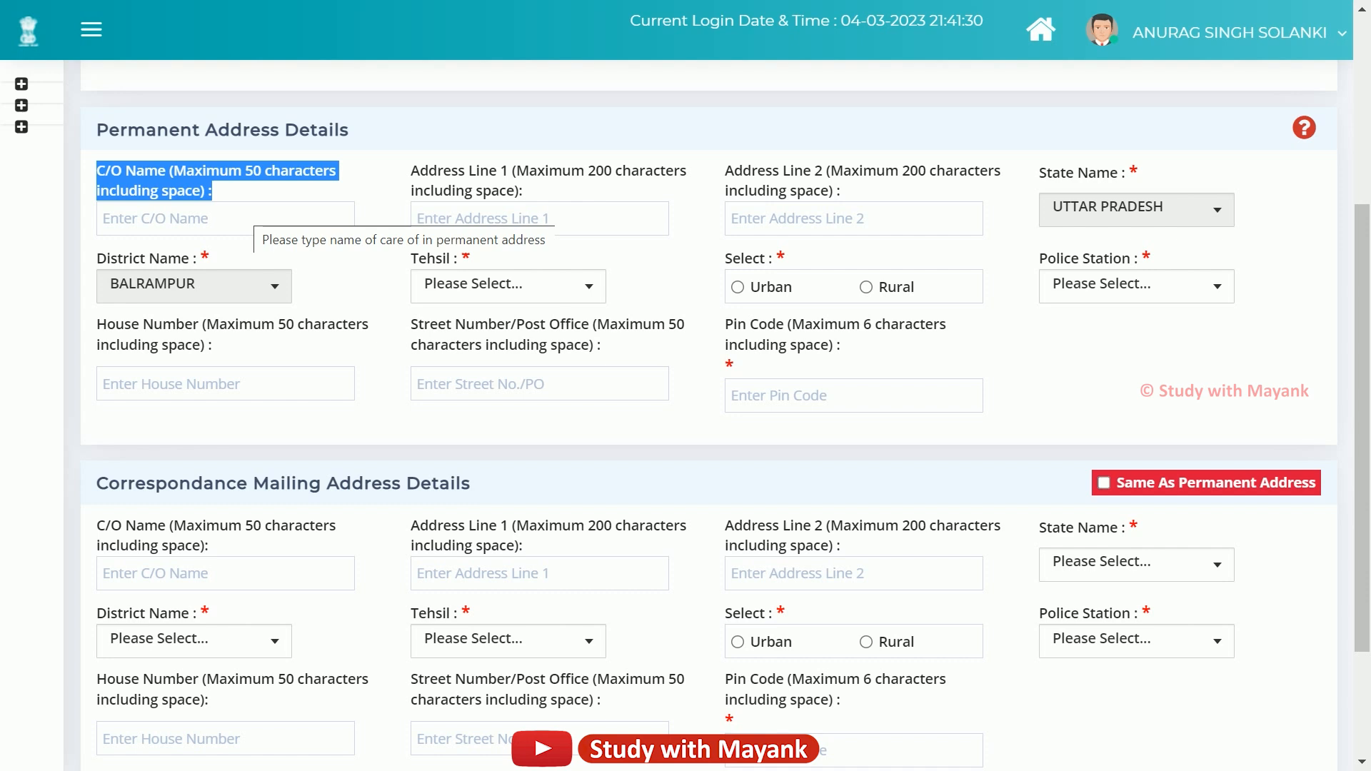
left_click(254, 214)
left_click(412, 171)
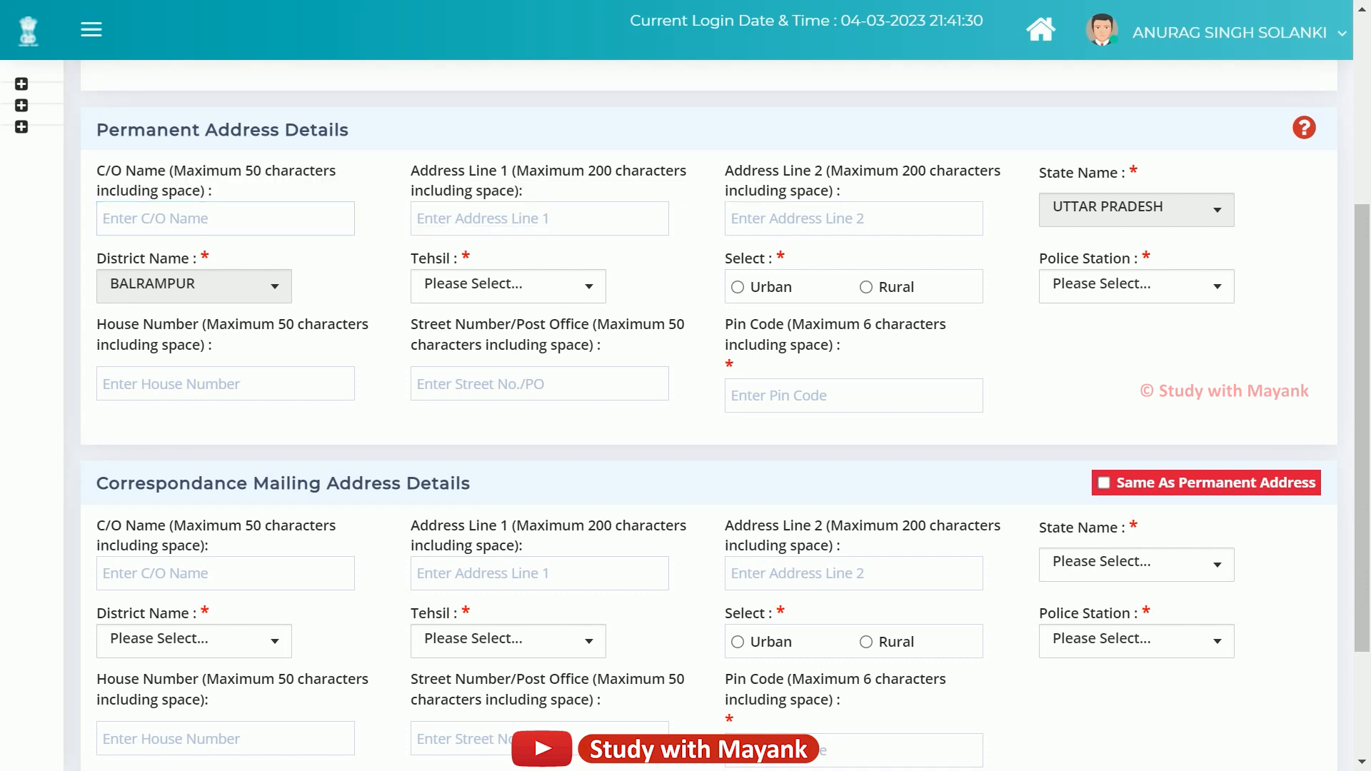
left_click_drag(412, 171, 524, 191)
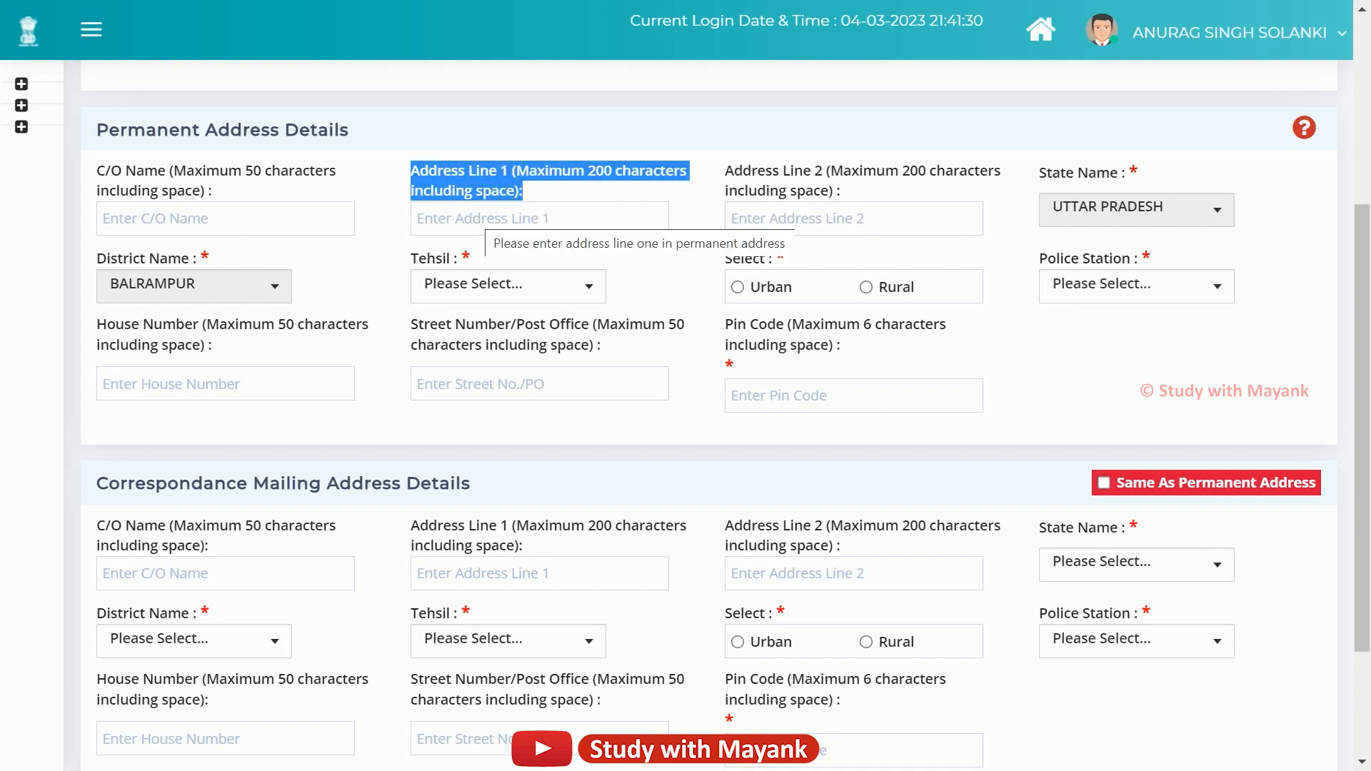
left_click(483, 219)
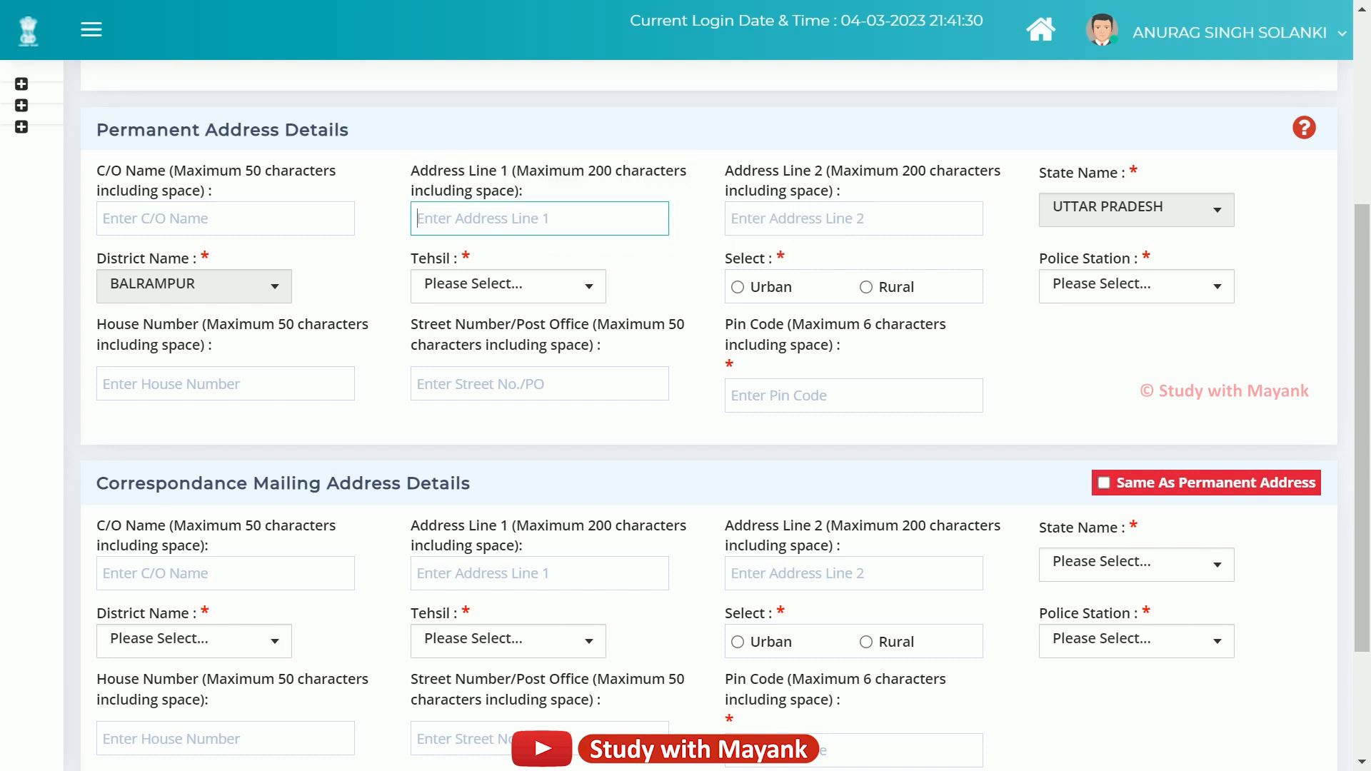
Review Address Line 2 and choose BALRAMPUR as the permanent address tehsil.
left_click_drag(726, 171, 840, 190)
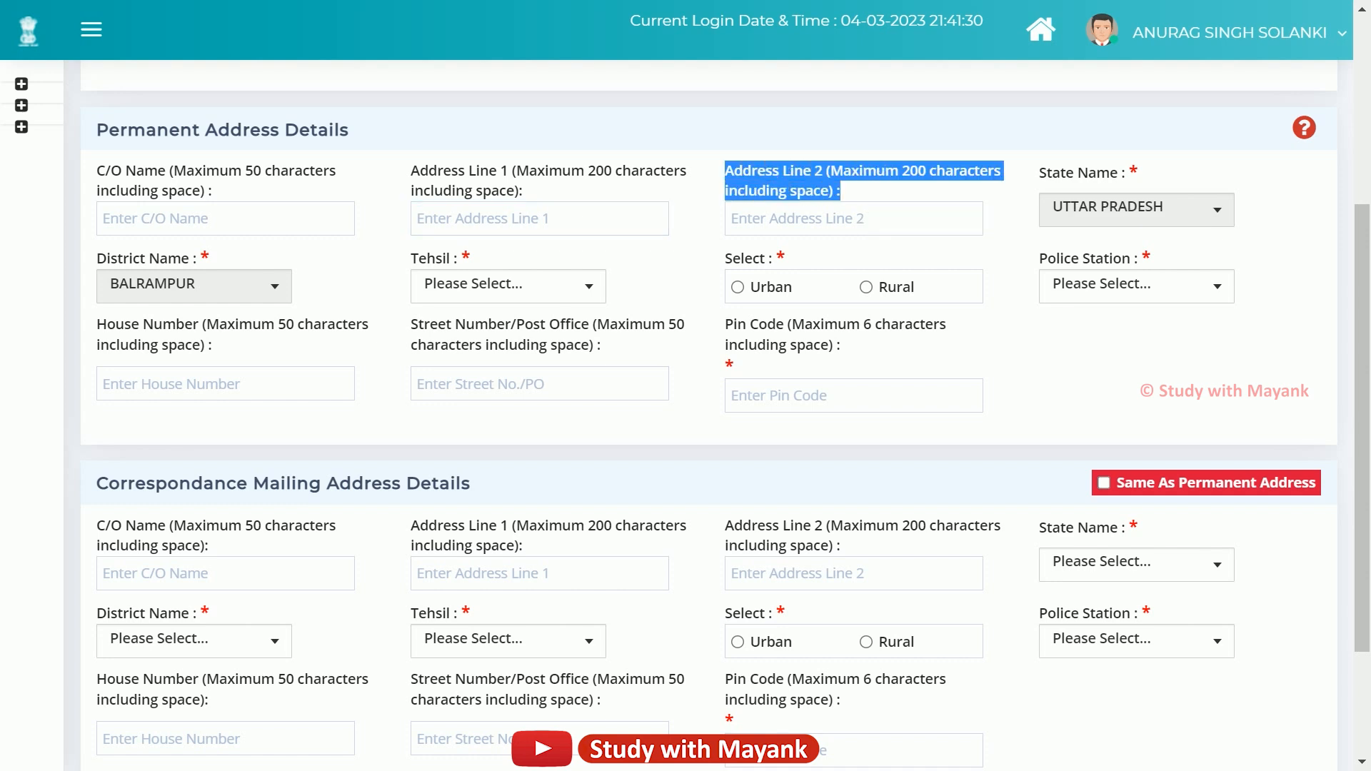
left_click(878, 191)
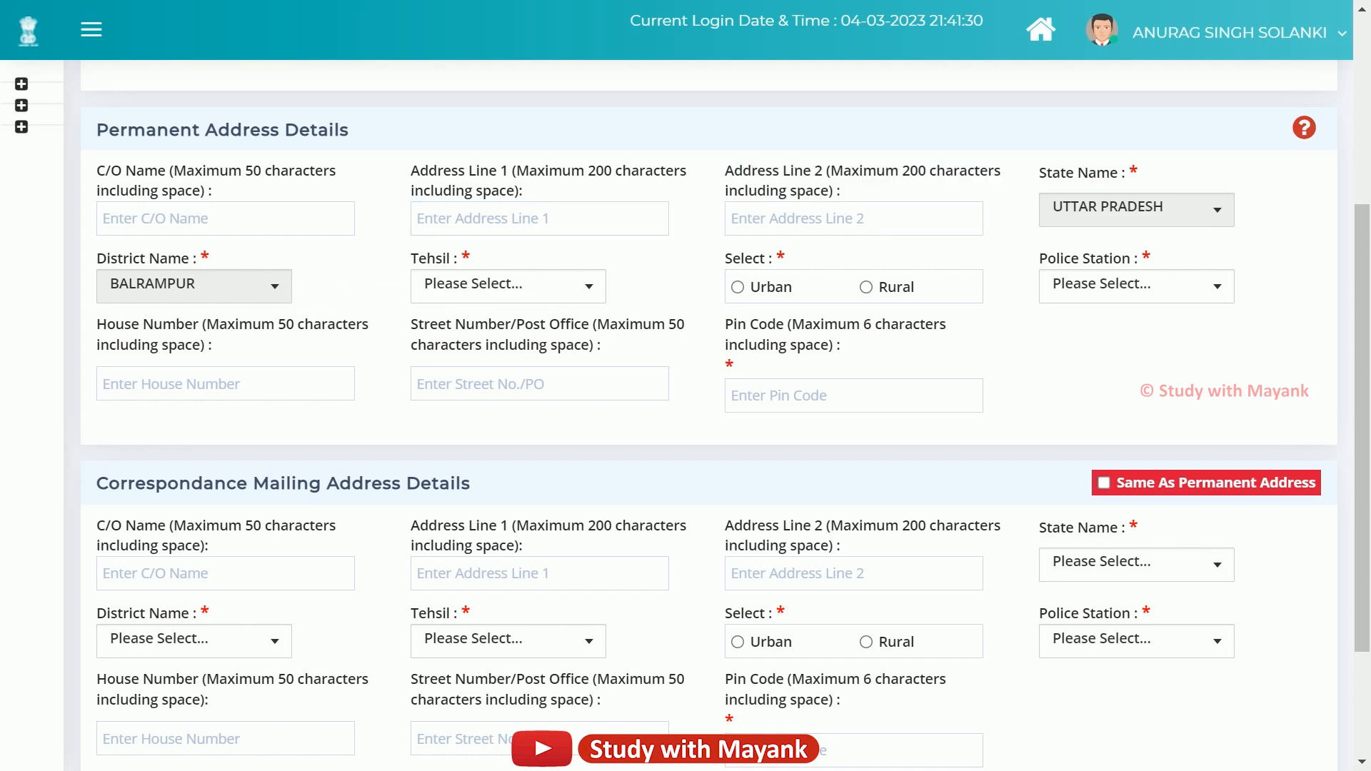
left_click_drag(411, 258, 459, 258)
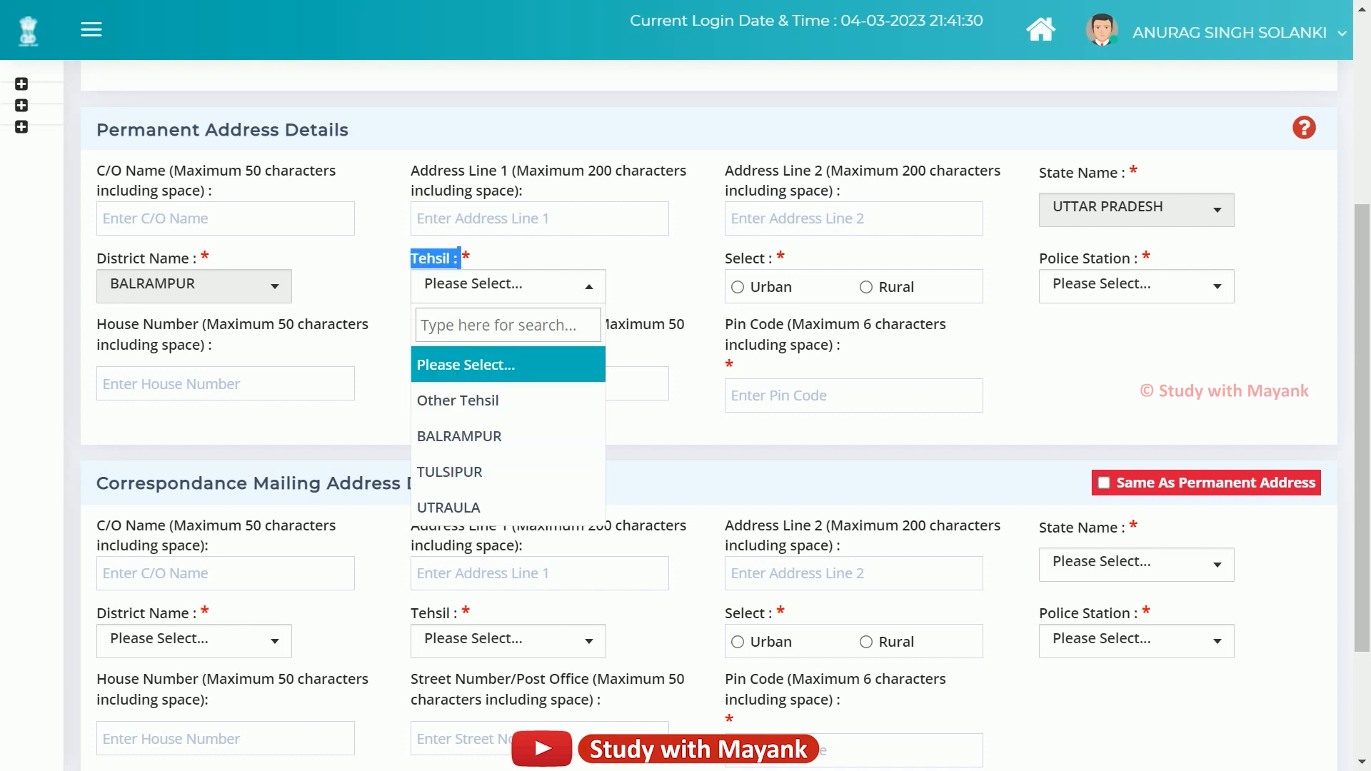
left_click(459, 436)
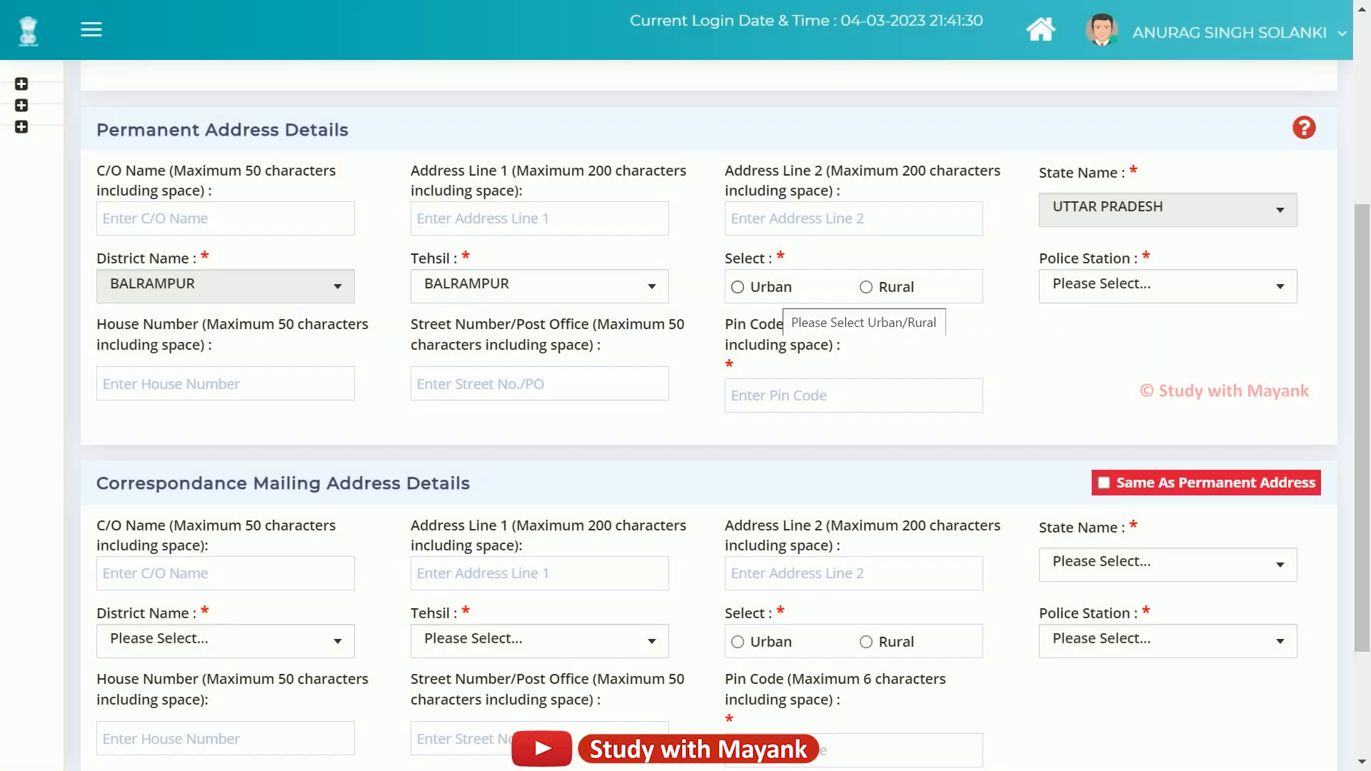
Try Urban, review its Nagar Panchayat, Ward and Mohalla fields, then mark the address Rural.
left_click(771, 287)
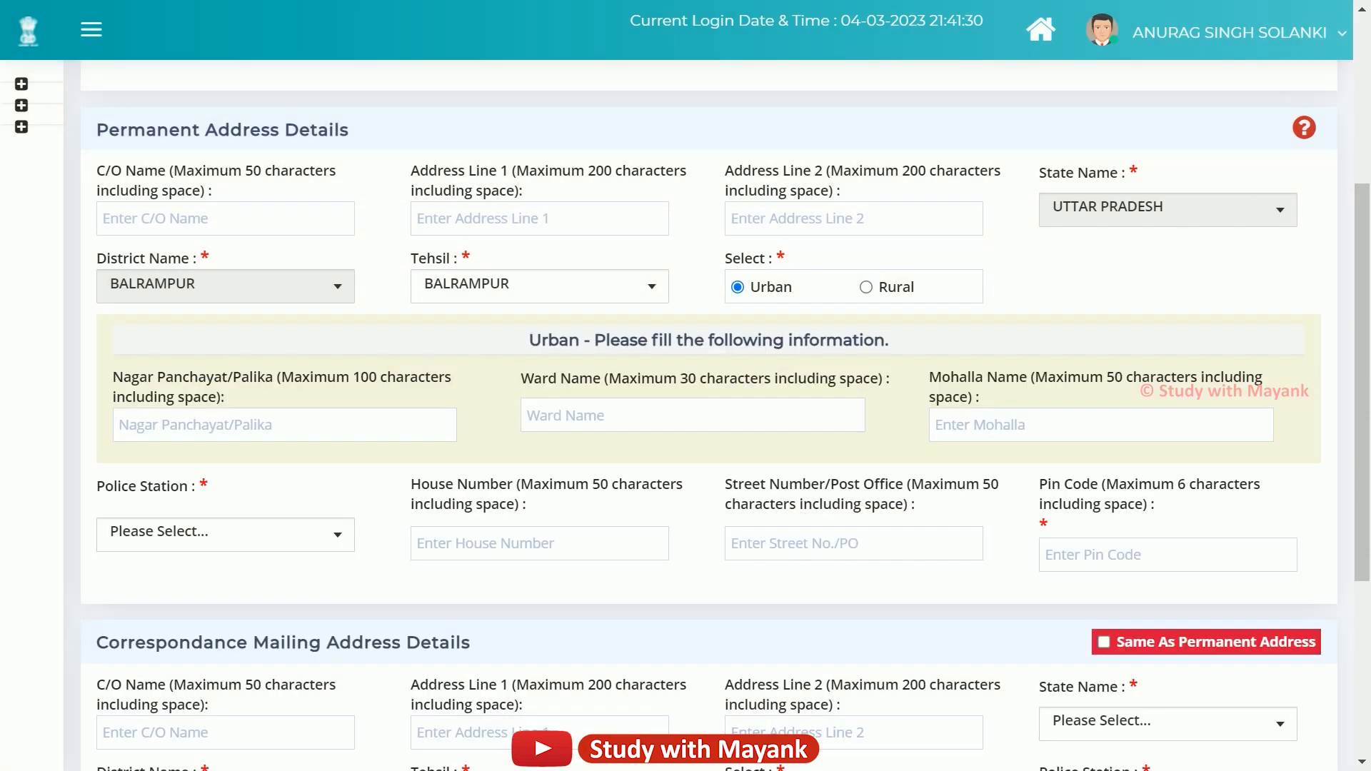
left_click_drag(112, 377, 273, 377)
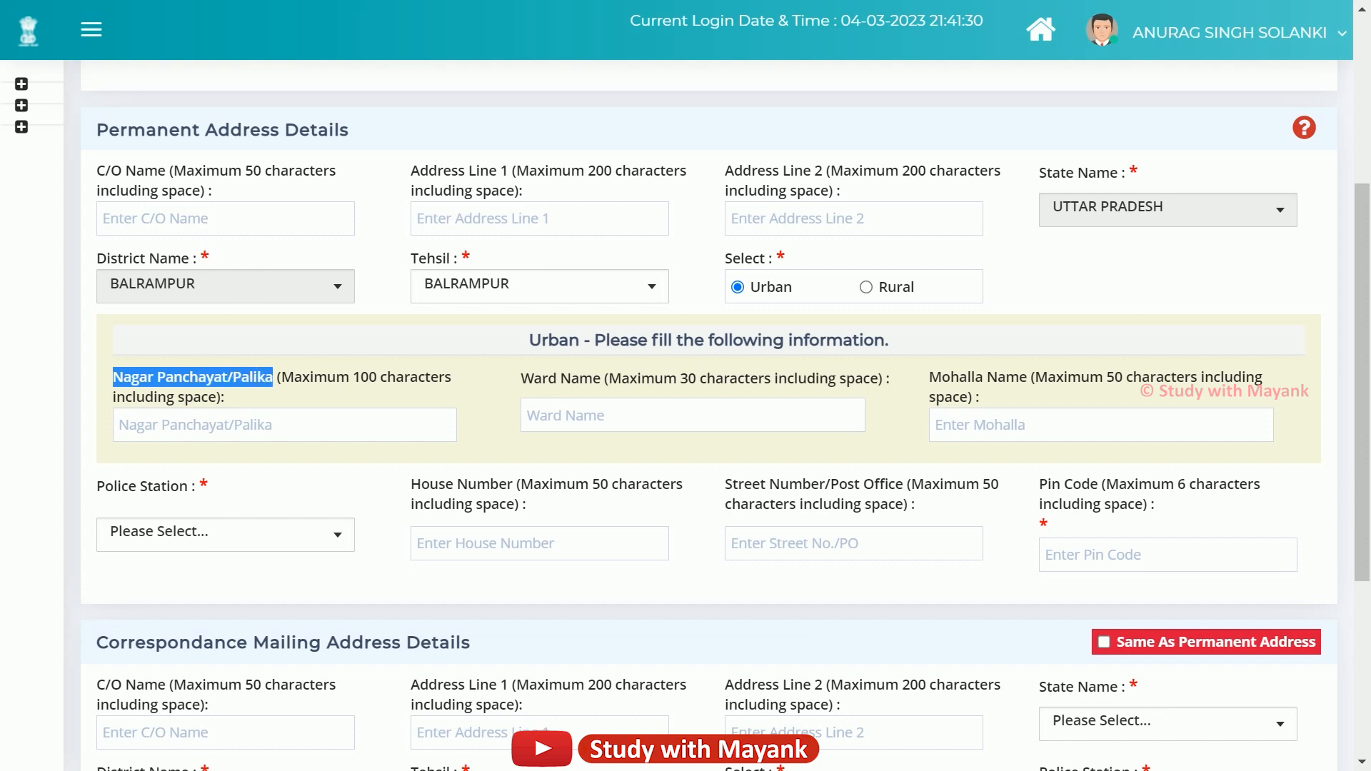
left_click_drag(520, 378, 629, 378)
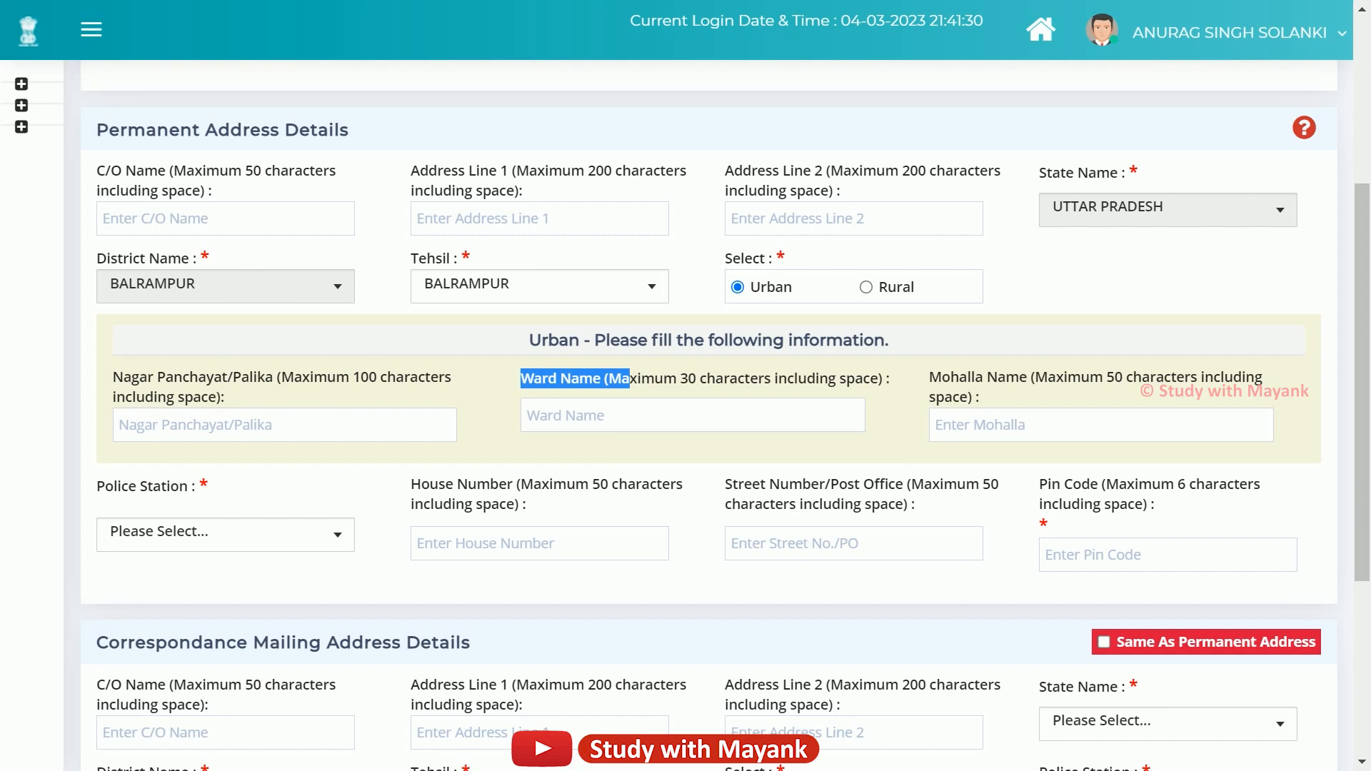
left_click_drag(929, 377, 958, 397)
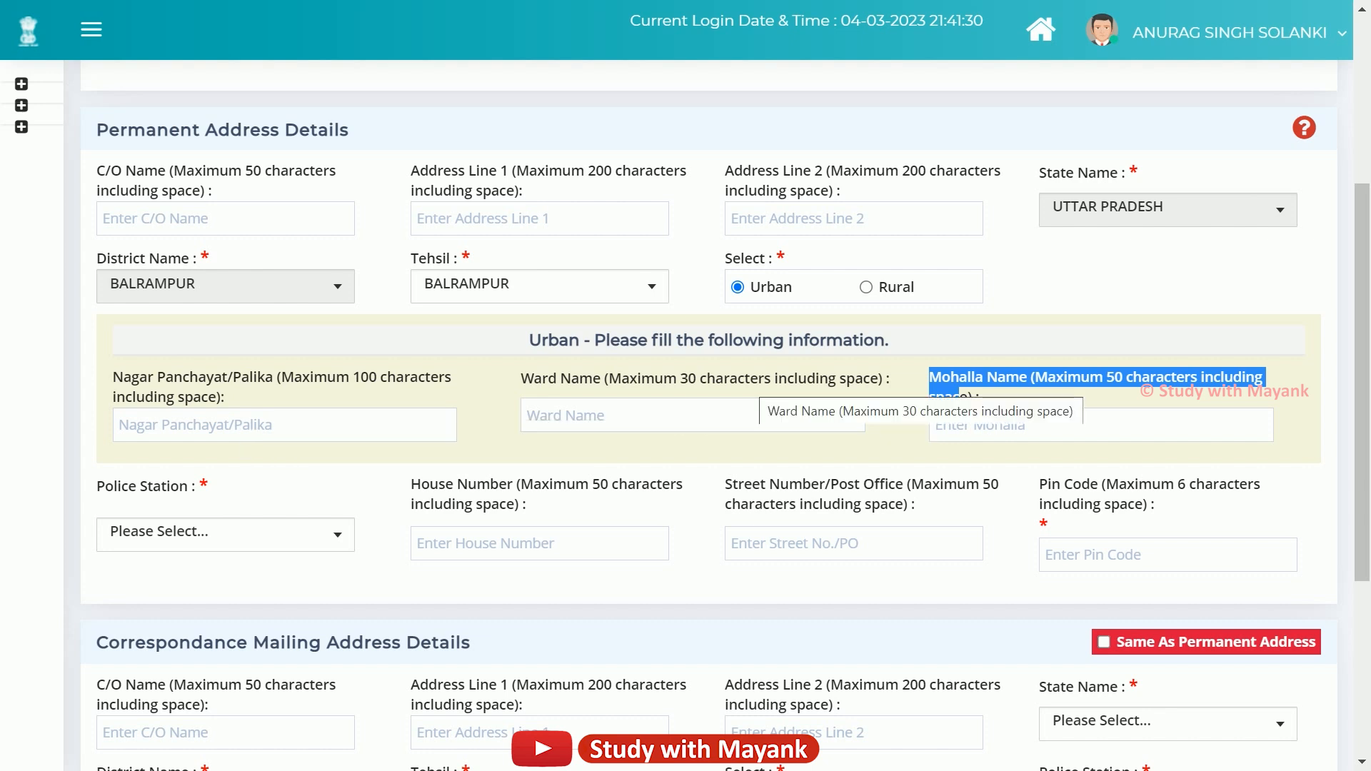
left_click(751, 381)
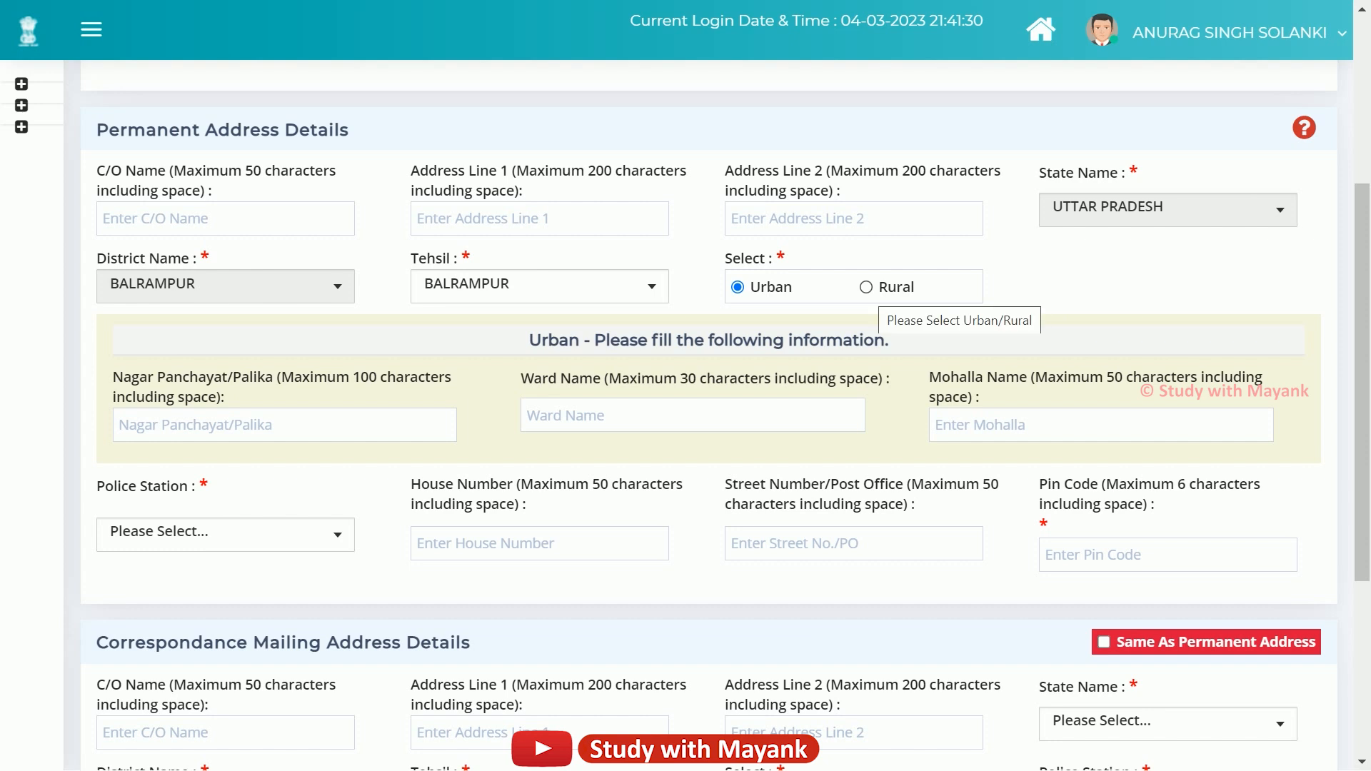
left_click(866, 287)
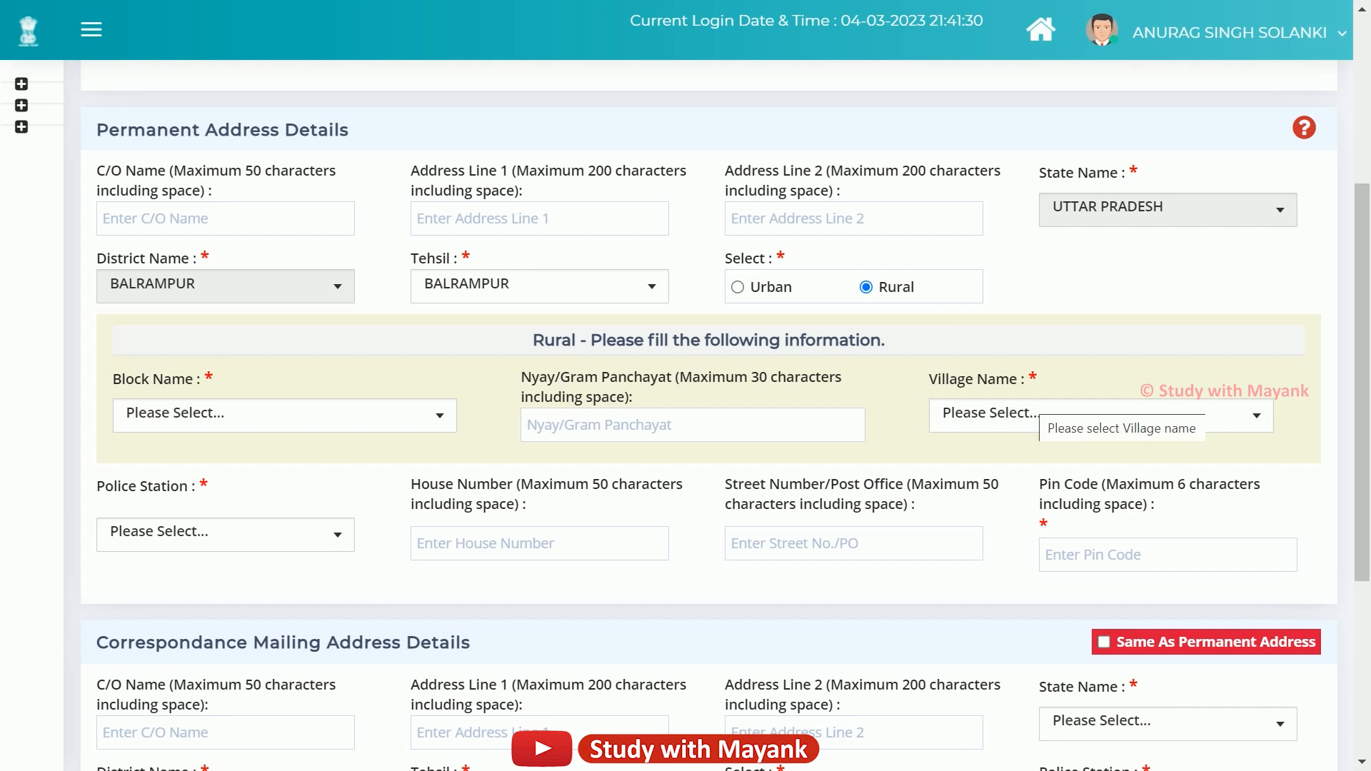
Set the permanent address block to BALRAMPUR and the village to AHLAD NAGAR.
left_click_drag(112, 379, 214, 379)
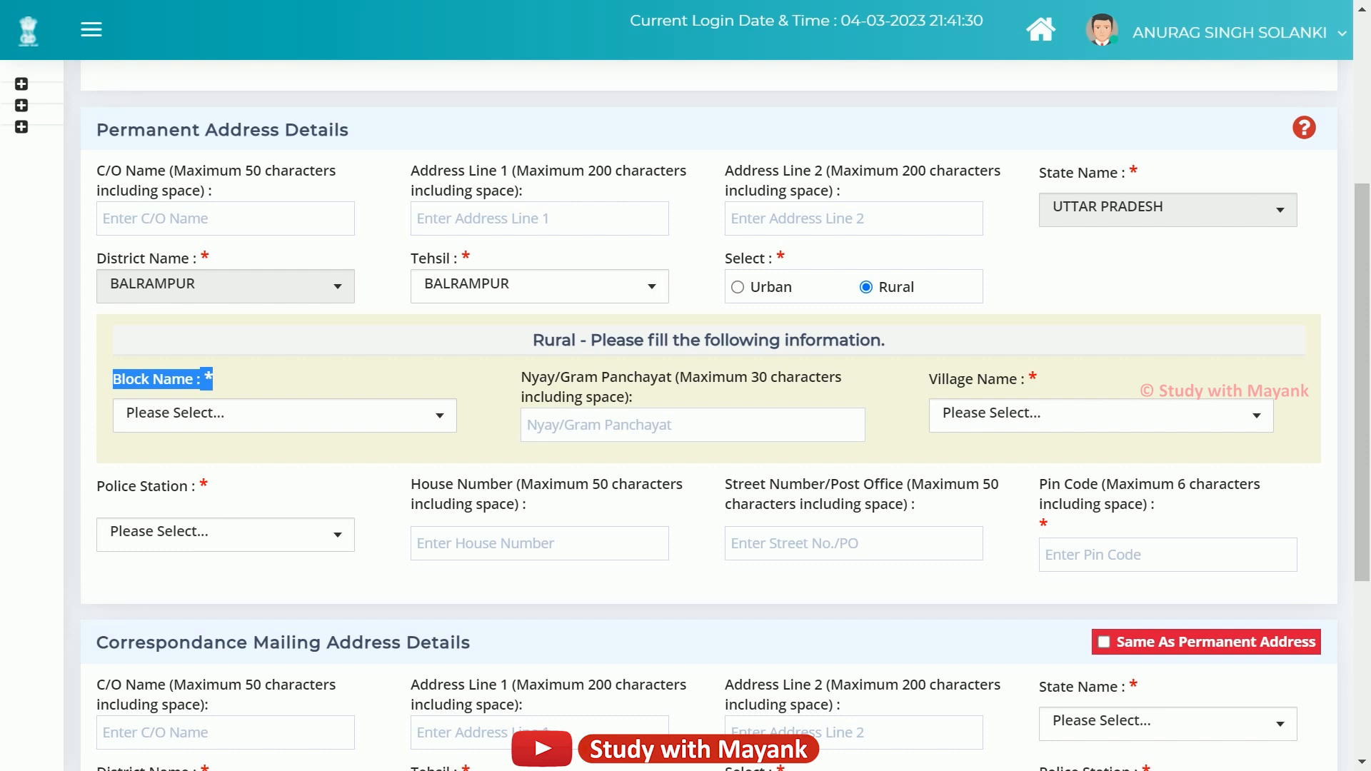
left_click(341, 420)
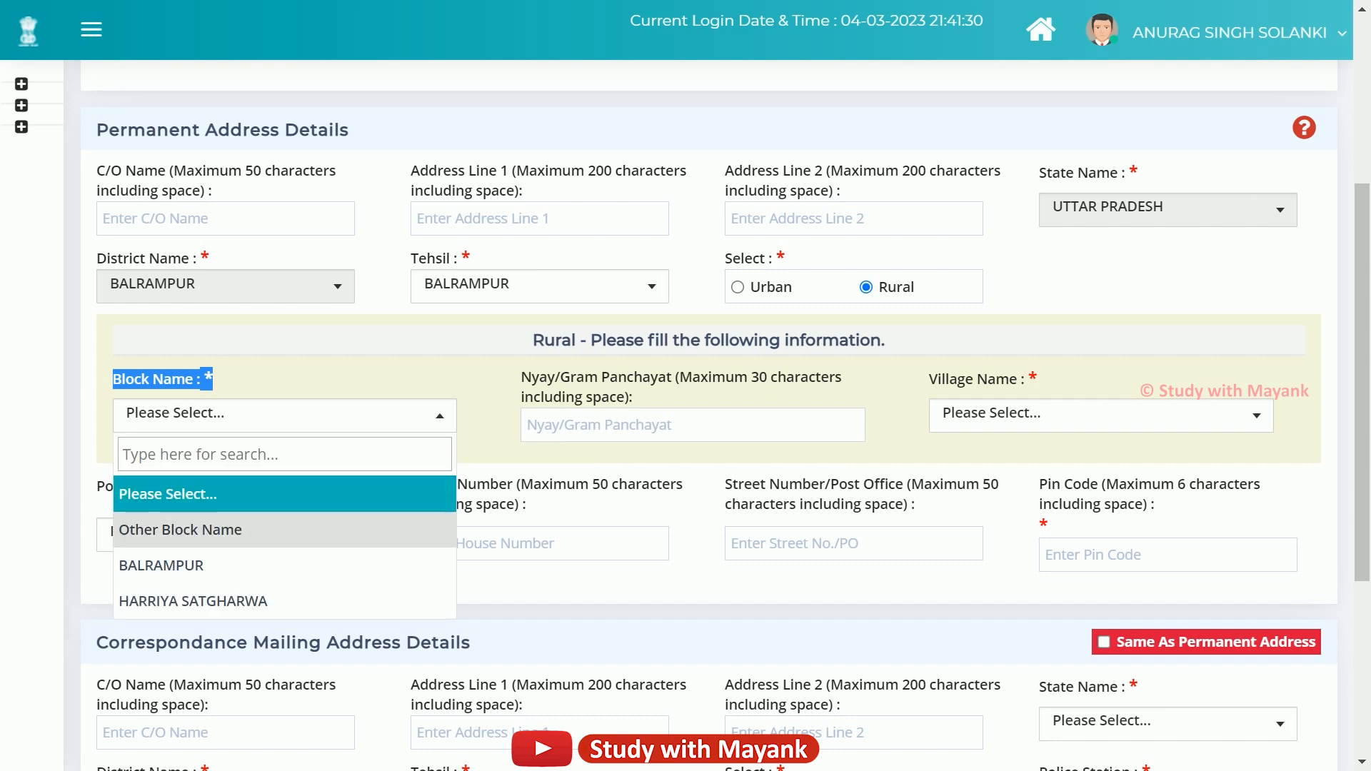
left_click(285, 565)
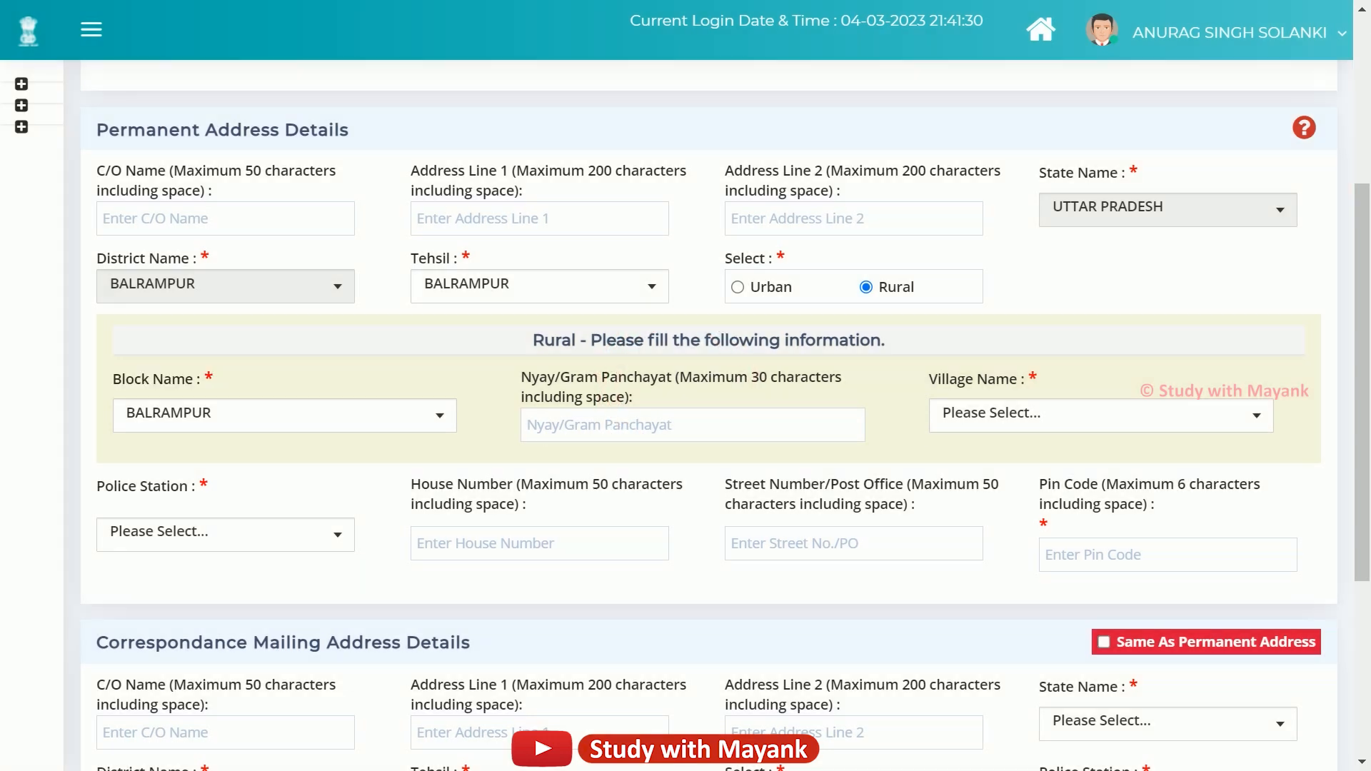
left_click_drag(521, 377, 625, 397)
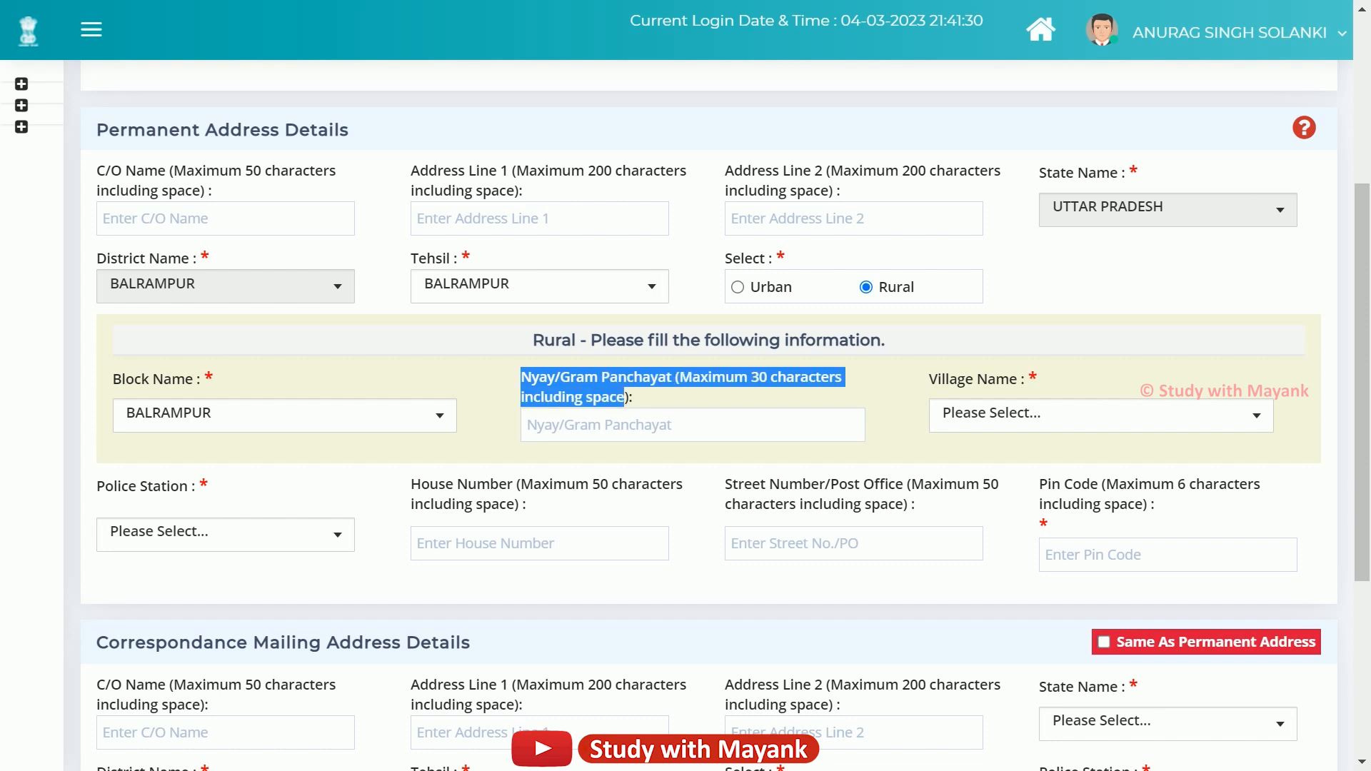
left_click(837, 391)
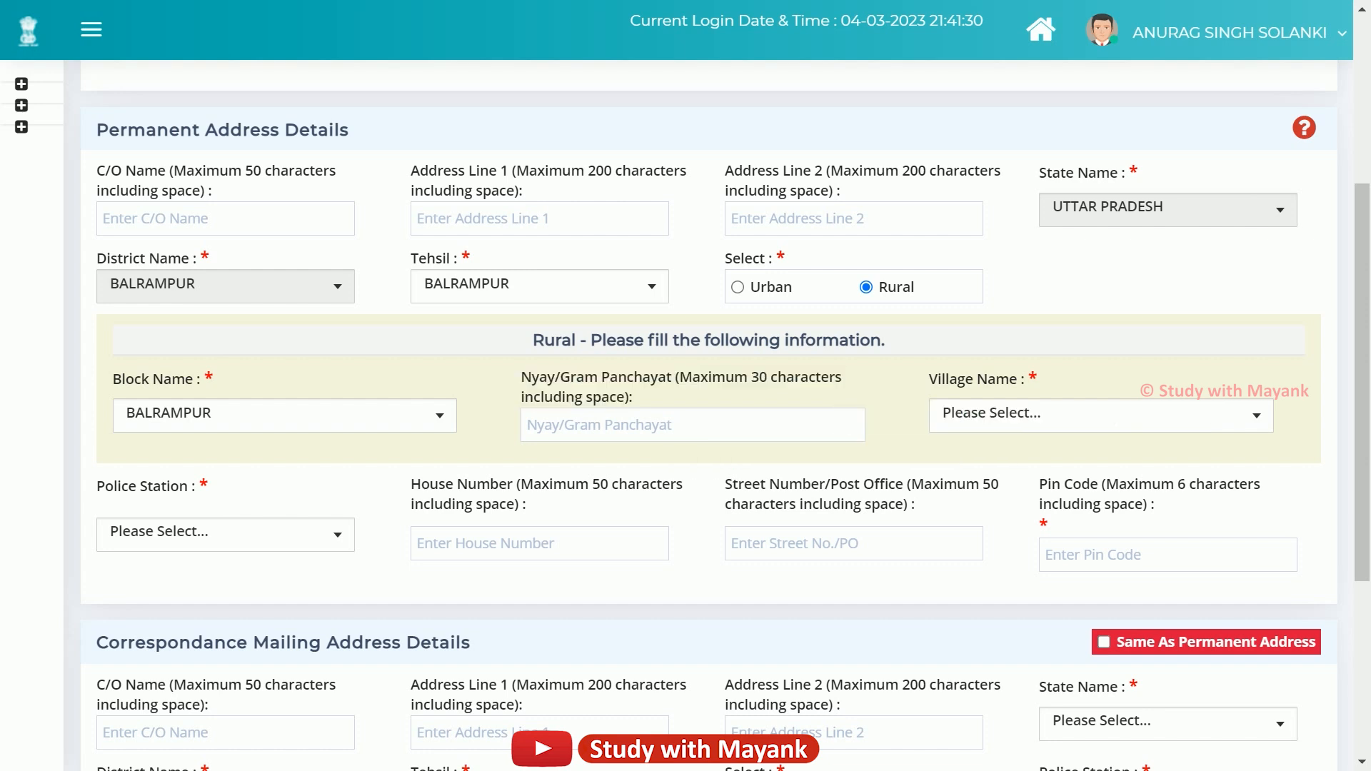
left_click_drag(929, 379, 1037, 379)
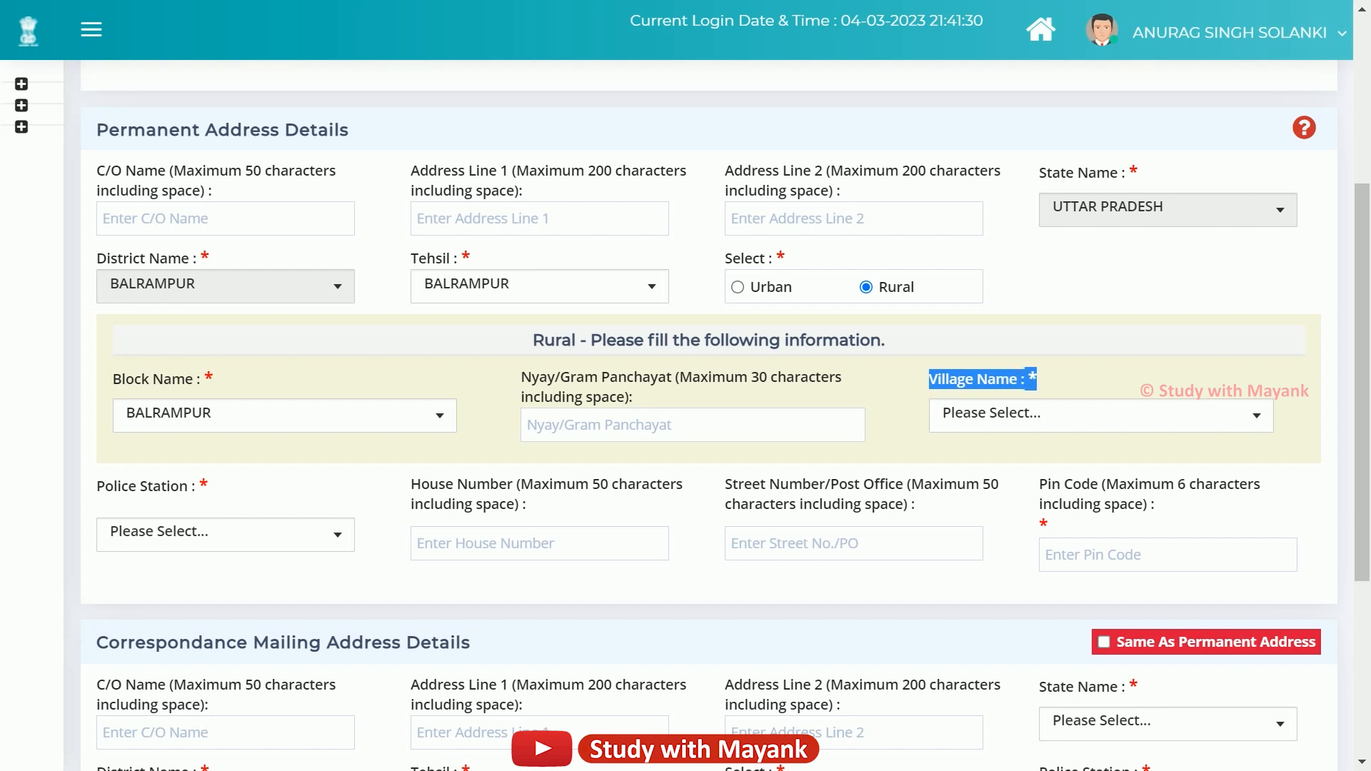
left_click(1075, 416)
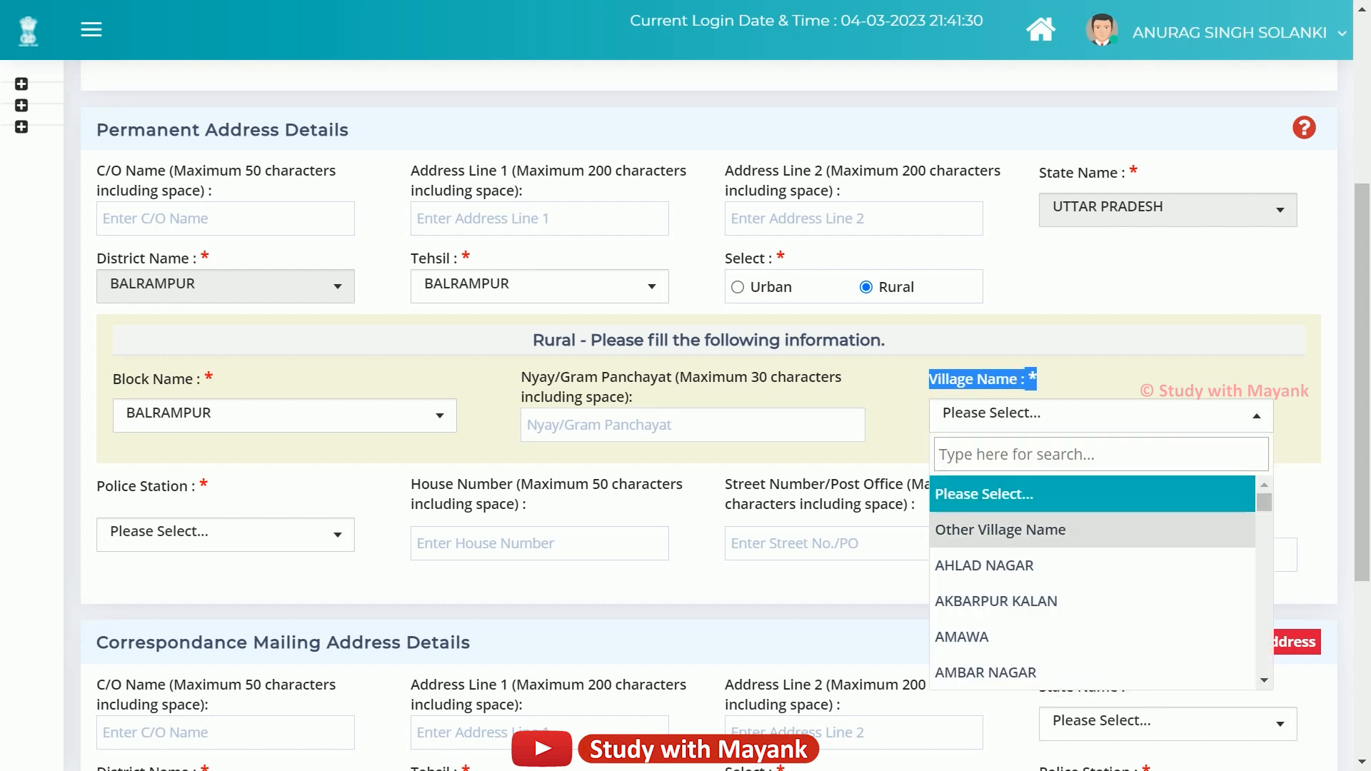
left_click(984, 564)
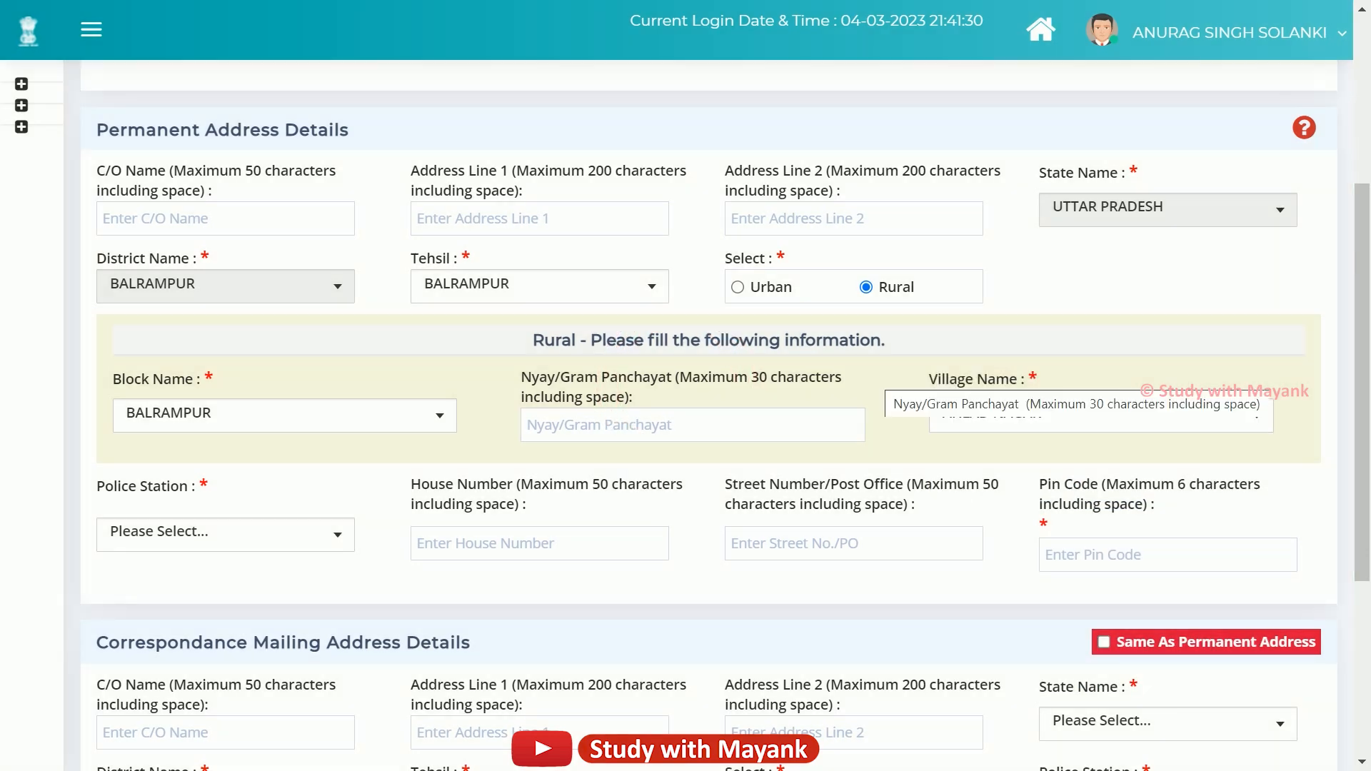
Choose PS-KOTWALI GAISARI as the permanent address police station.
scroll(878, 386, "down", 2)
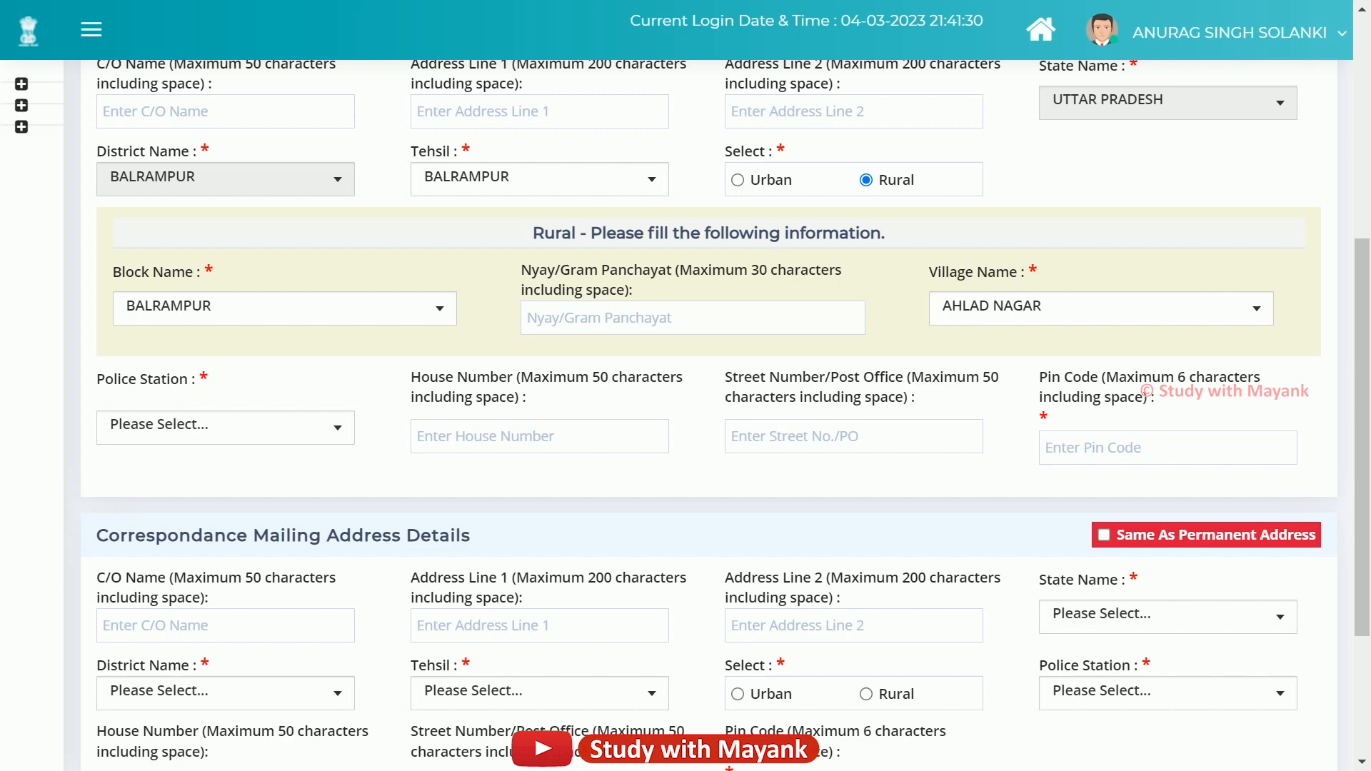
scroll(685, 415, "down", 2)
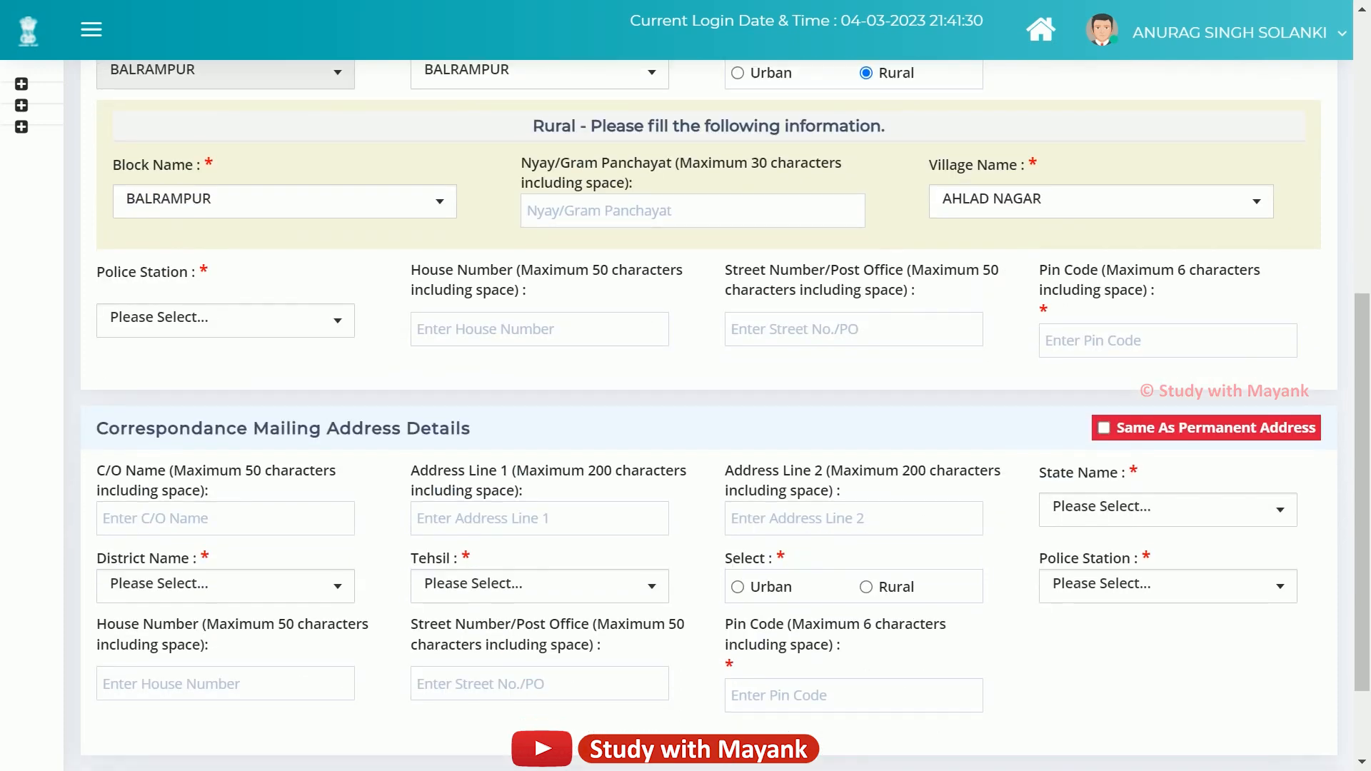
left_click(314, 324)
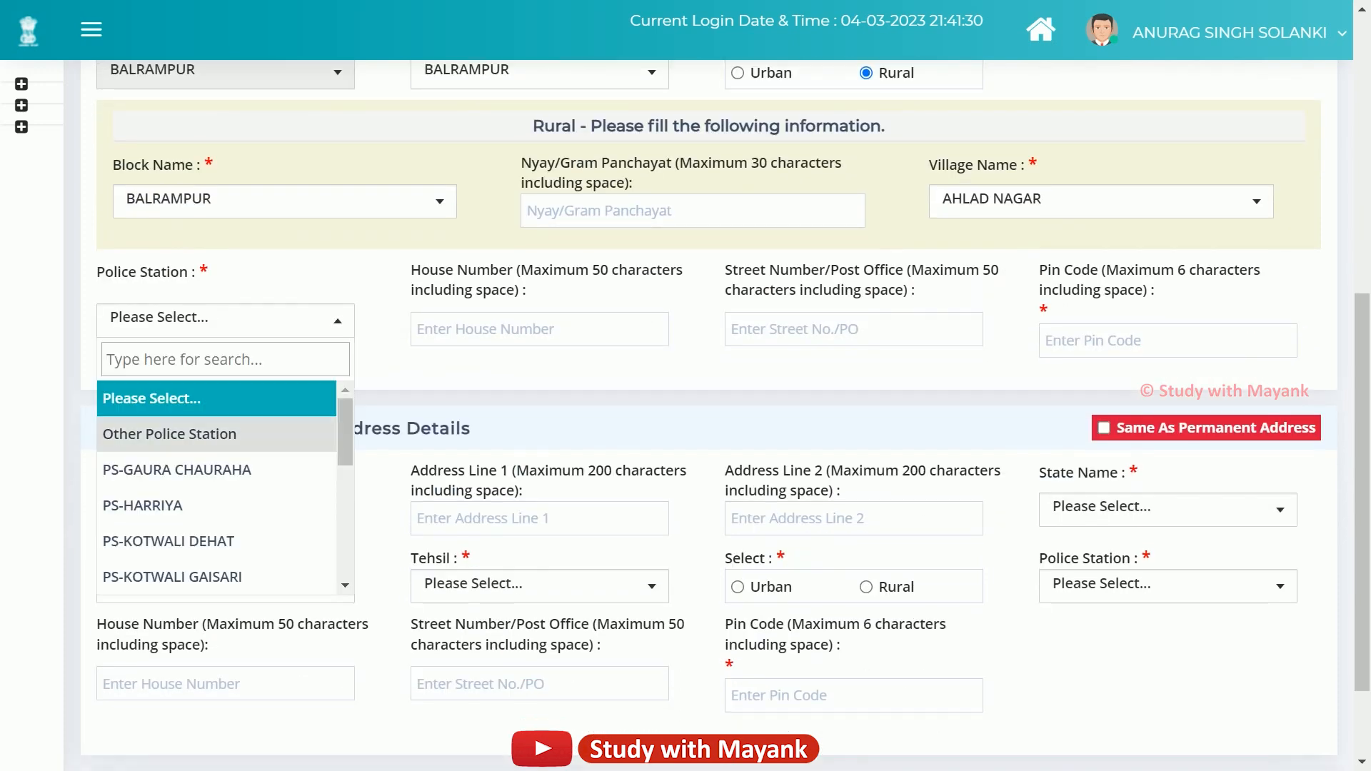
scroll(214, 464, "down", 2)
left_click(172, 469)
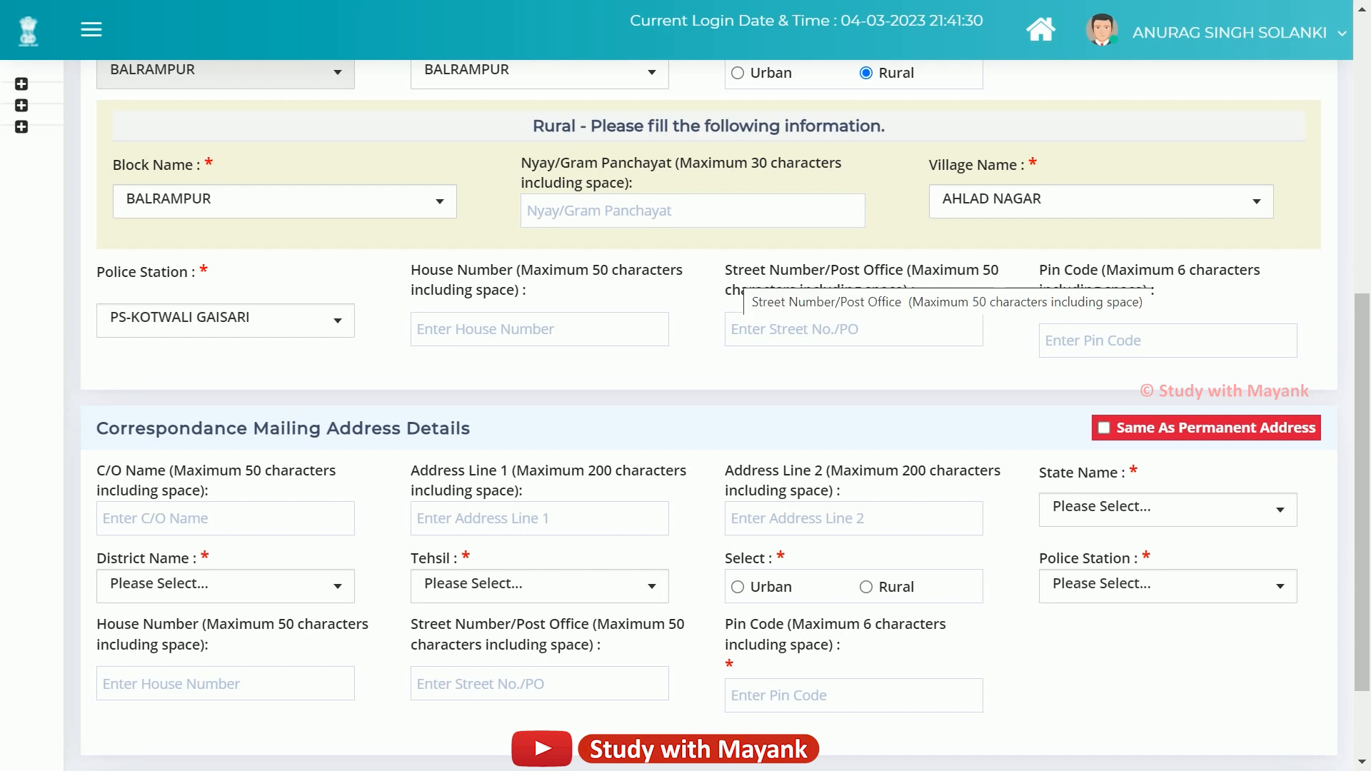
Point out the House Number, Street/Post Office and required Pin Code fields, focusing the empty Pin Code.
left_click_drag(1040, 270, 1126, 290)
left_click(513, 272)
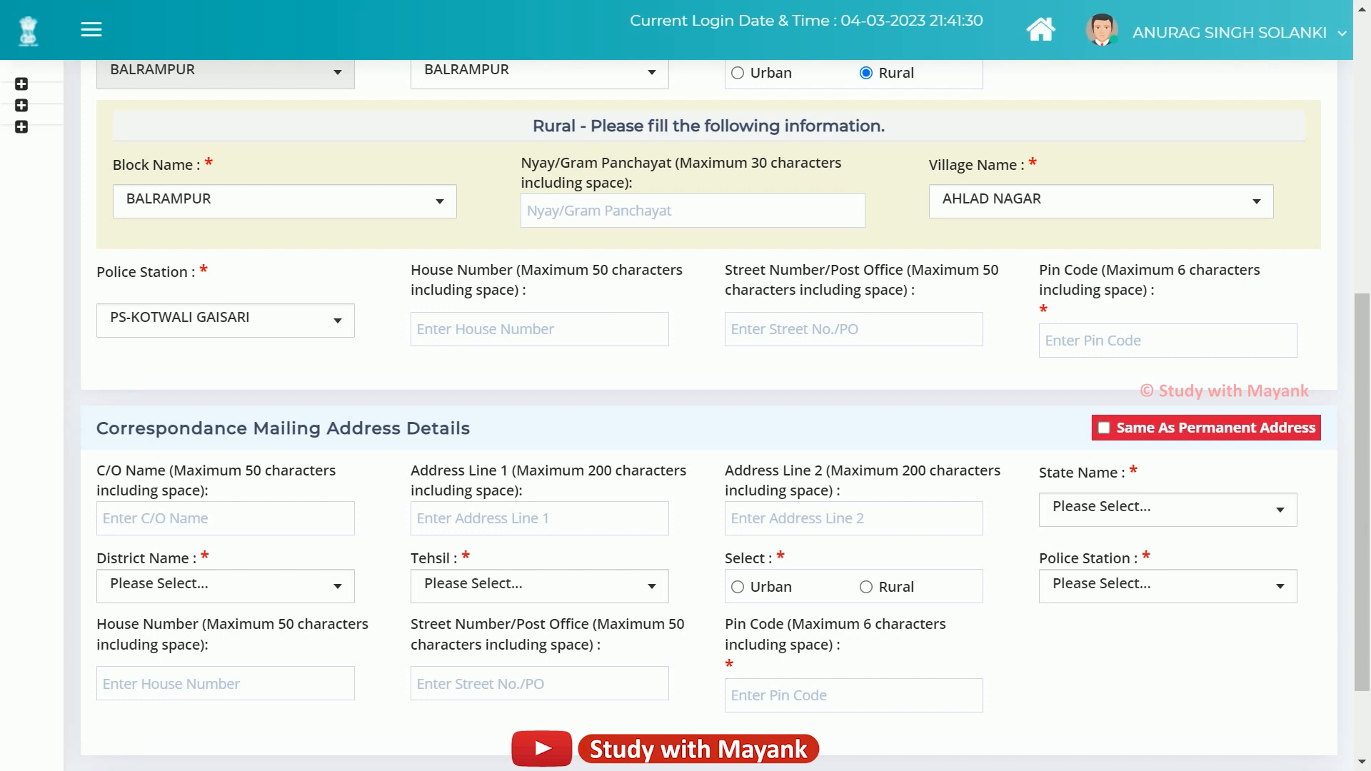
left_click_drag(412, 270, 514, 290)
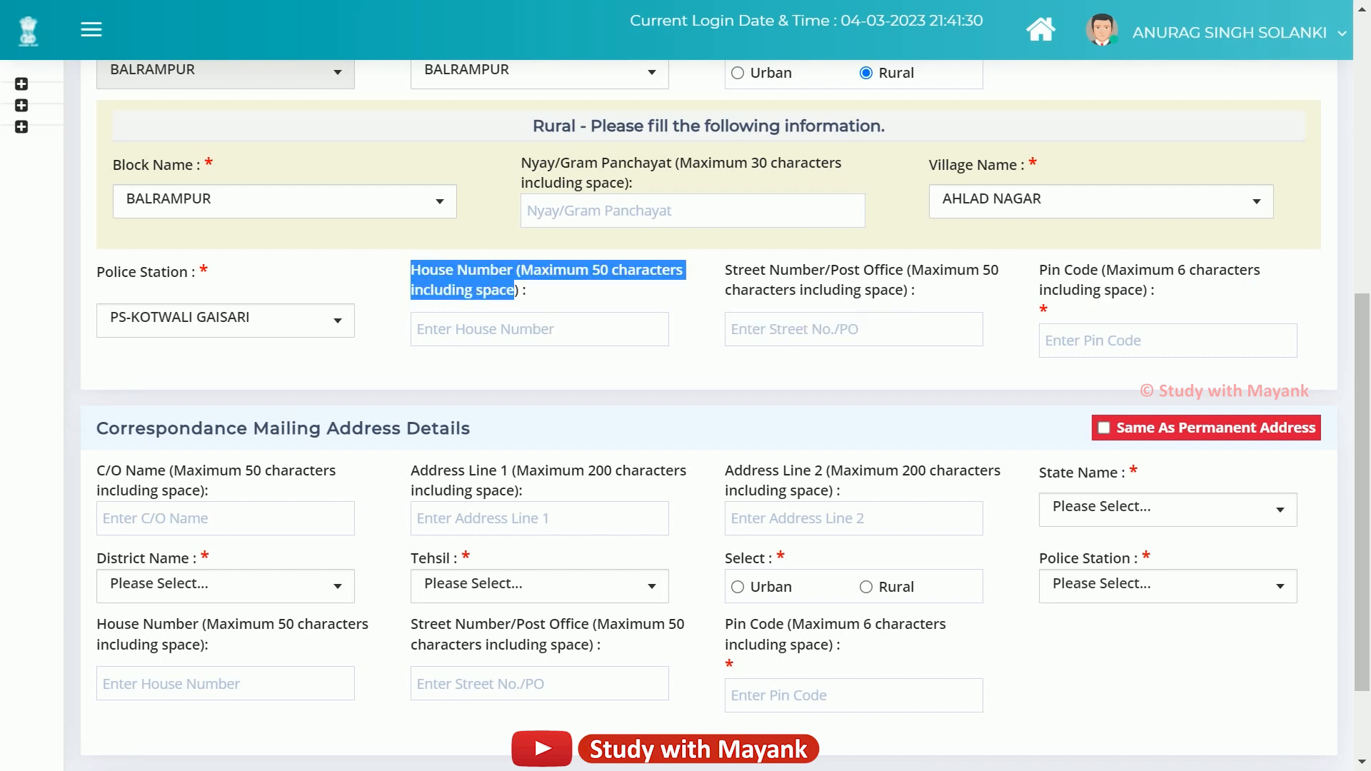
left_click_drag(725, 269, 903, 290)
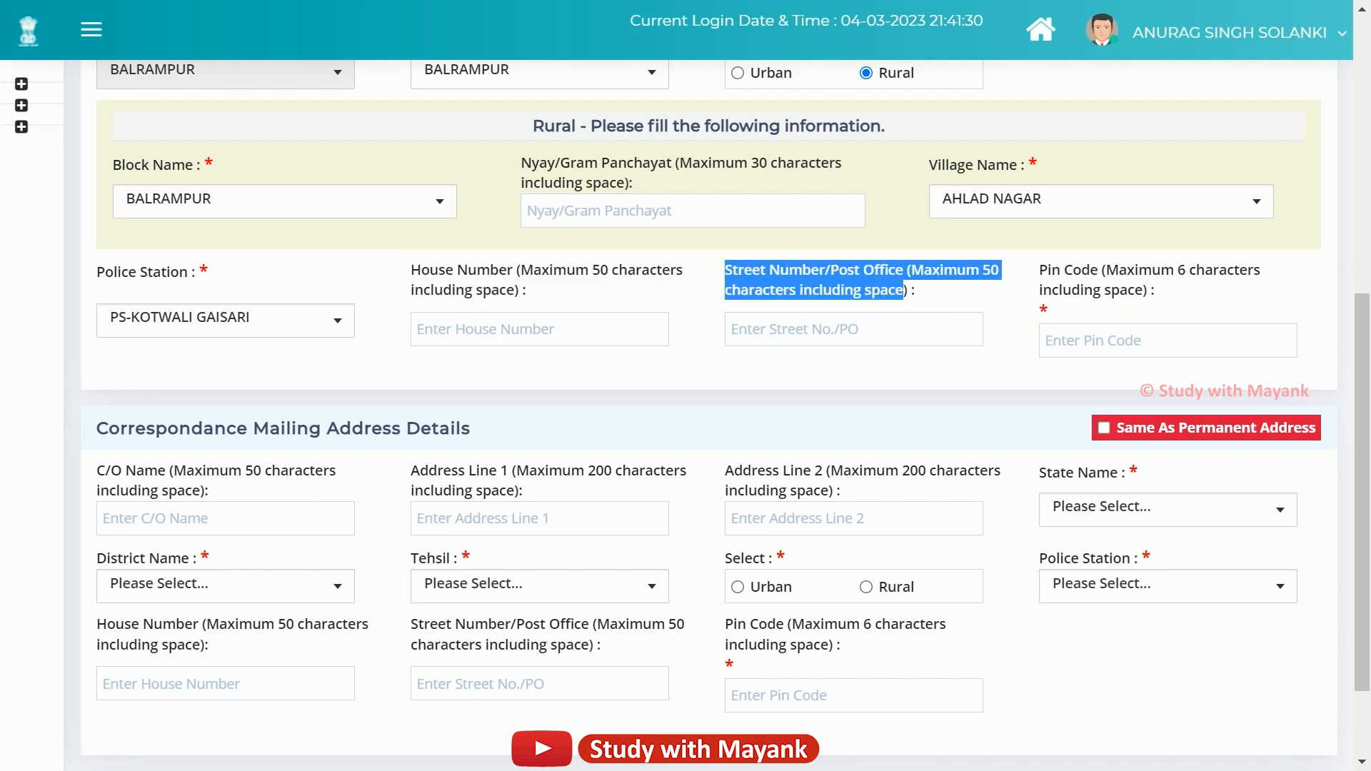
left_click_drag(1050, 270, 1119, 290)
left_click(1057, 272)
left_click_drag(1039, 311, 1048, 310)
left_click(1100, 341)
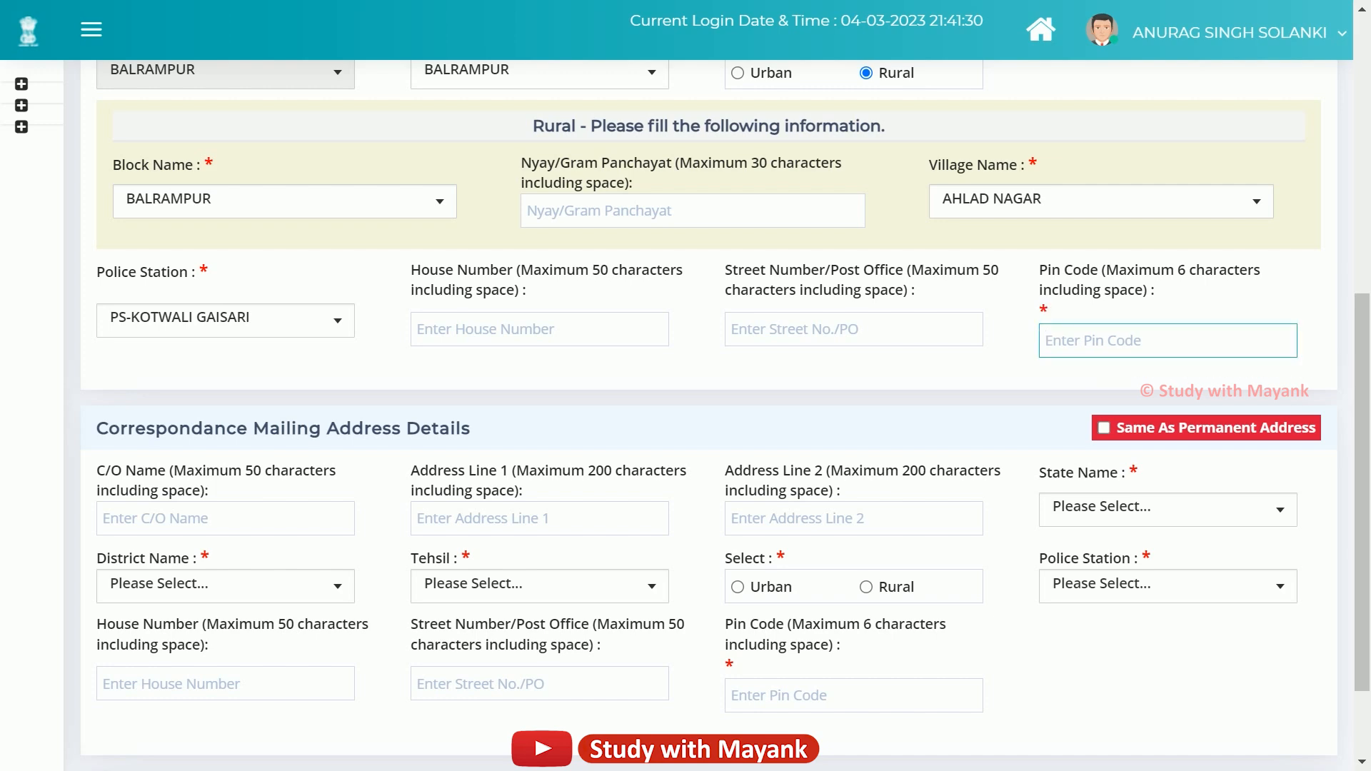
Tick 'Same As Permanent Address' for the correspondence address, which triggers the pin code warning.
scroll(714, 414, "down", 2)
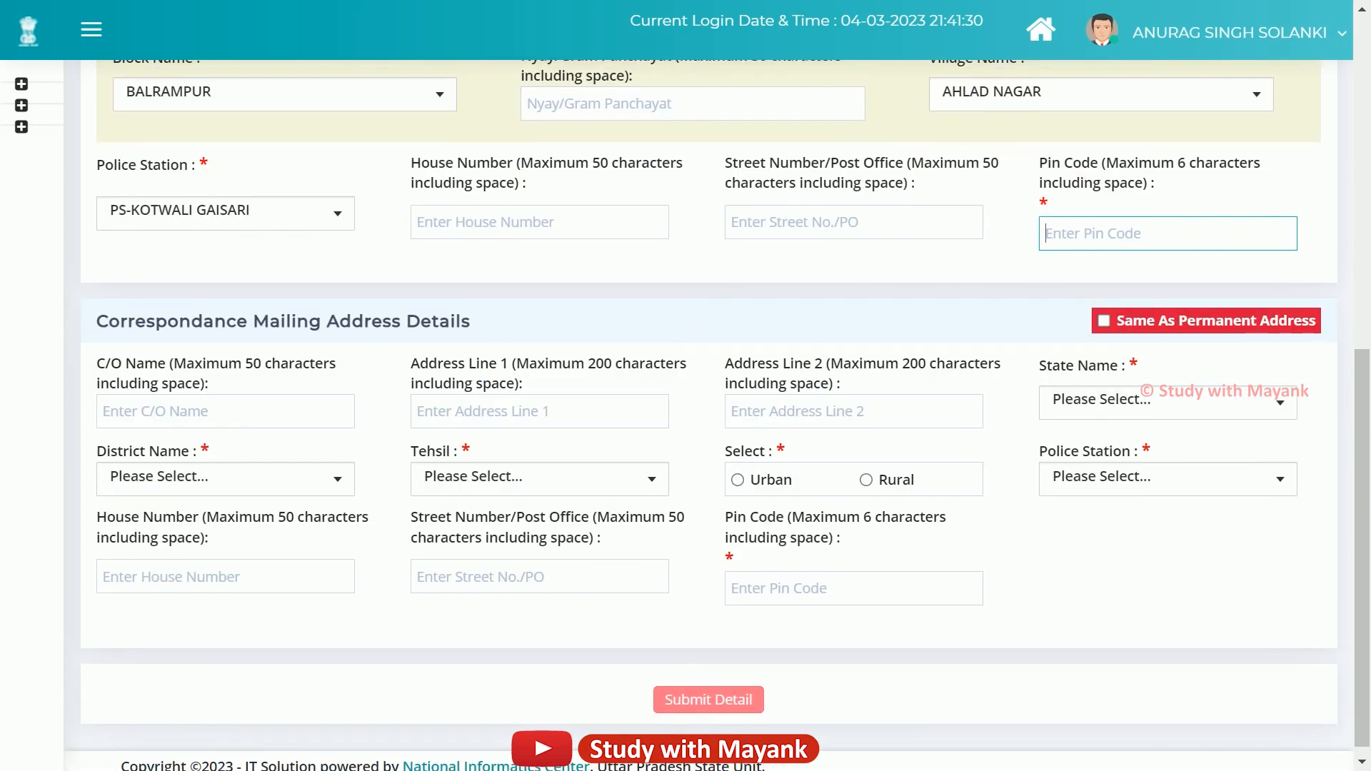
scroll(707, 415, "up", 5)
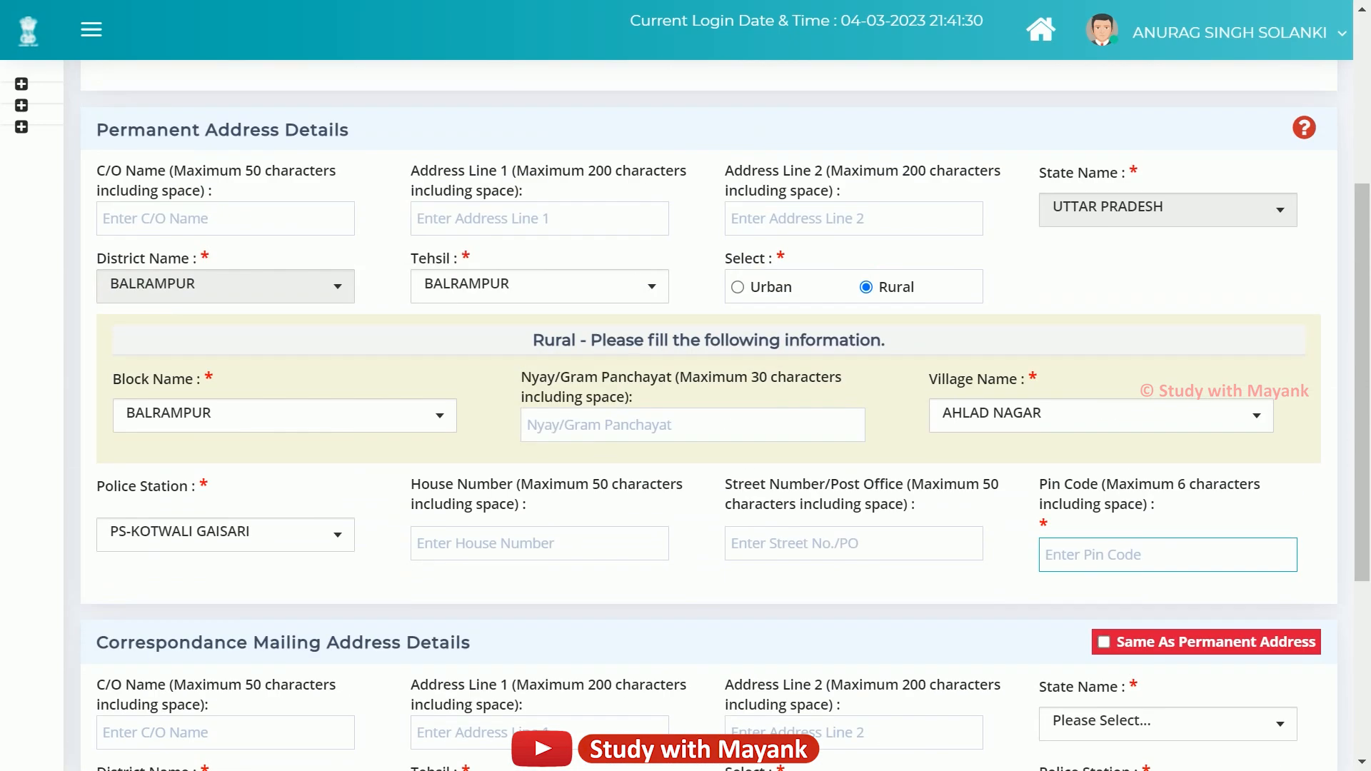
scroll(706, 414, "down", 3)
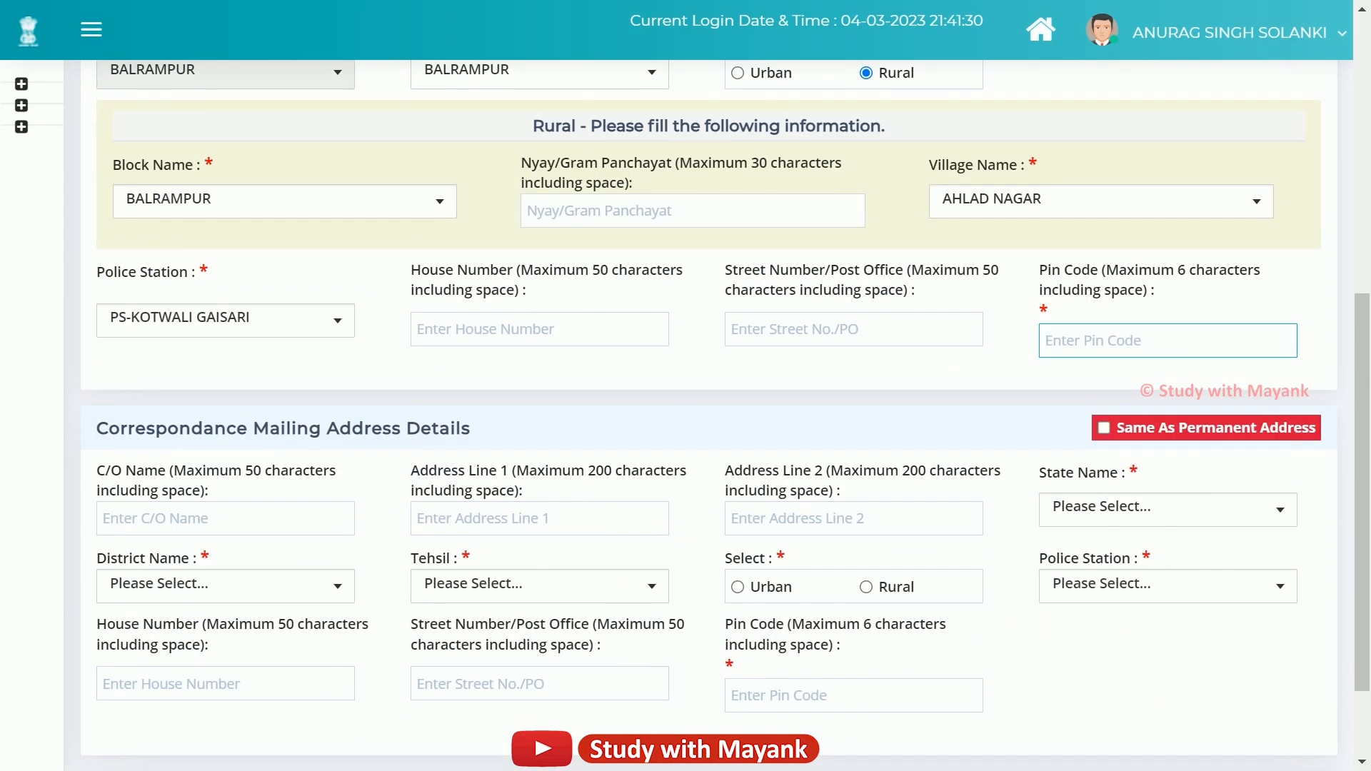
scroll(442, 375, "down", 2)
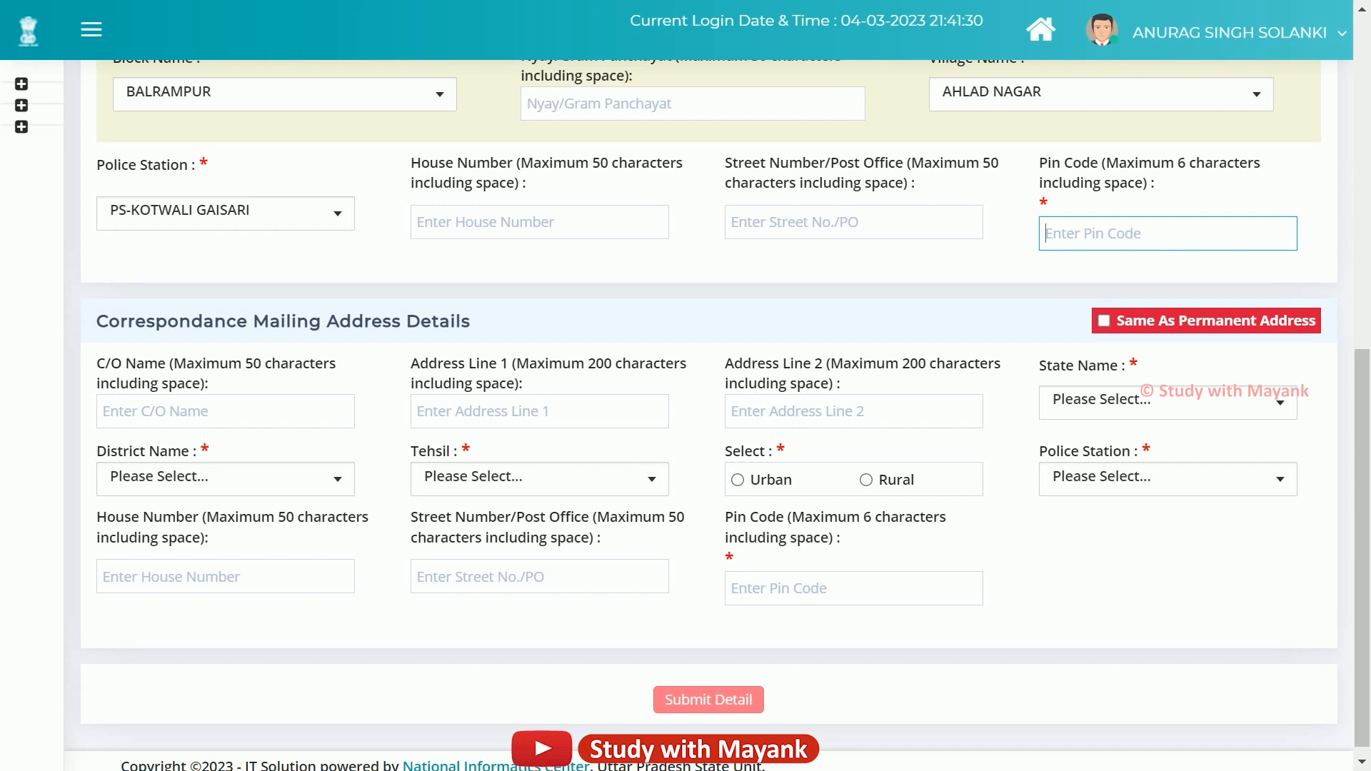
left_click(1104, 321)
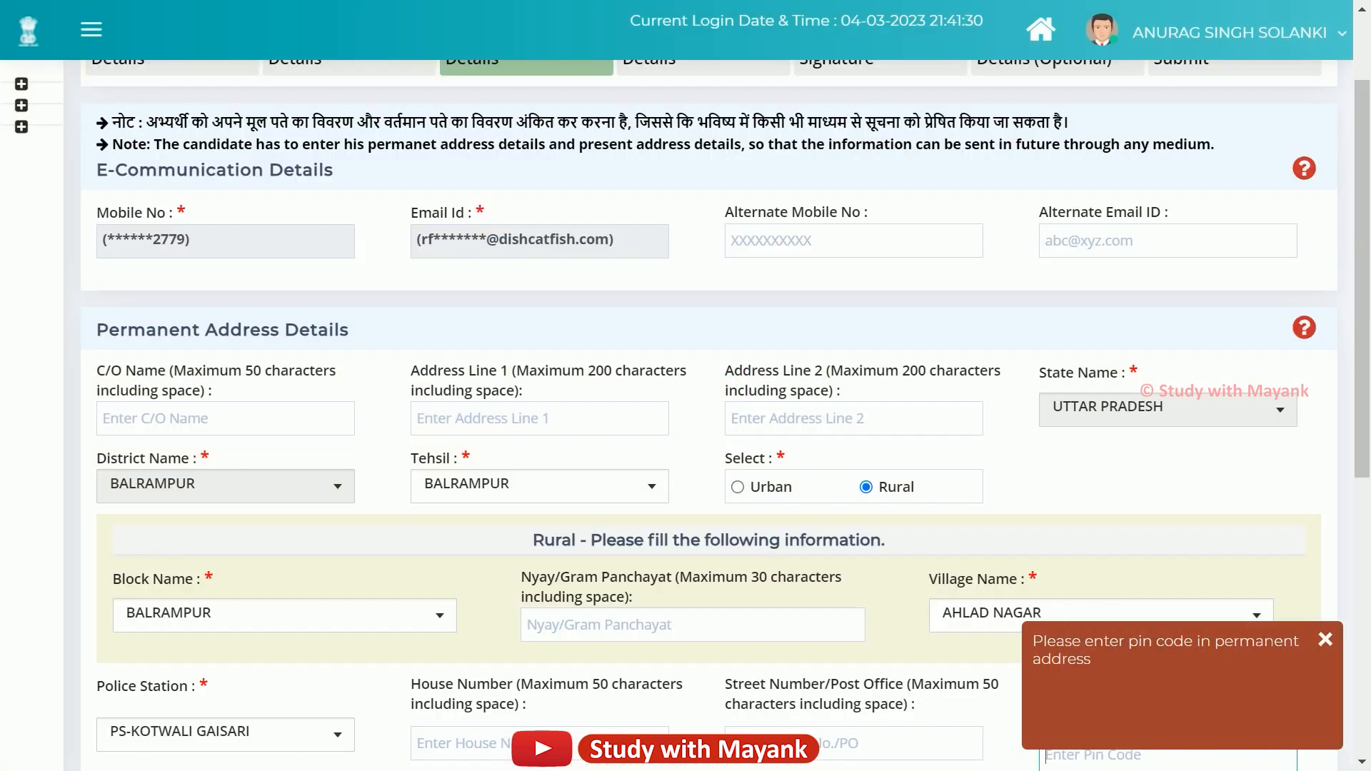
Scroll past the missing pin code warning to reach the Qualification Details section.
scroll(709, 414, "down", 1)
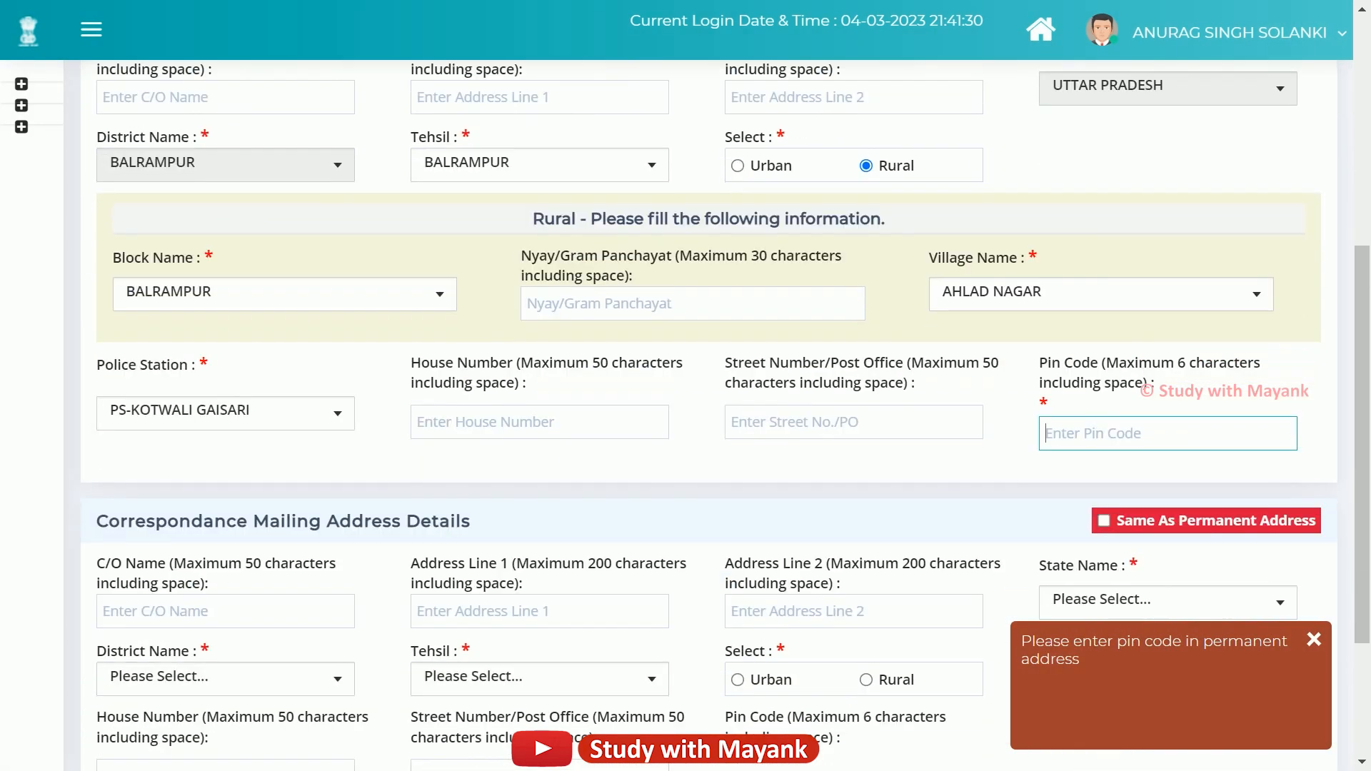
scroll(708, 414, "down", 3)
scroll(708, 414, "up", 2)
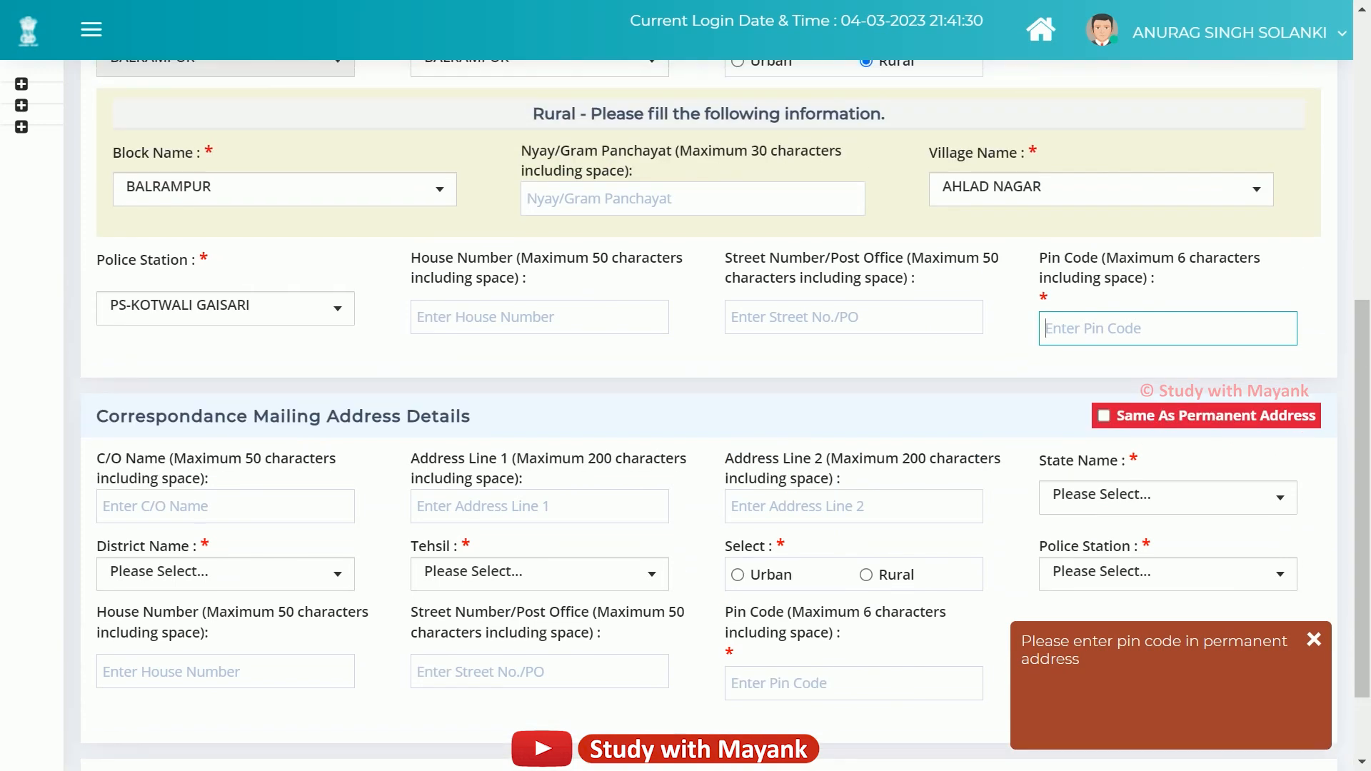
scroll(946, 414, "down", 2)
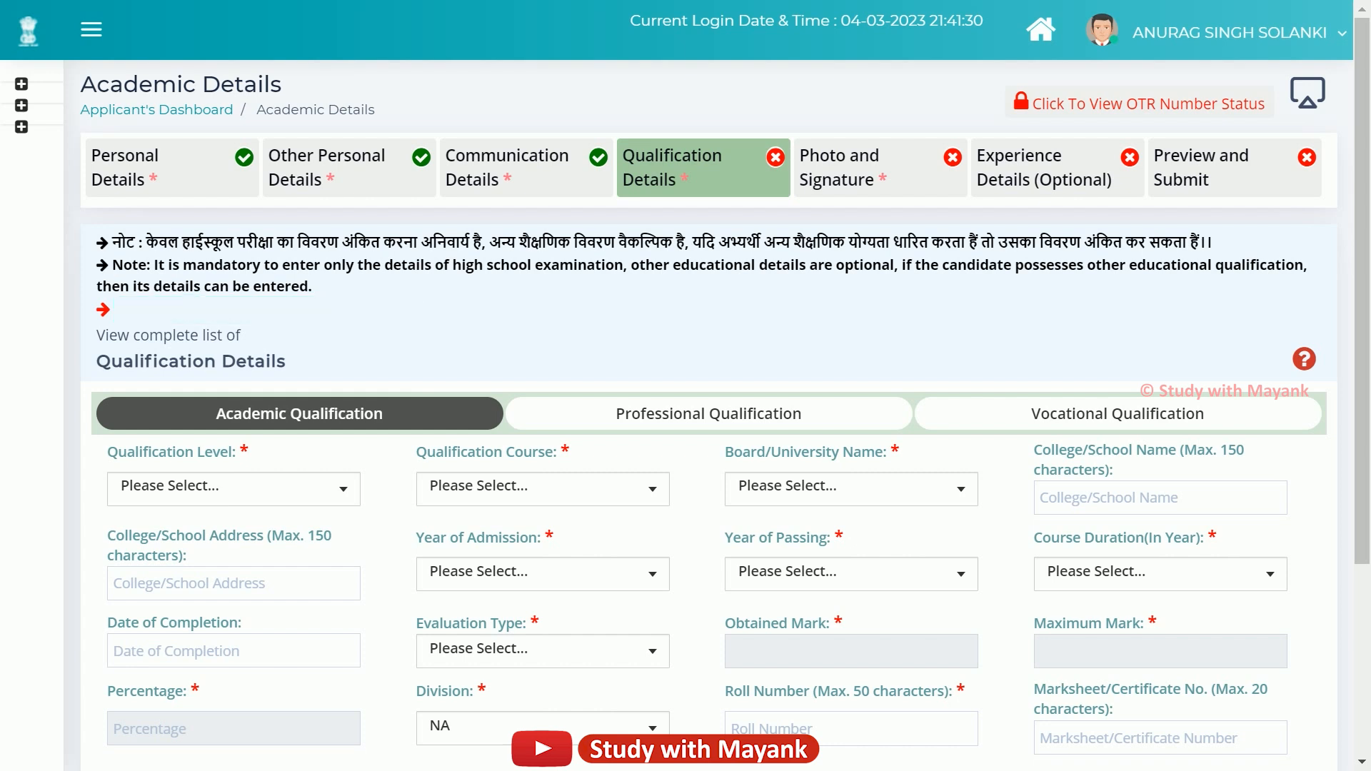
Point out the Academic, Professional and Vocational Qualification tabs, then open the Qualification Level list.
scroll(726, 415, "down", 2)
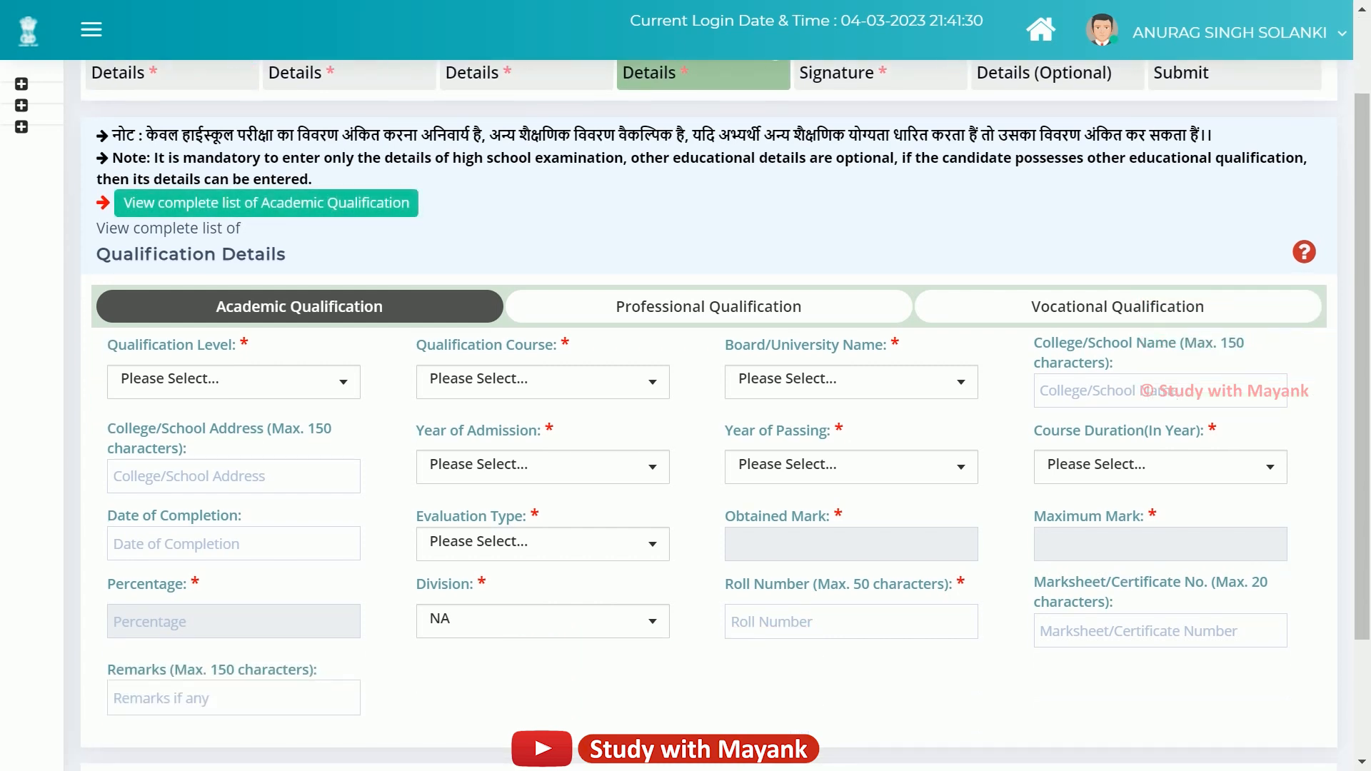
left_click_drag(216, 307, 383, 307)
left_click_drag(615, 307, 802, 307)
left_click_drag(1031, 307, 1205, 307)
left_click(1118, 246)
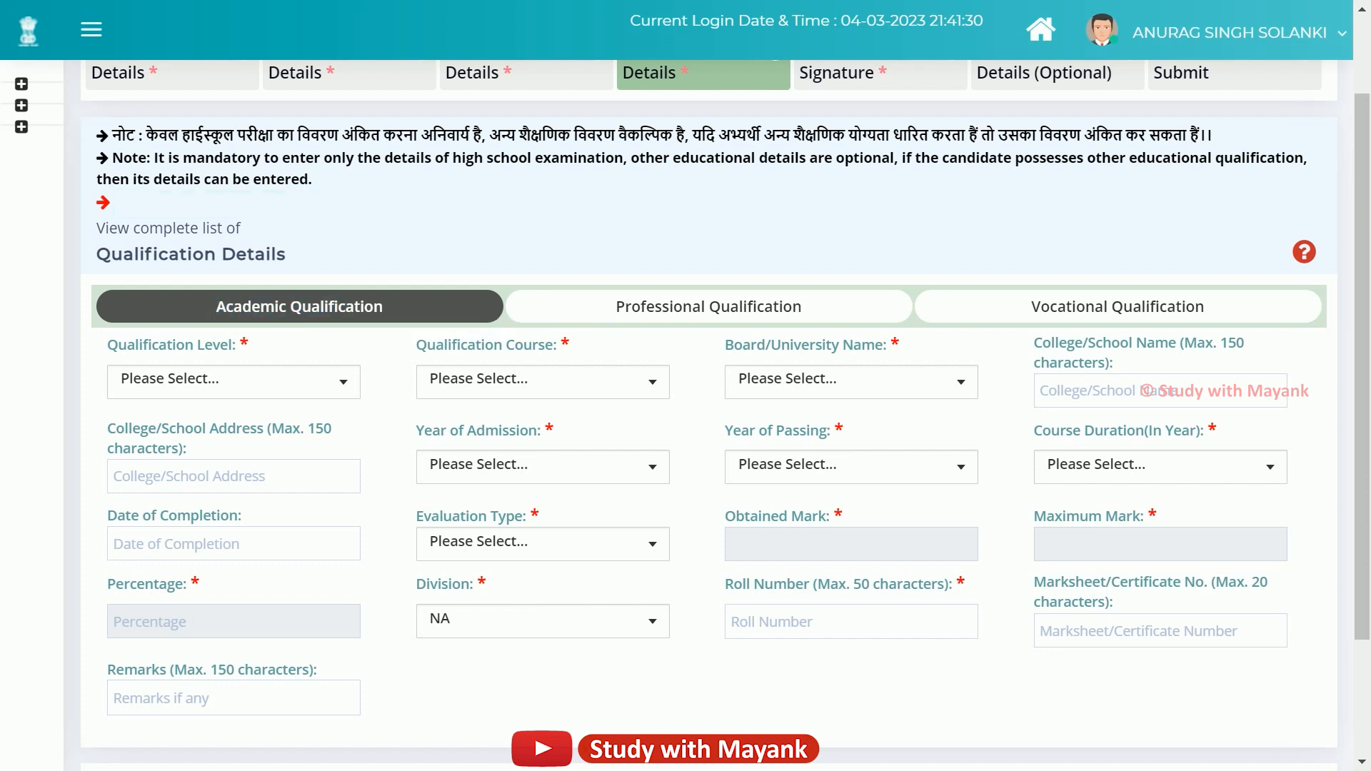
left_click_drag(616, 307, 801, 306)
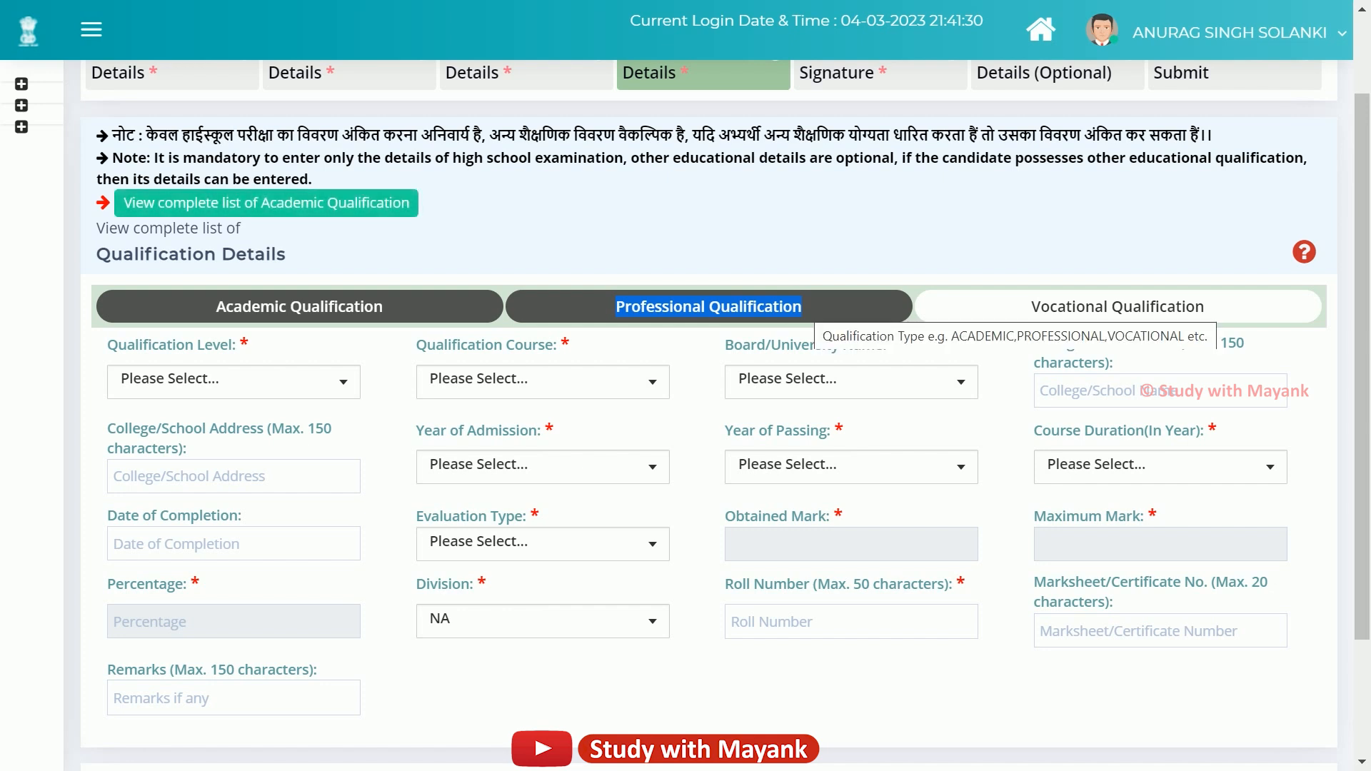
left_click(1000, 250)
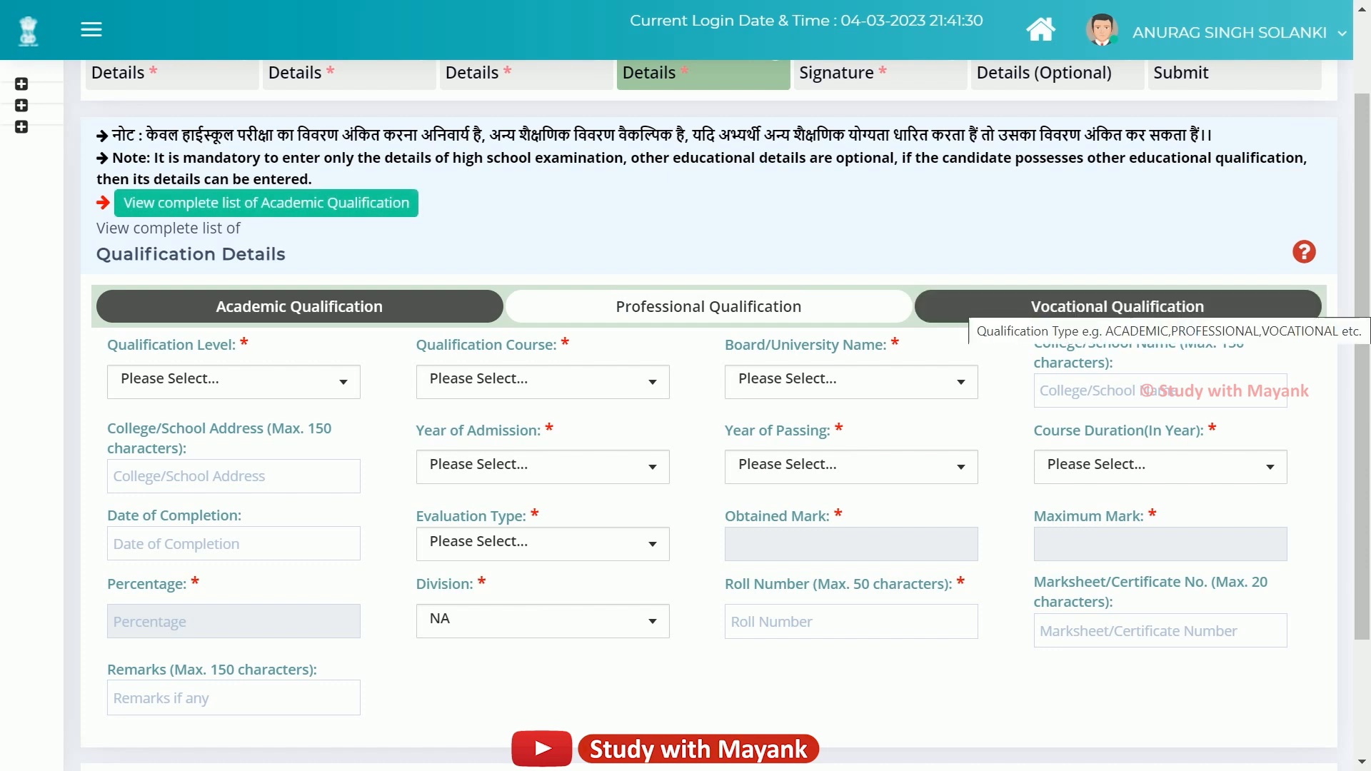
left_click_drag(1031, 306, 1204, 306)
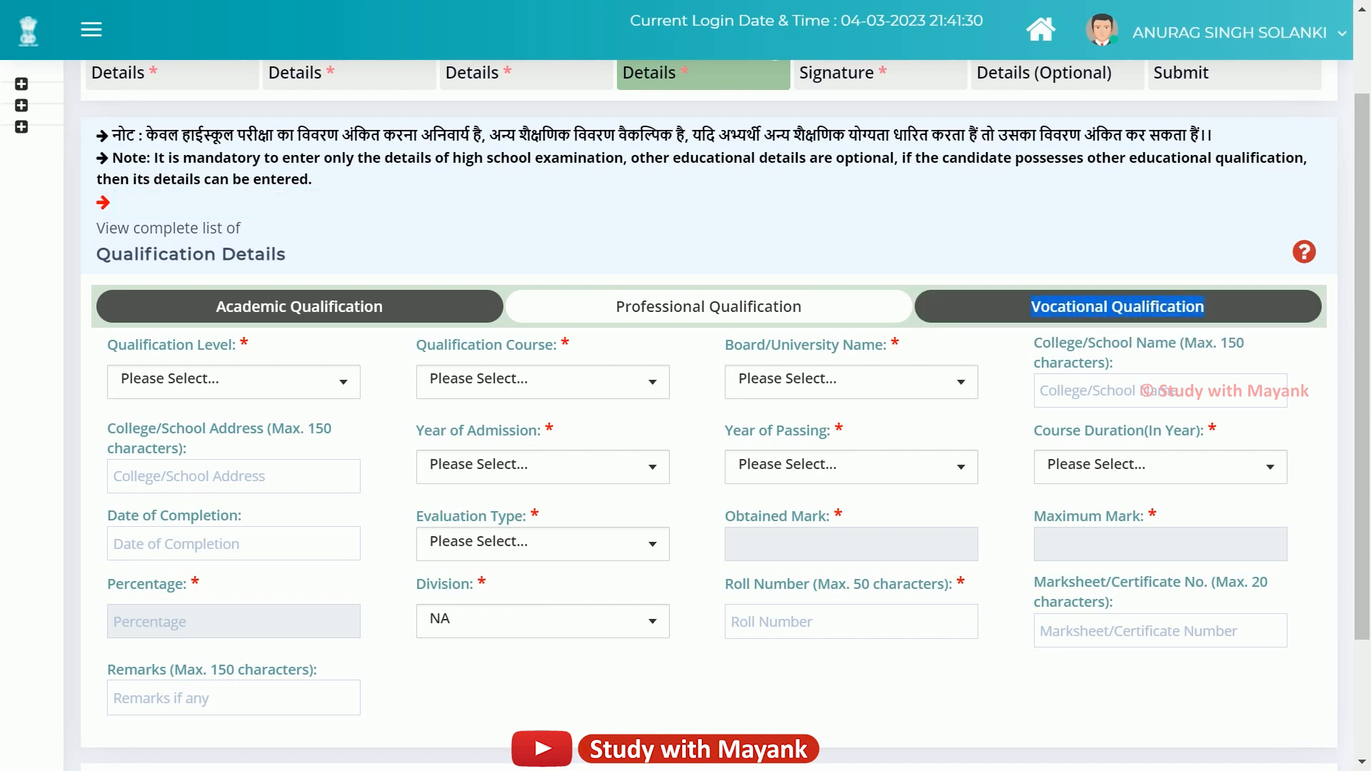
left_click(1171, 253)
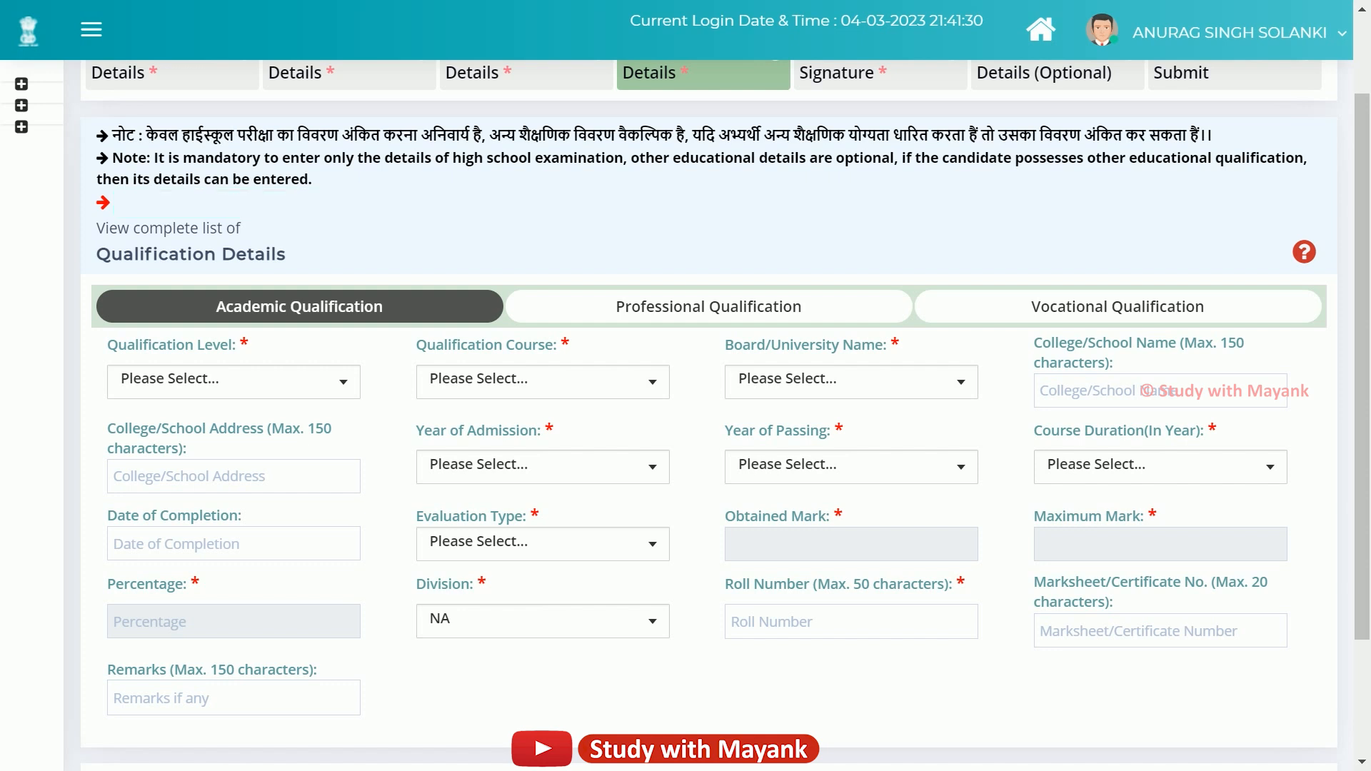
left_click(233, 382)
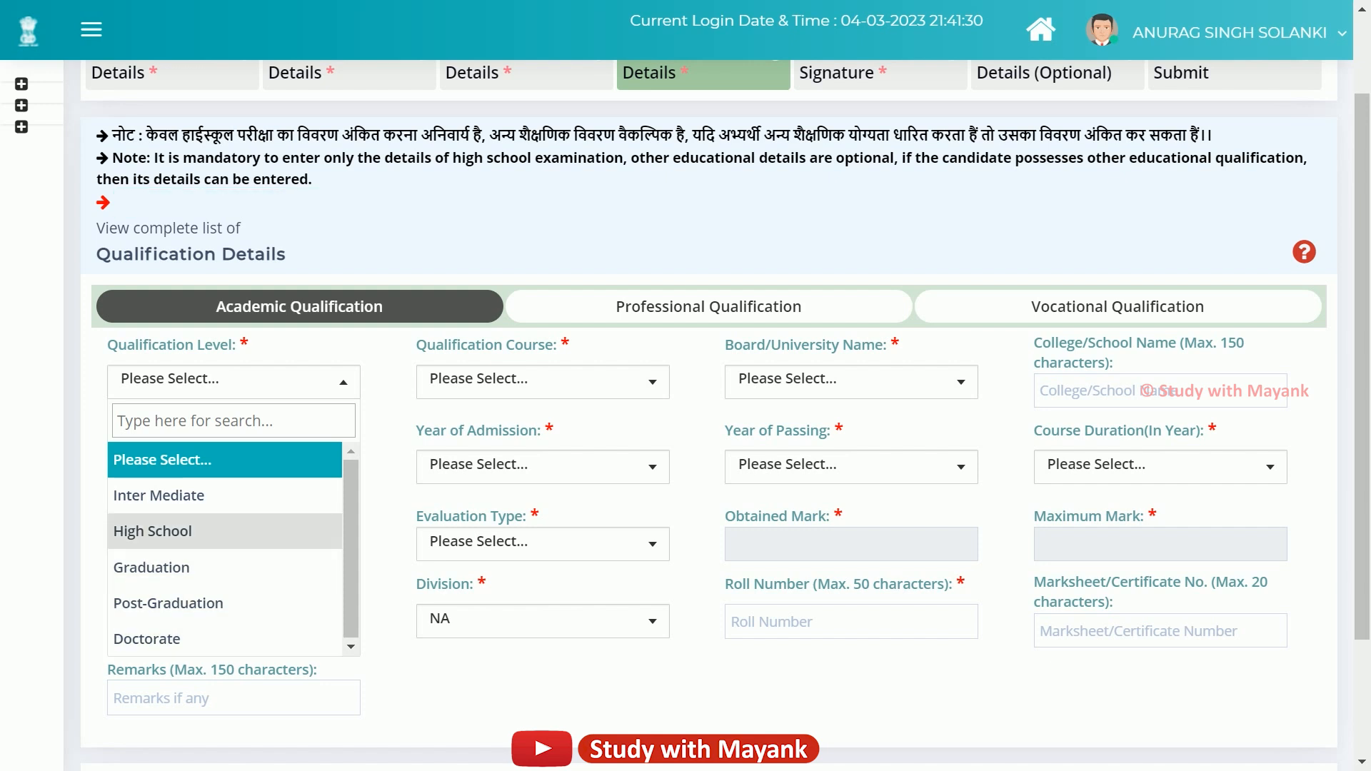
Choose High School level, High School - Science course, and the Uttar Pradesh board via 'utt'.
left_click(153, 531)
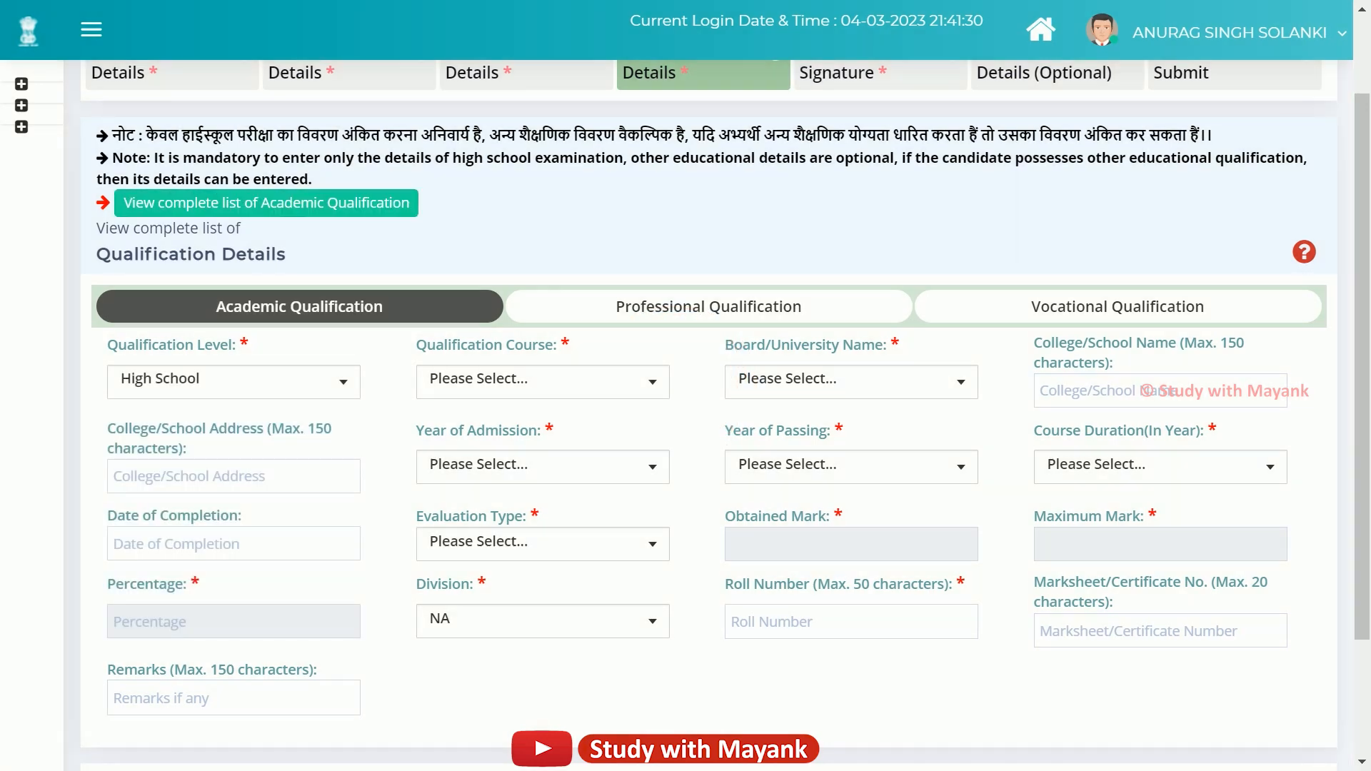
left_click(597, 387)
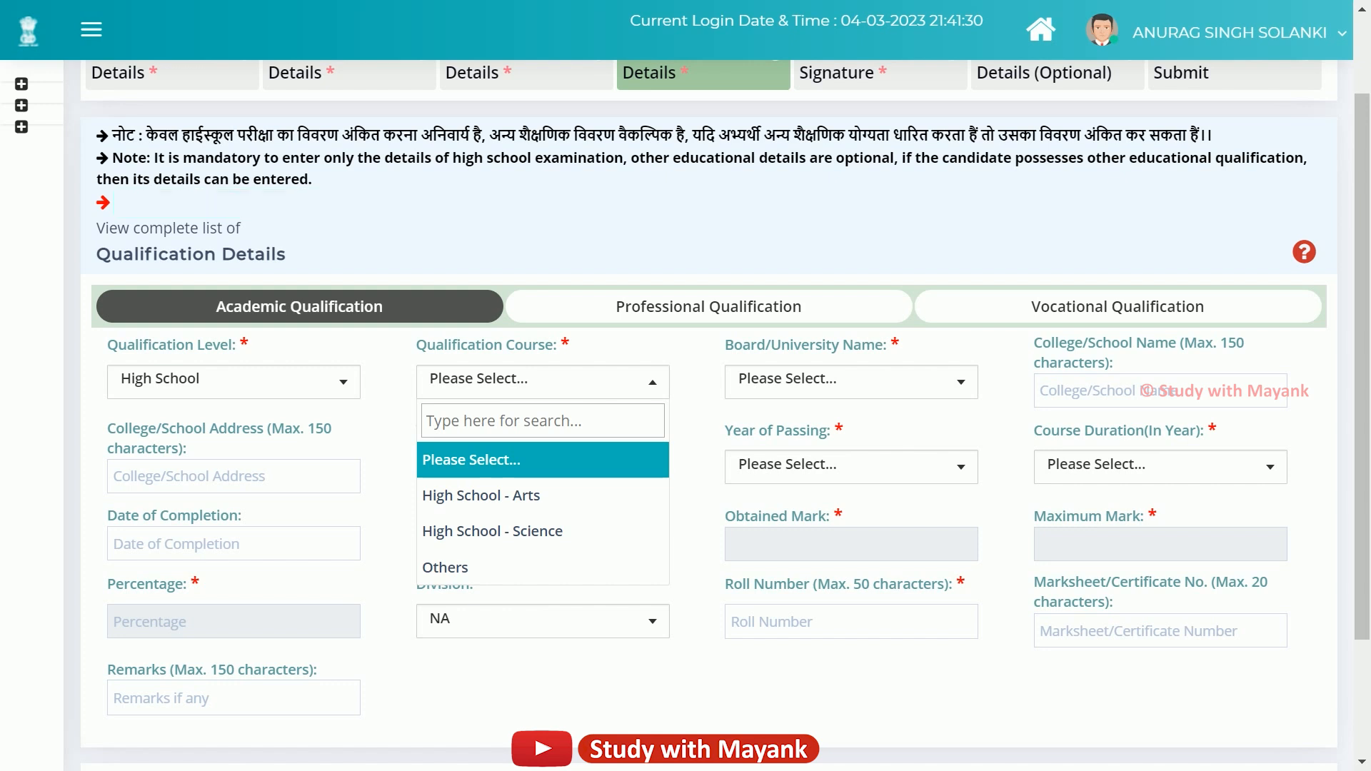
left_click(500, 532)
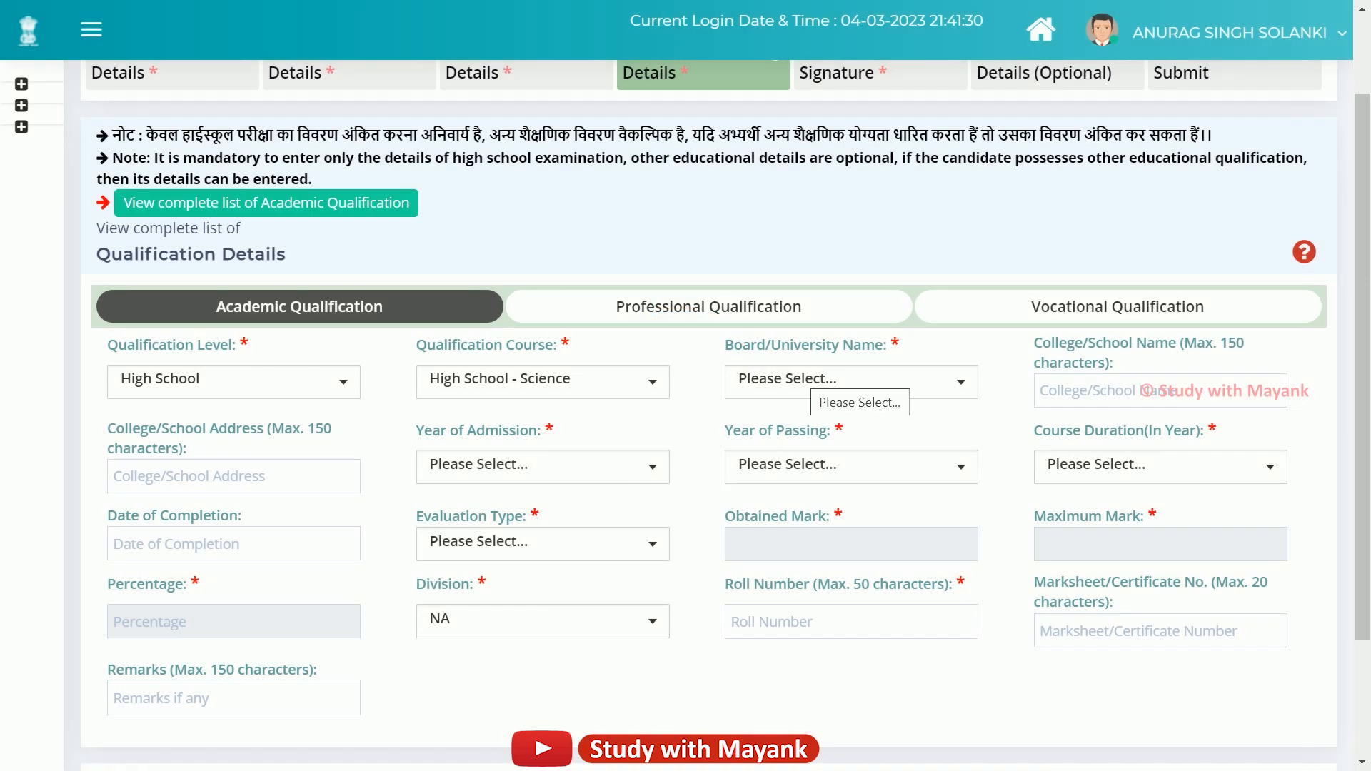
left_click(849, 382)
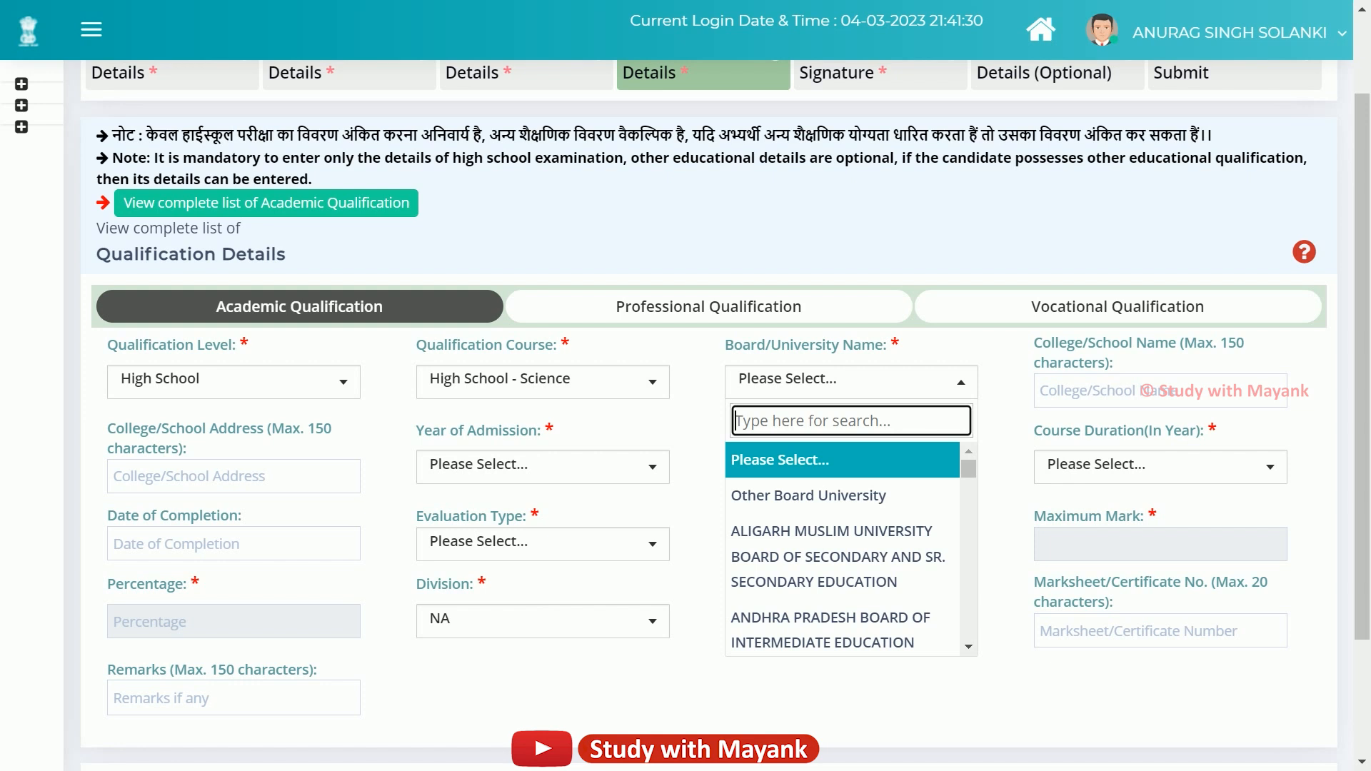
type("utt")
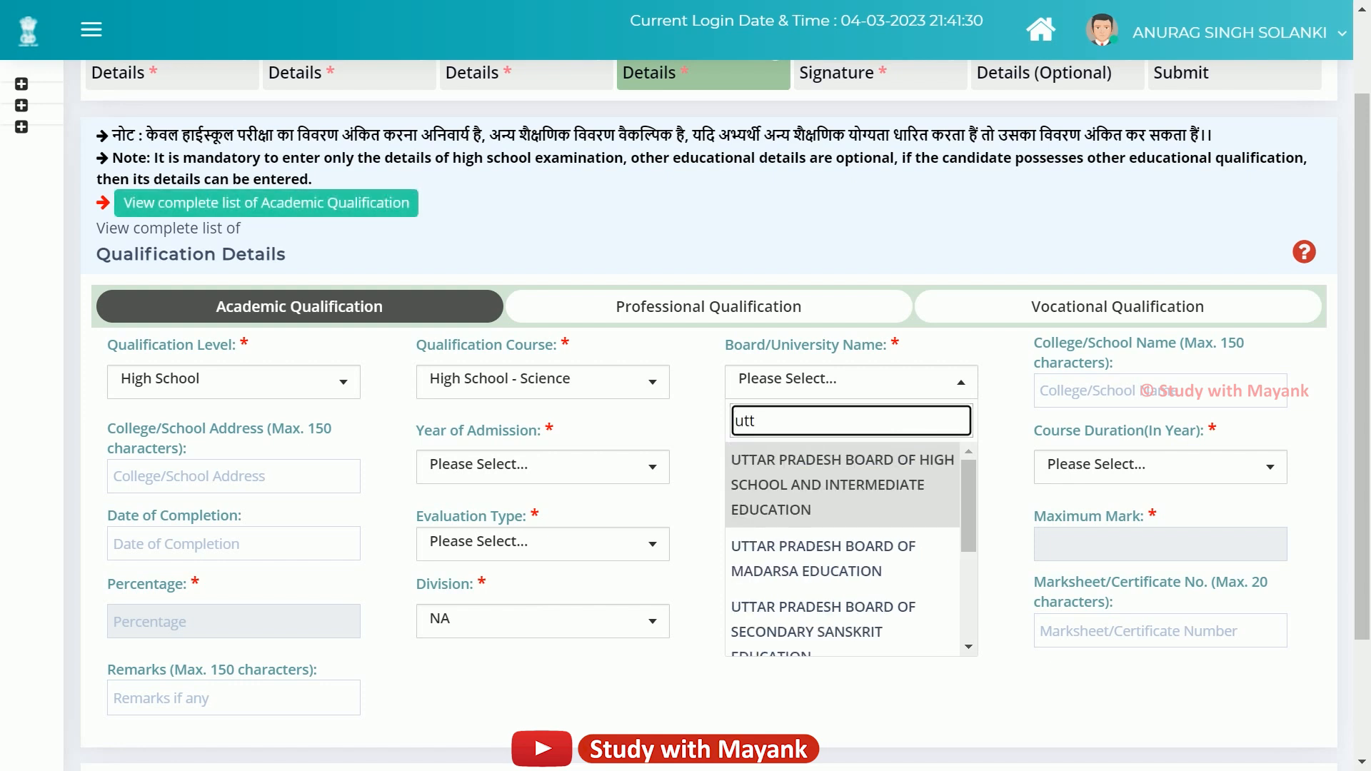
key("Return")
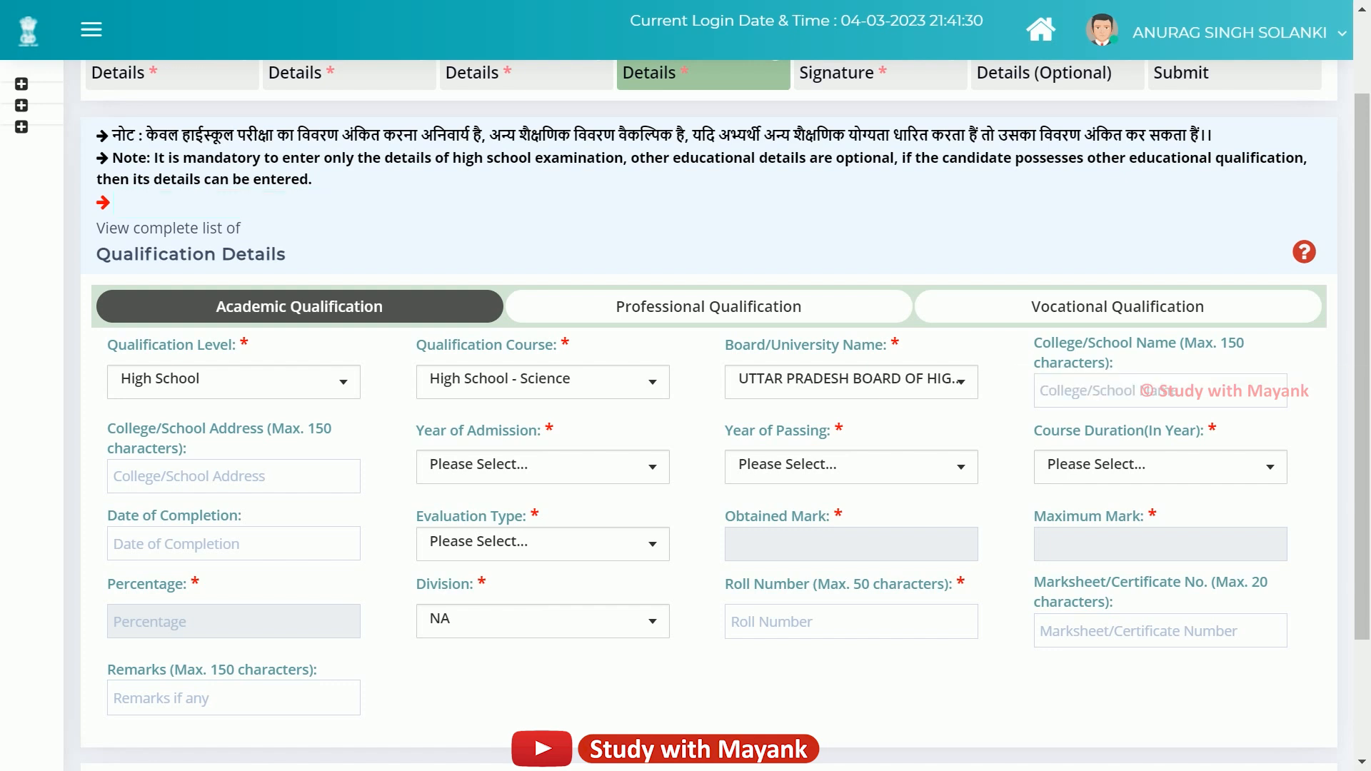
Point out the College/School Name and College/School Address fields.
left_click_drag(1035, 343, 1184, 343)
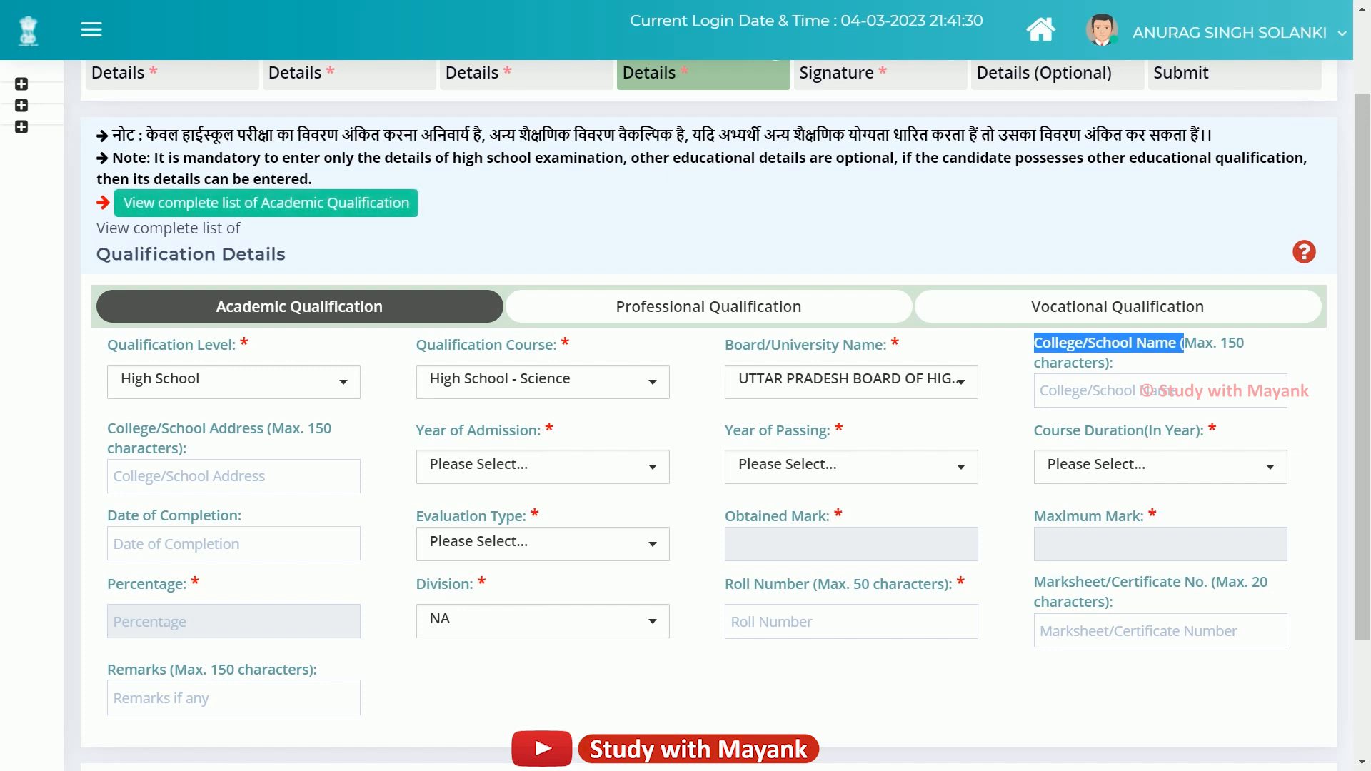
left_click_drag(1183, 343, 1114, 363)
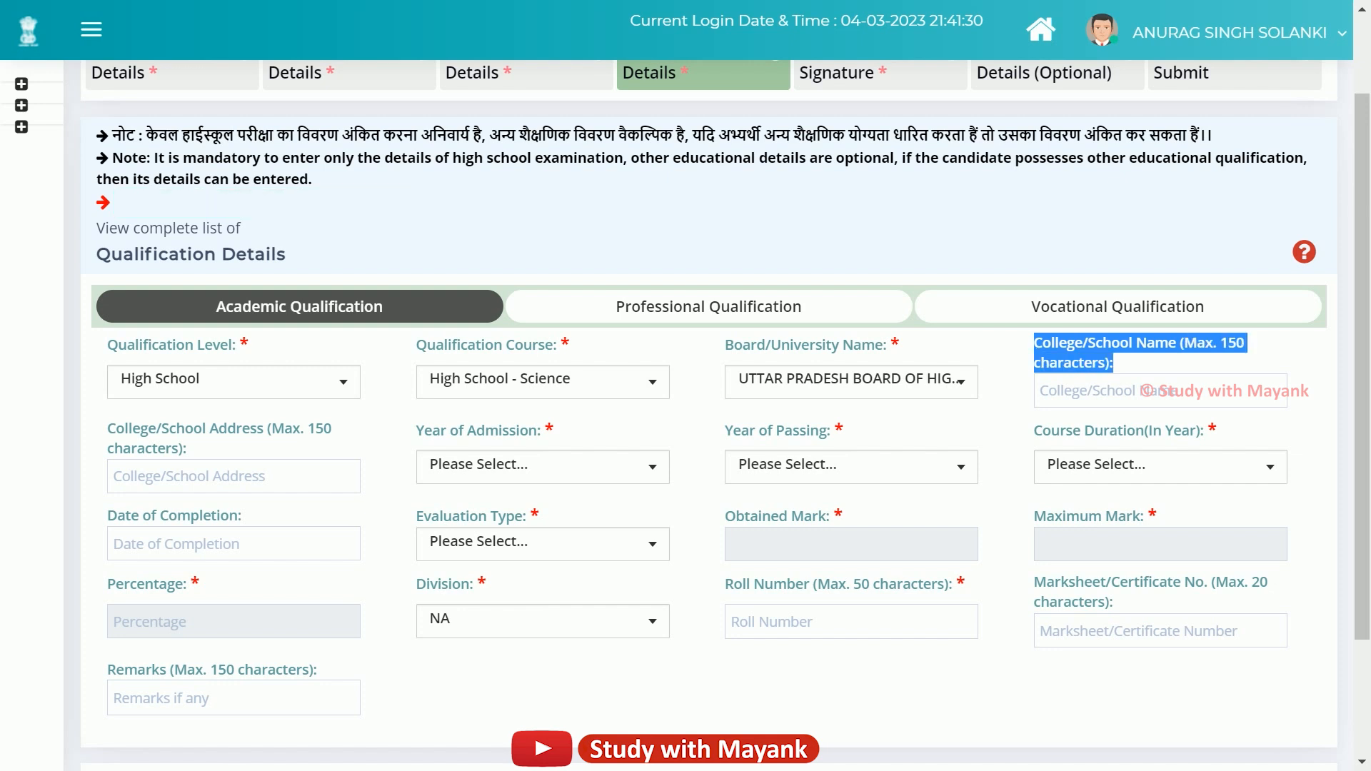
left_click(1128, 364)
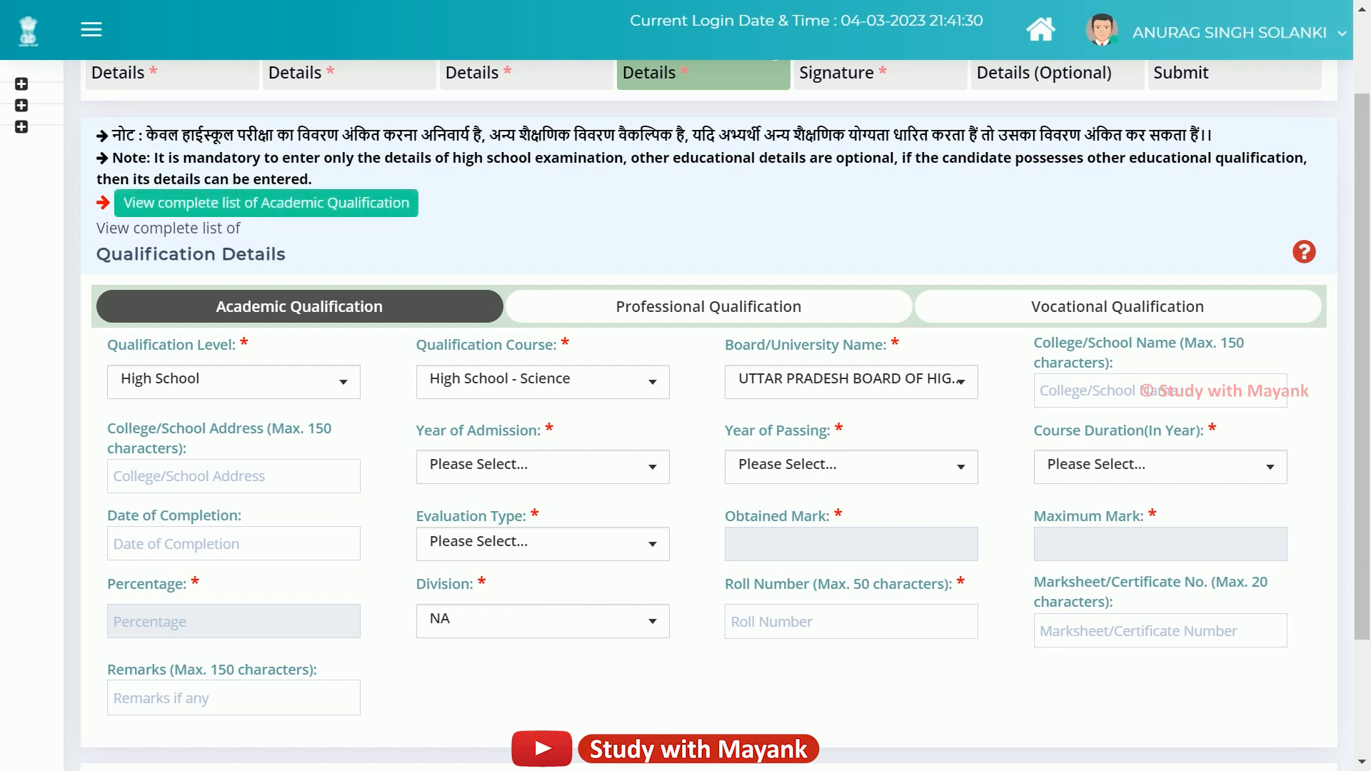
left_click_drag(108, 428, 187, 449)
left_click(200, 449)
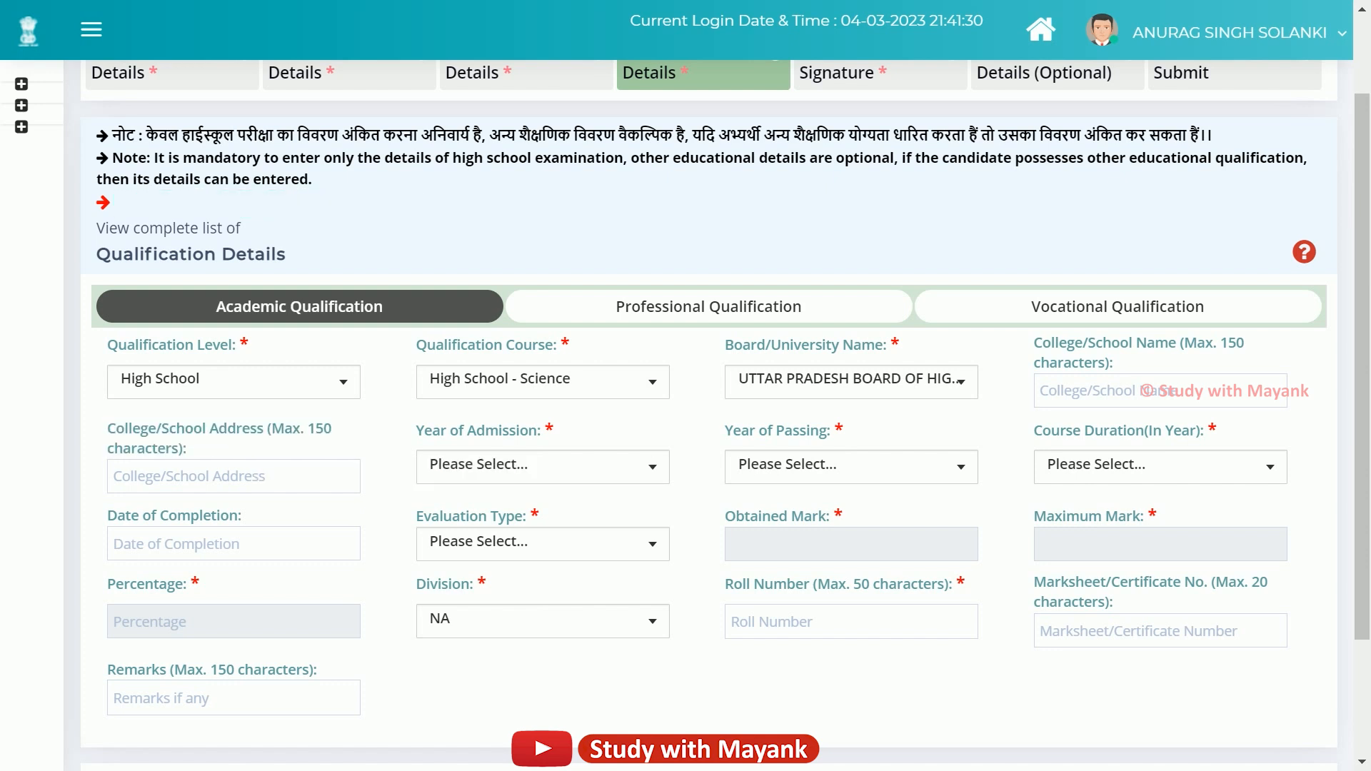
scroll(521, 361, "down", 1)
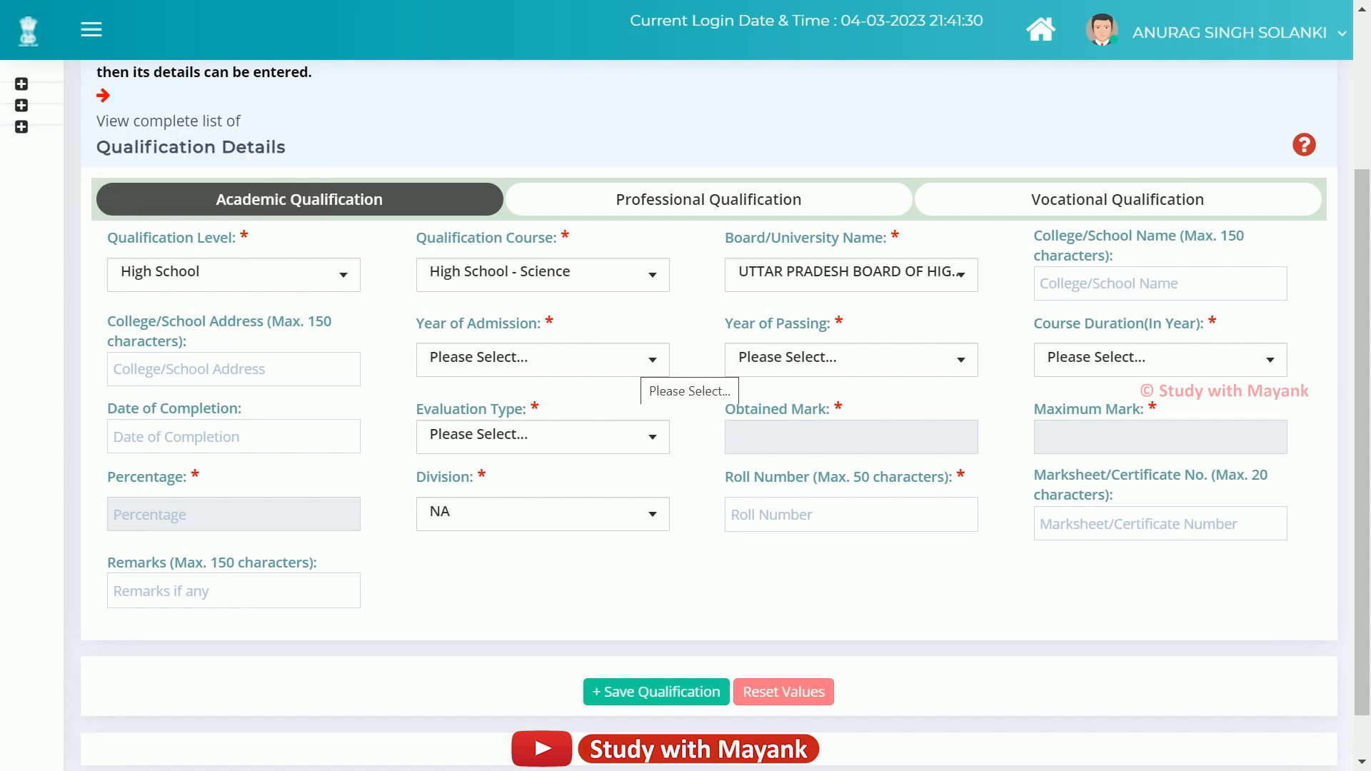
Set the Year of Admission to 2012.
left_click(639, 361)
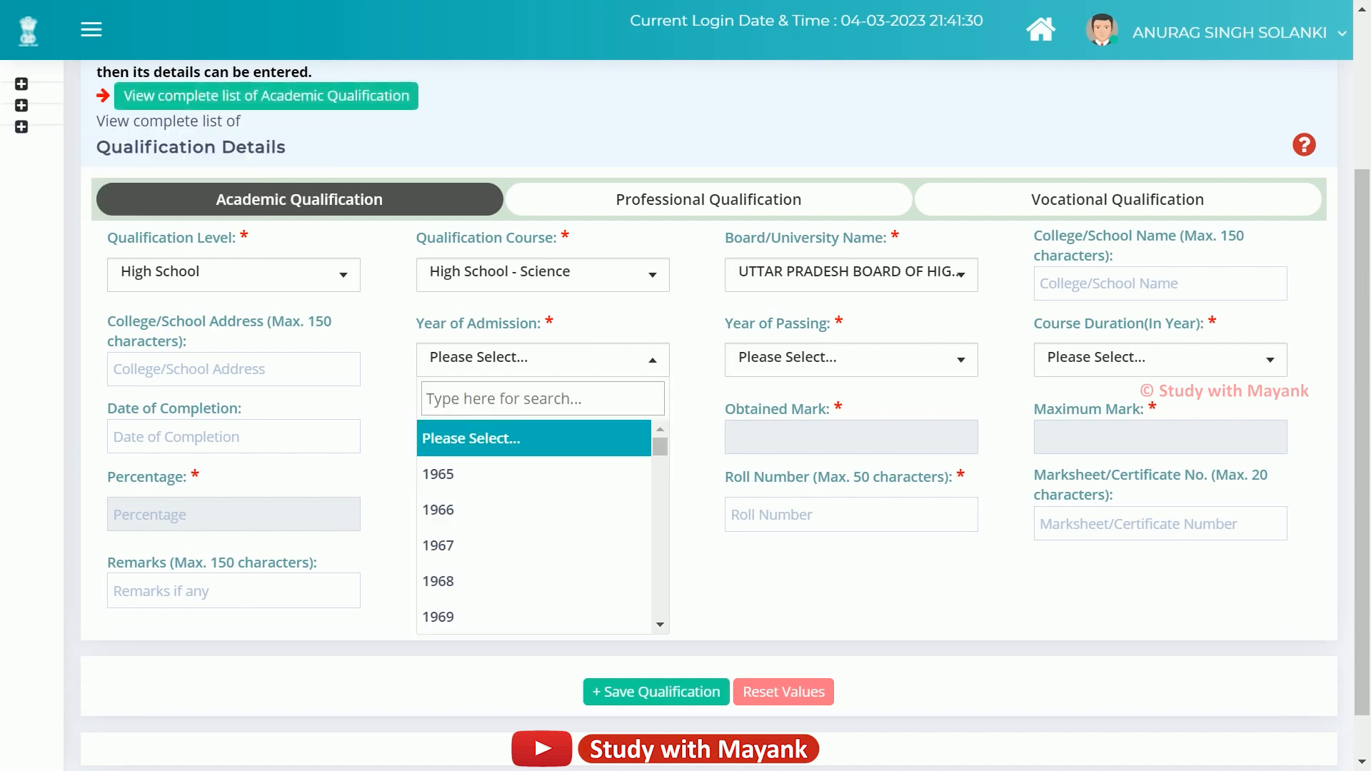
scroll(500, 529, "down", 15)
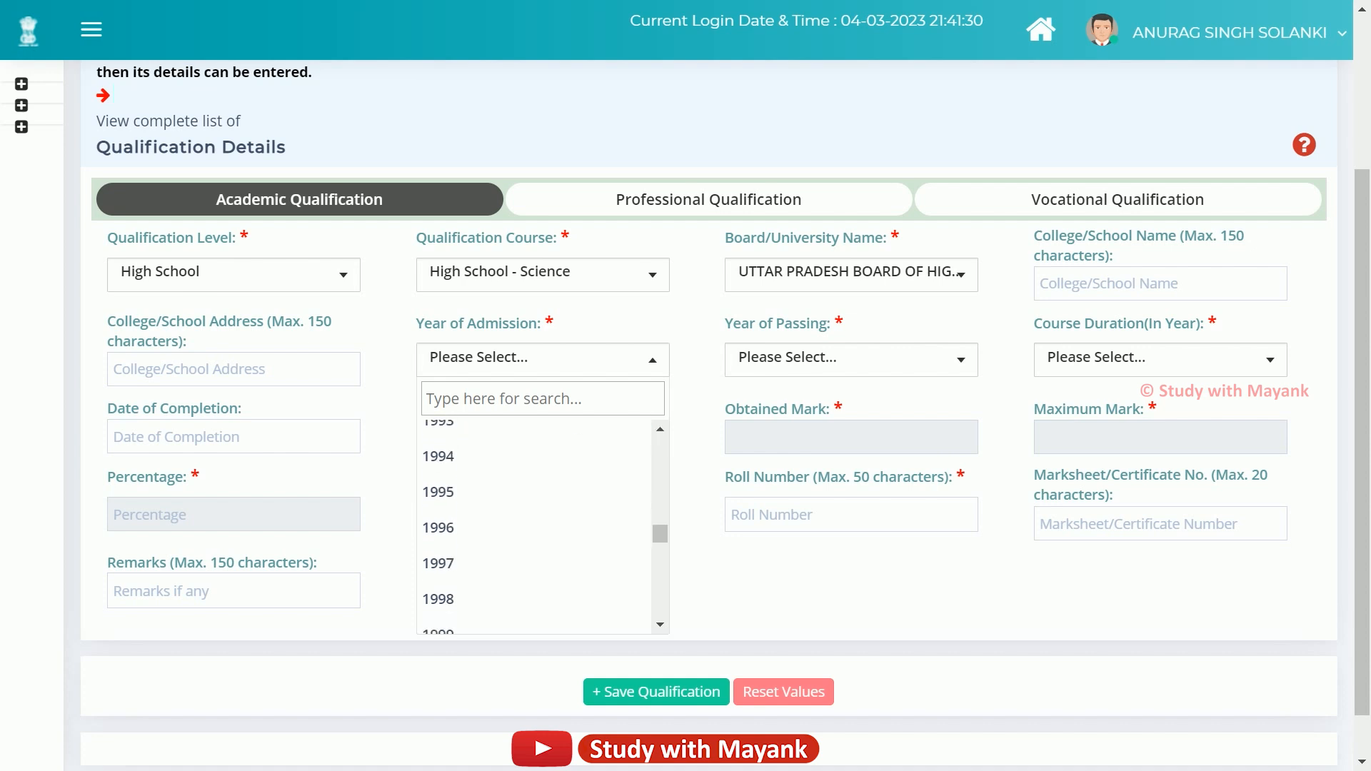
scroll(500, 529, "down", 1)
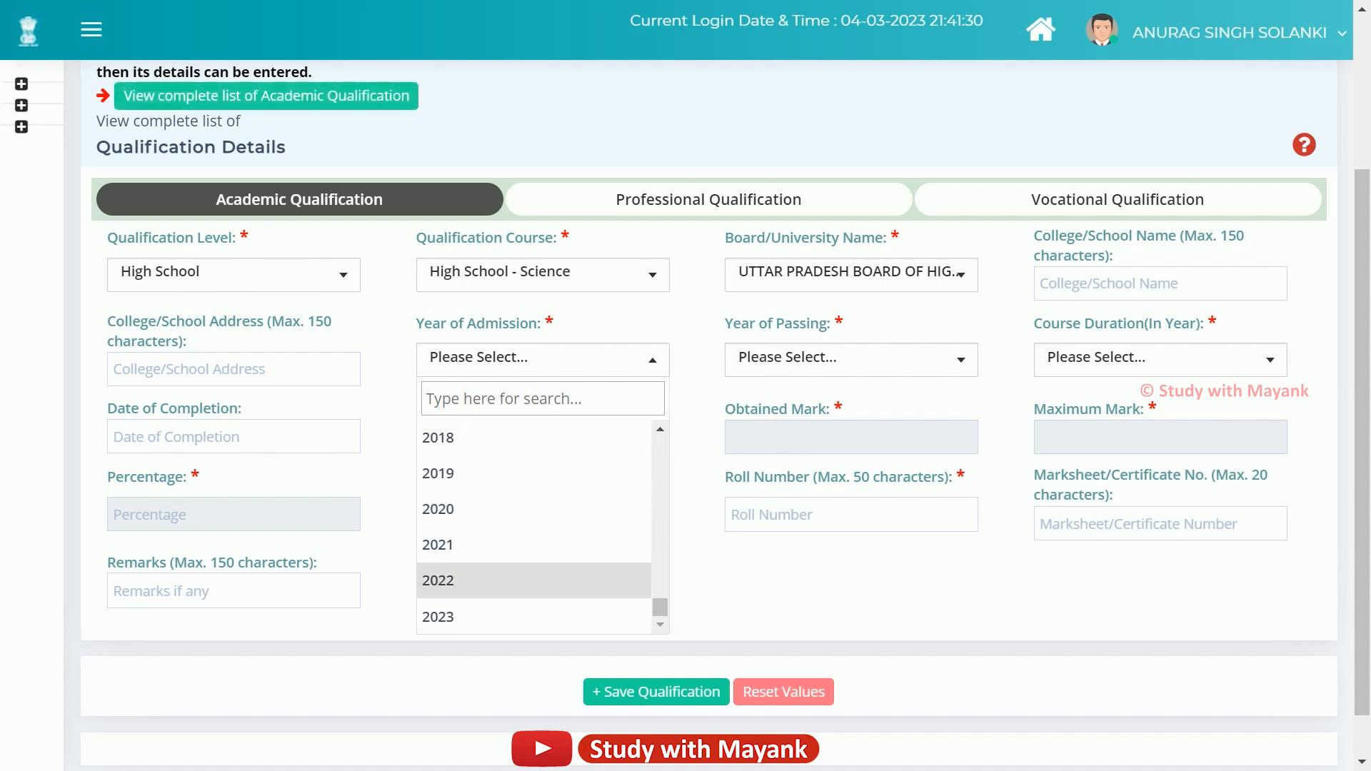
scroll(500, 473, "up", 2)
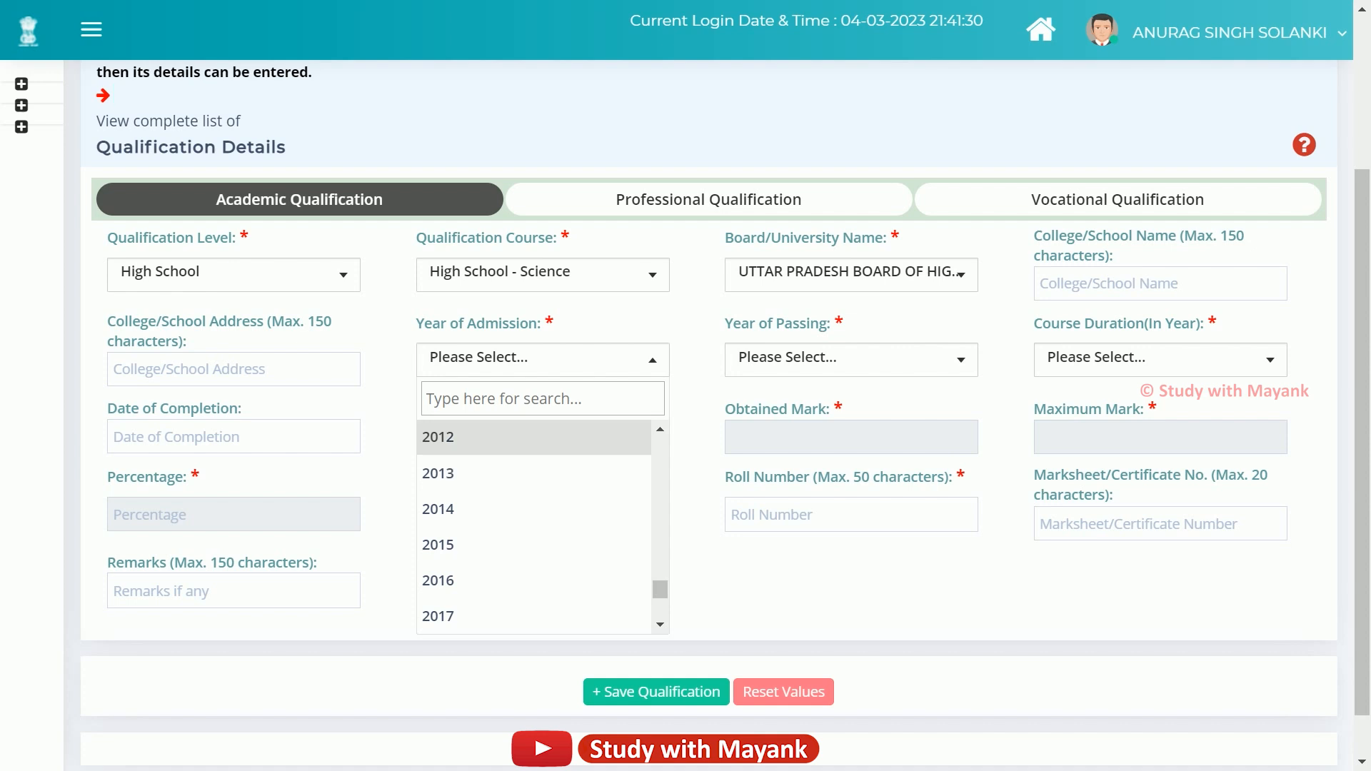
left_click(500, 437)
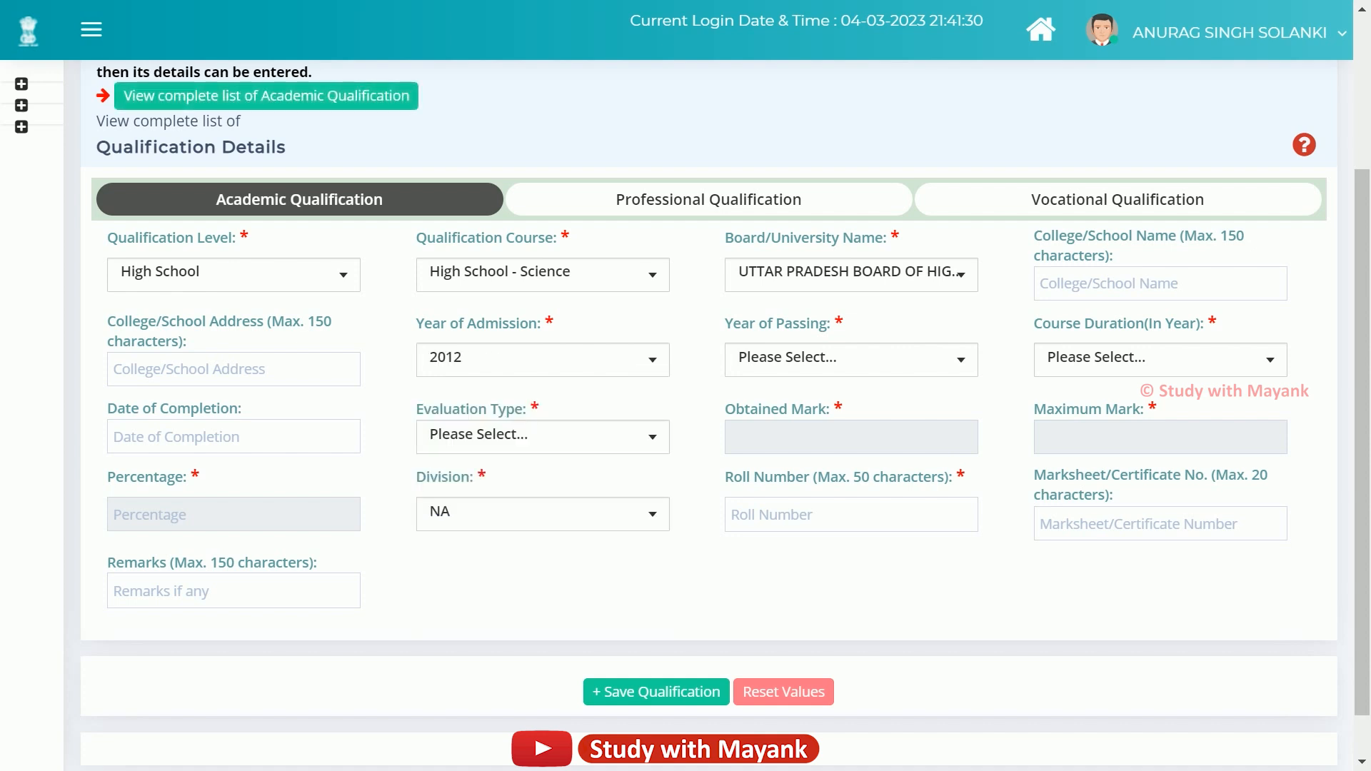
Set the Year of Passing to 2014 and the Course Duration to 02 Years.
left_click(821, 359)
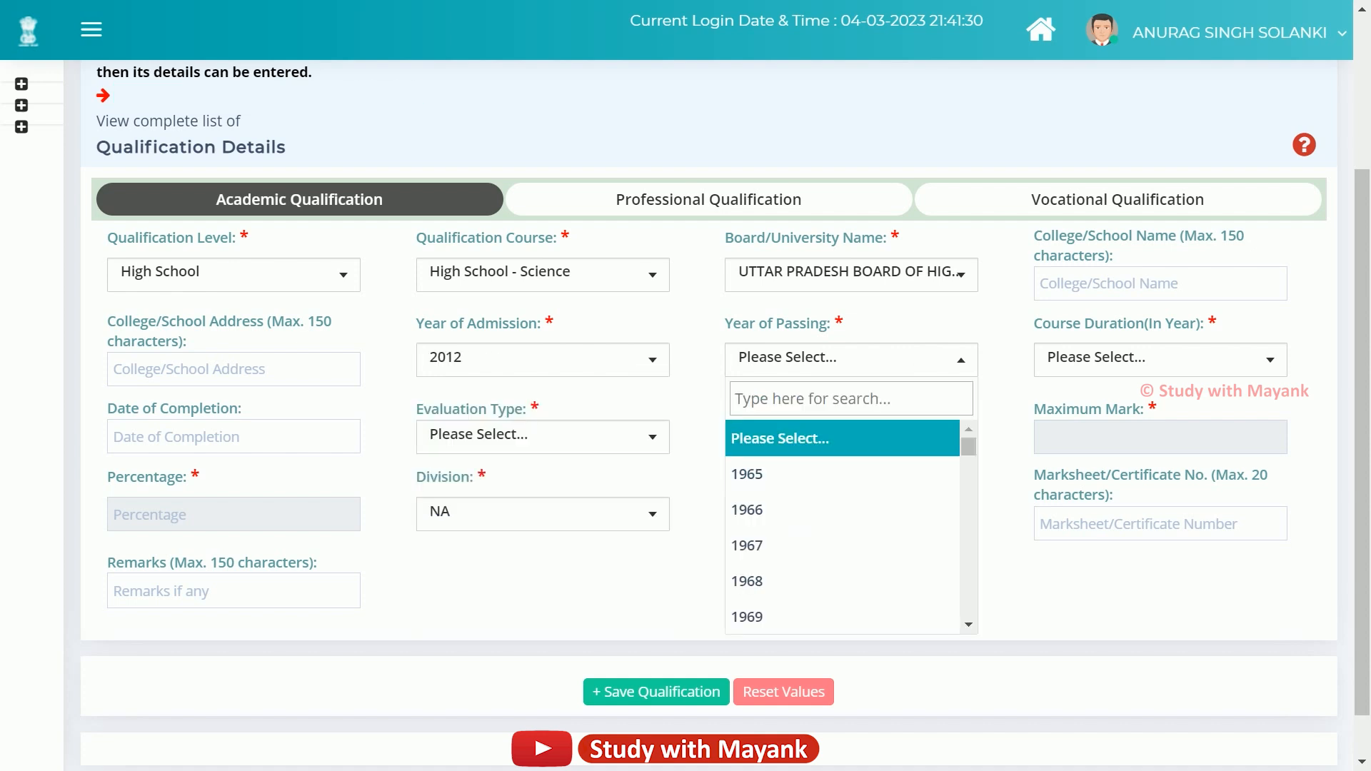
scroll(842, 511, "down", 6)
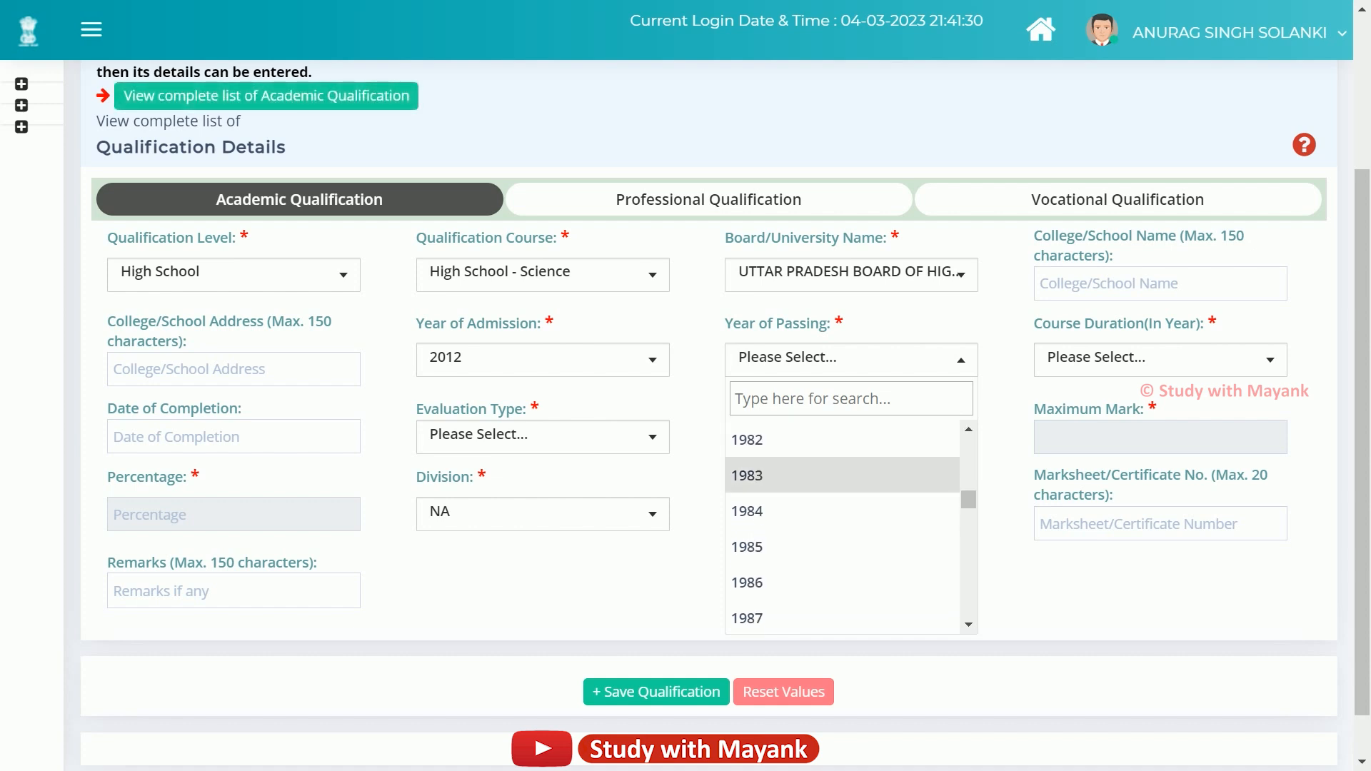
scroll(843, 511, "down", 11)
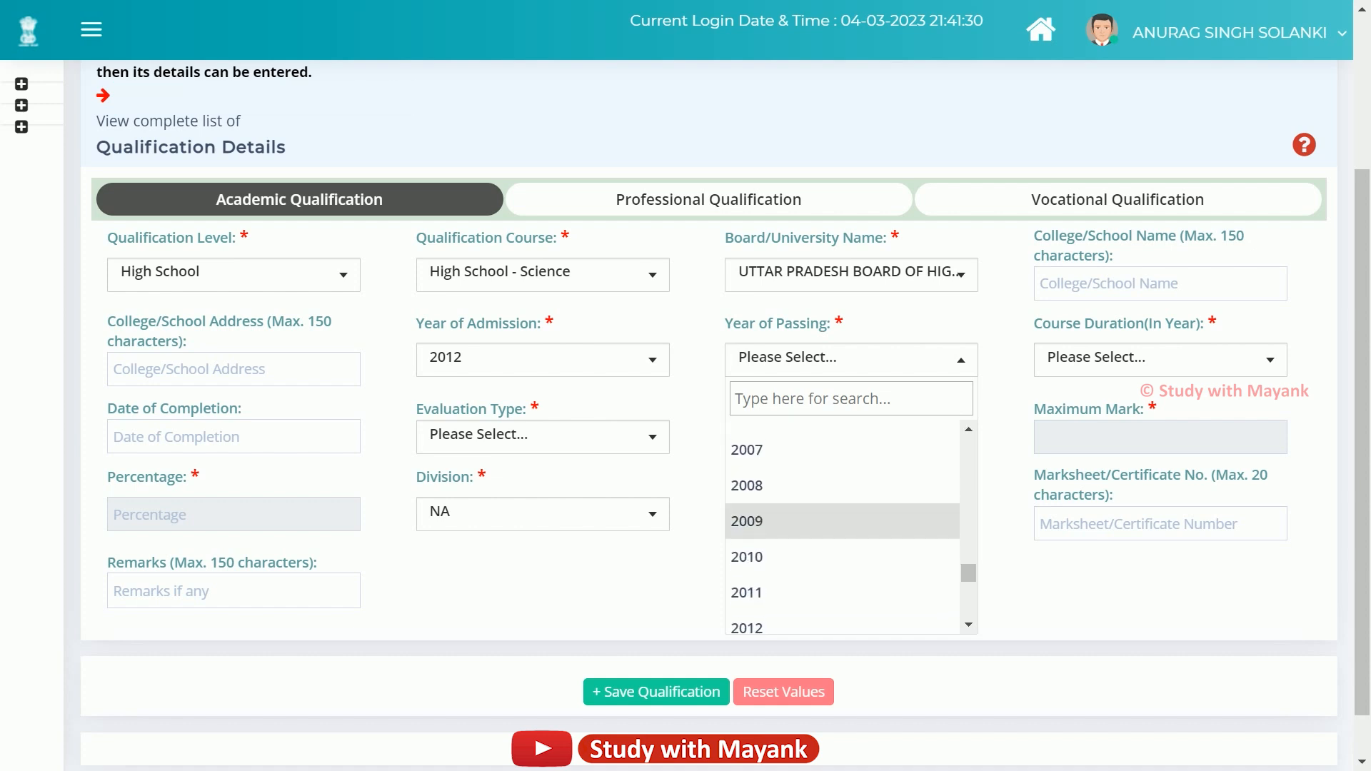
scroll(843, 477, "up", 1)
left_click(843, 513)
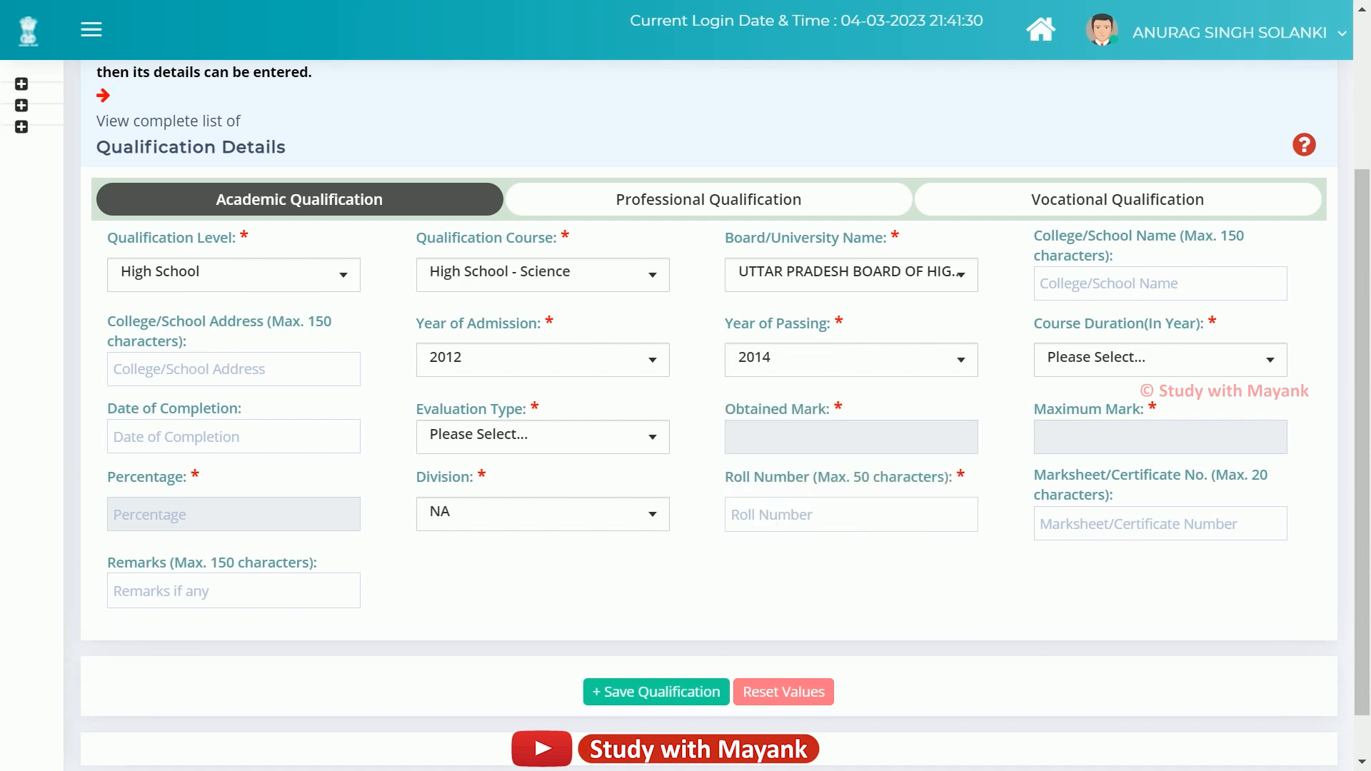
left_click(1160, 360)
scroll(1151, 545, "down", 6)
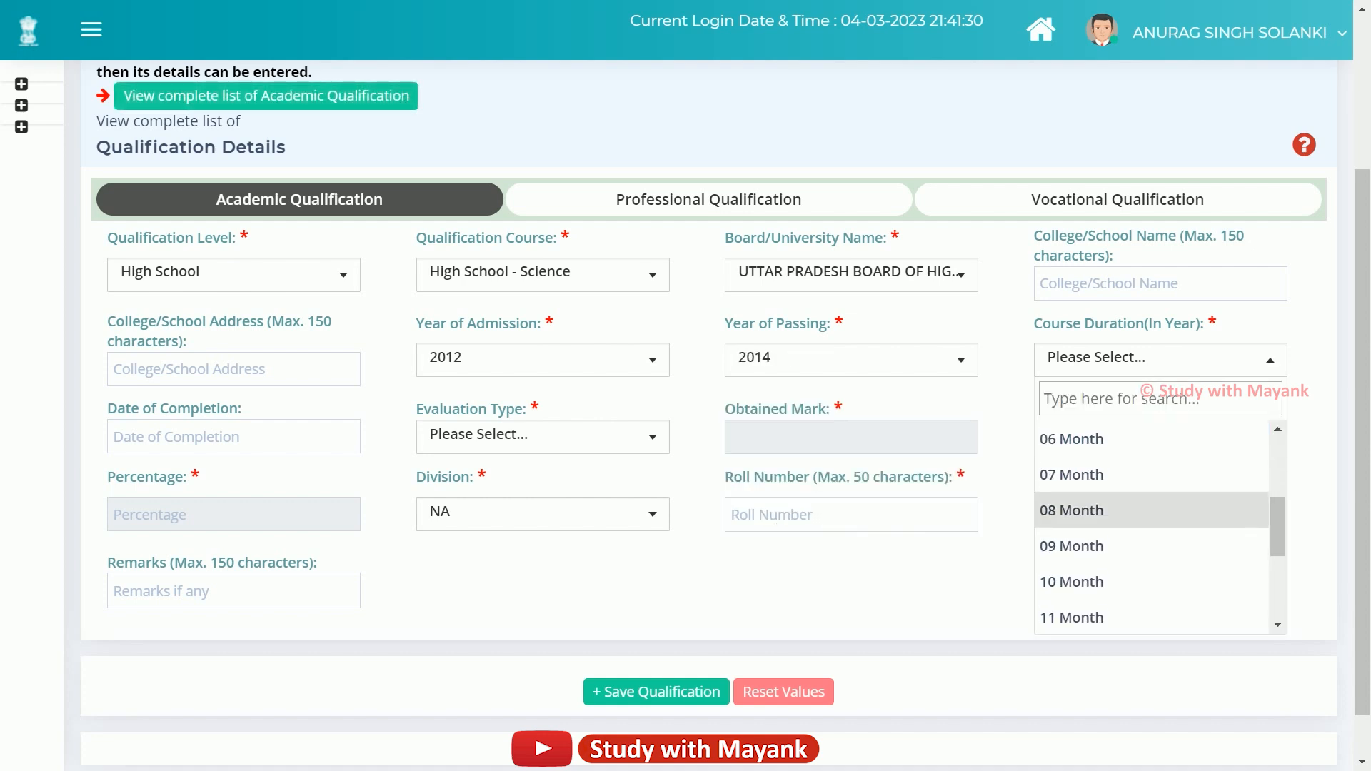
left_click(1067, 475)
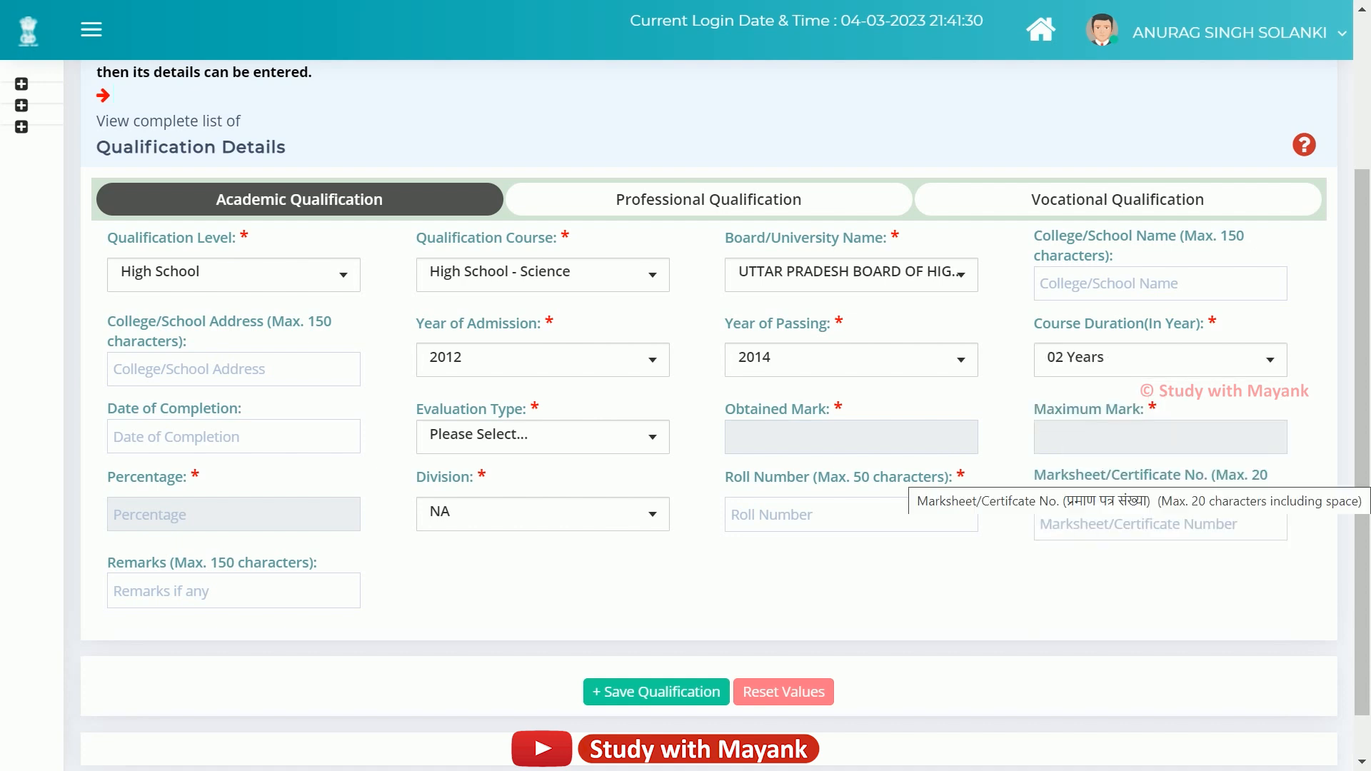
left_click(543, 437)
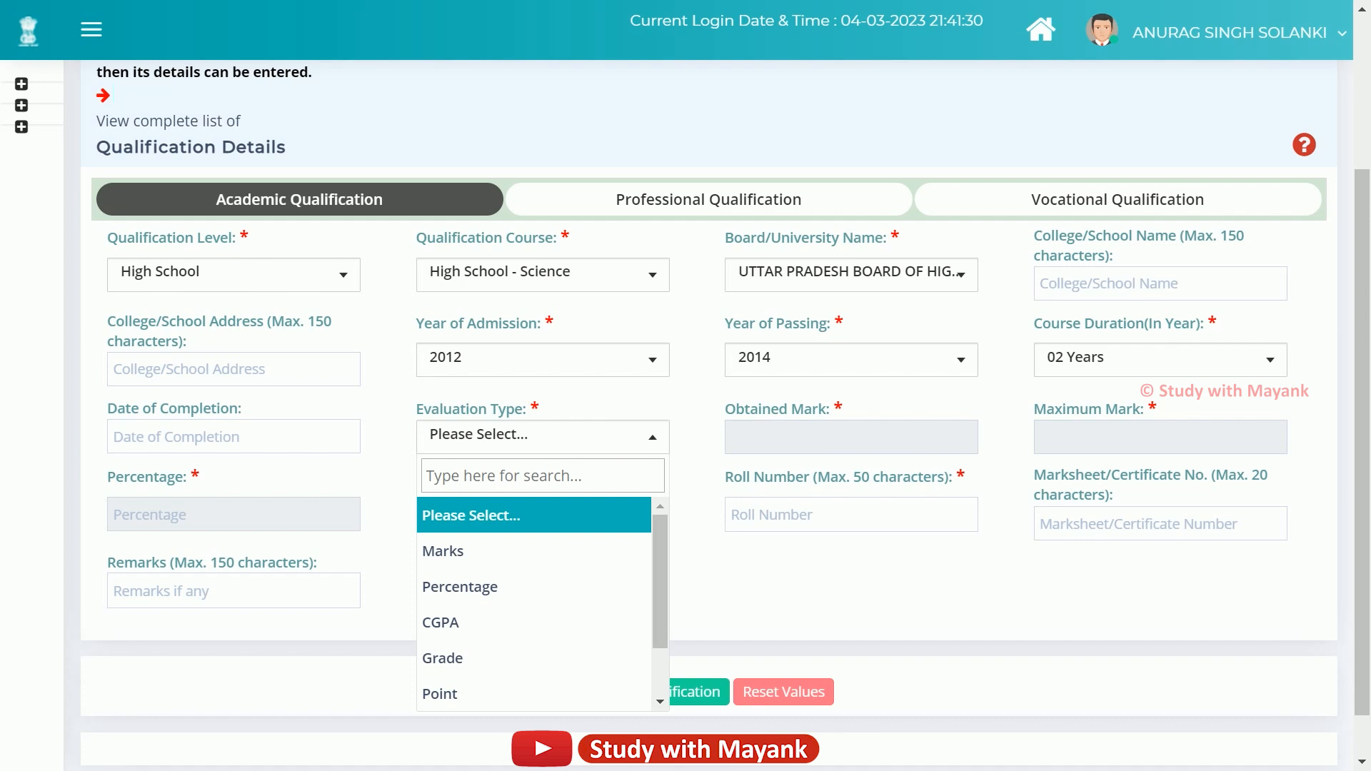
Review the Date of Completion and Evaluation Type fields, then choose Marks as the evaluation type.
left_click(439, 518)
left_click_drag(107, 409, 243, 409)
left_click(247, 410)
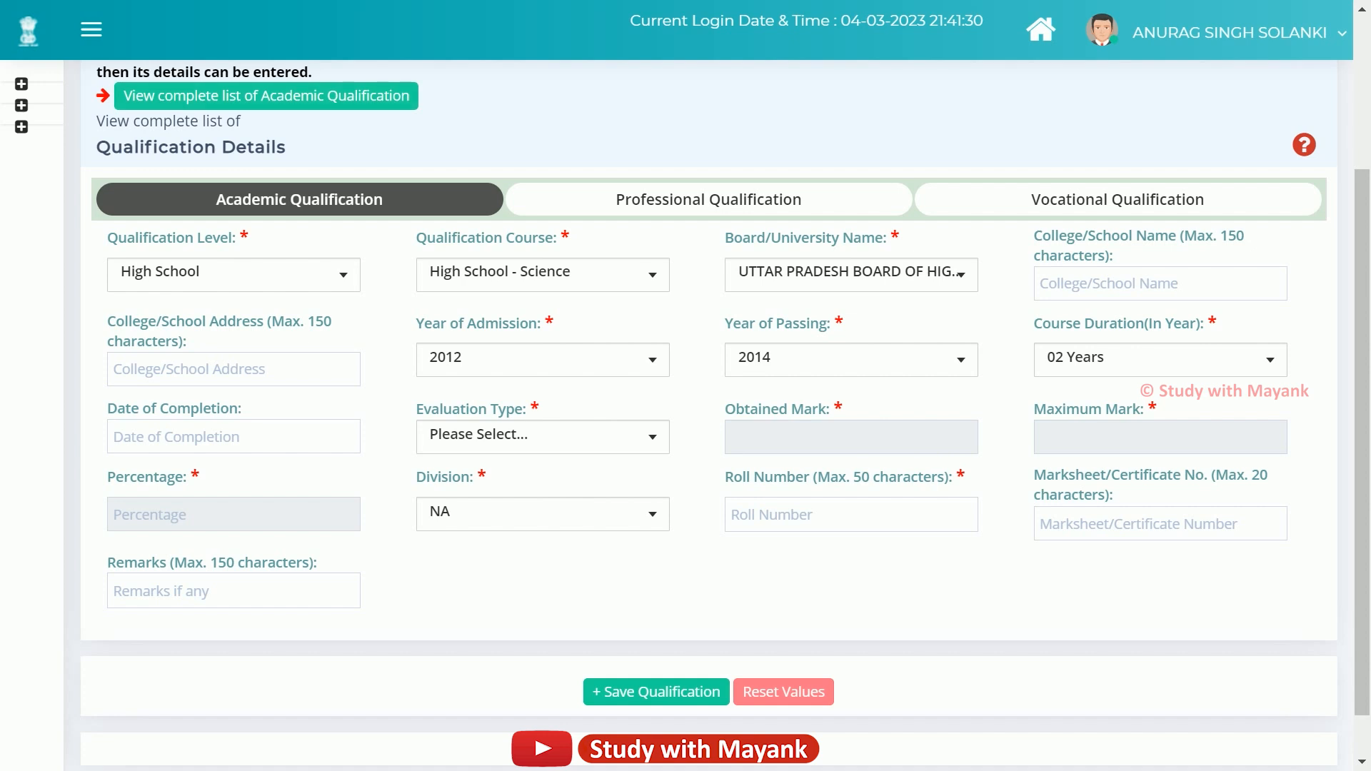
left_click(228, 437)
left_click(437, 409)
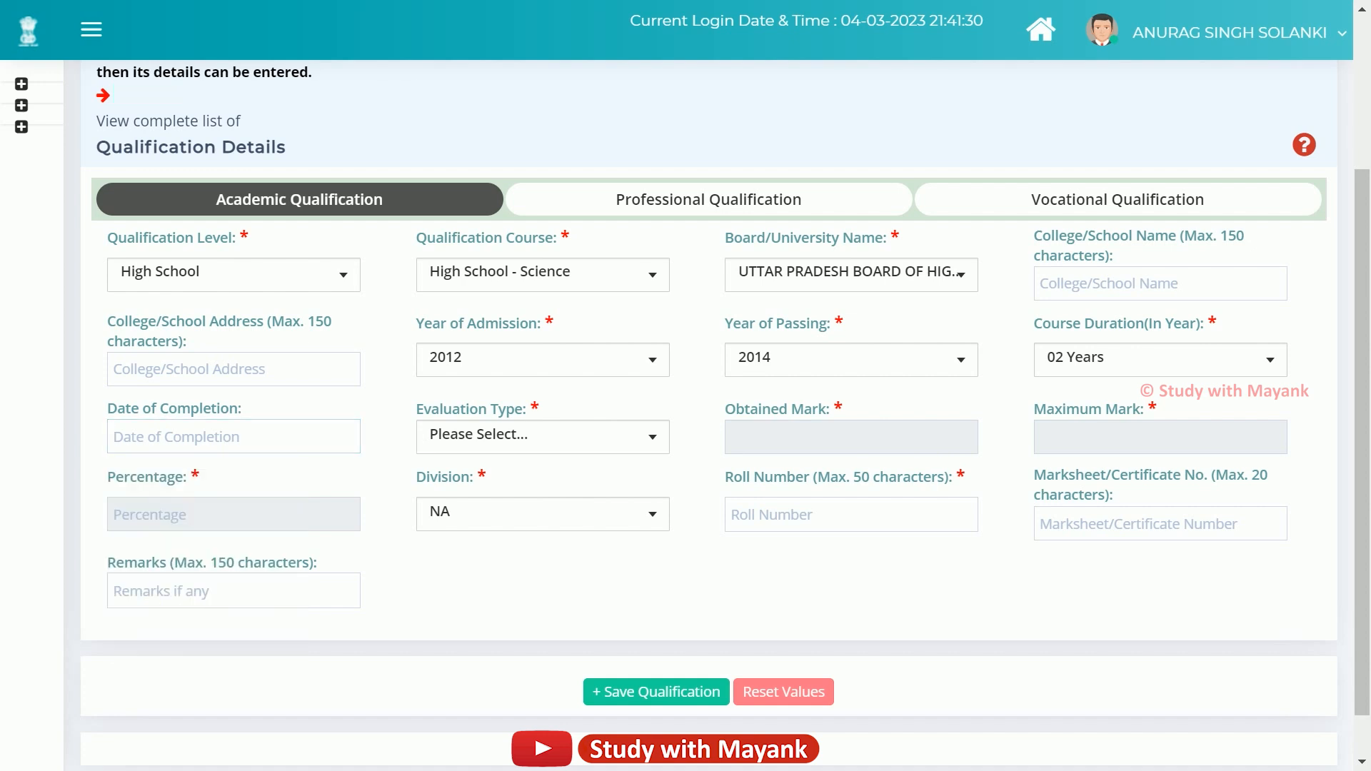
left_click_drag(417, 409, 529, 409)
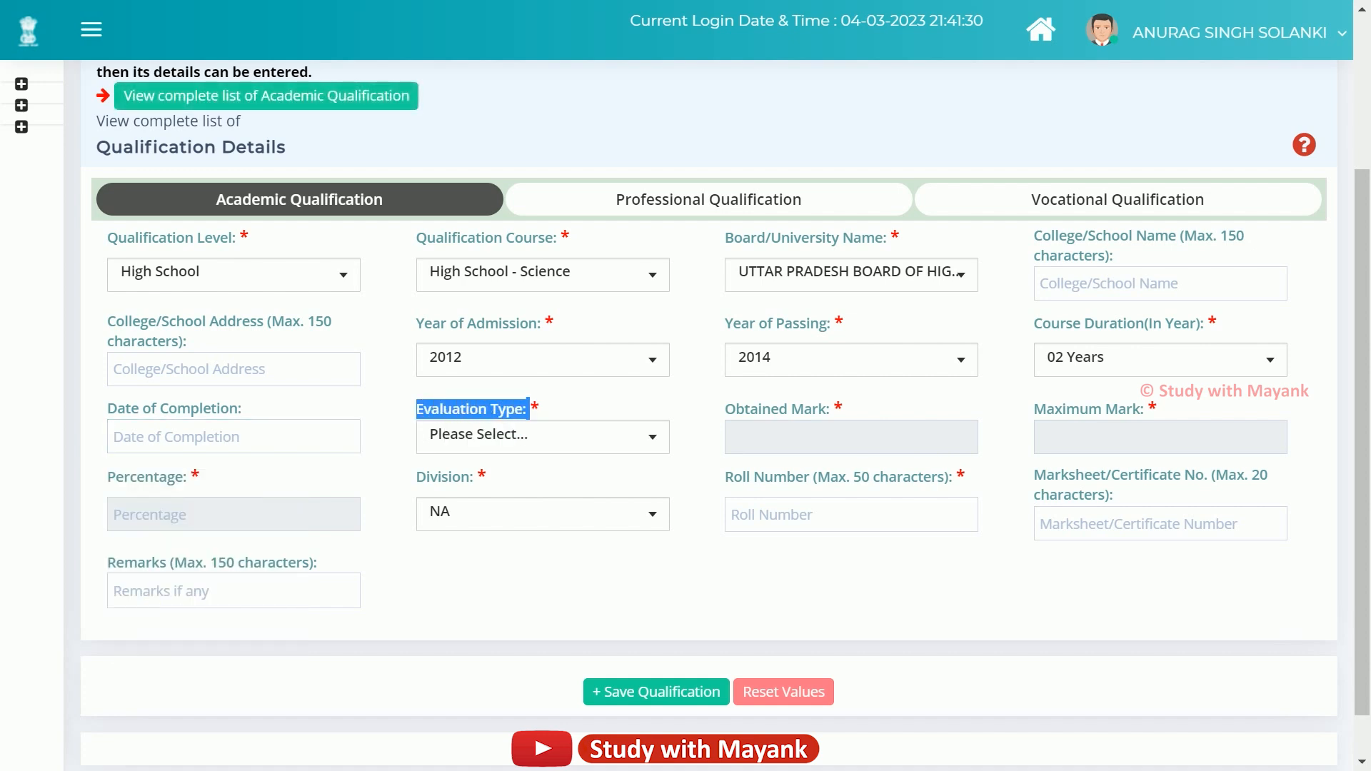
left_click(543, 441)
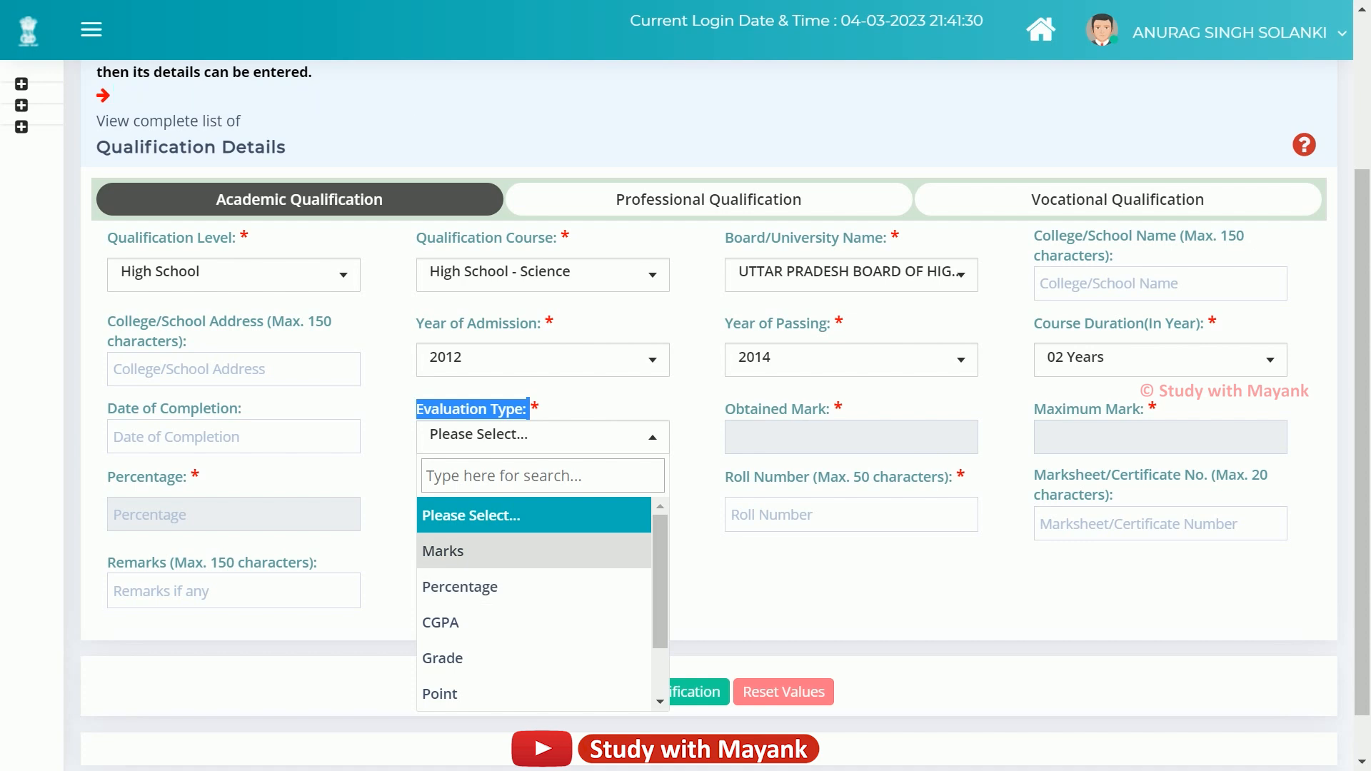
left_click(464, 550)
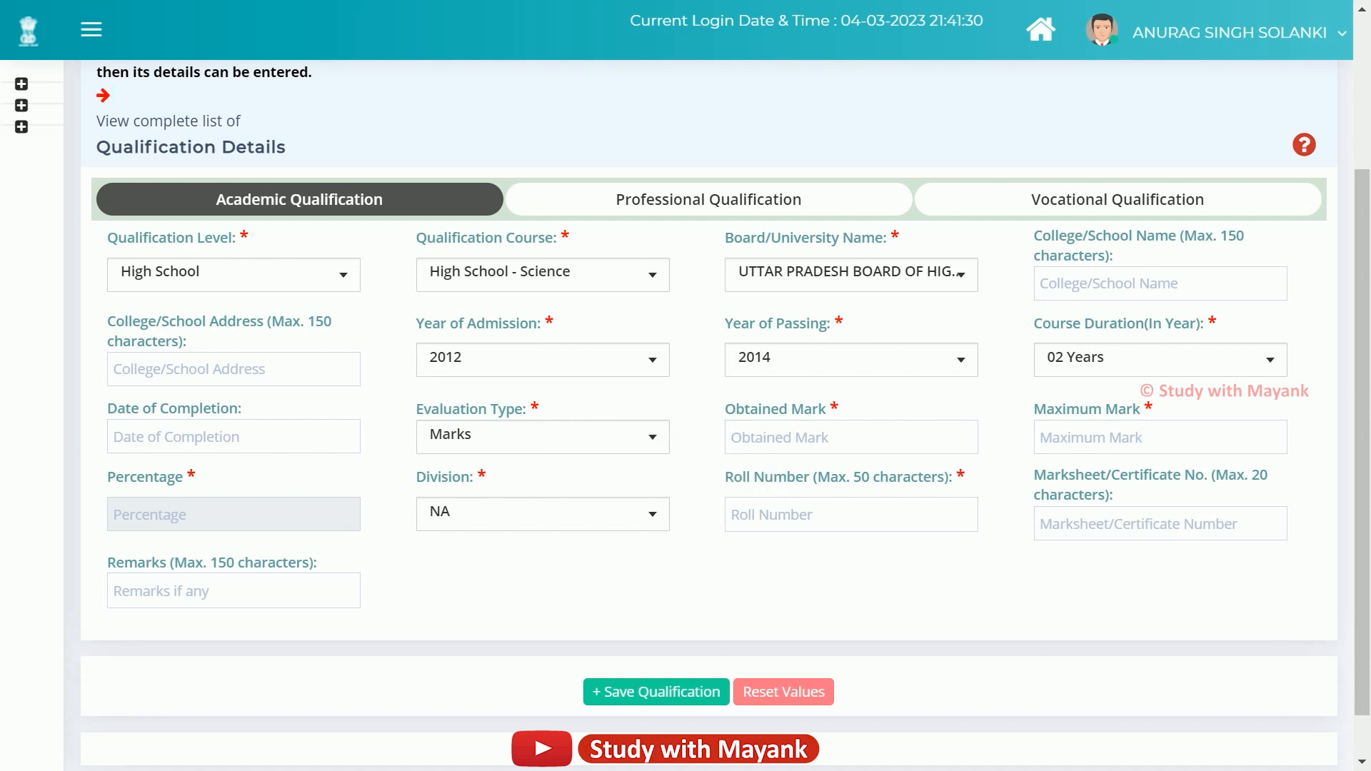
Try the Obtained Mark, Division, Roll Number and Marksheet fields, leaving Division at NA.
left_click(789, 433)
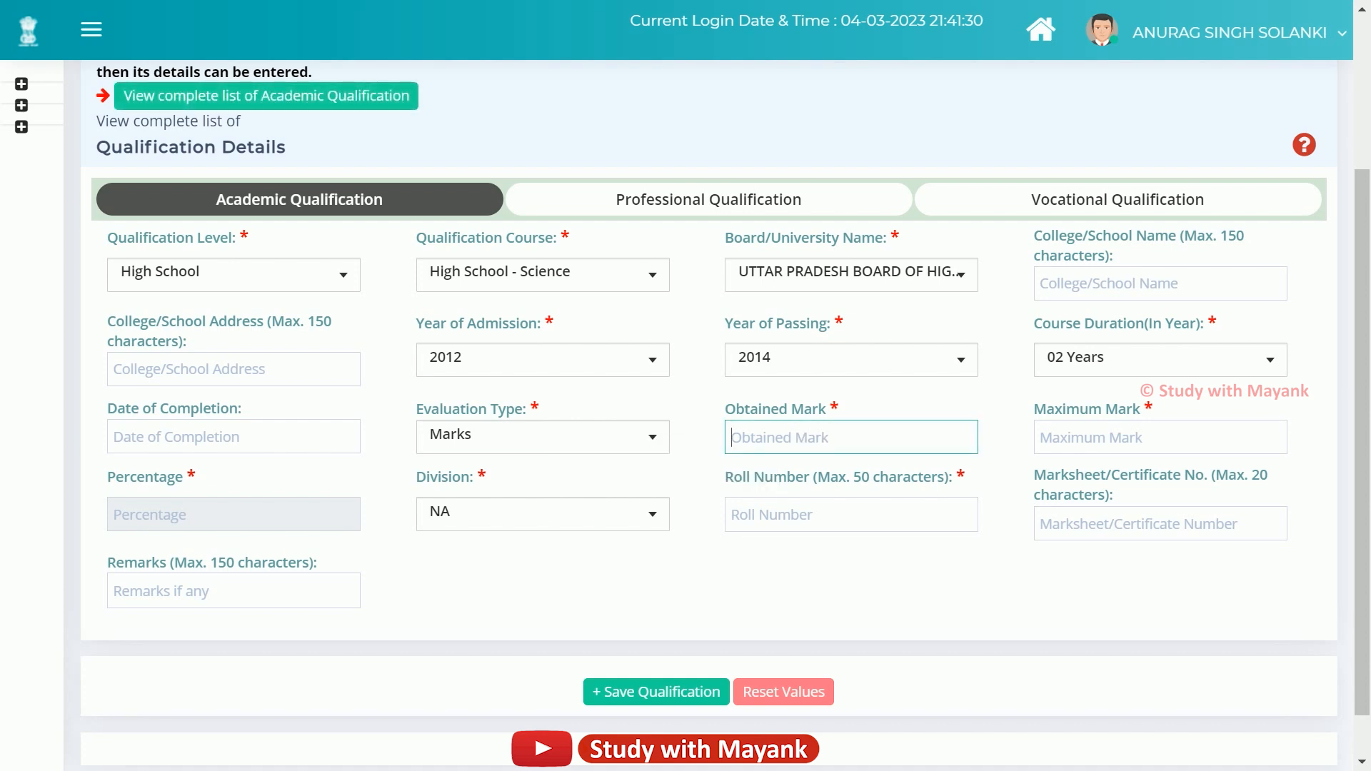
left_click(1008, 457)
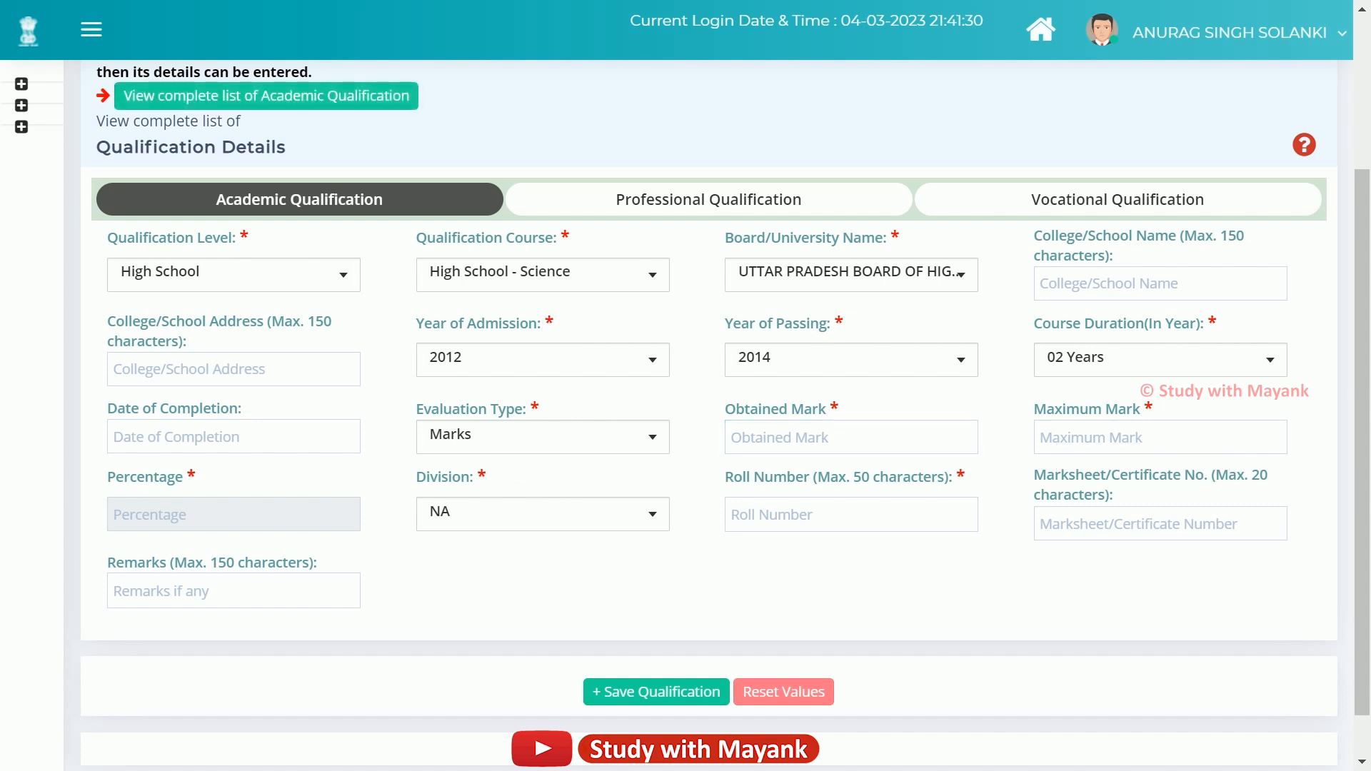
left_click(592, 519)
left_click(593, 519)
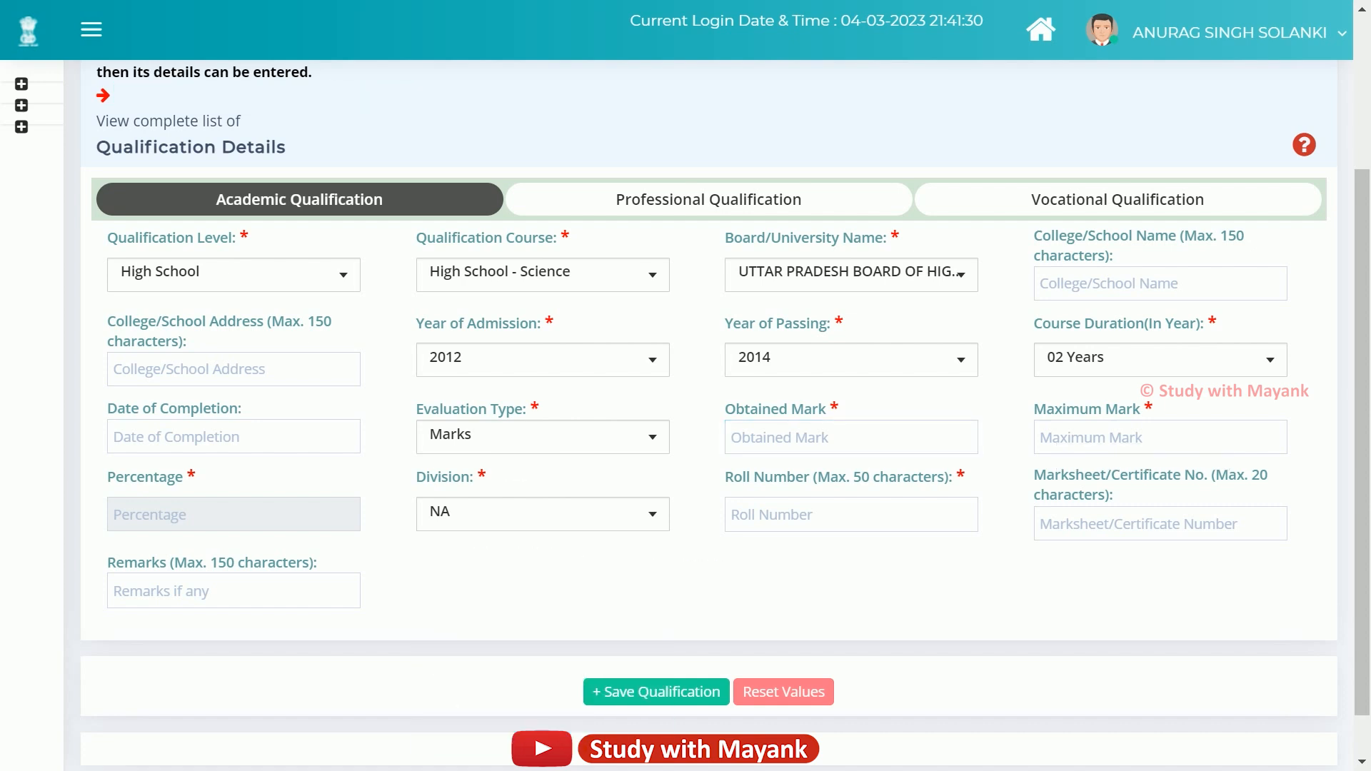
left_click(896, 515)
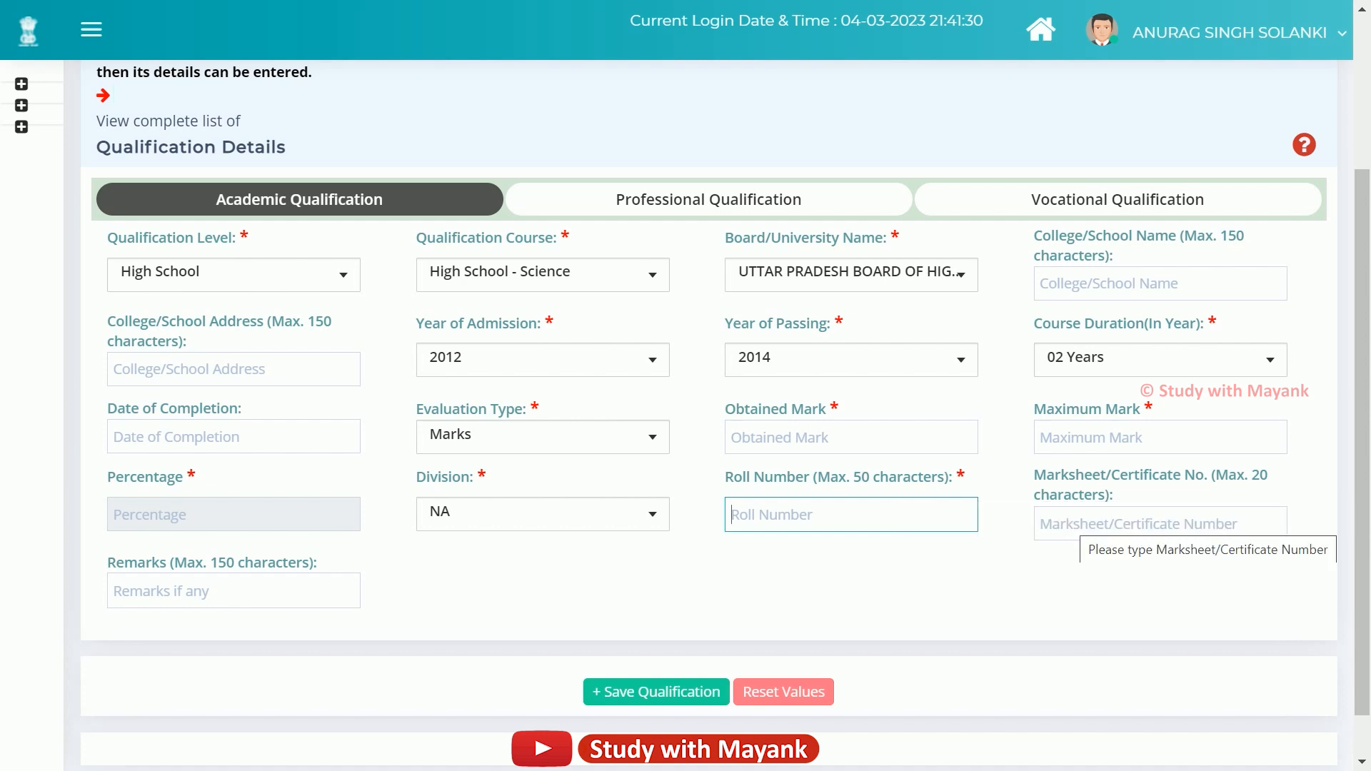
left_click(1081, 524)
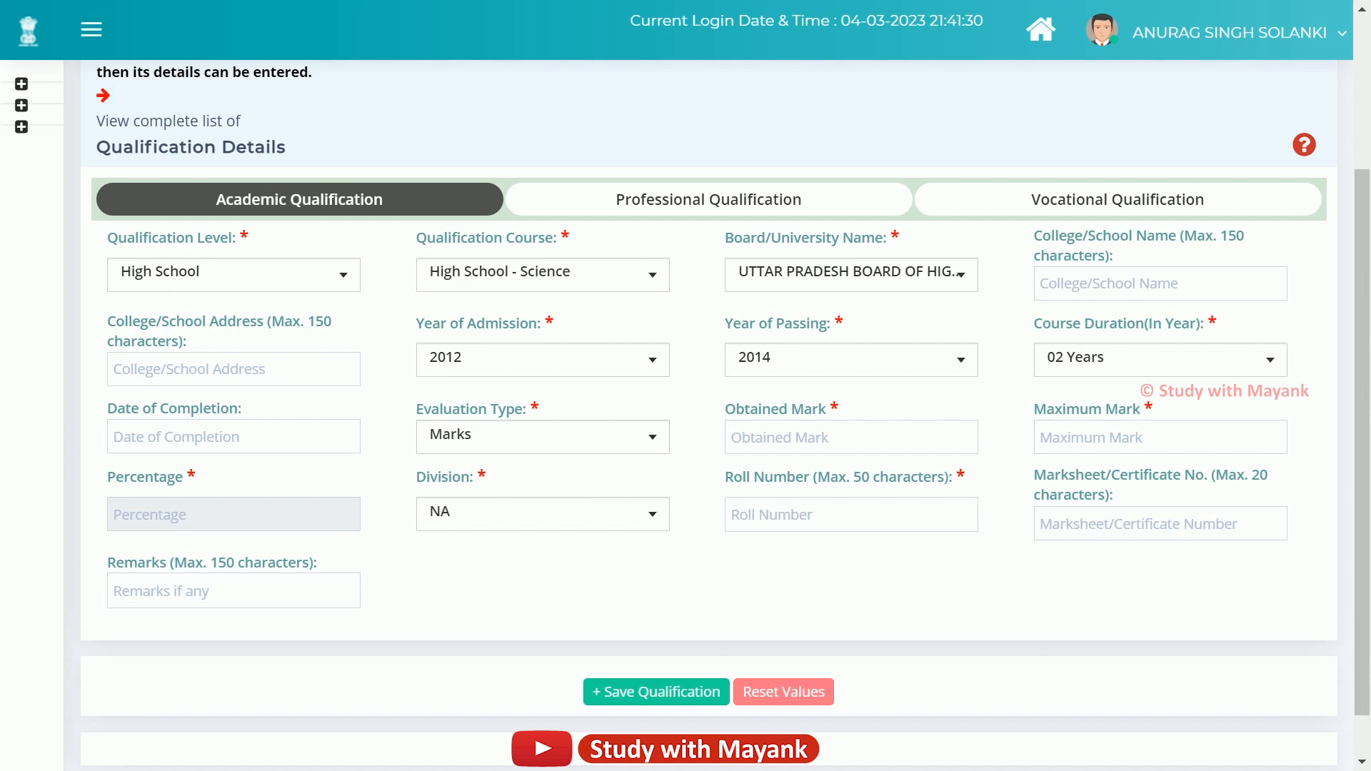
Enter Obtained Mark 400 and Maximum Mark 600 so Percentage shows 66.67.
left_click(838, 439)
type("400")
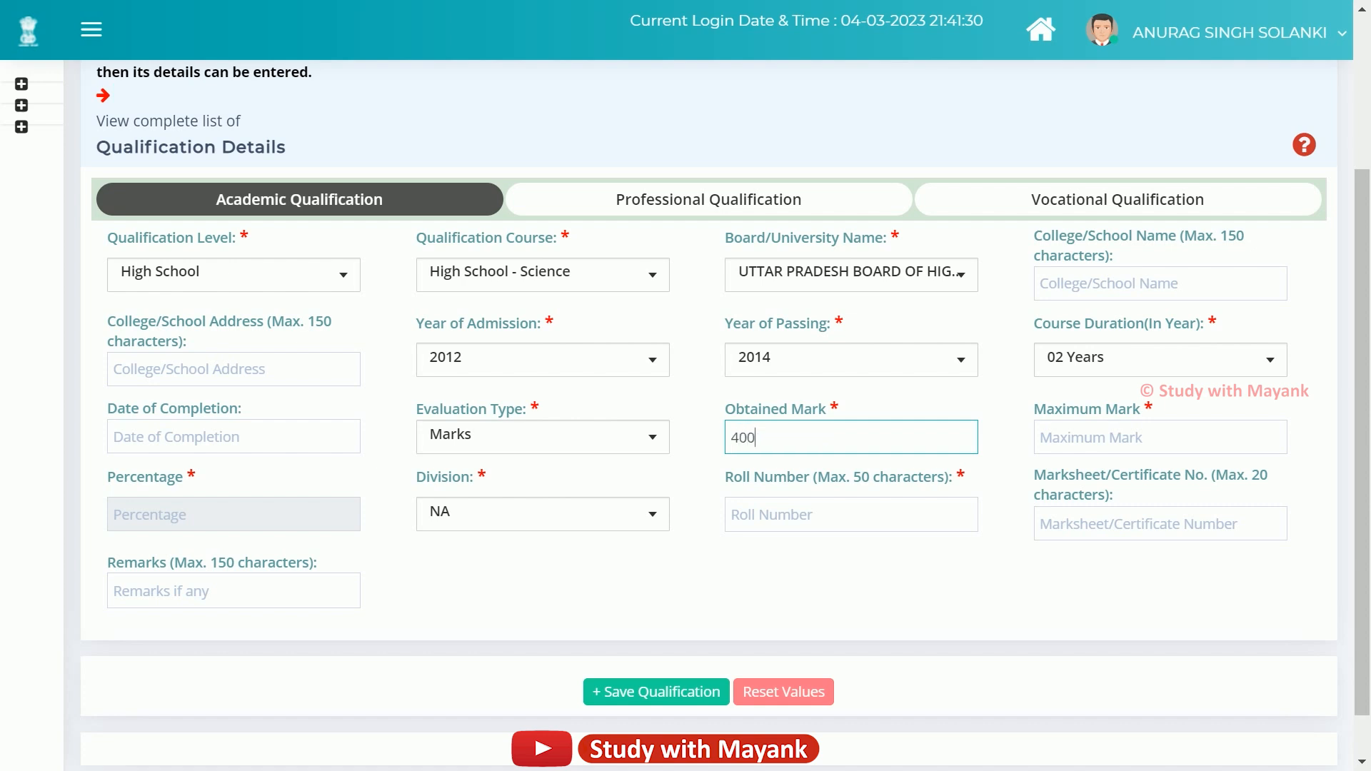
left_click(1059, 437)
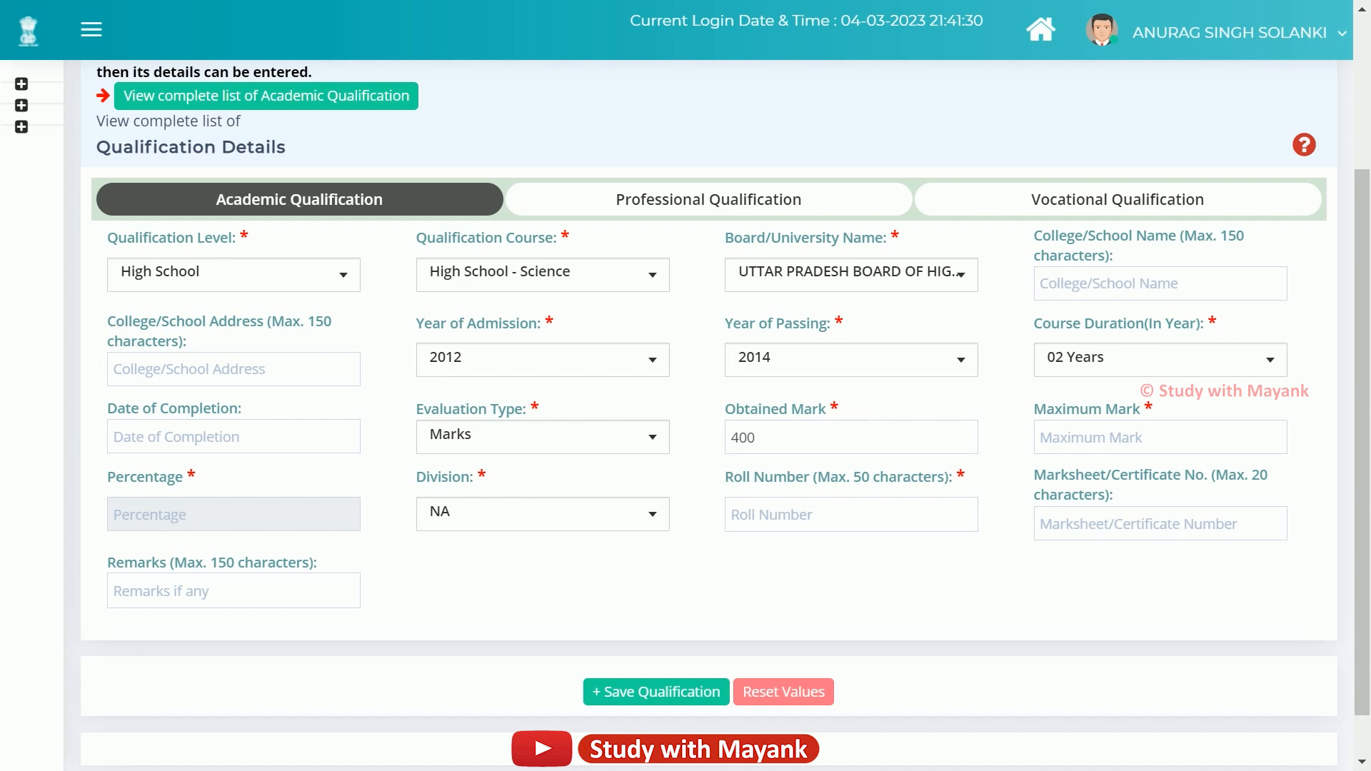
left_click(1058, 437)
type("600")
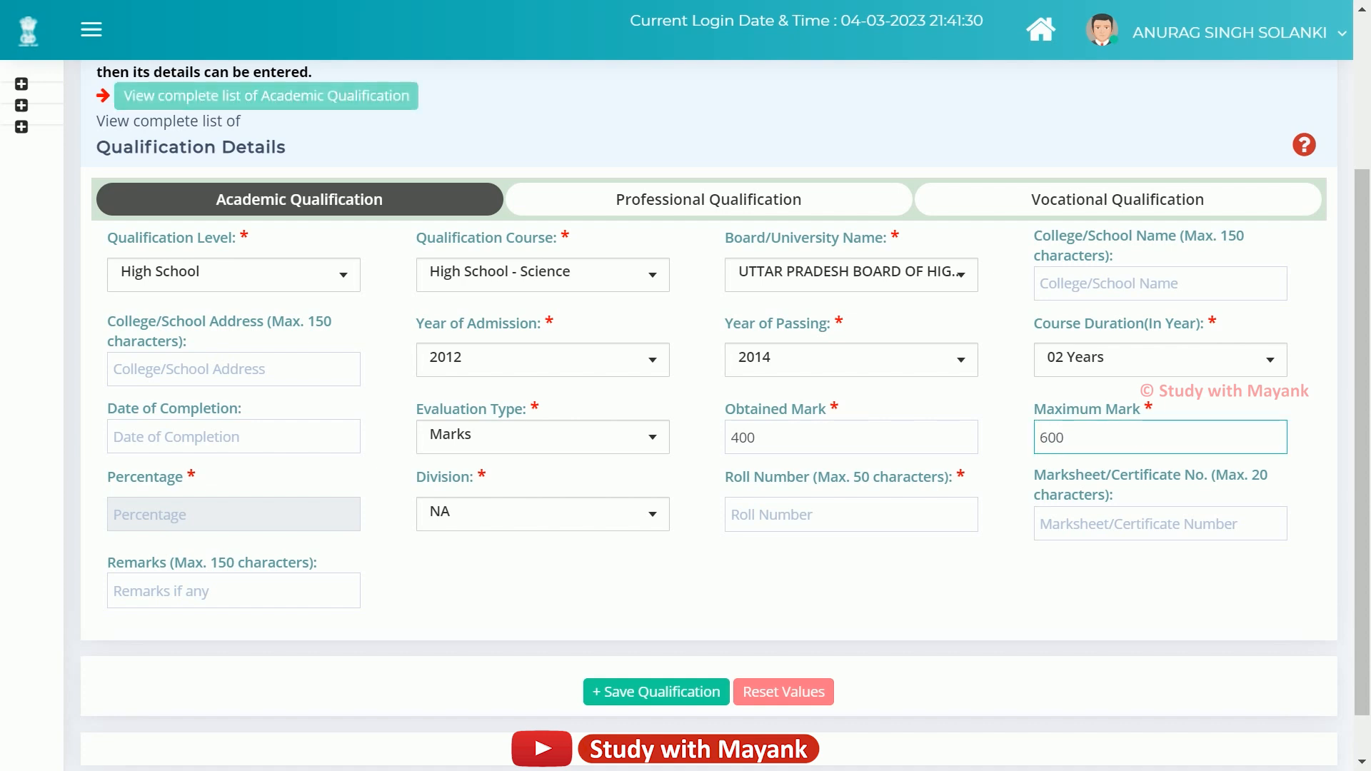
key("Tab")
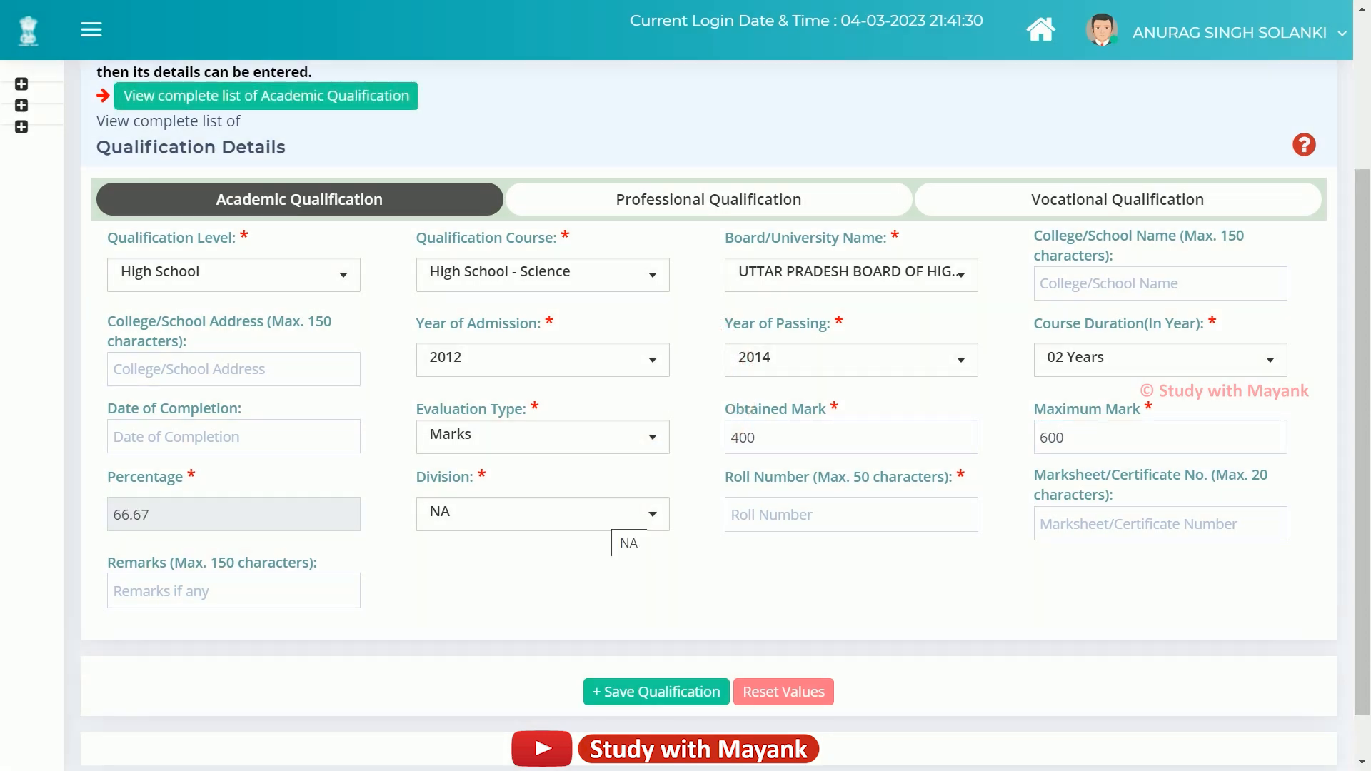
left_click(612, 515)
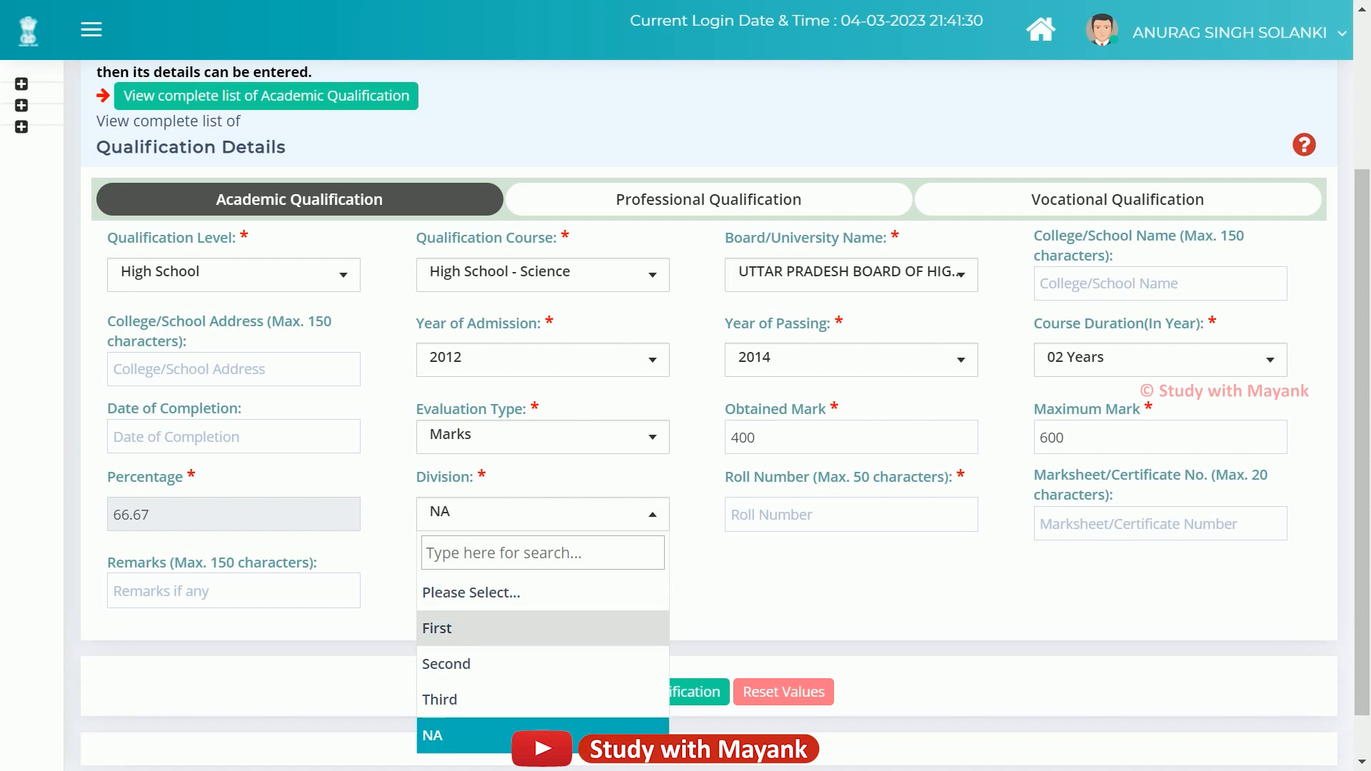
Choose First division, enter the roll and marksheet numbers, and save the High School qualification.
left_click(500, 628)
left_click(850, 514)
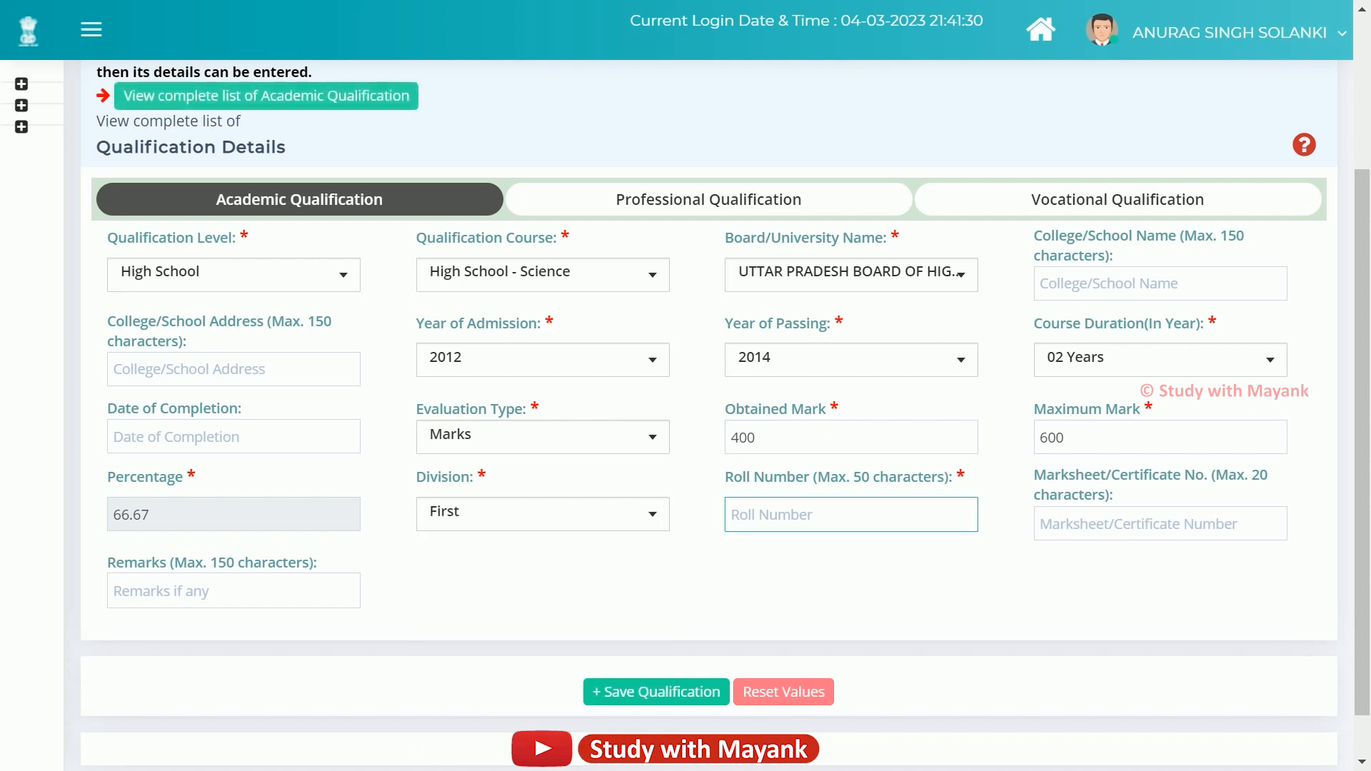
left_click(1007, 517)
left_click(1067, 517)
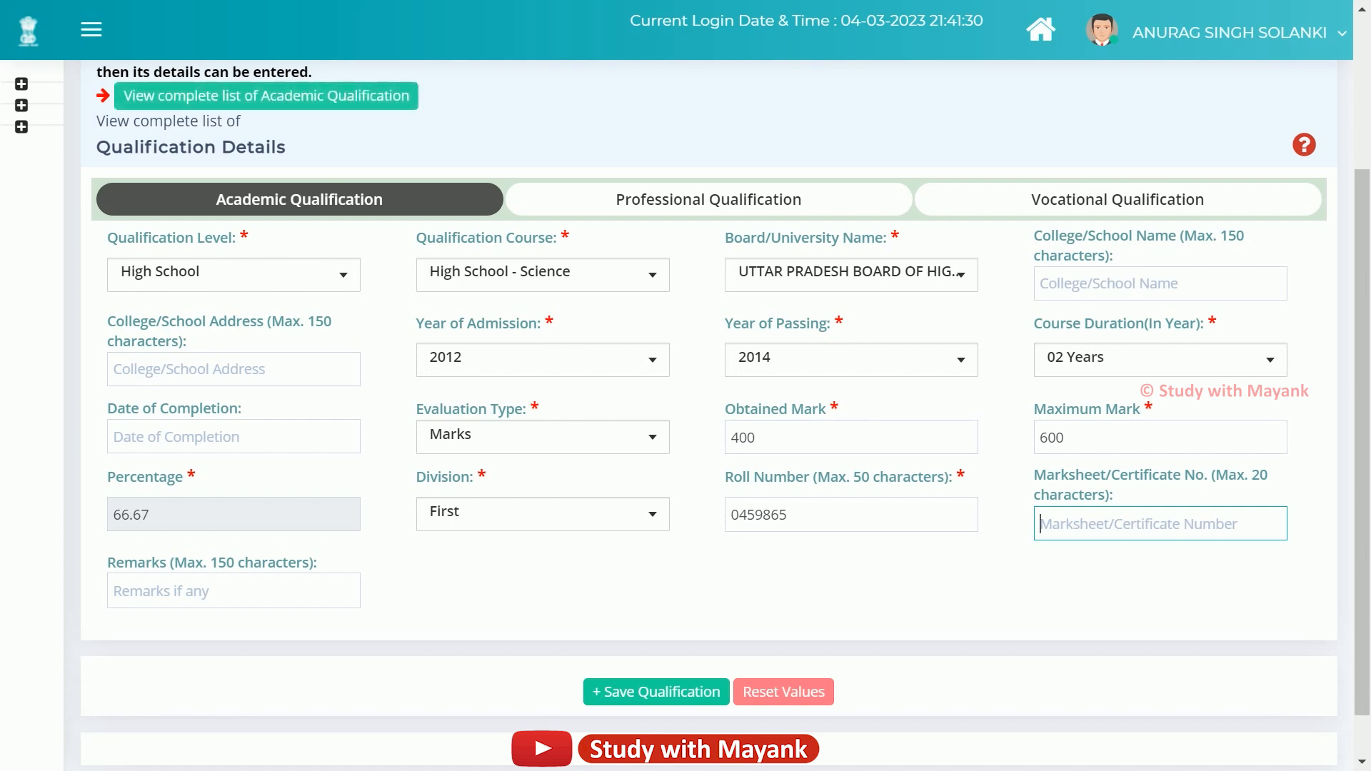
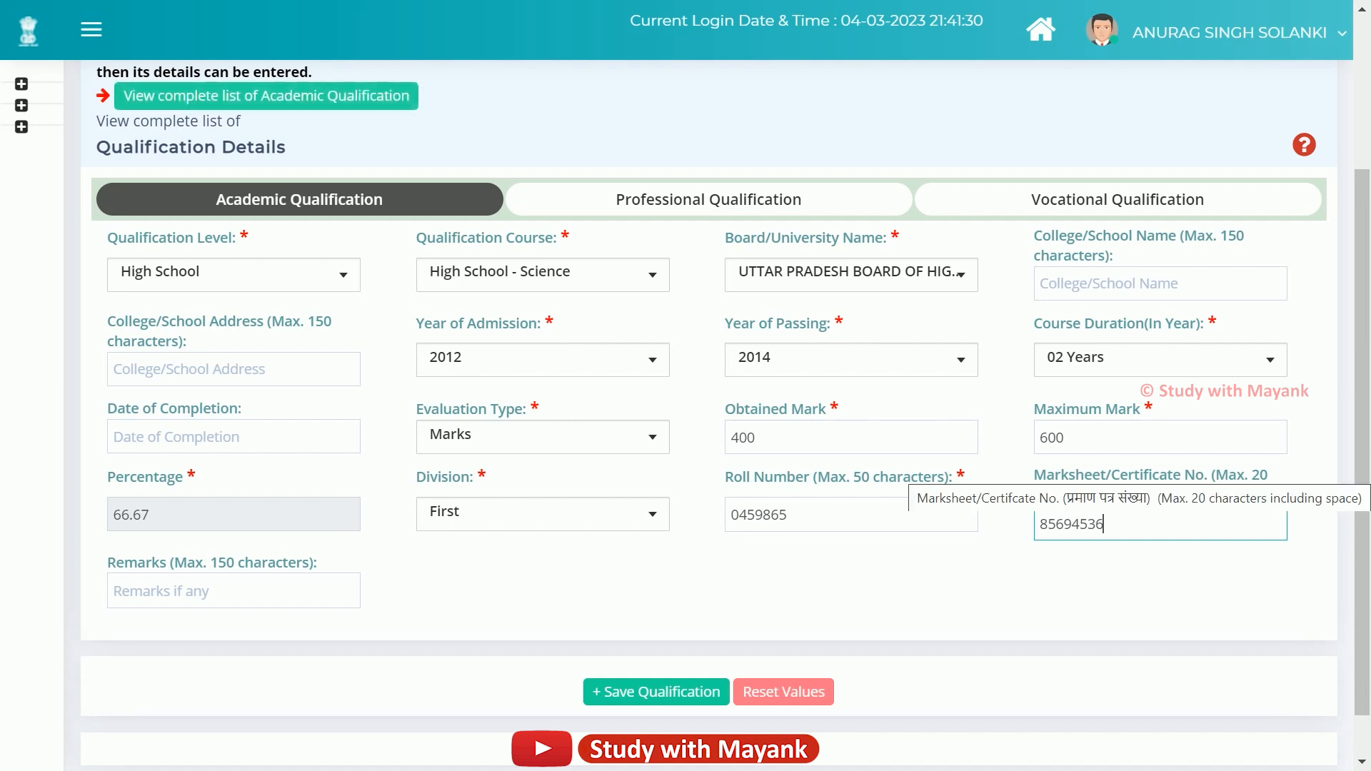
left_click(660, 692)
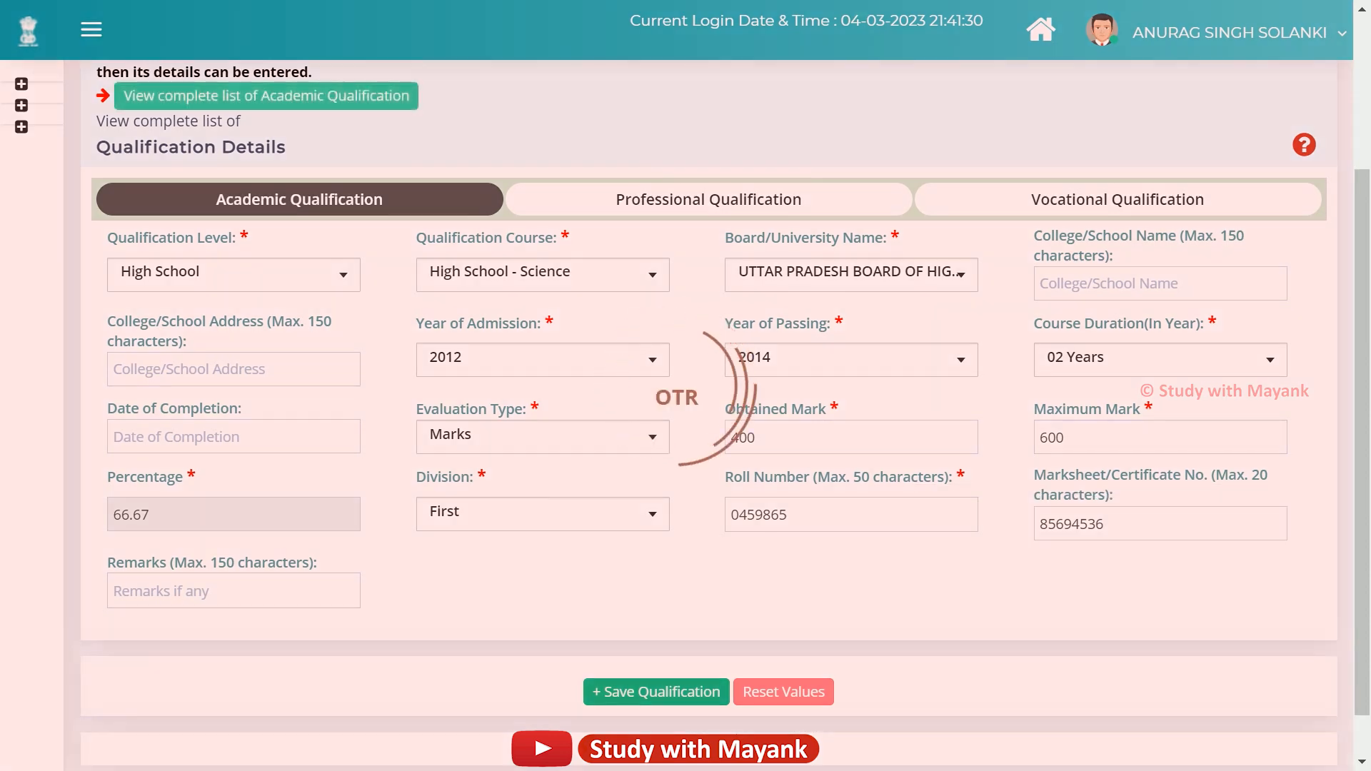
Start a second qualification entry below the saved High School - Science row, with level Inter Mediate.
scroll(684, 696, "down", 1)
scroll(718, 416, "down", 2)
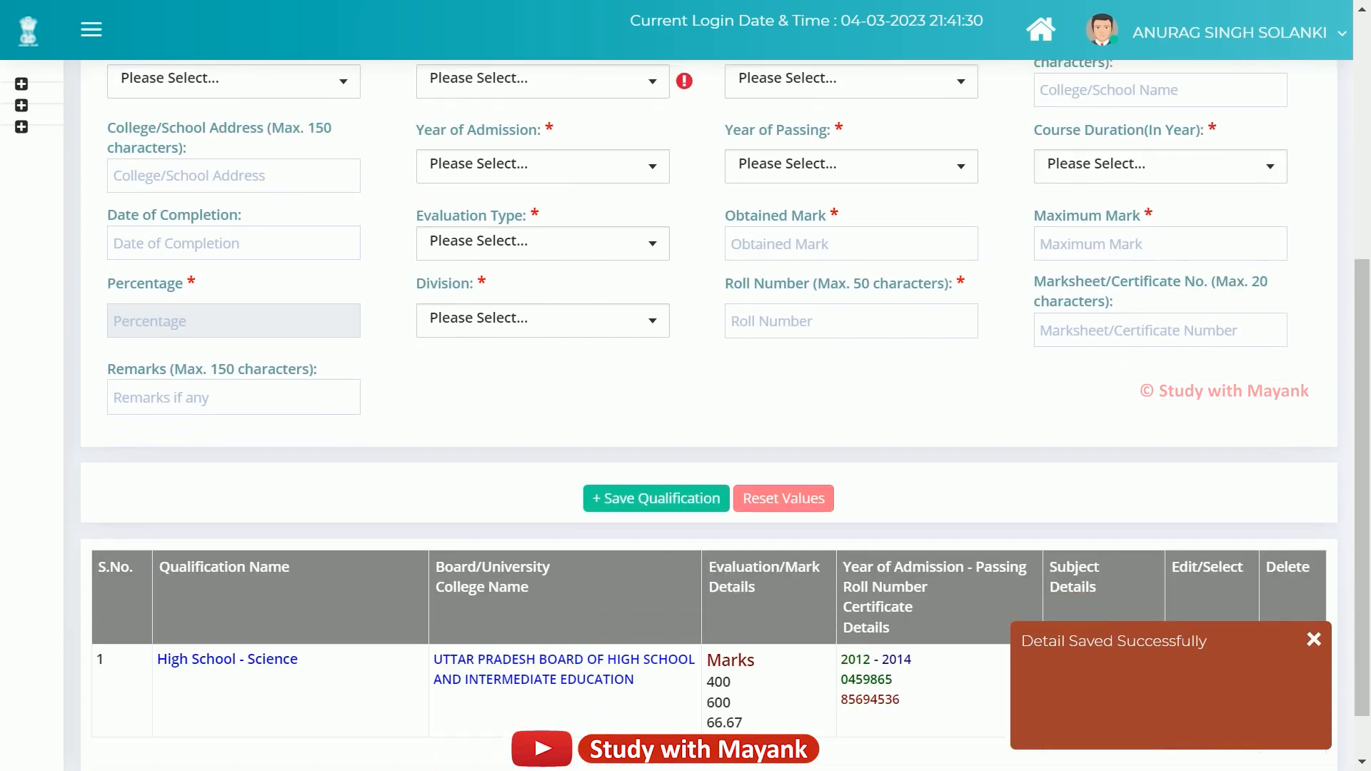
scroll(686, 414, "up", 3)
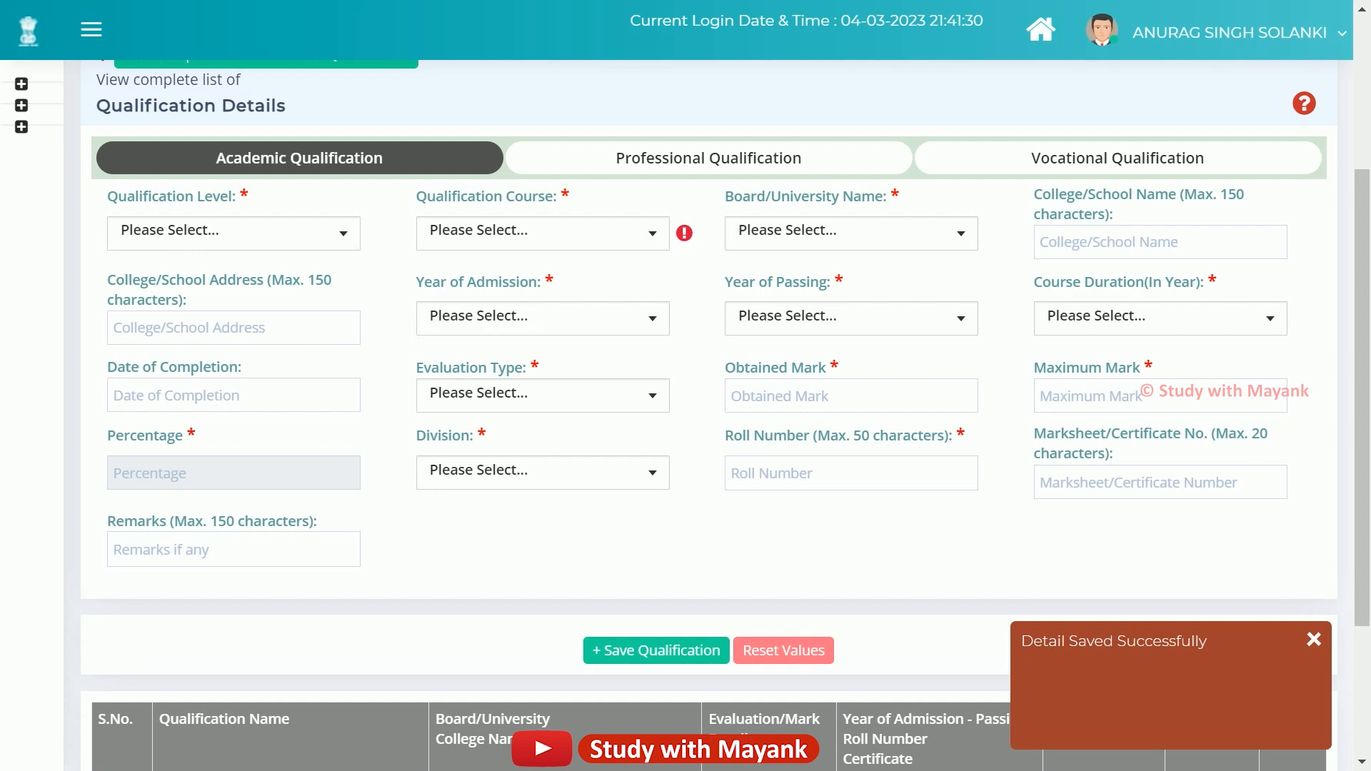
left_click(233, 233)
left_click(158, 347)
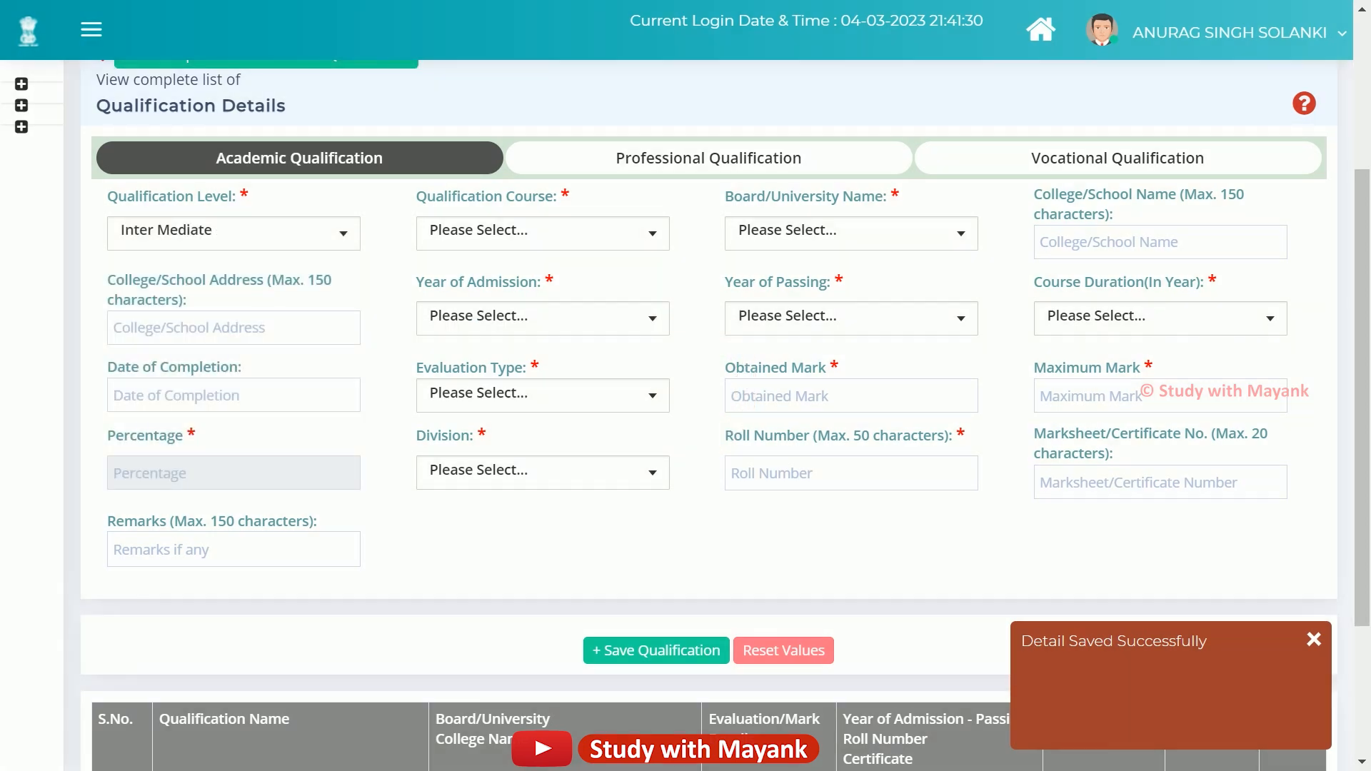
left_click(571, 233)
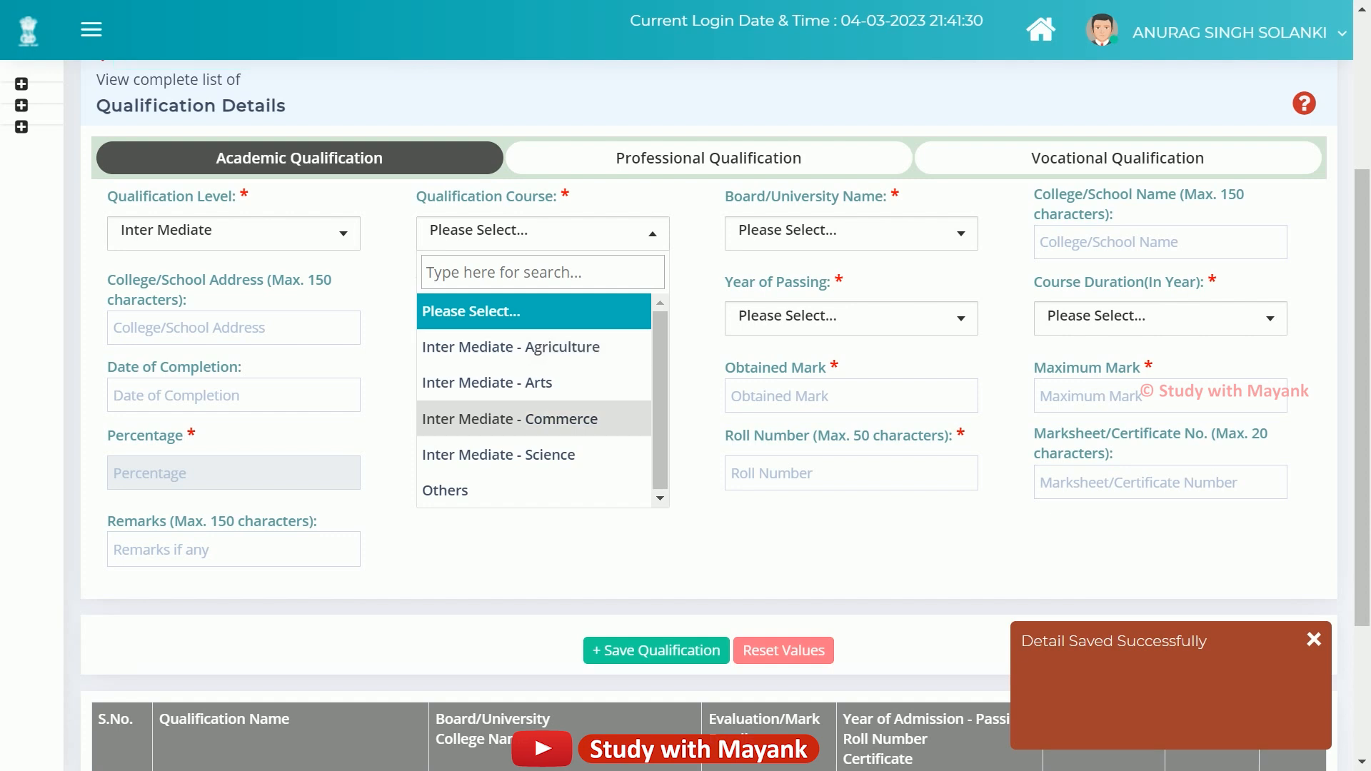
Choose course Inter Mediate - Science and board Uttar Pradesh Board of High School and Intermediate Education.
left_click(535, 454)
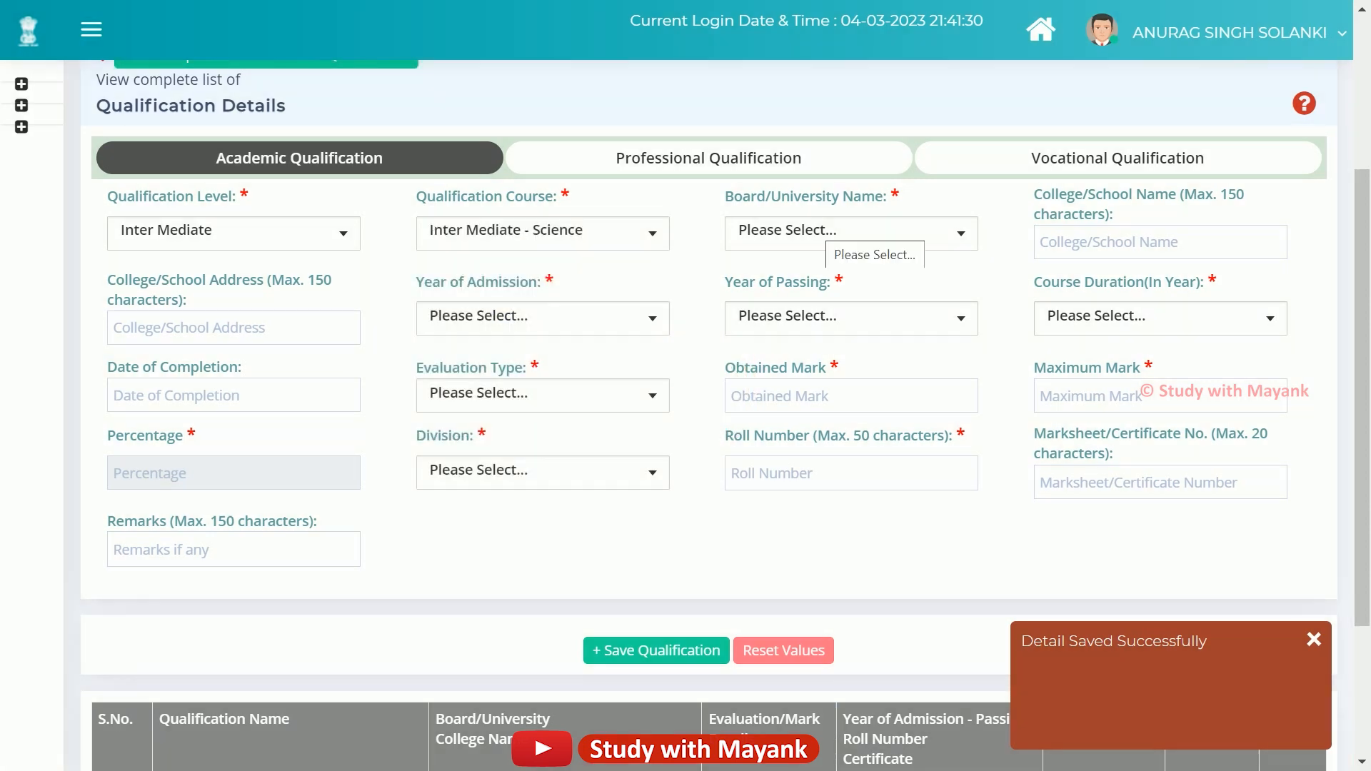
left_click(835, 235)
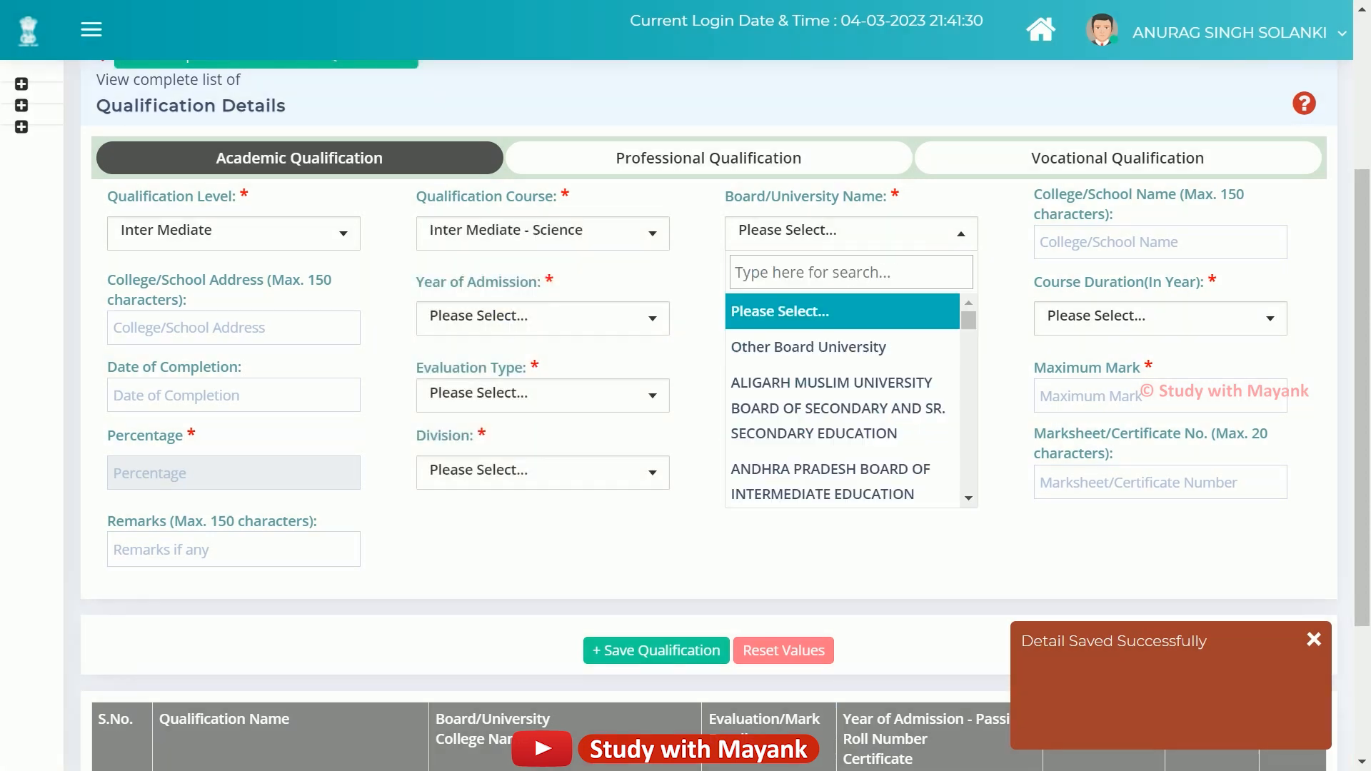
type("utt")
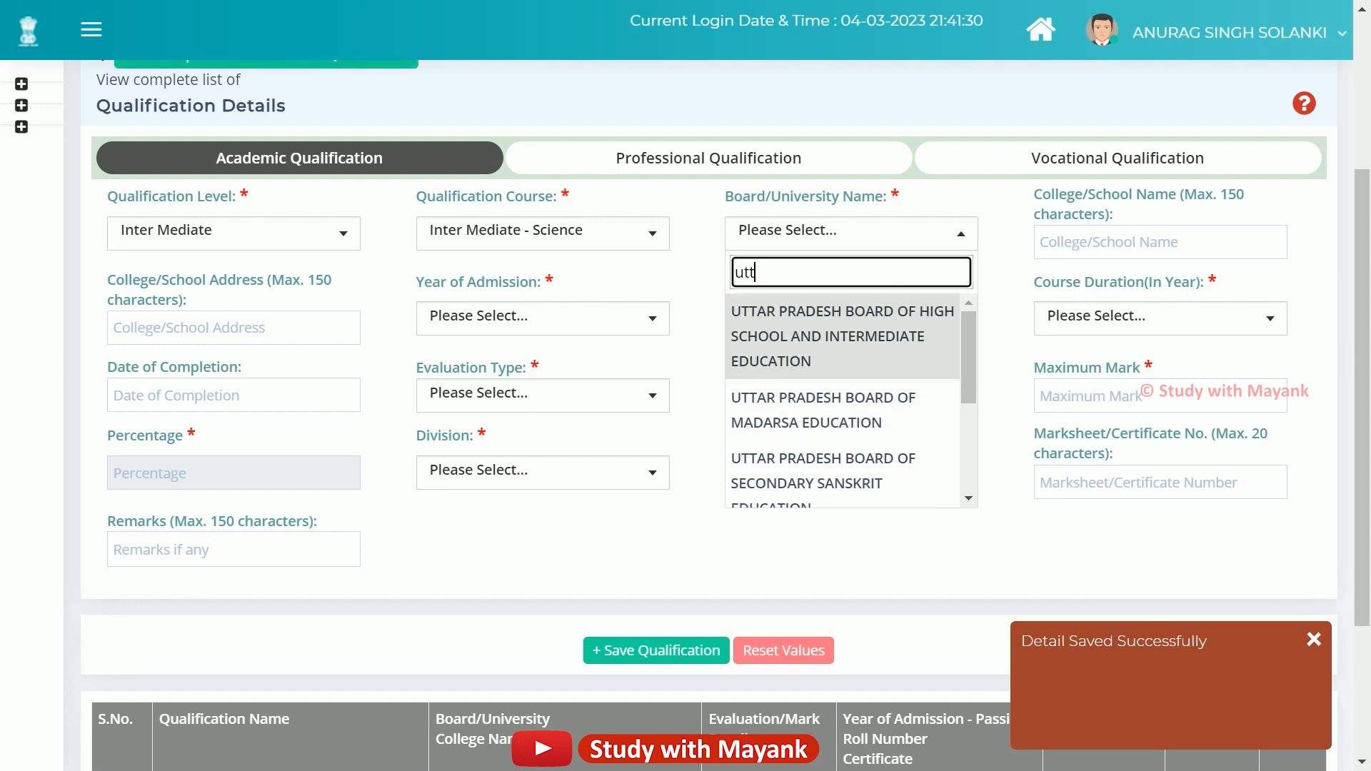
left_click(837, 342)
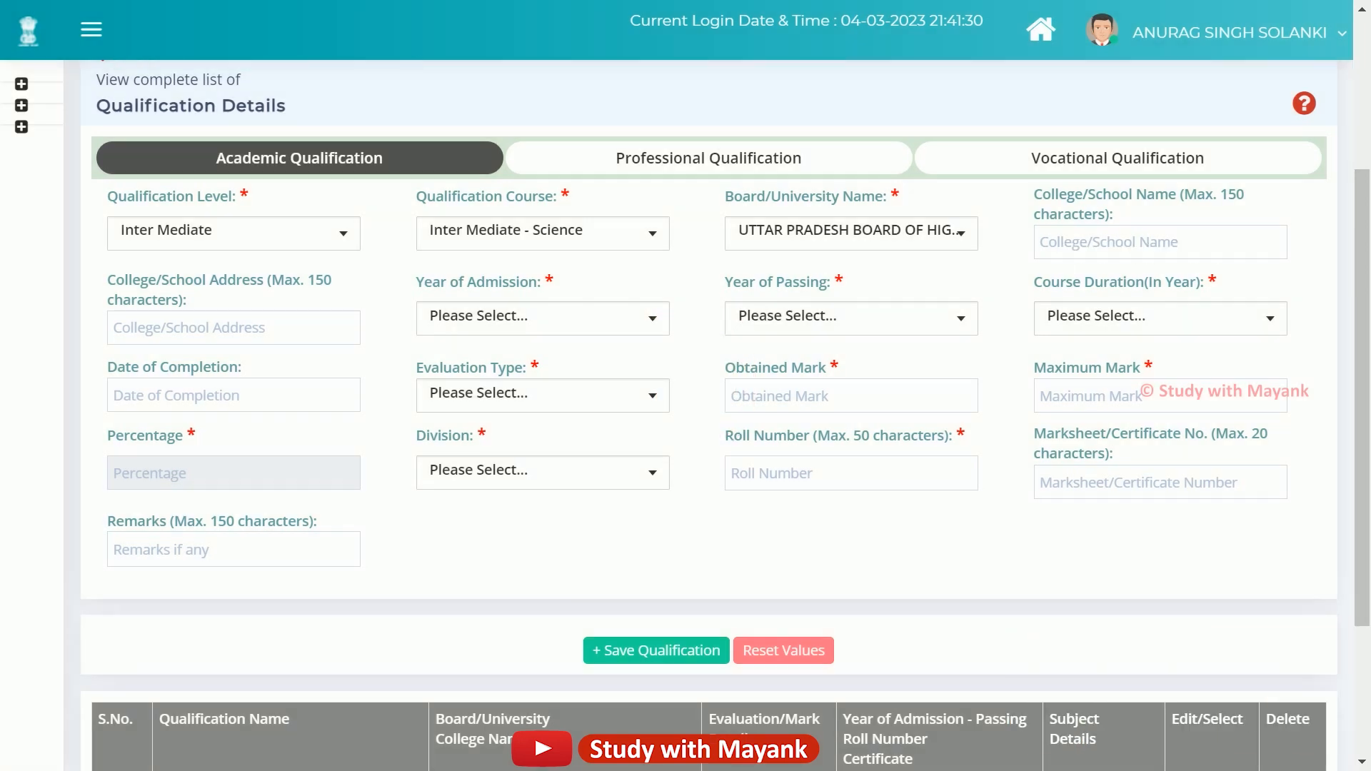
Note the optional College/School Name and Address fields and leave the admission year unset for now.
left_click_drag(1034, 194, 1071, 215)
left_click(1085, 227)
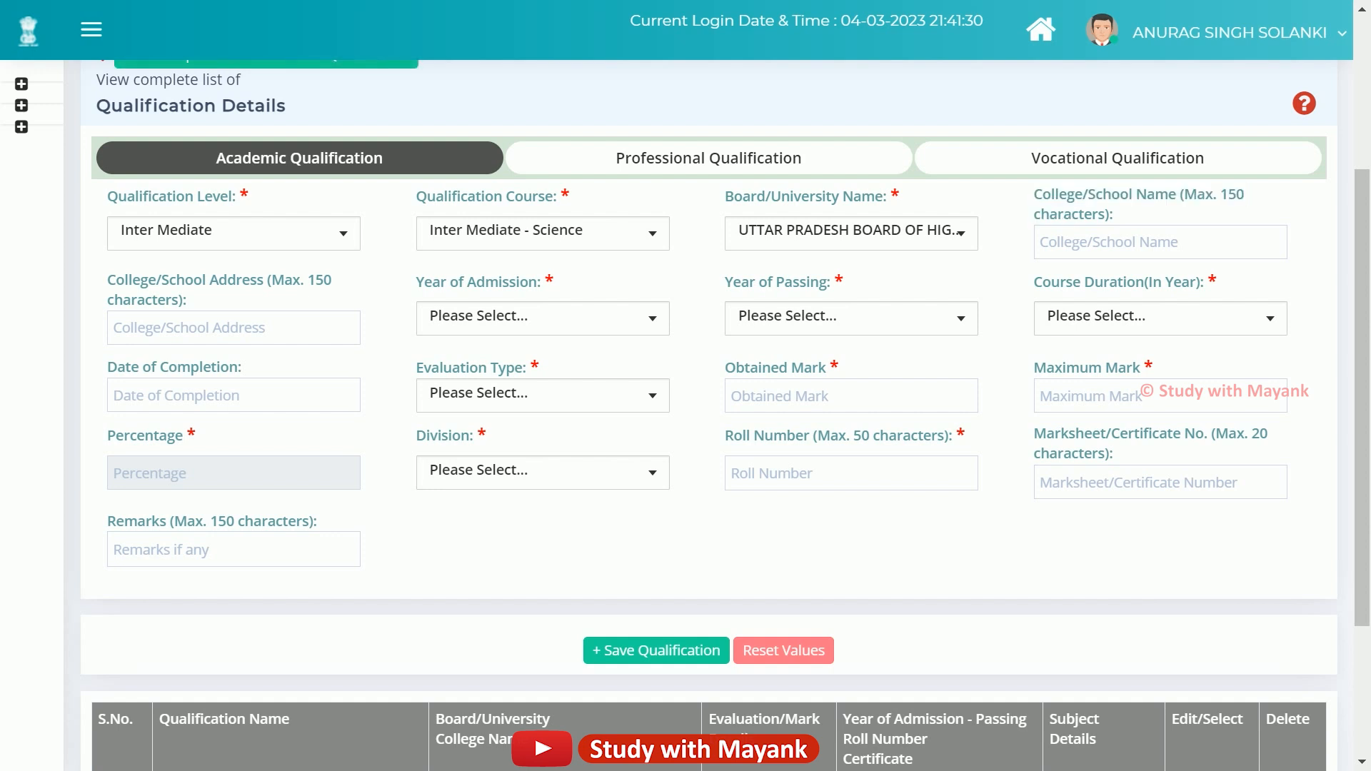
left_click_drag(108, 279, 230, 301)
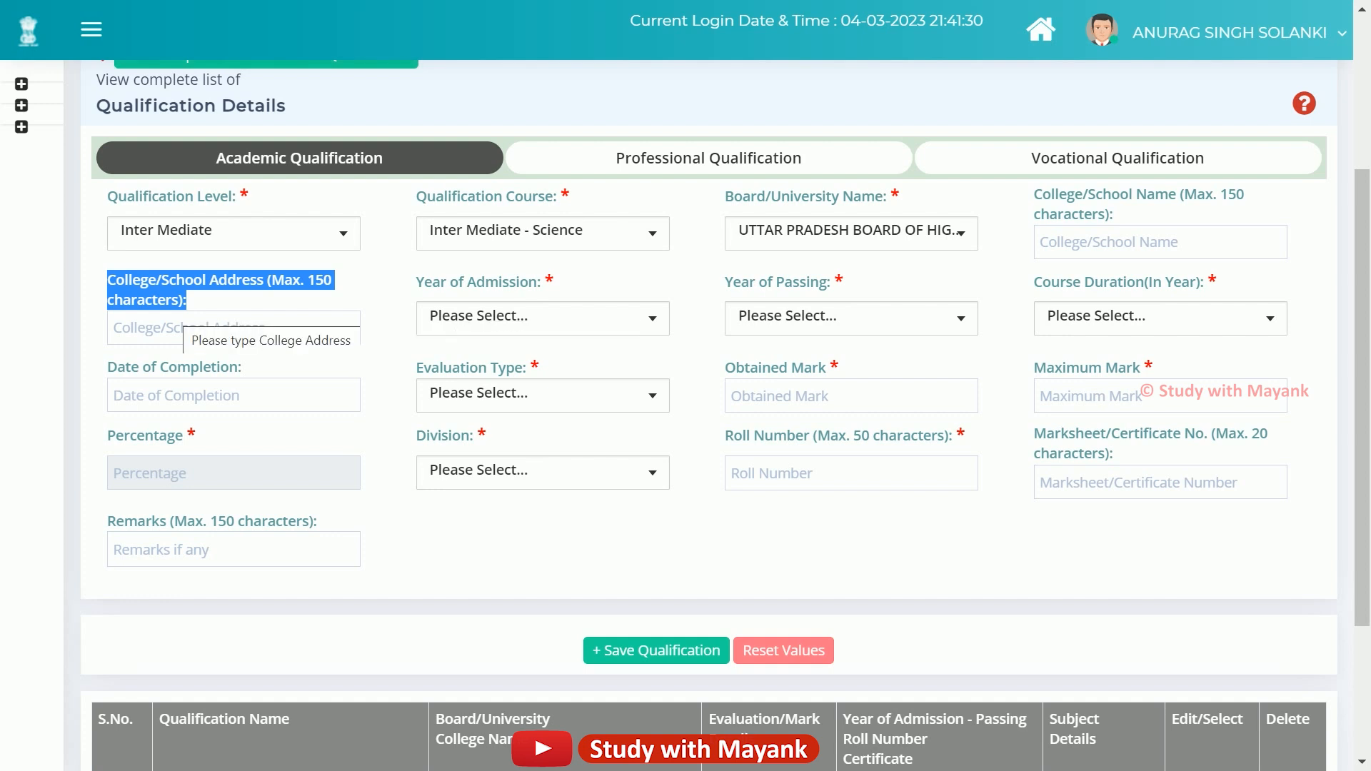
left_click(542, 318)
left_click(543, 318)
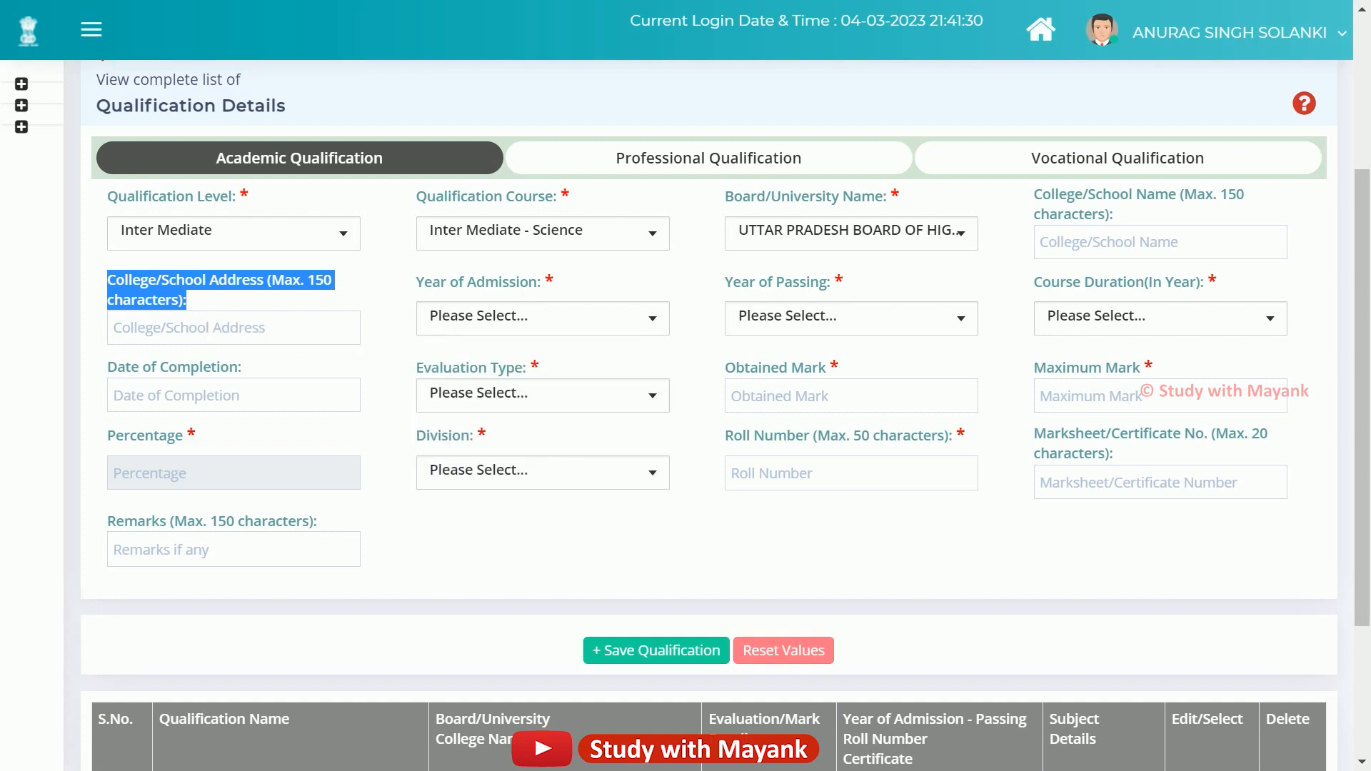
scroll(726, 415, "down", 2)
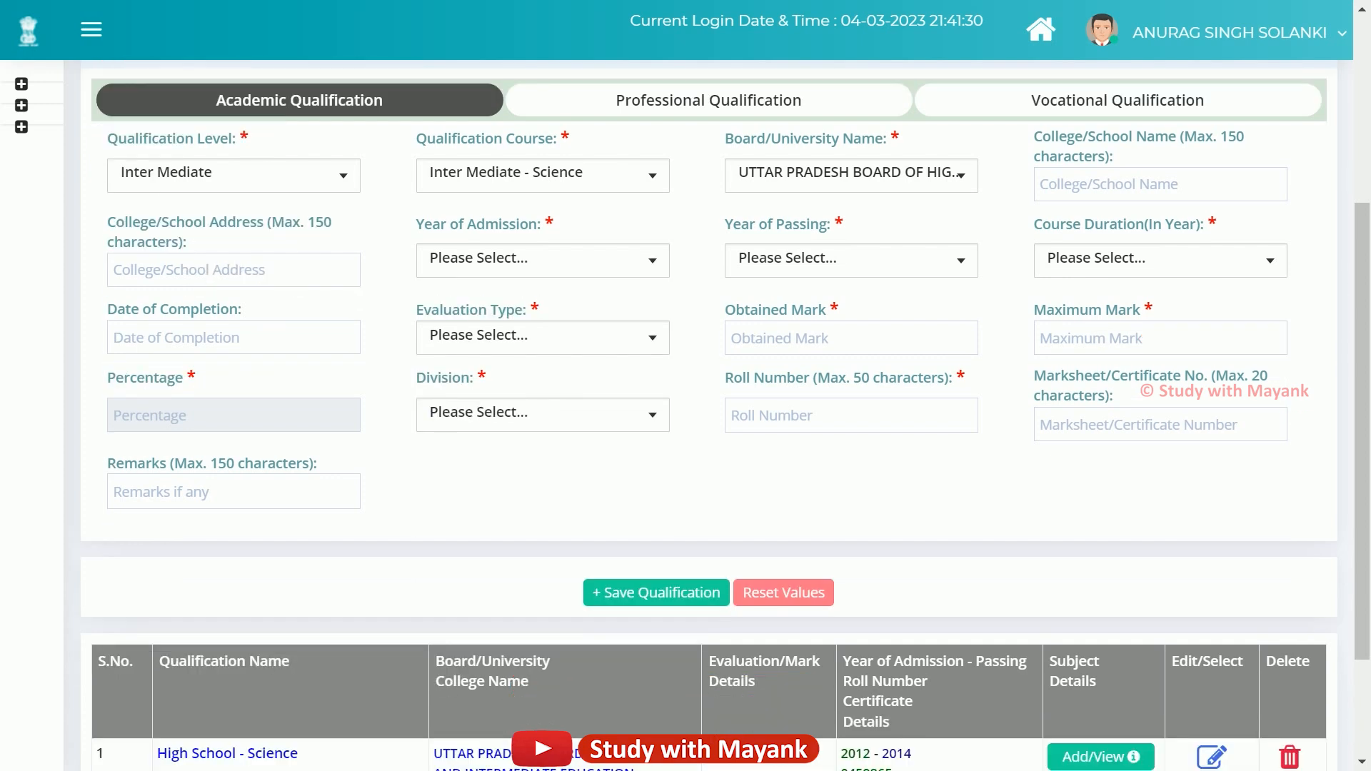
scroll(726, 416, "down", 2)
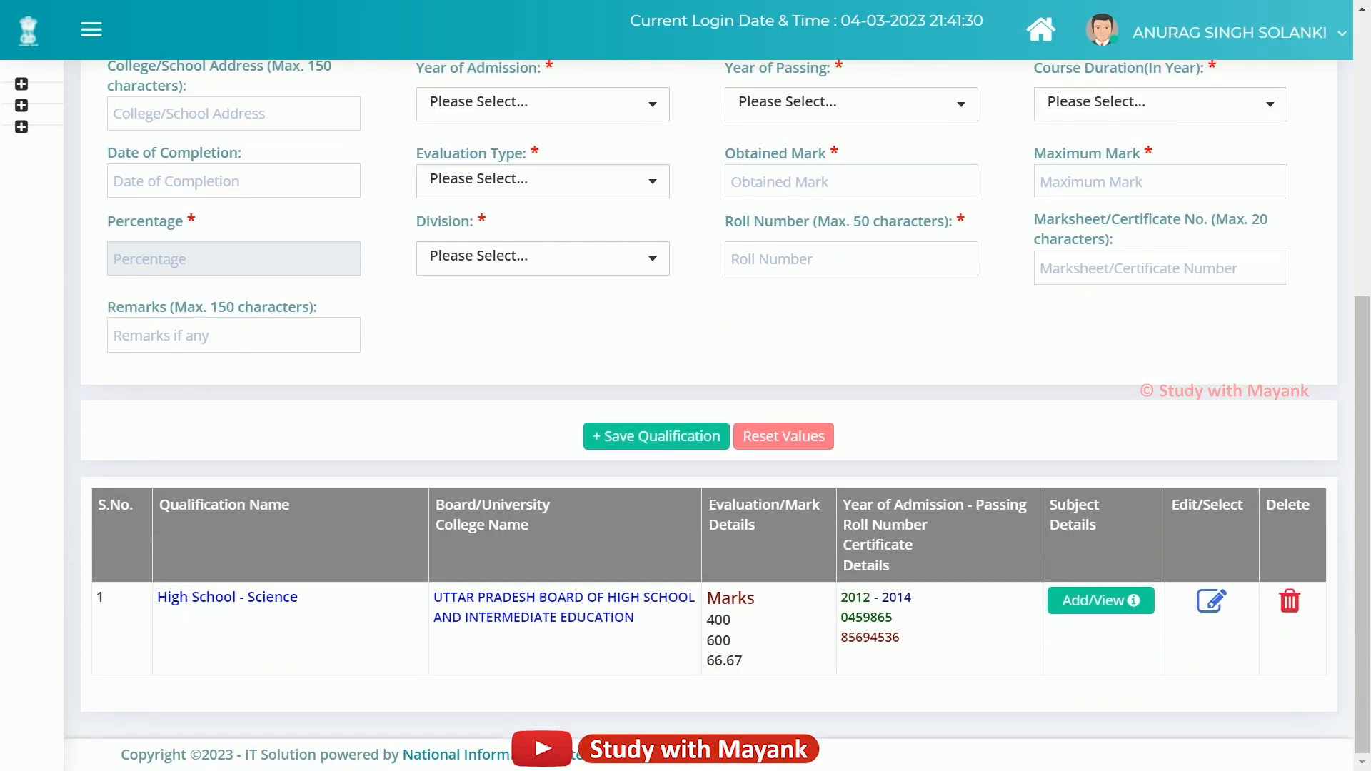
scroll(726, 416, "up", 2)
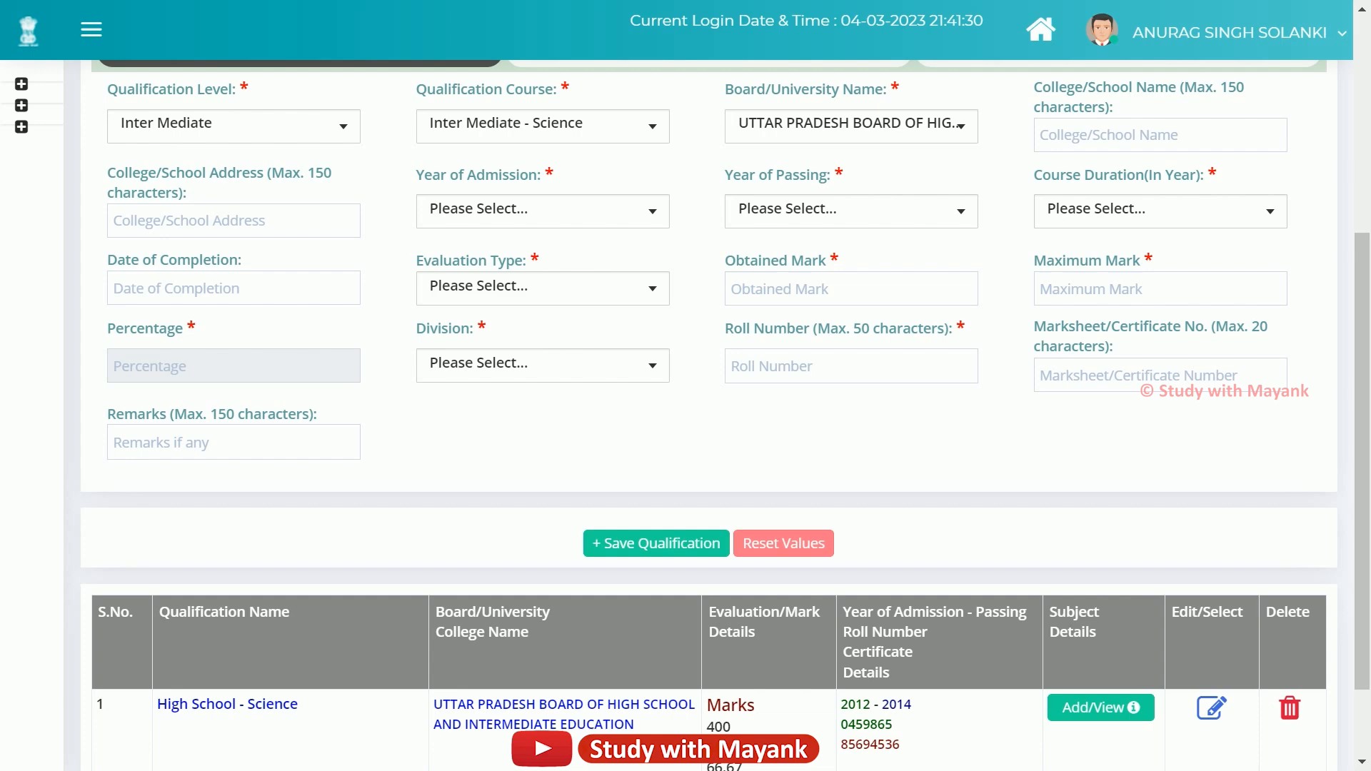
scroll(707, 414, "down", 2)
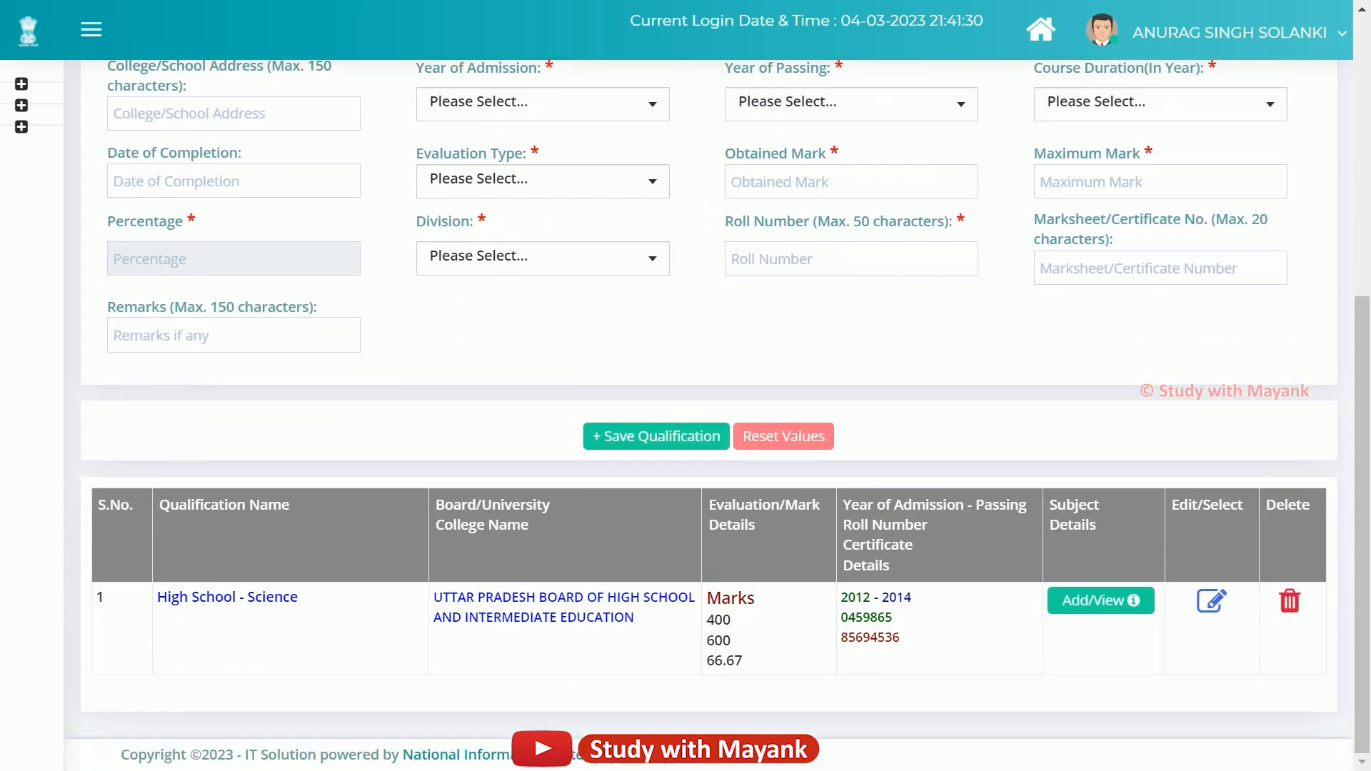
scroll(735, 371, "up", 2)
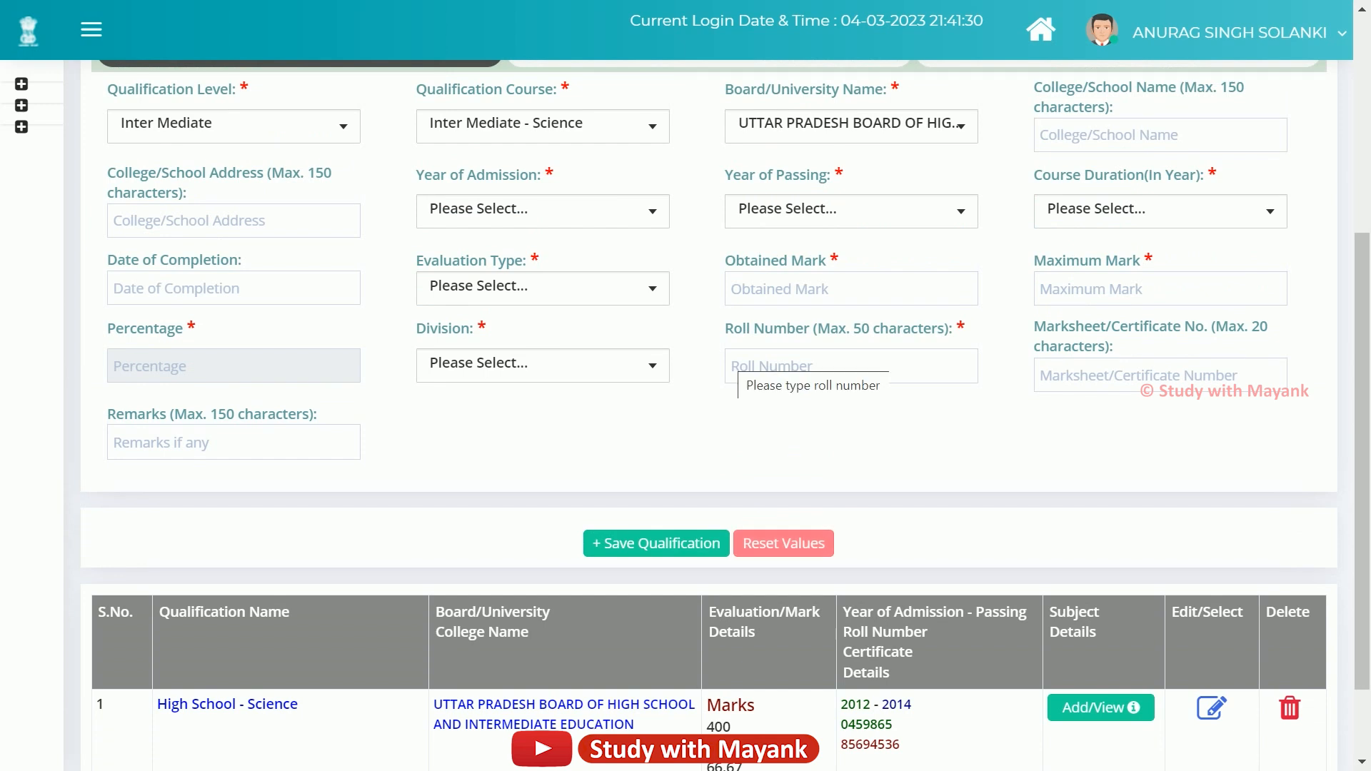
Set the Intermediate Year of Admission to 2014.
left_click(582, 211)
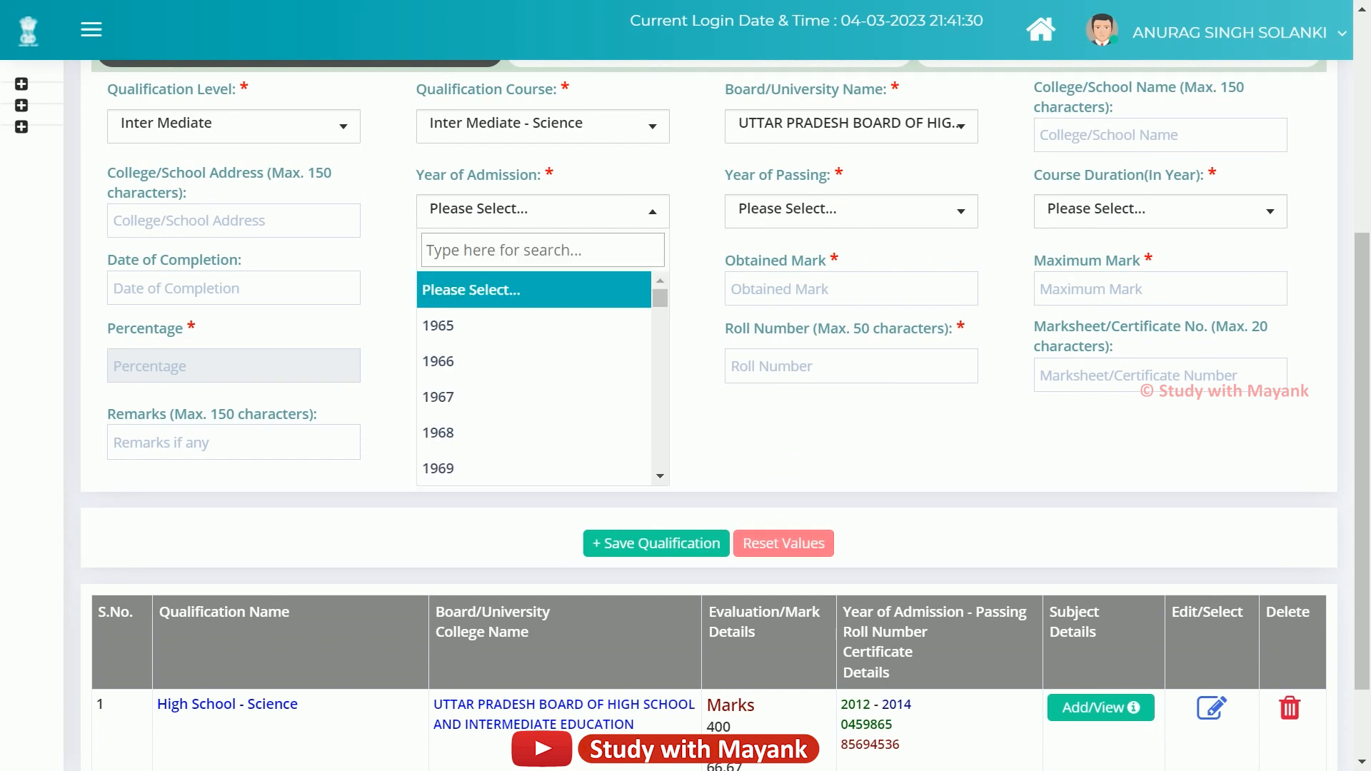
scroll(535, 357, "down", 15)
scroll(535, 378, "down", 20)
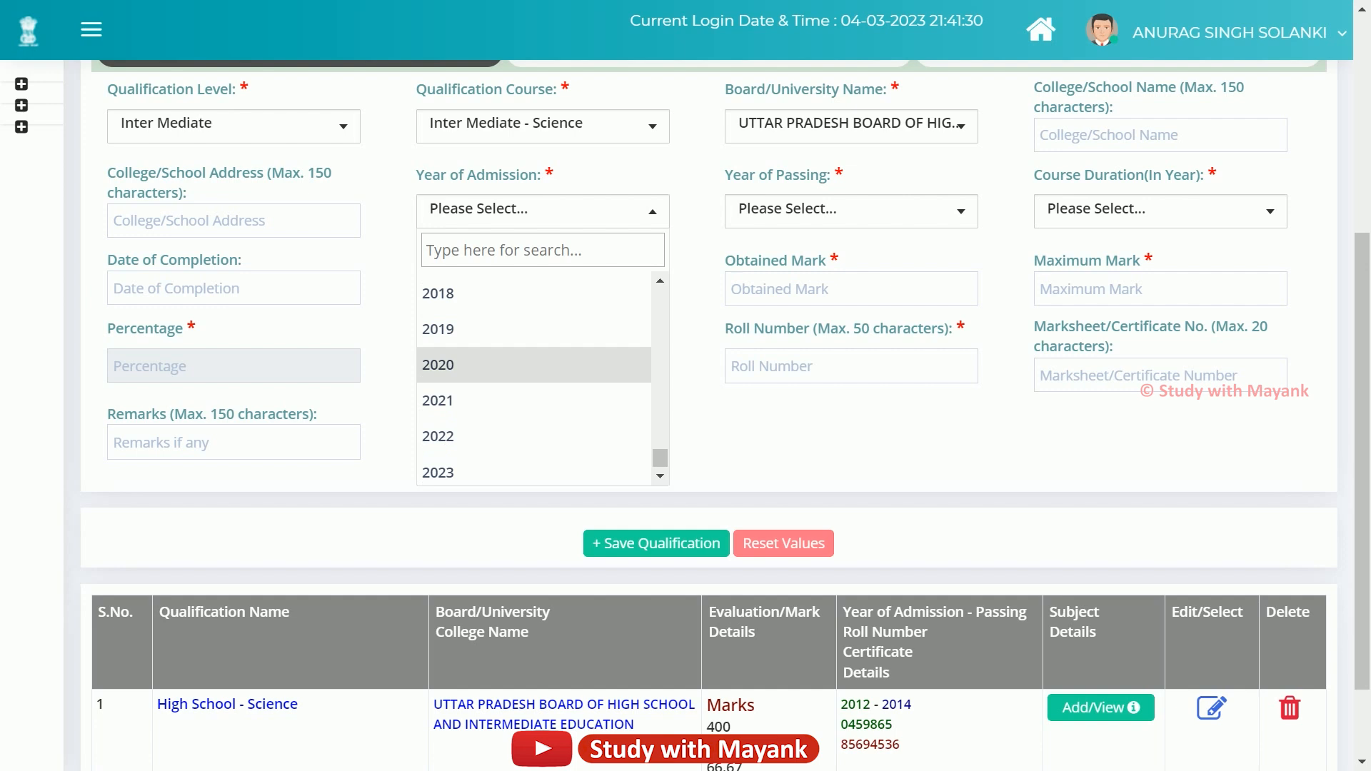
scroll(535, 398, "up", 3)
scroll(500, 361, "up", 1)
left_click(499, 361)
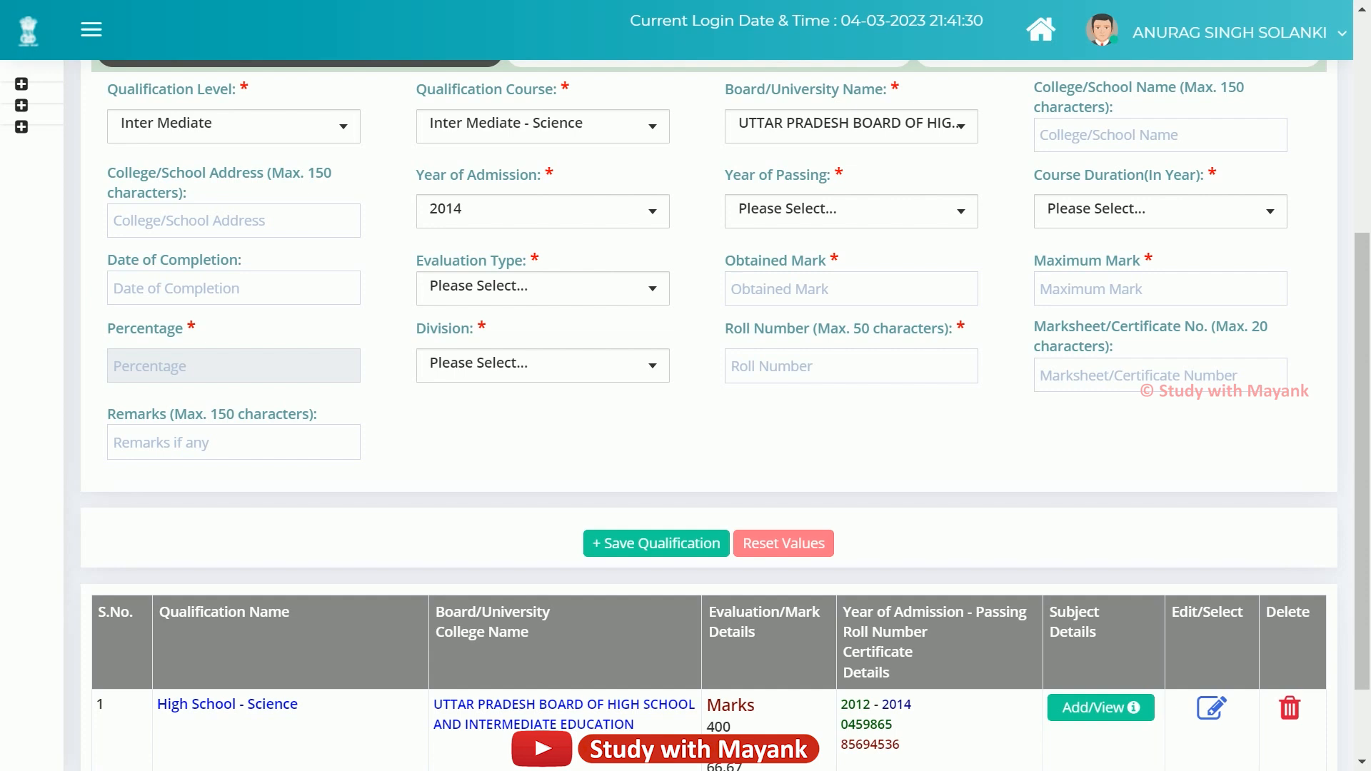
Set the Intermediate Year of Passing to 2016.
left_click(851, 211)
scroll(843, 379, "down", 9)
scroll(842, 398, "down", 9)
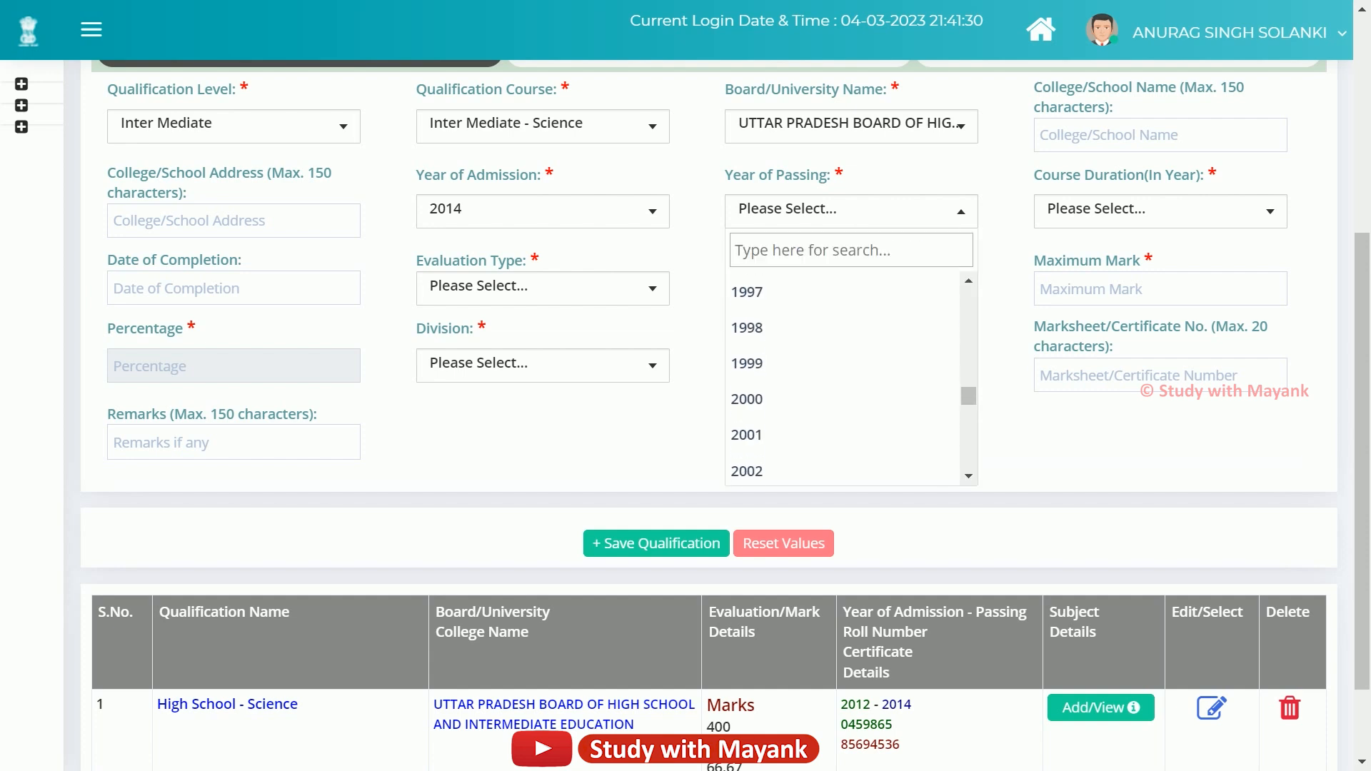
scroll(843, 398, "down", 2)
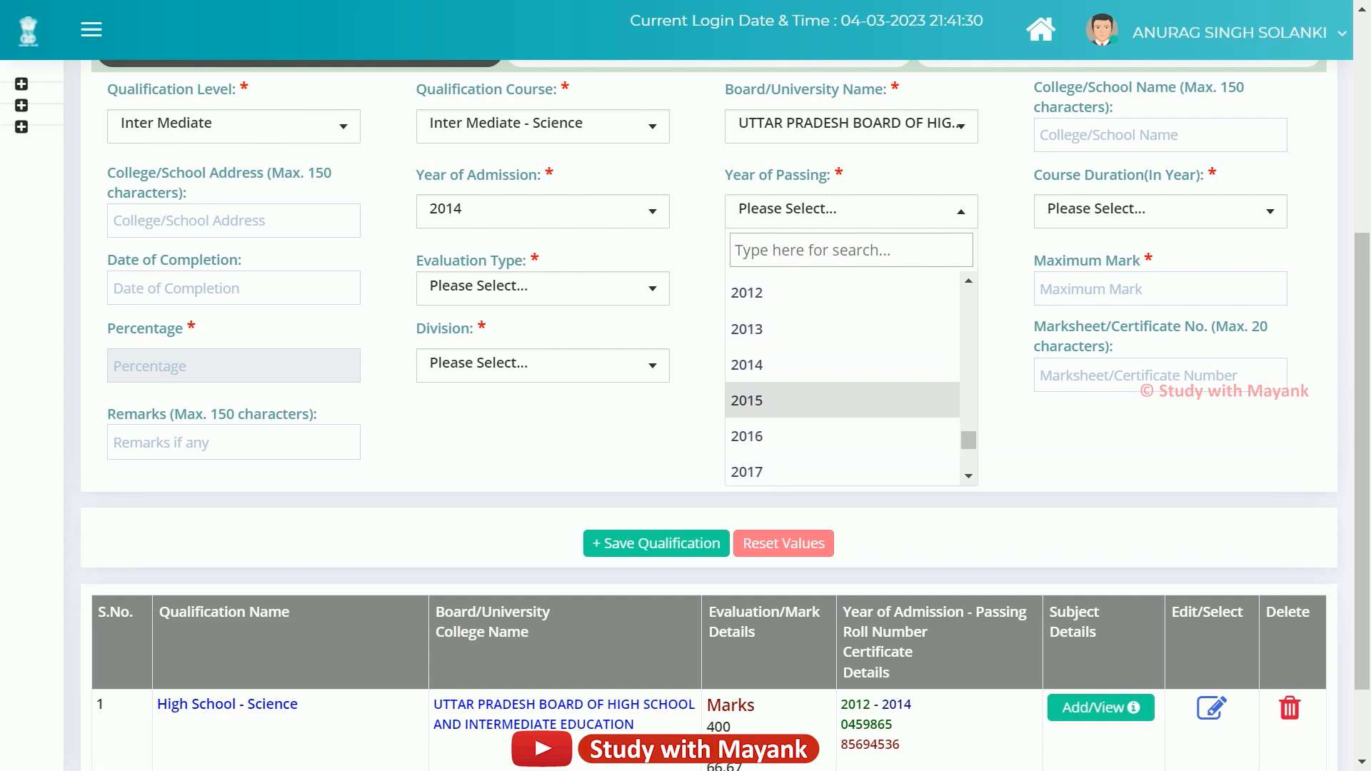
left_click(842, 436)
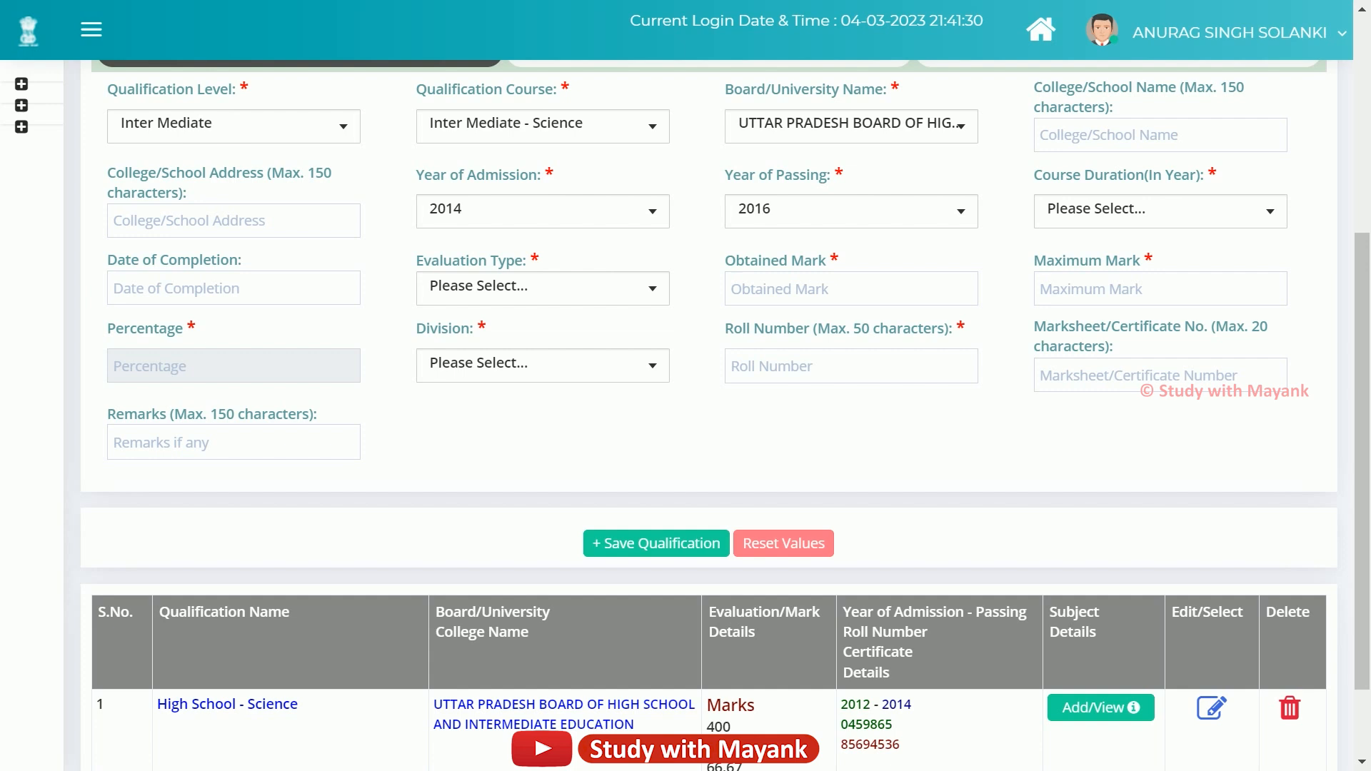
Set the Intermediate course duration to 02 Years and the evaluation type to Marks.
left_click(1160, 211)
scroll(1143, 397, "down", 3)
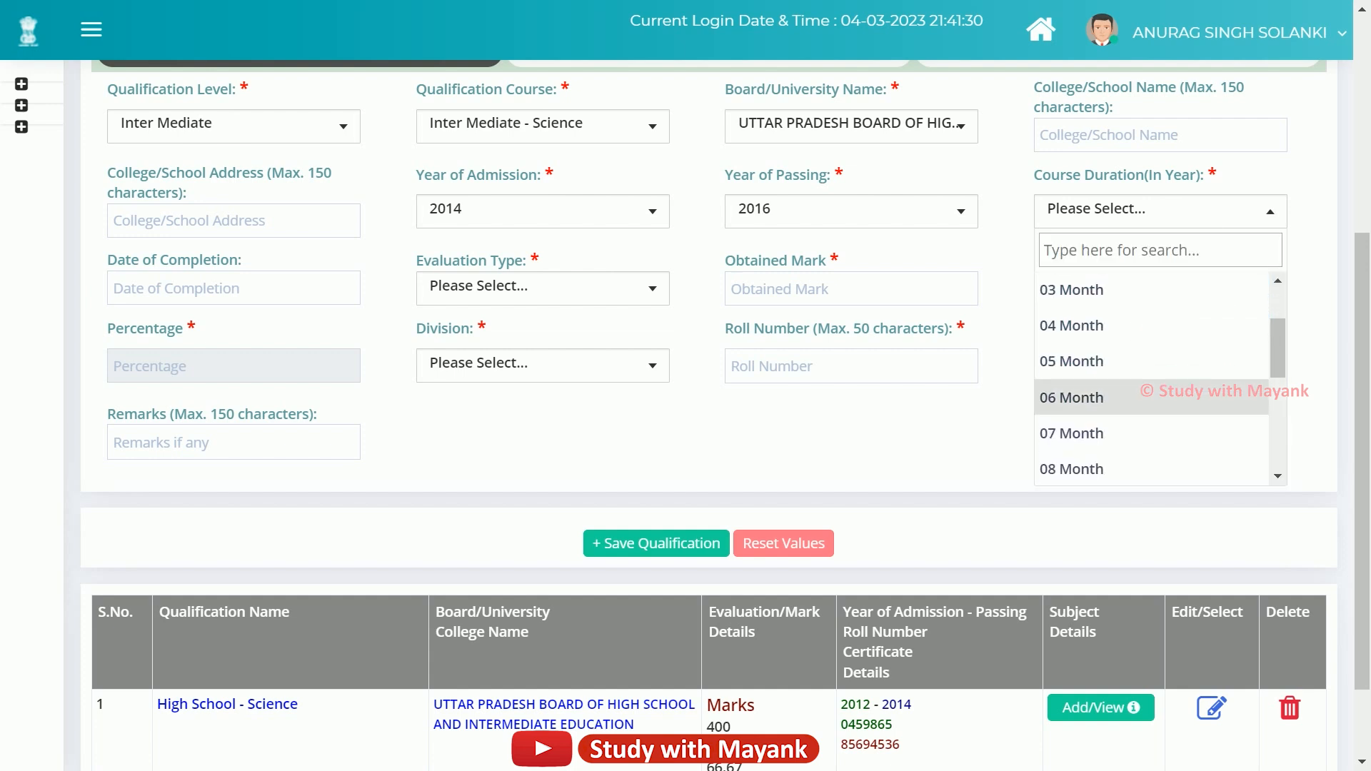
scroll(1142, 397, "down", 2)
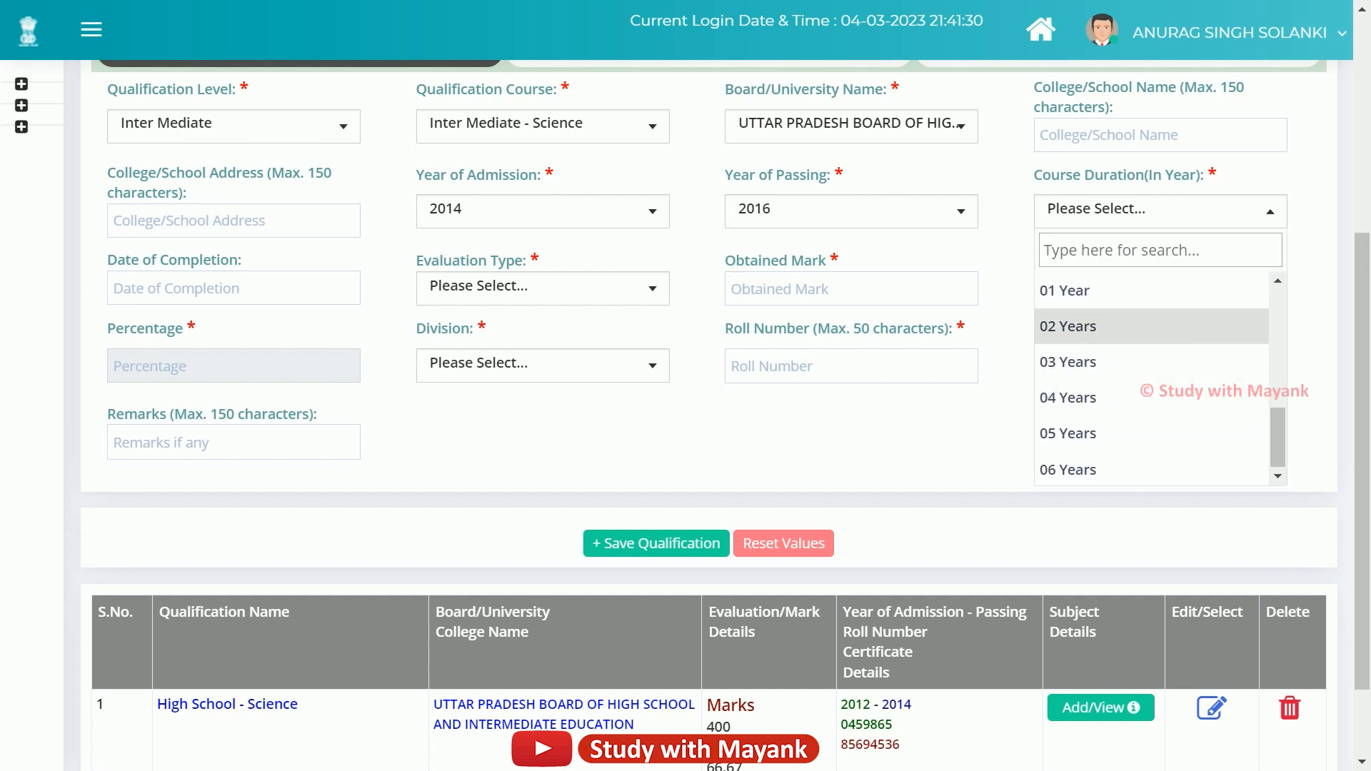
left_click(1114, 326)
scroll(579, 407, "up", 2)
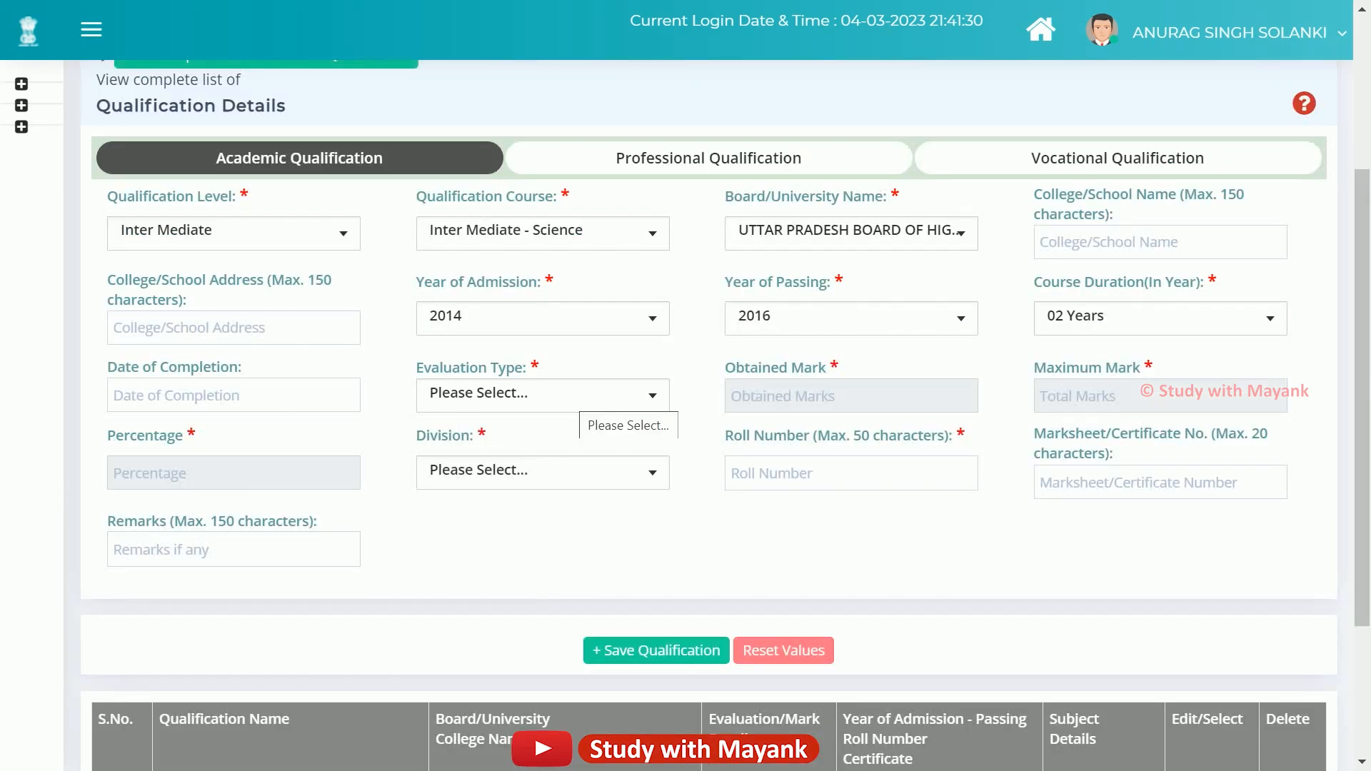
left_click(574, 399)
left_click(464, 509)
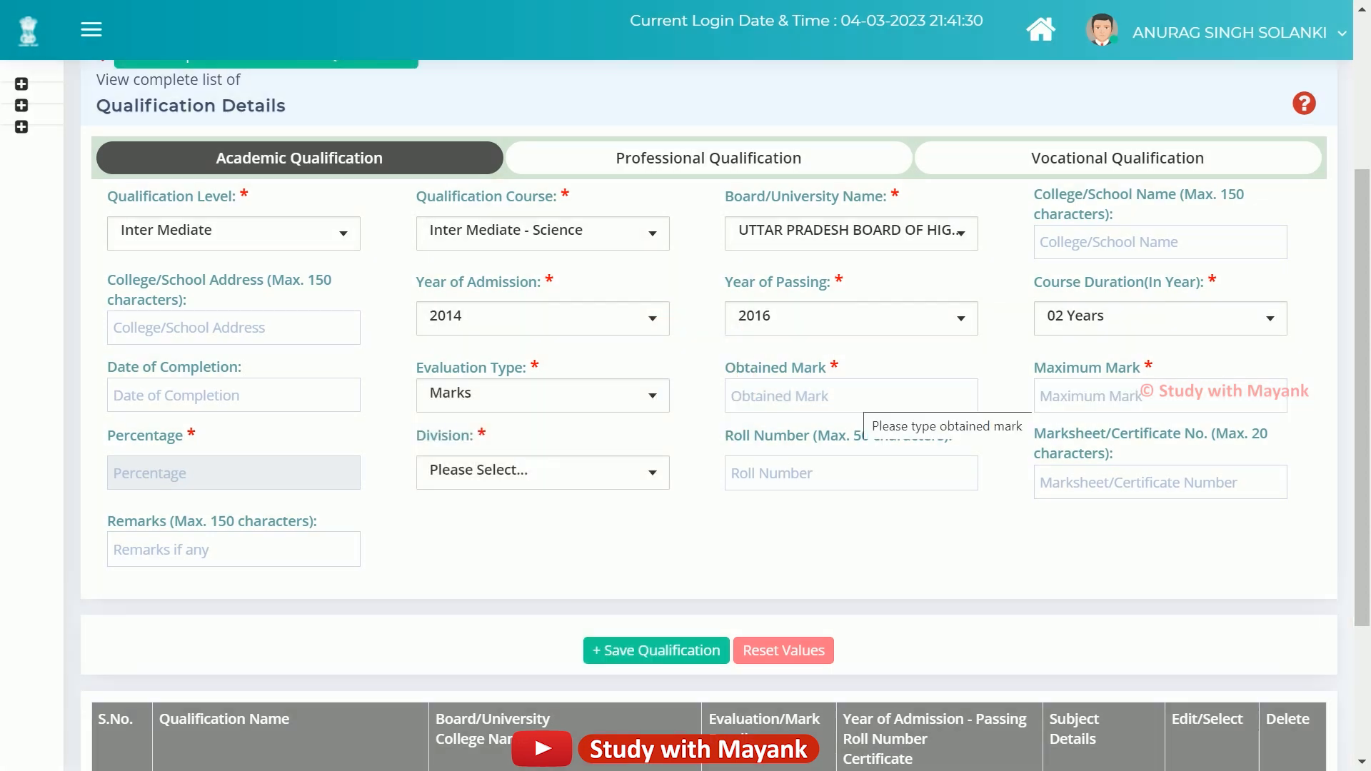
Enter 400 obtained marks out of 500 maximum marks.
left_click(863, 397)
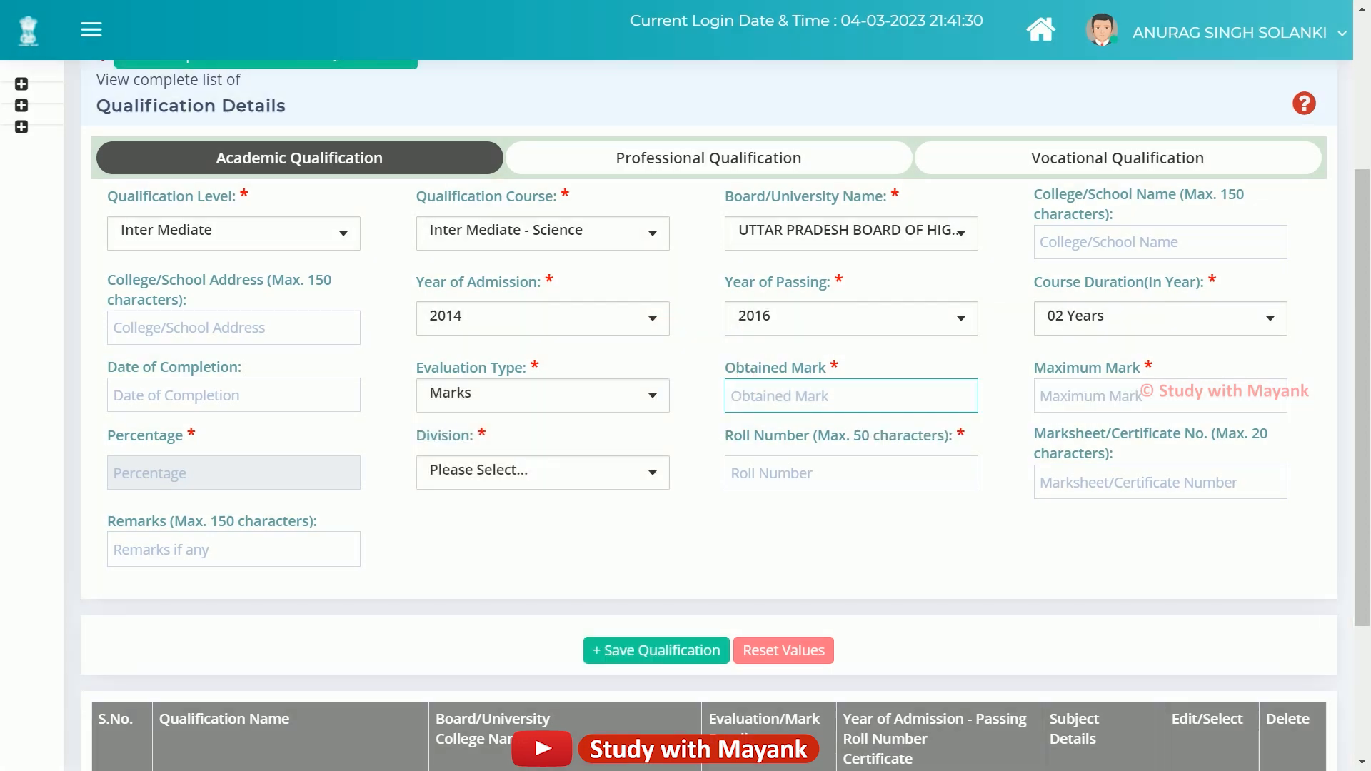
type("400")
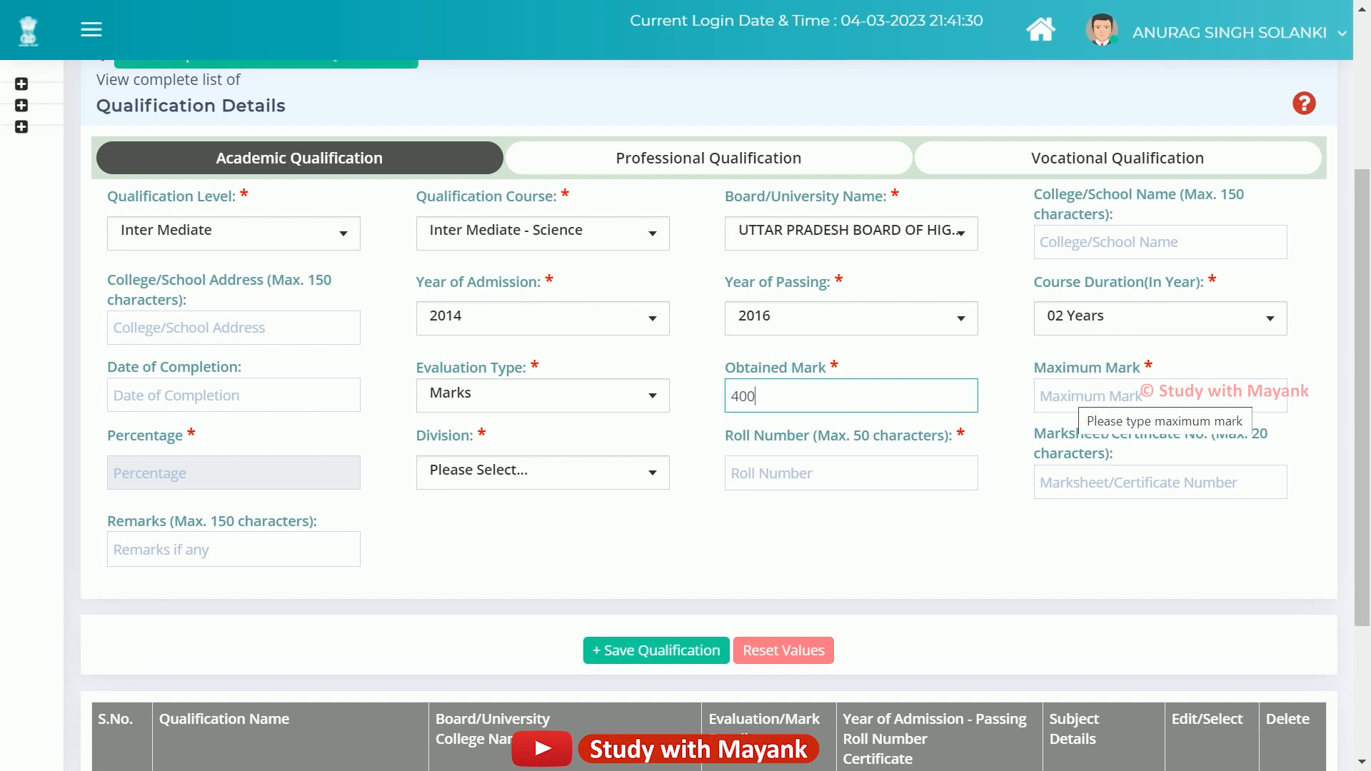
left_click(1079, 394)
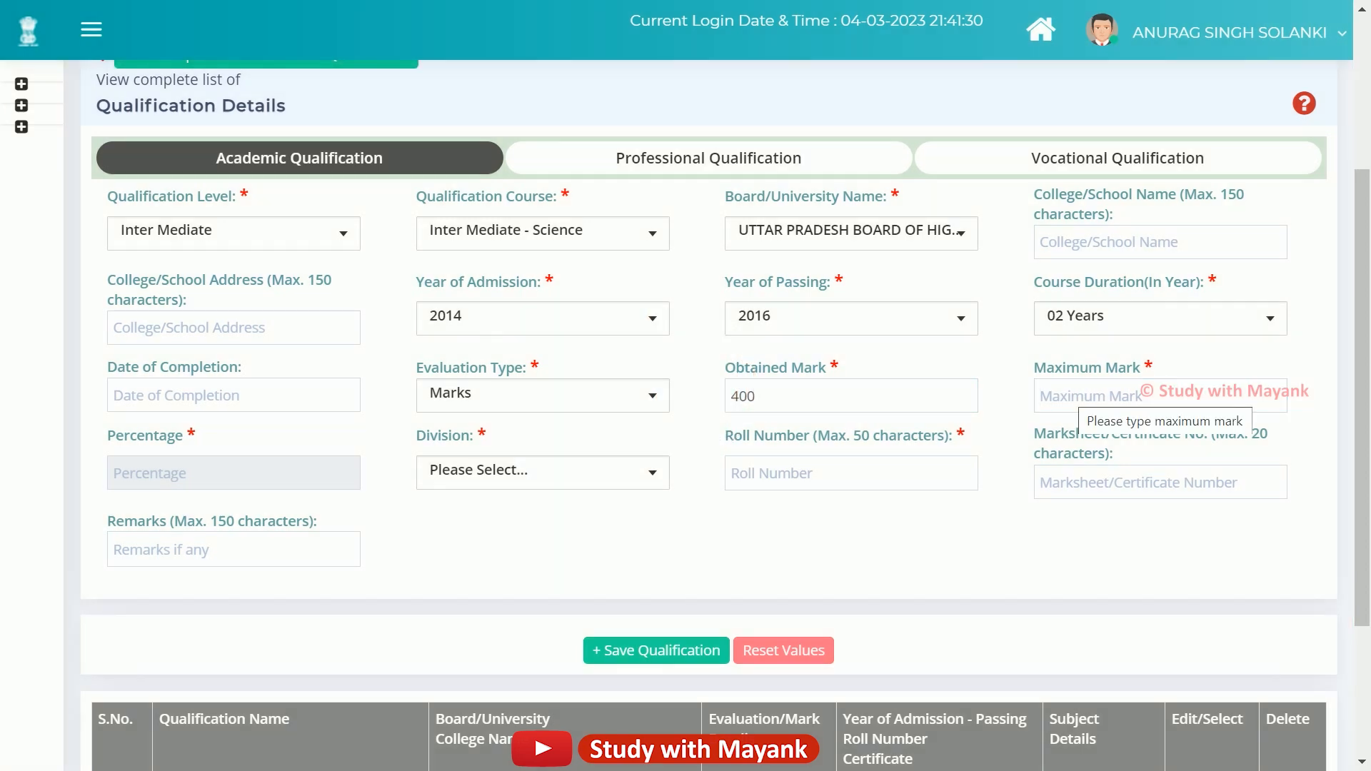
left_click(1079, 395)
type("500")
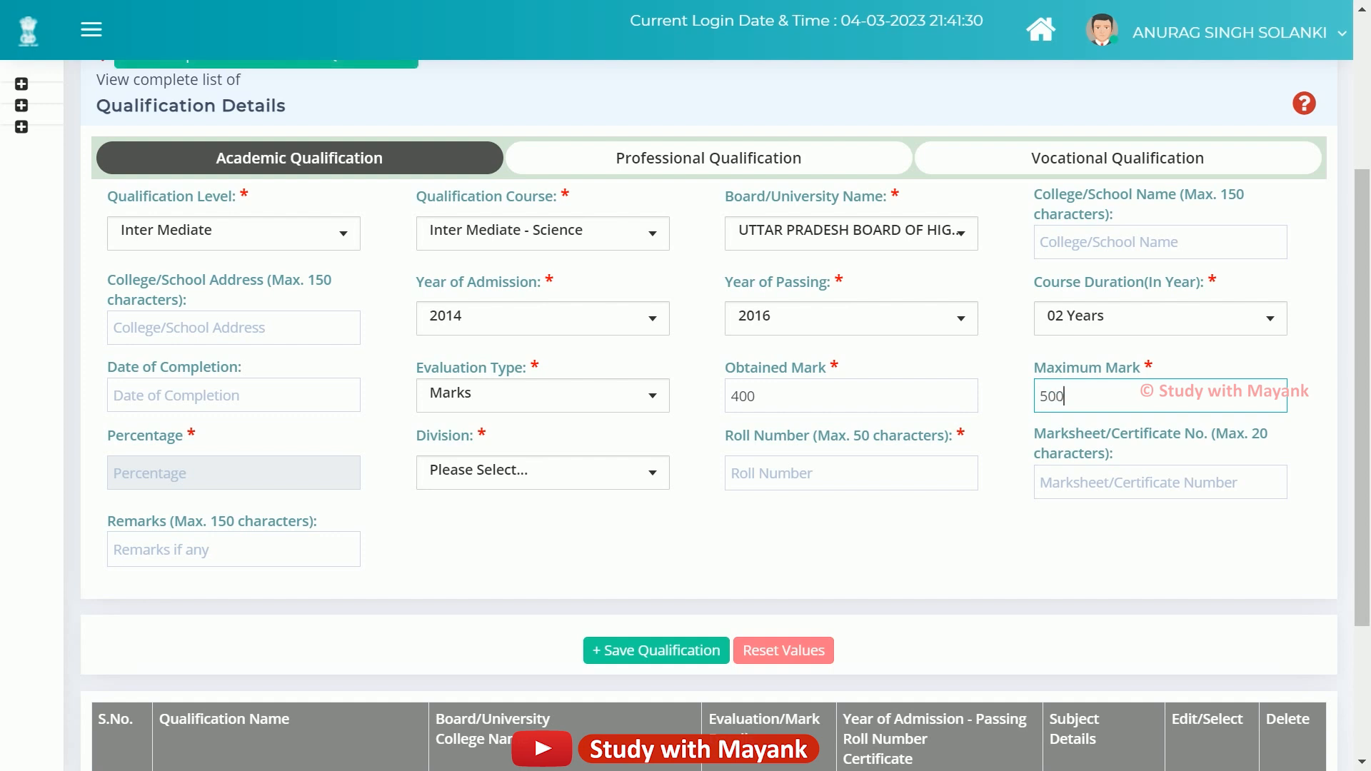
Leave division unselected and fill in the Intermediate roll number and marksheet number.
left_click(502, 471)
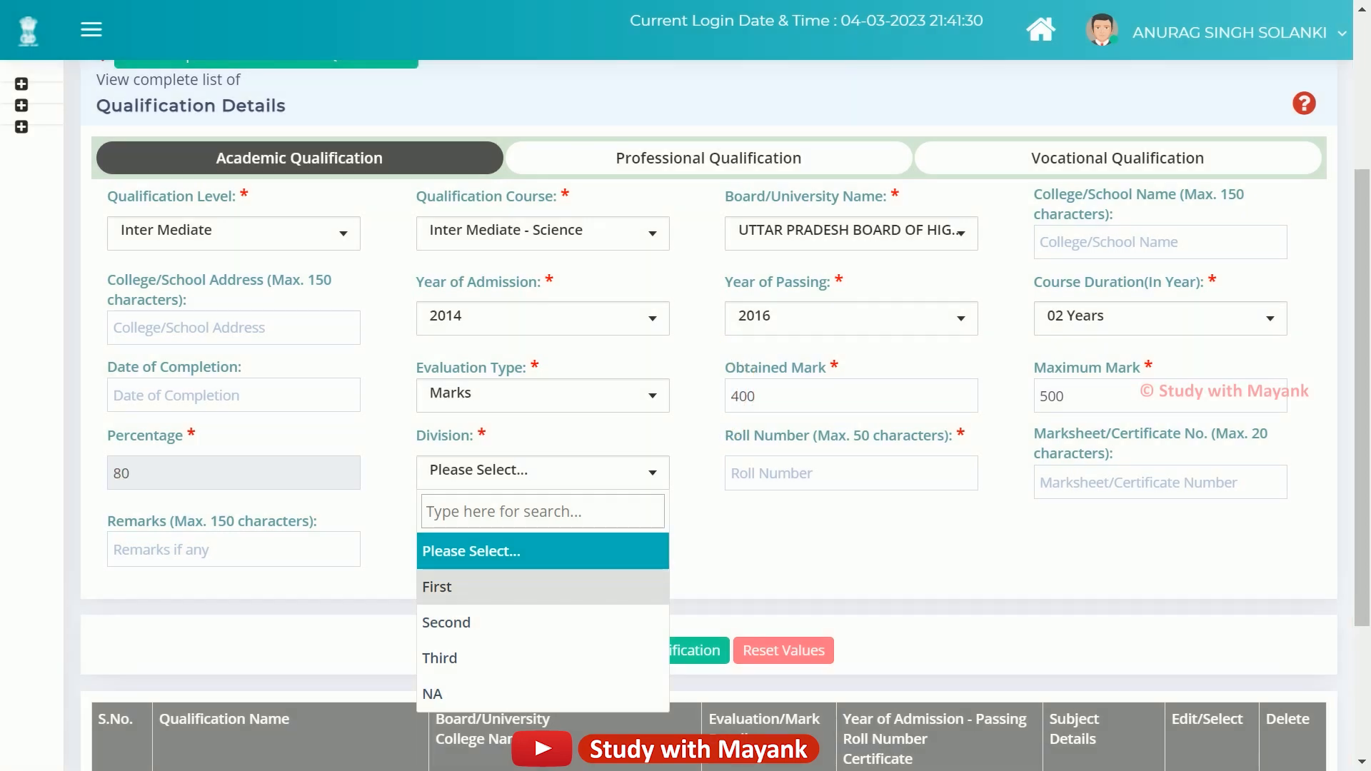
left_click(492, 587)
left_click(835, 473)
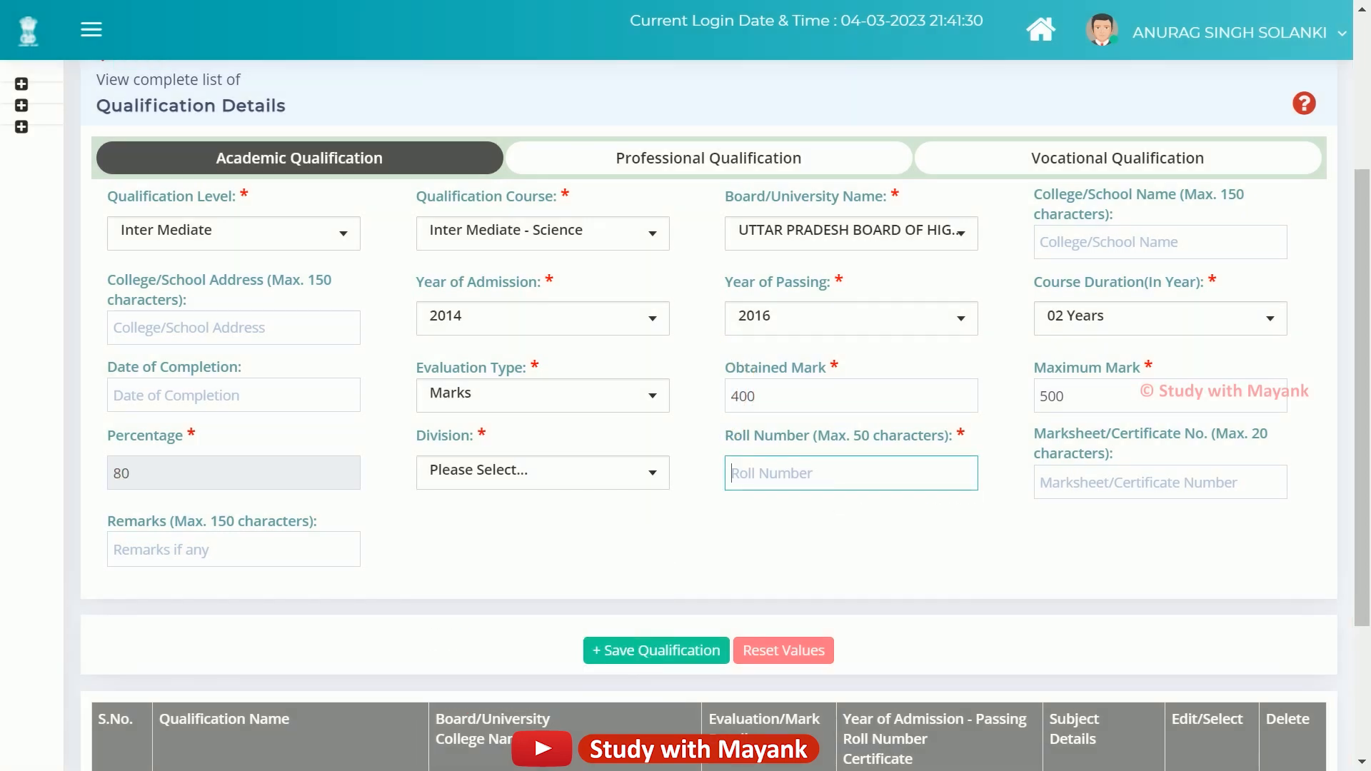
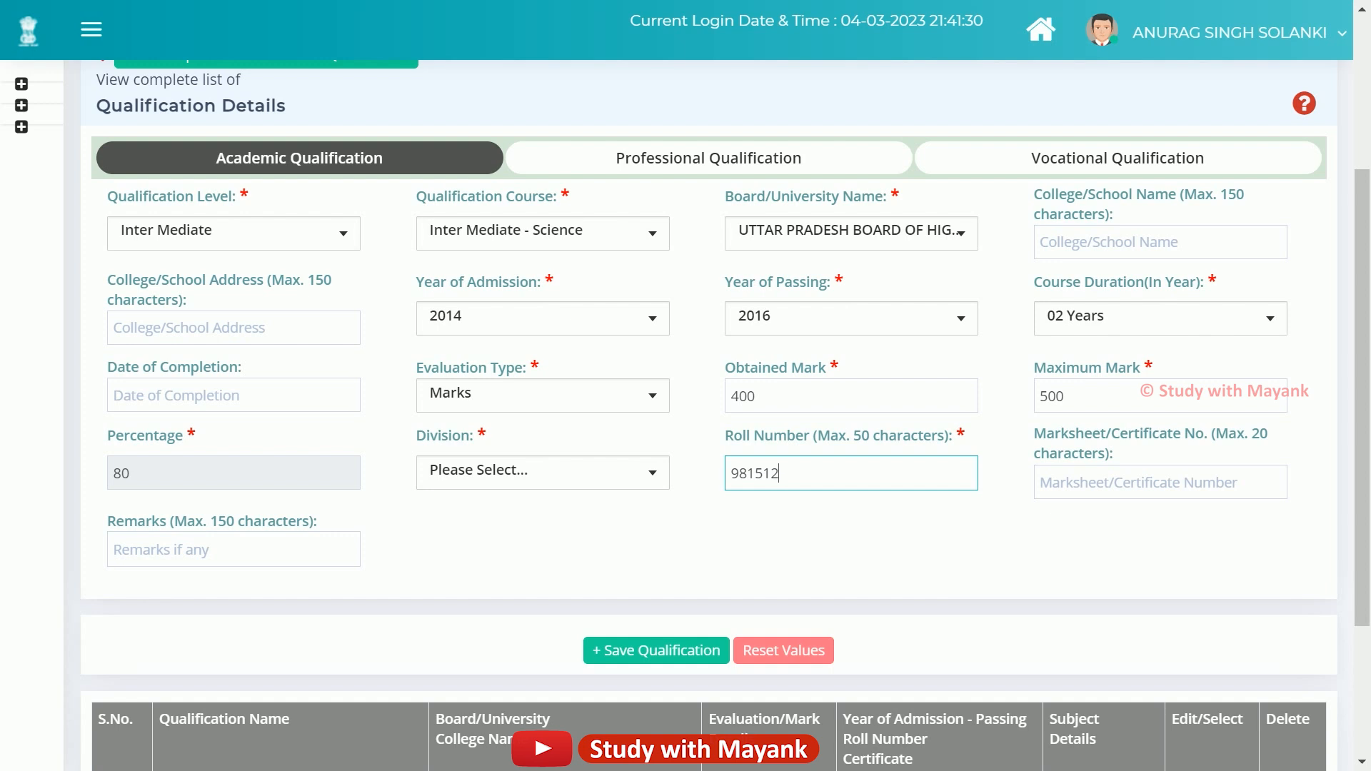
left_click(1142, 483)
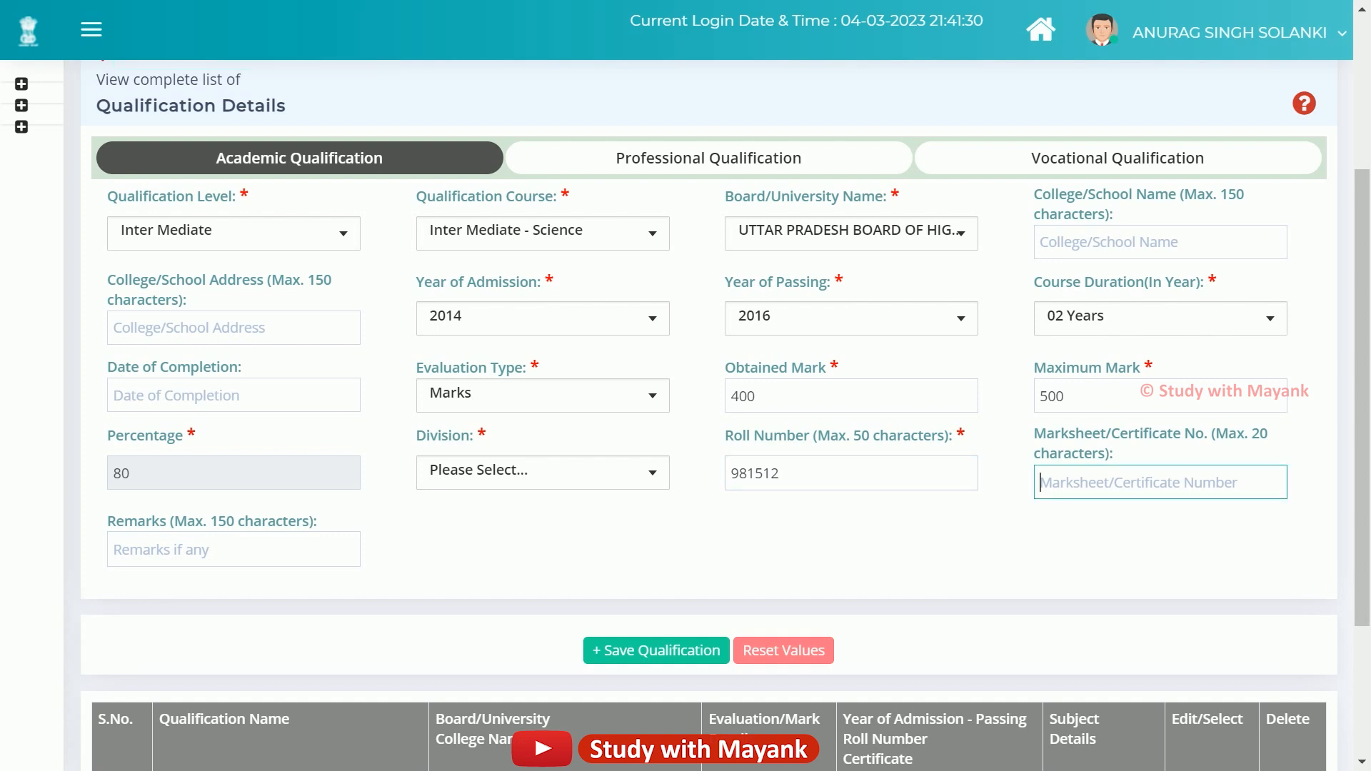
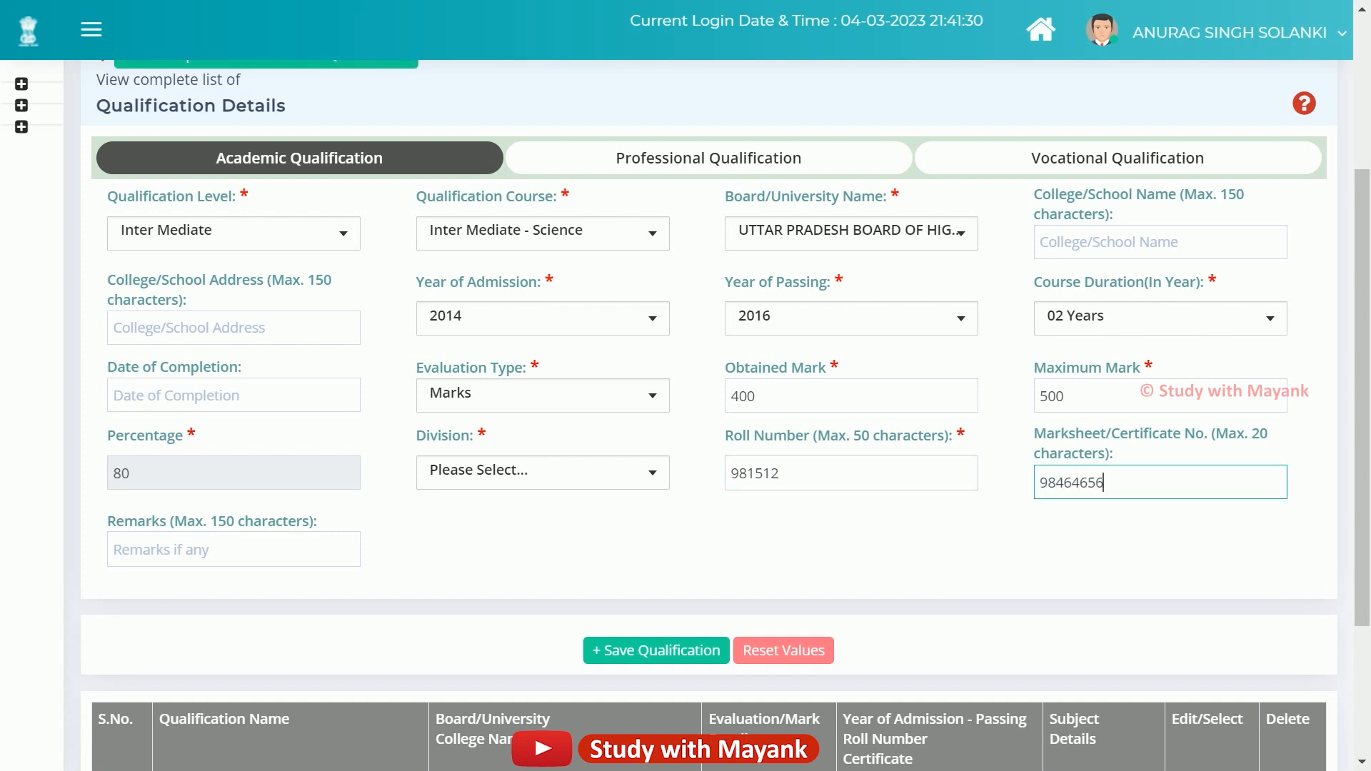
Save the Intermediate entry and check the new Inter Mediate - Science row in the table.
left_click(656, 651)
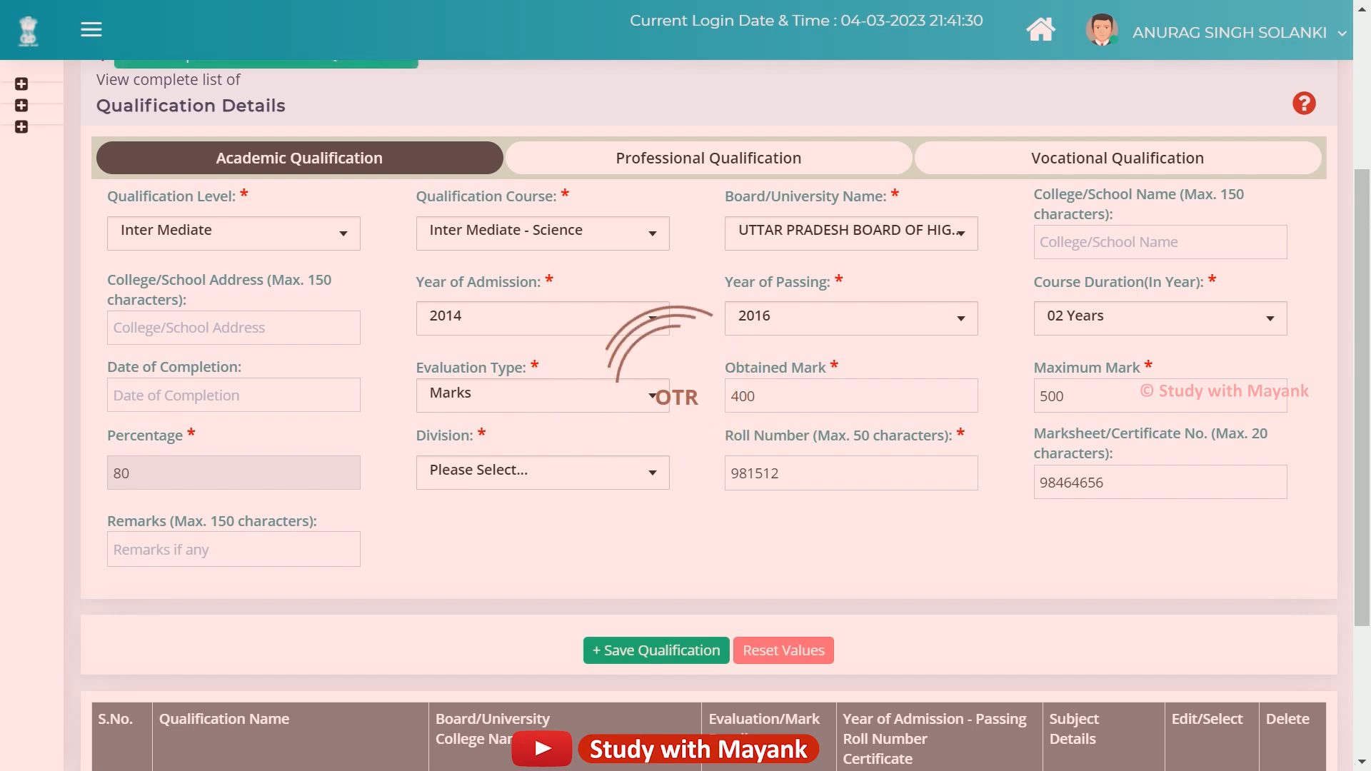
scroll(708, 414, "down", 1)
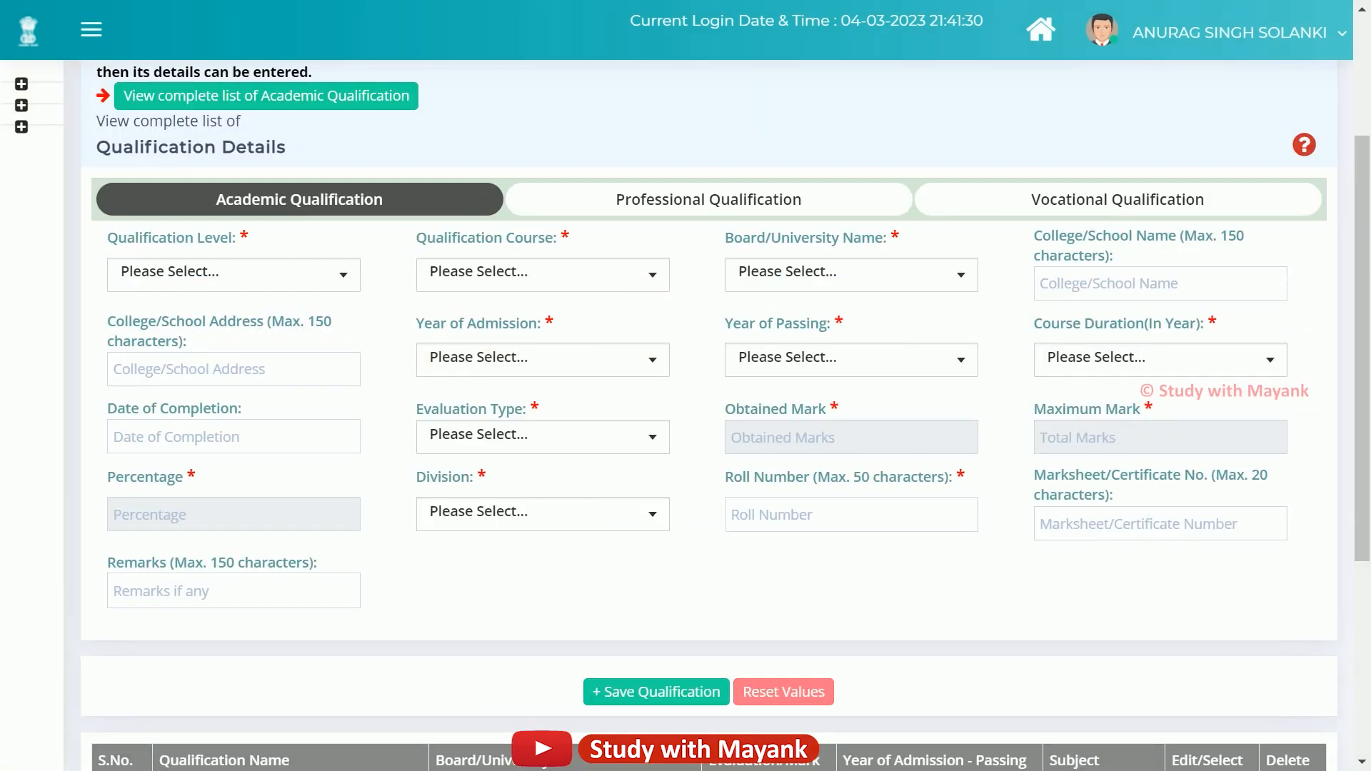
scroll(708, 414, "down", 2)
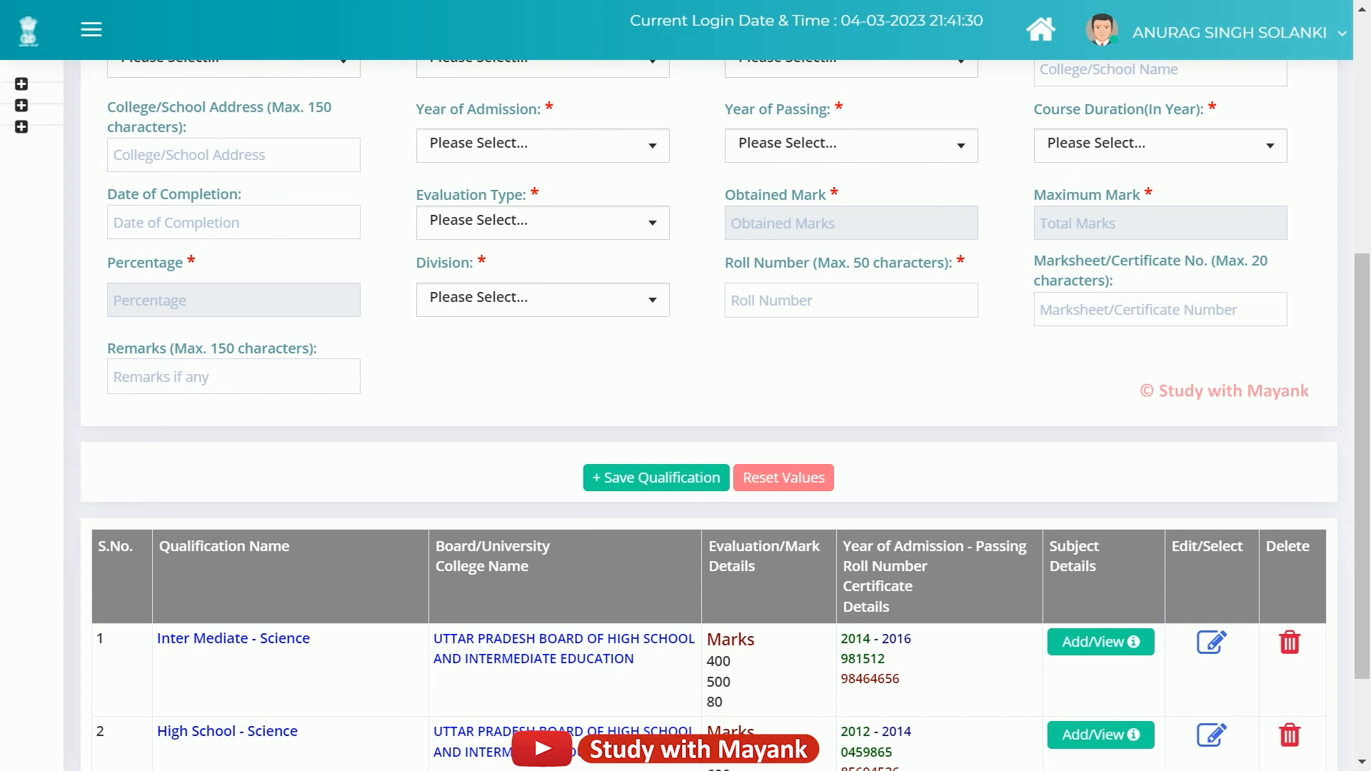
scroll(709, 415, "up", 1)
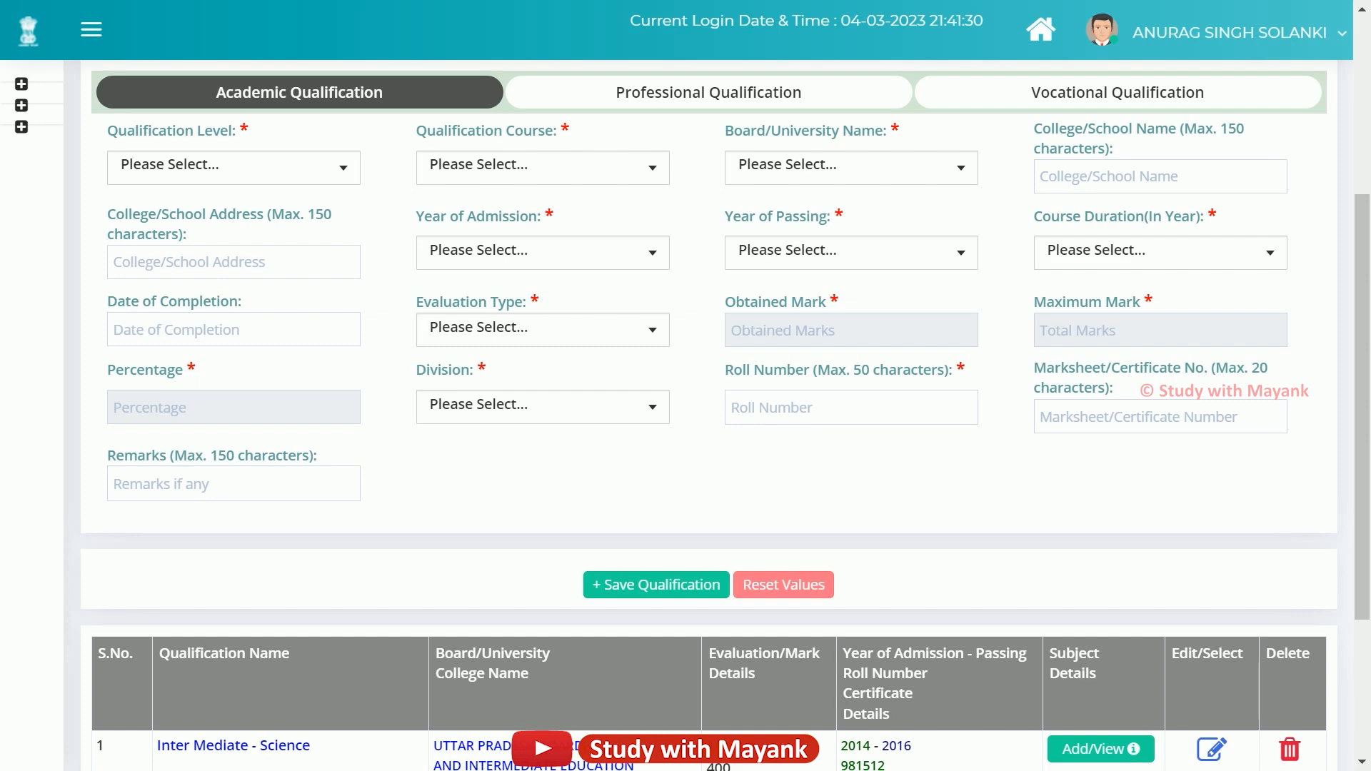
scroll(708, 414, "up", 2)
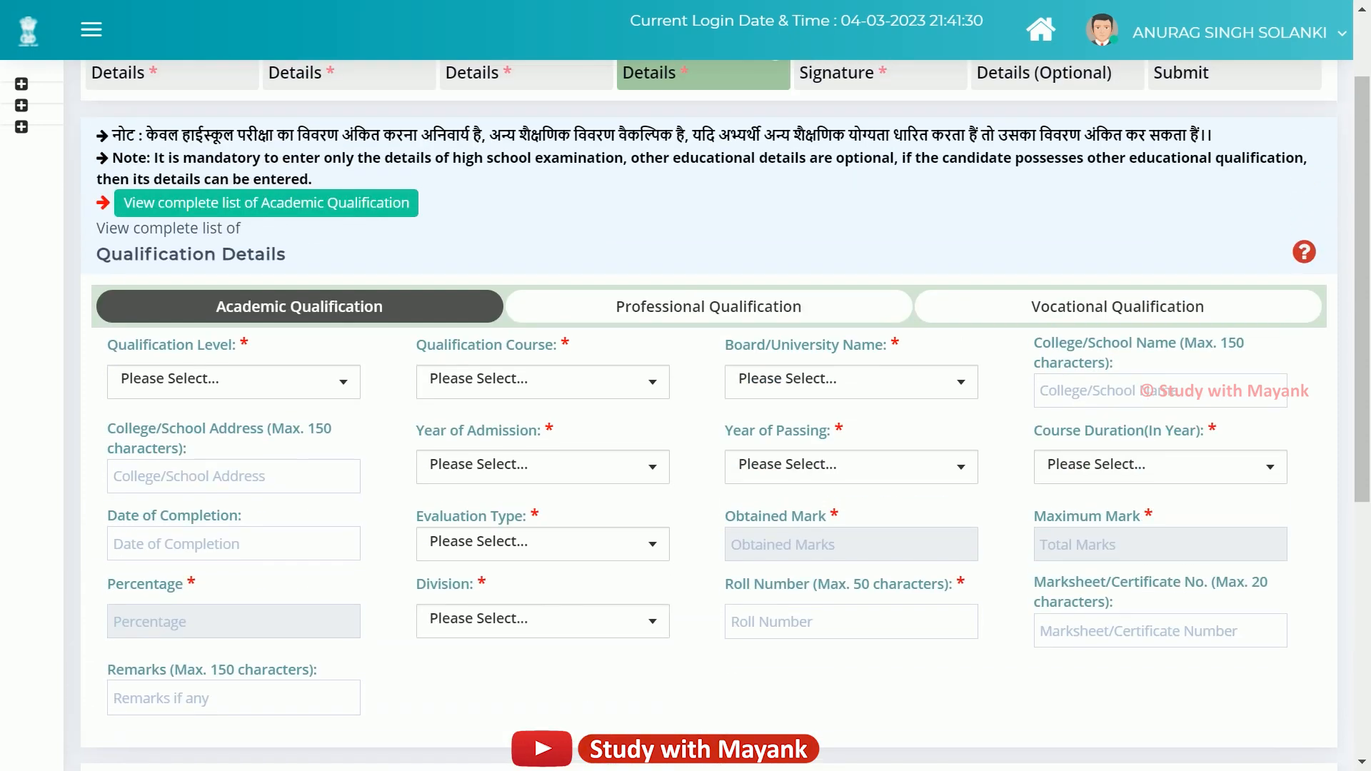
Pick Graduation as the qualification level, browsing the course list without choosing one.
left_click(234, 382)
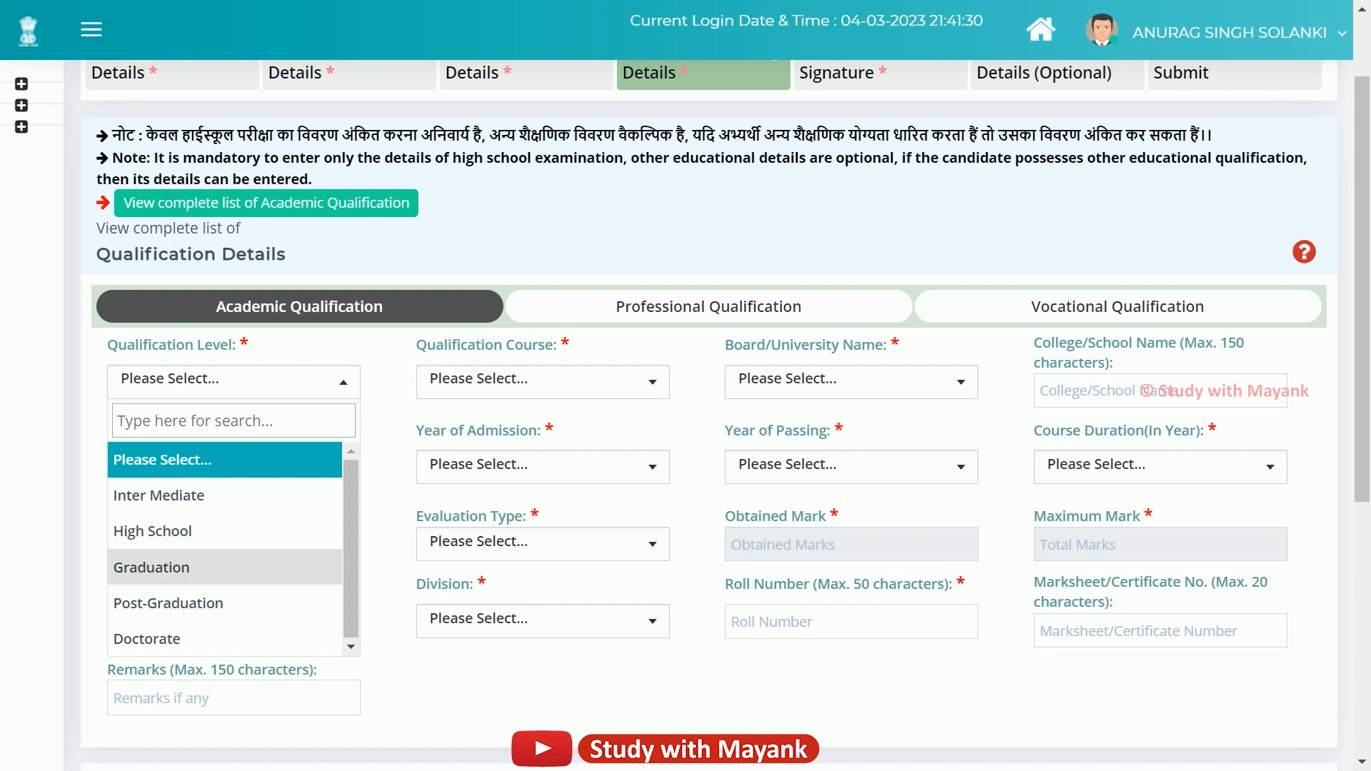
left_click(172, 568)
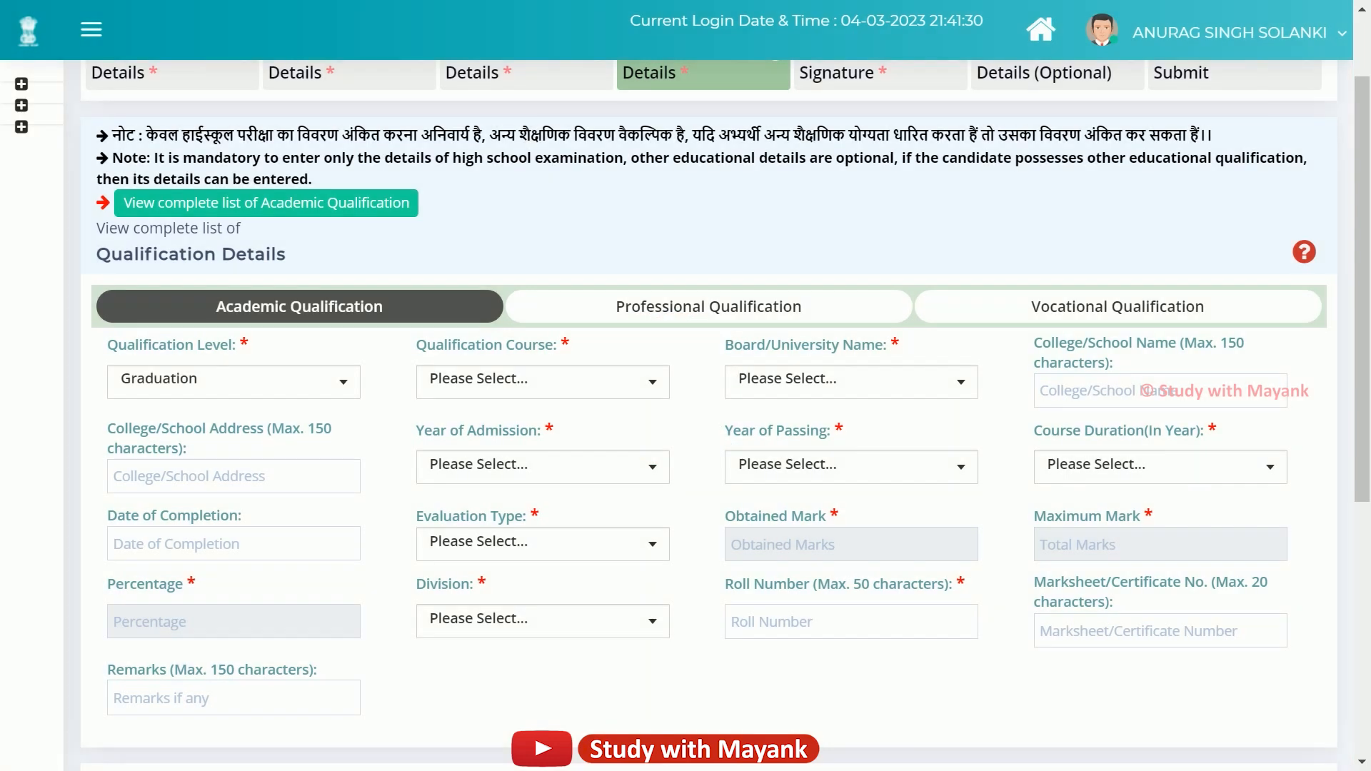
left_click(543, 382)
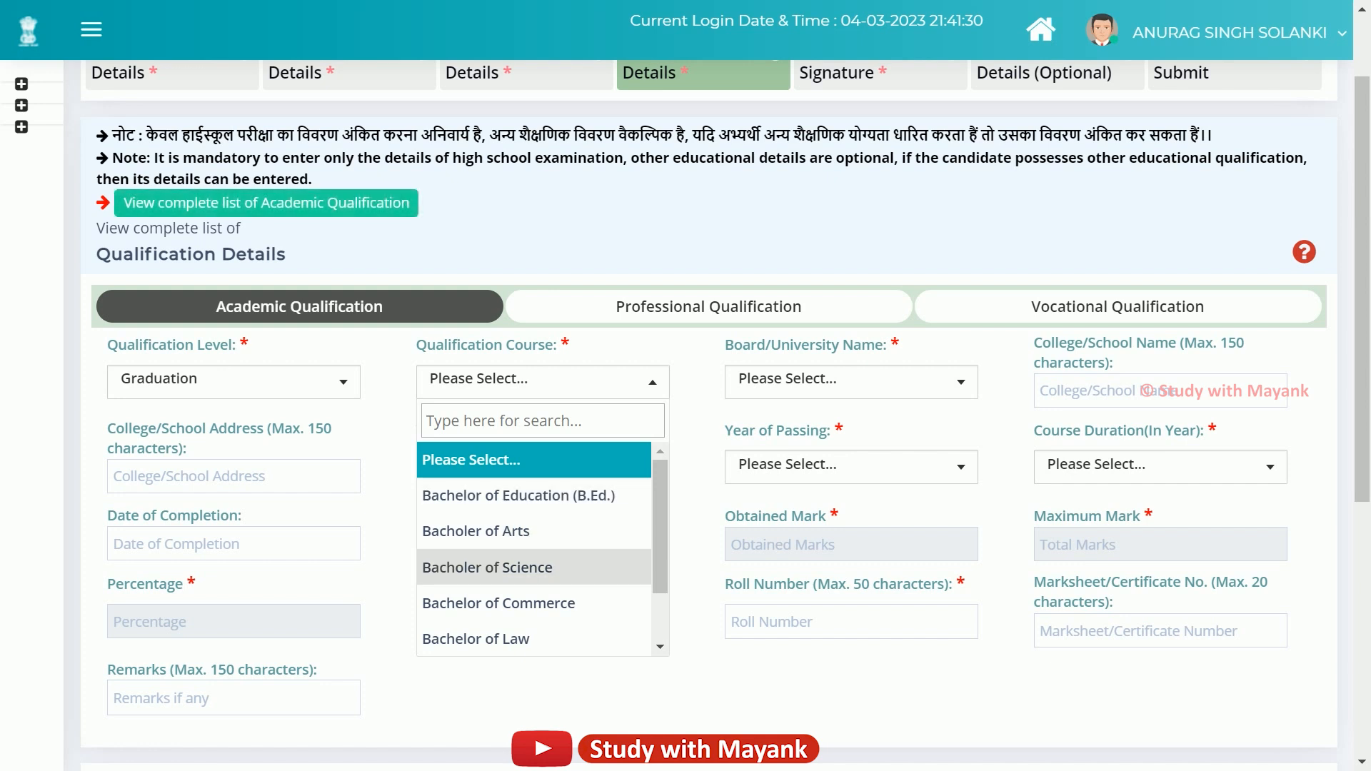
scroll(533, 567, "down", 1)
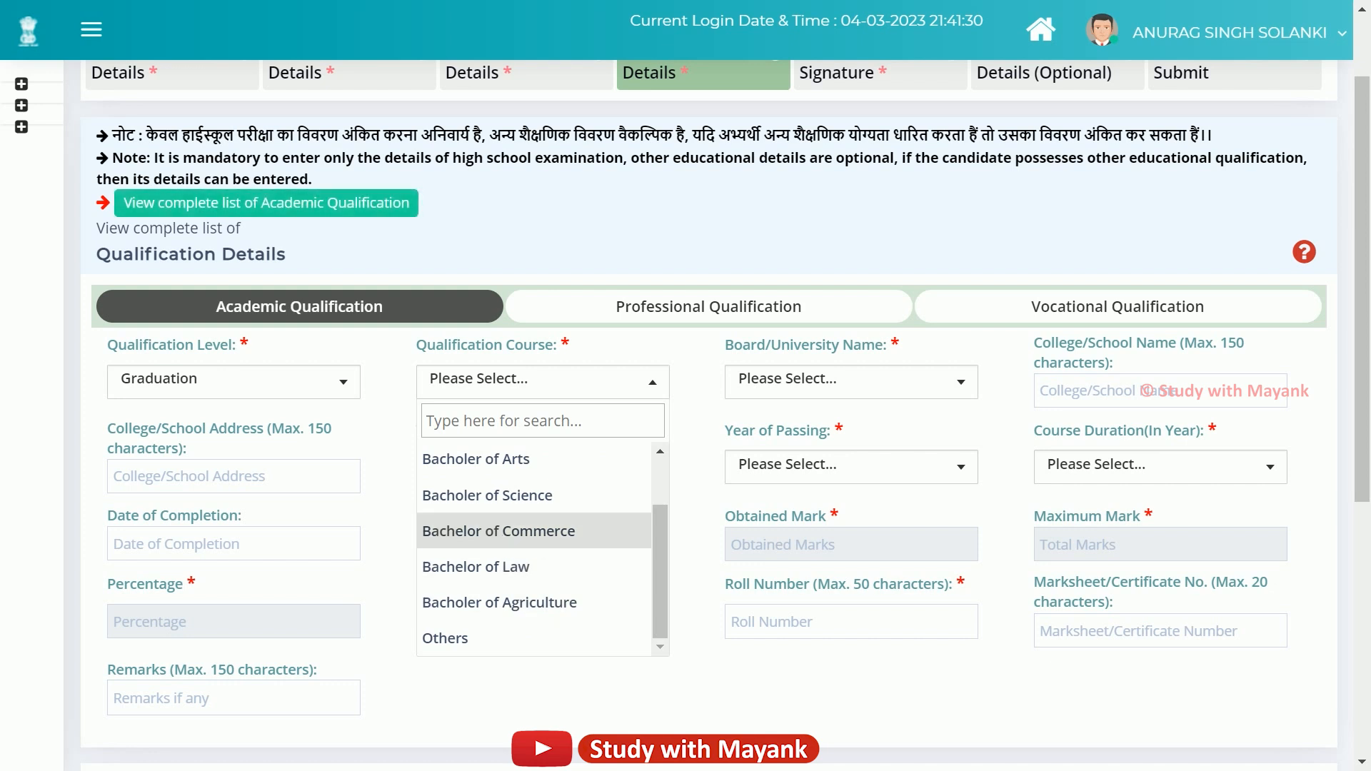
left_click(543, 382)
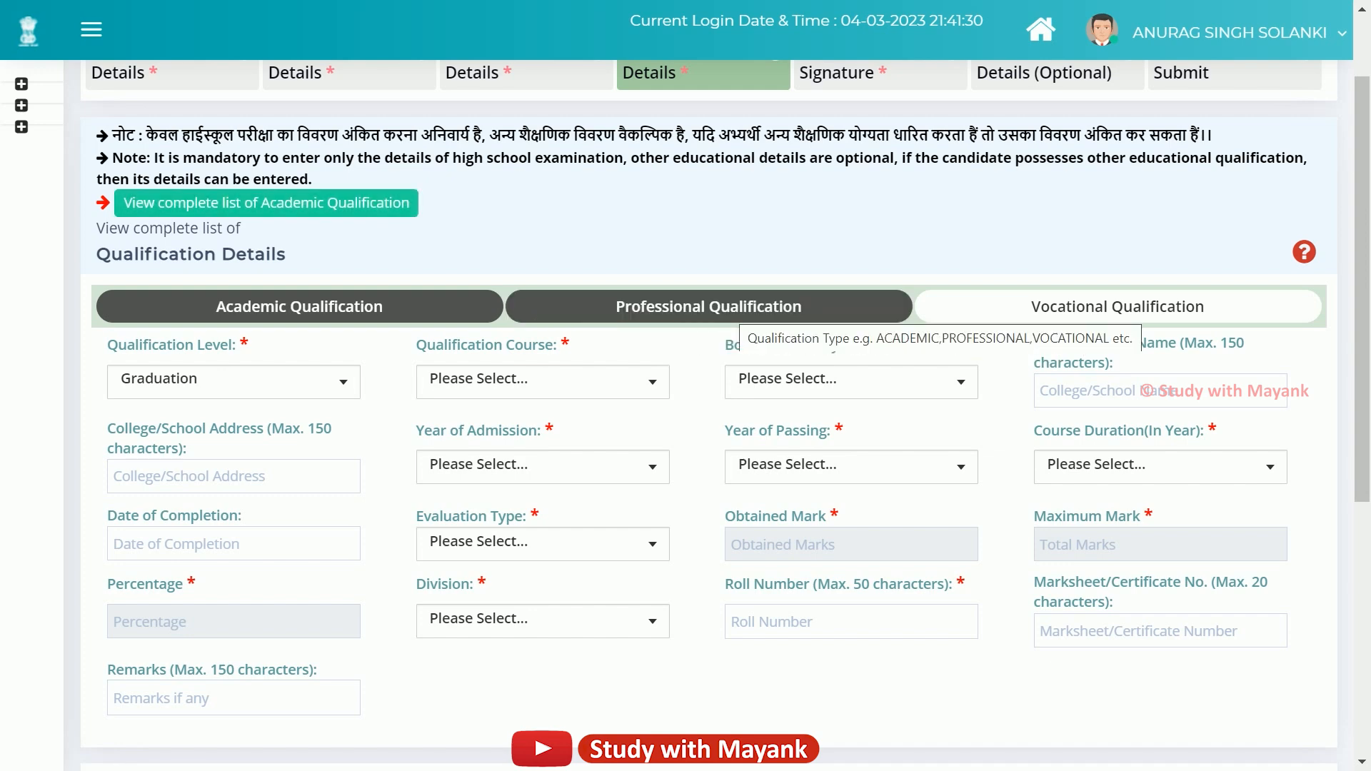
On the Professional Qualification tab, choose Graduation as level and Engineering as stream.
left_click(685, 312)
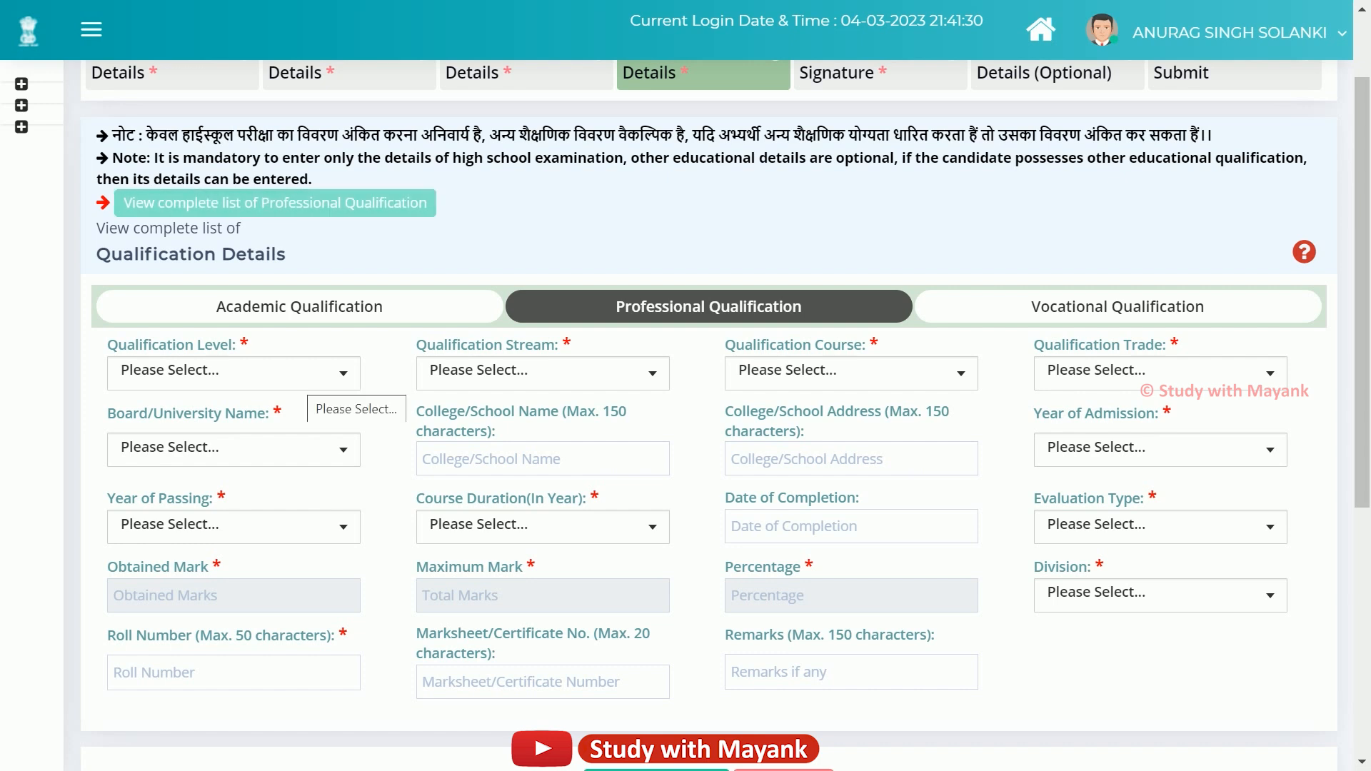
left_click(300, 375)
left_click(151, 487)
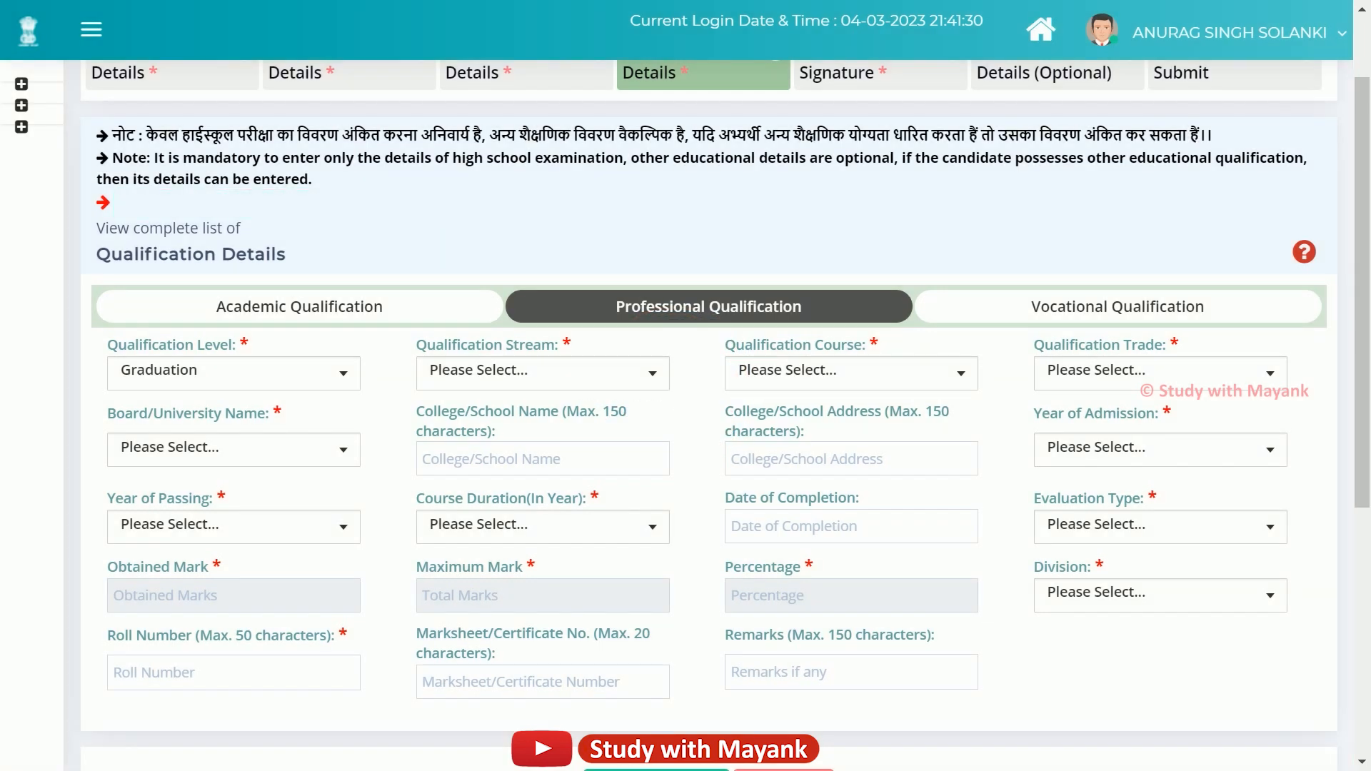
left_click(571, 373)
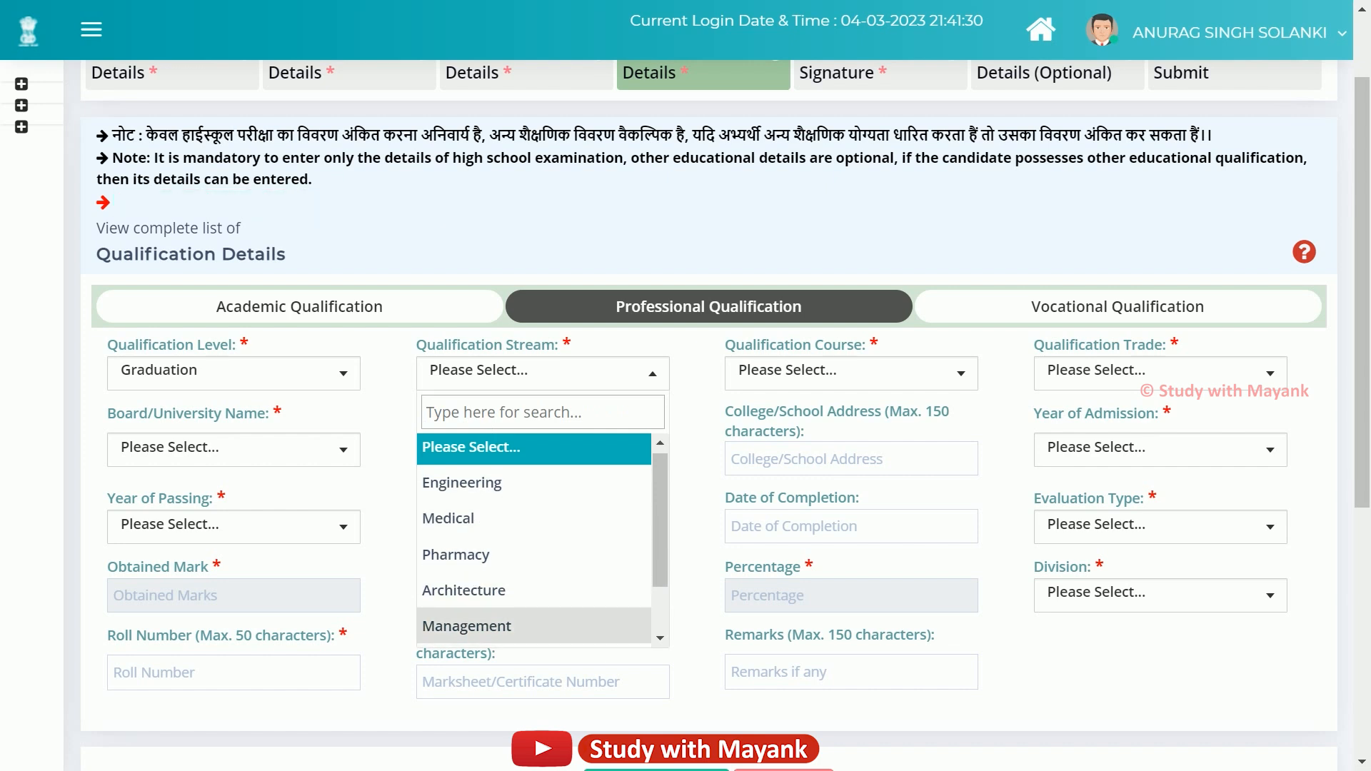
scroll(500, 594, "down", 1)
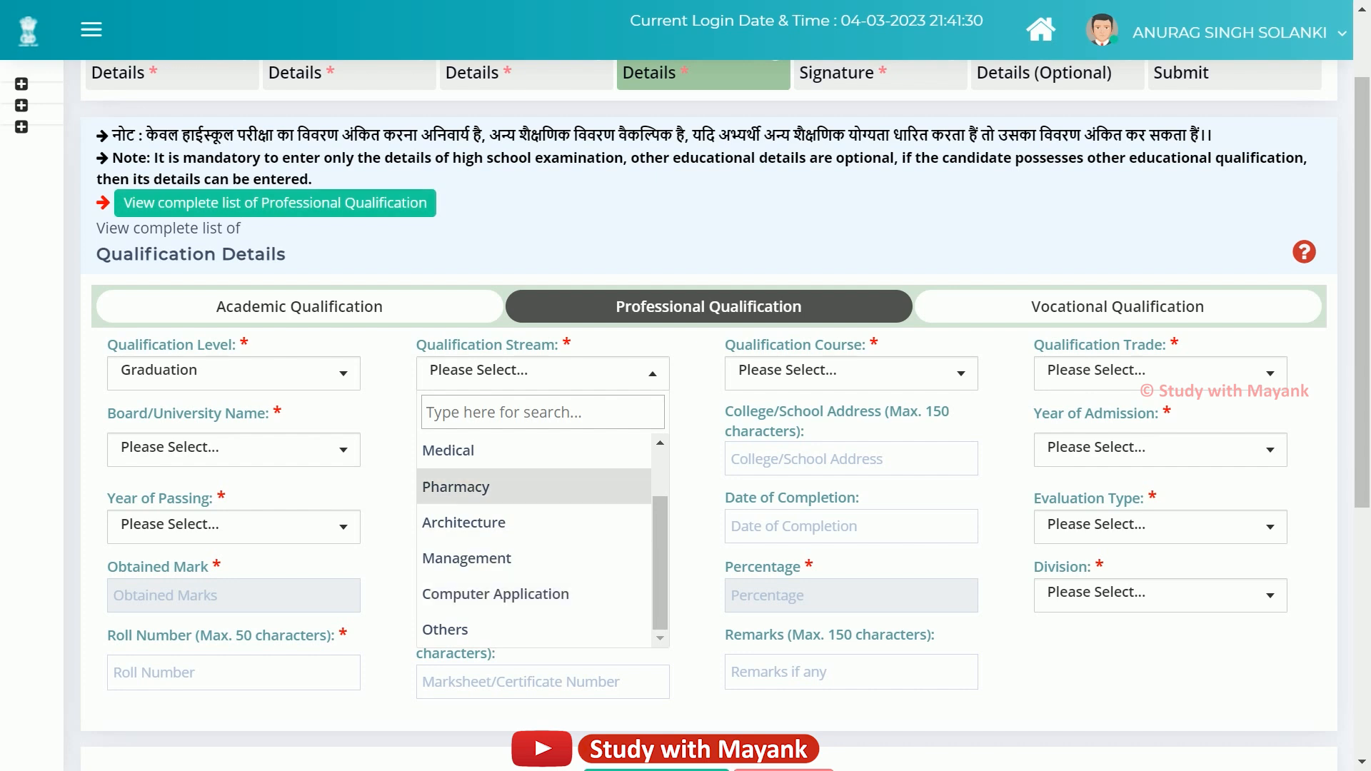
scroll(500, 558, "up", 1)
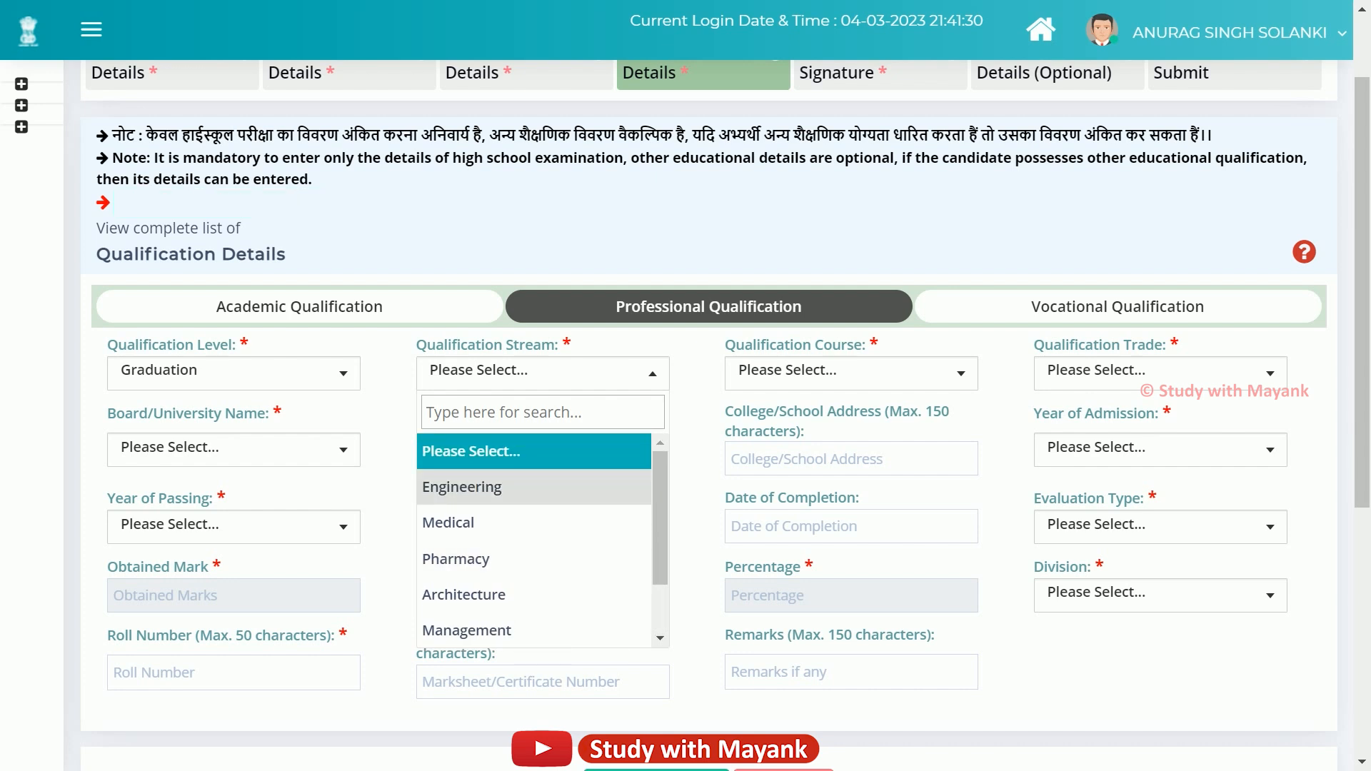
left_click(500, 487)
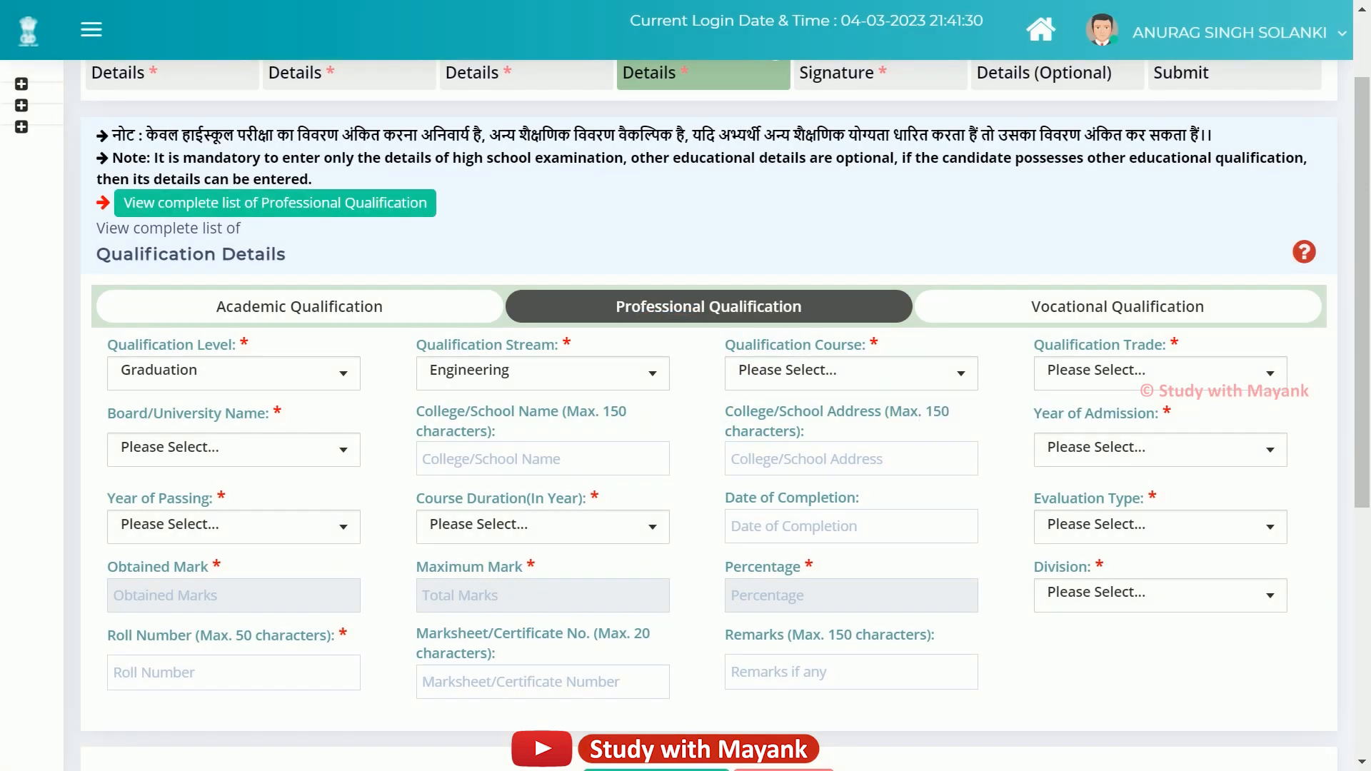
left_click_drag(724, 345, 863, 344)
left_click(851, 374)
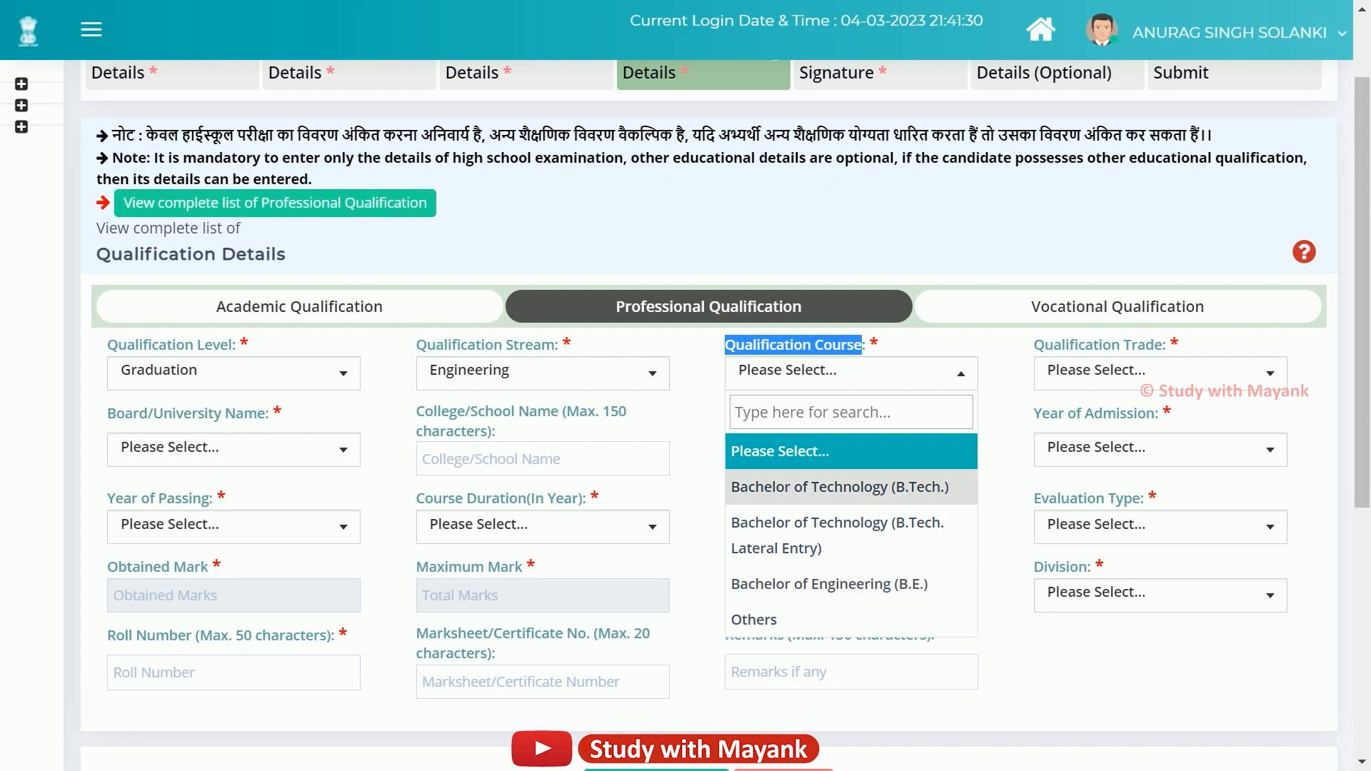
Pick Bachelor of Technology (B.Tech.) as the course and Computer Science as the trade.
left_click(839, 487)
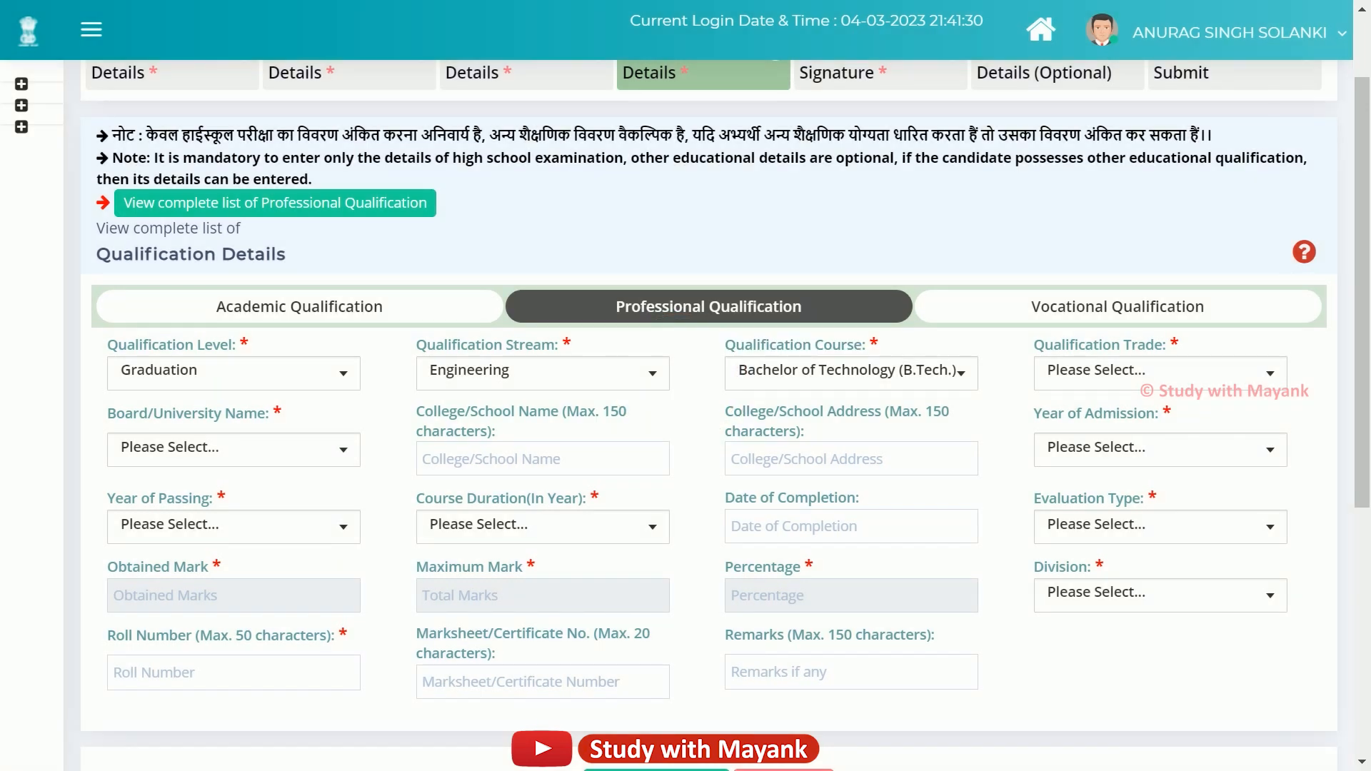
left_click_drag(1034, 345, 1167, 346)
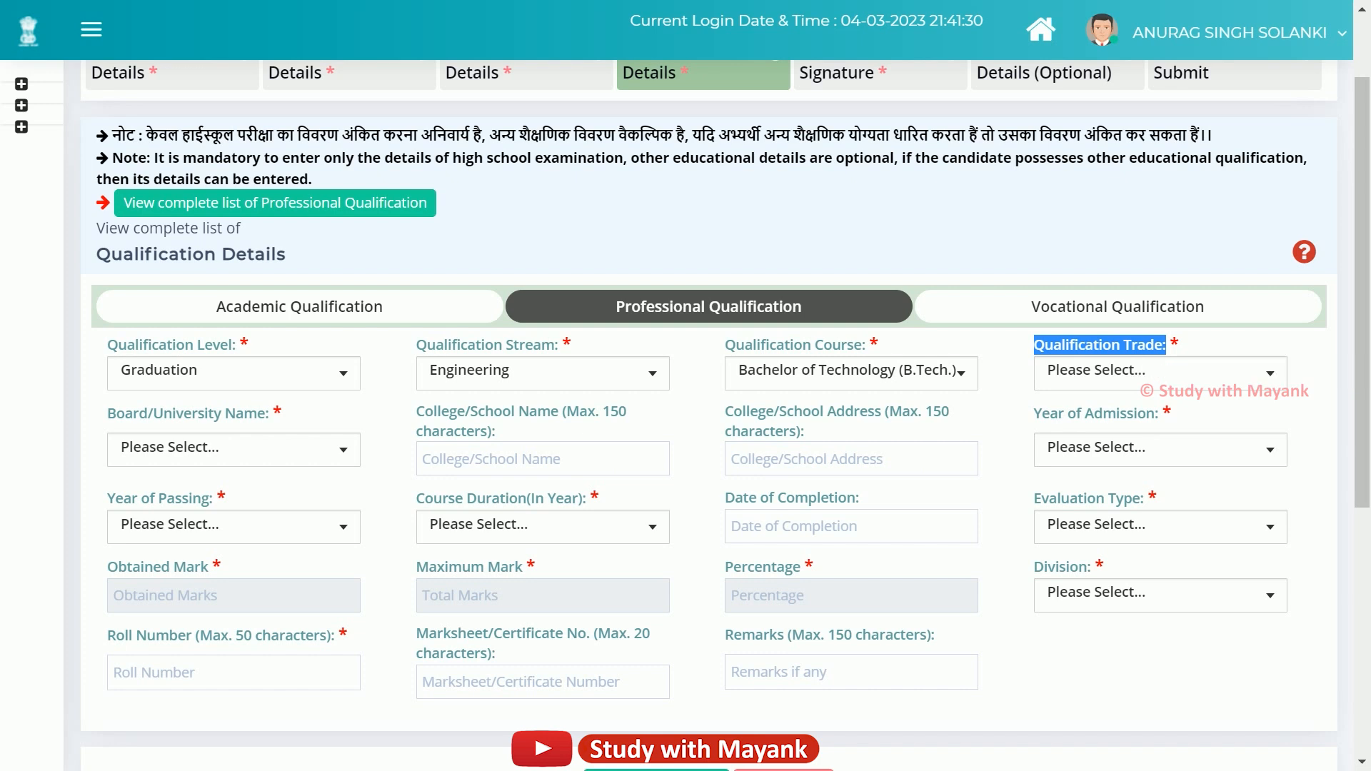
left_click(1188, 369)
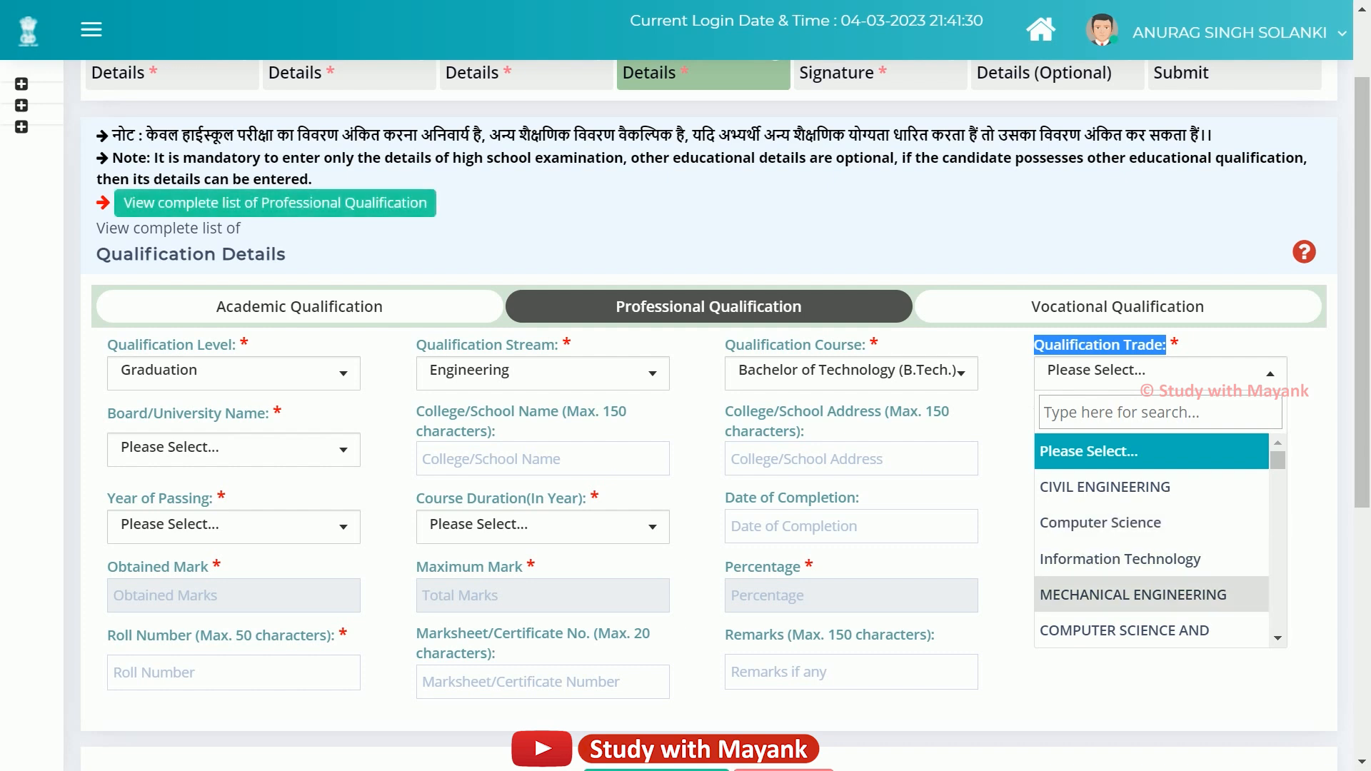
scroll(1151, 539, "down", 2)
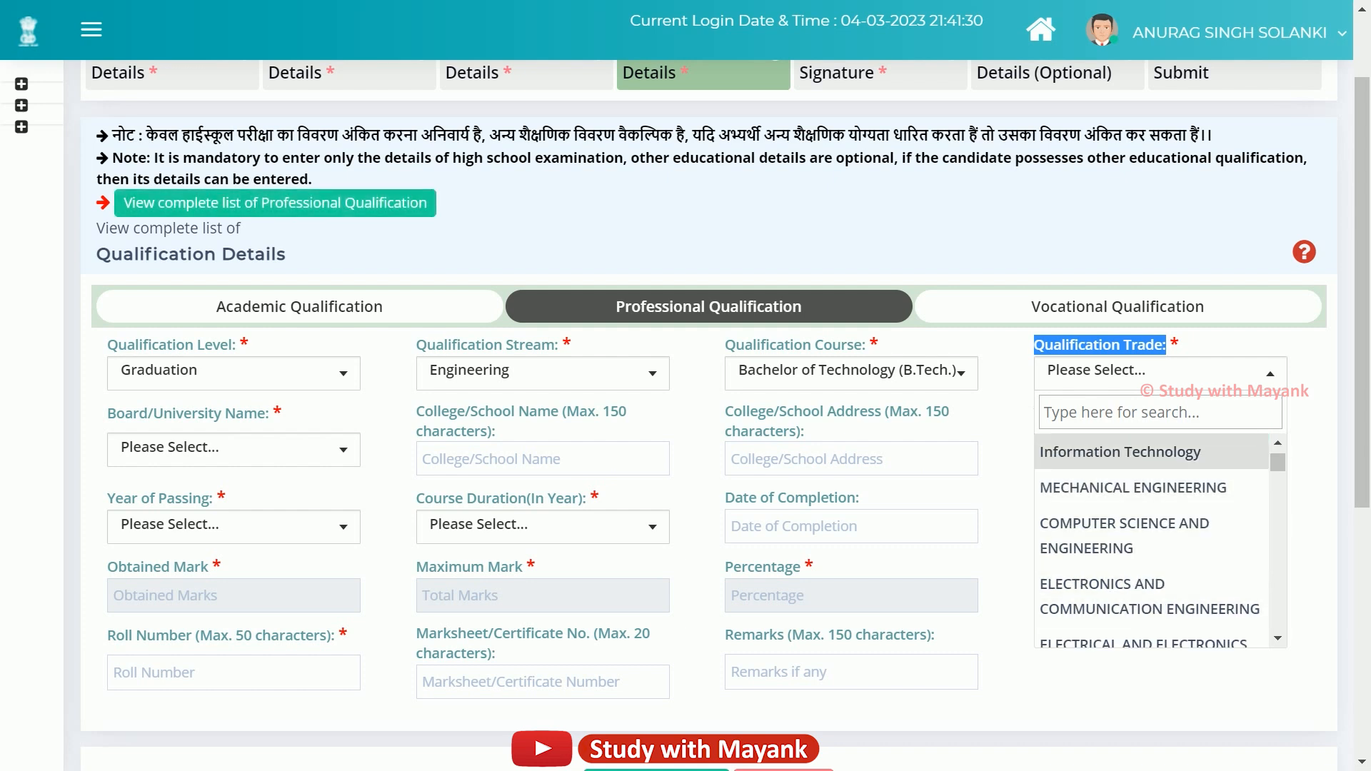
scroll(1151, 540, "down", 2)
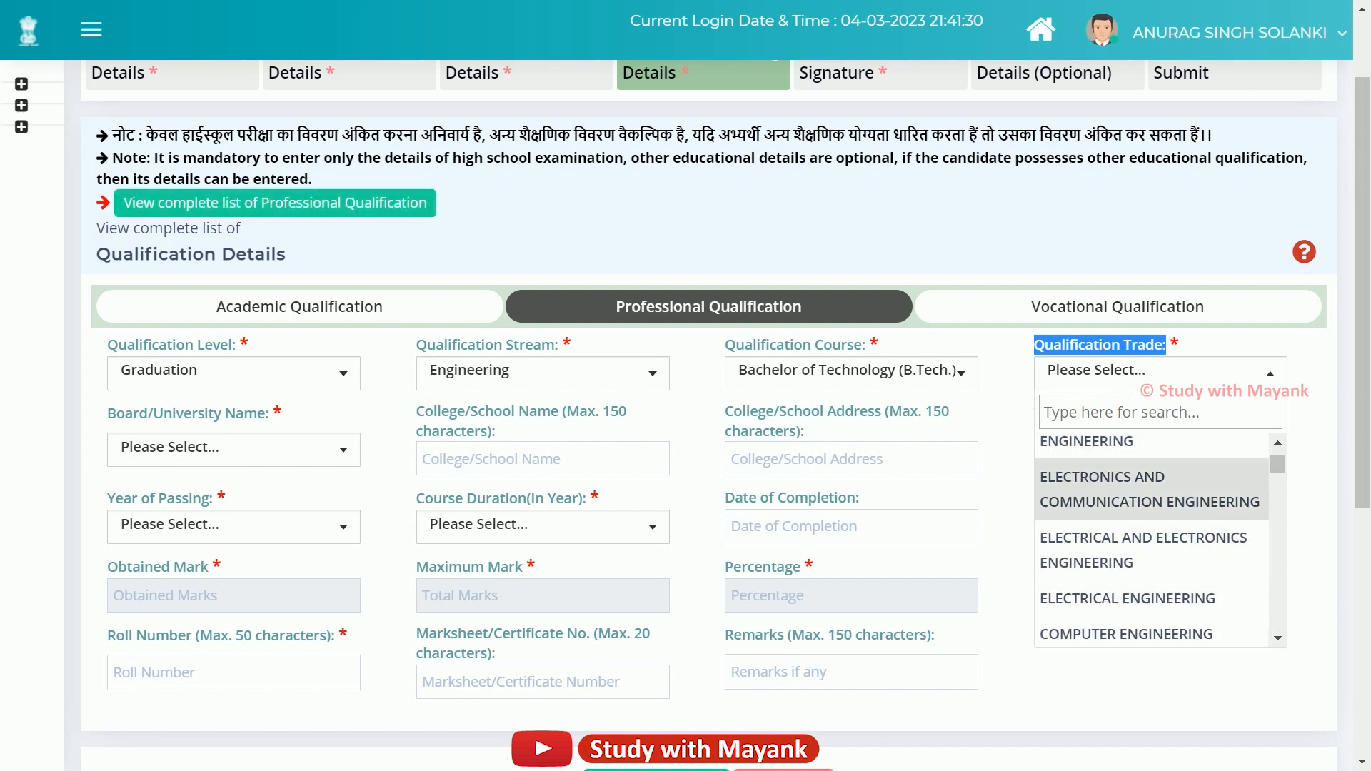
scroll(1151, 539, "up", 4)
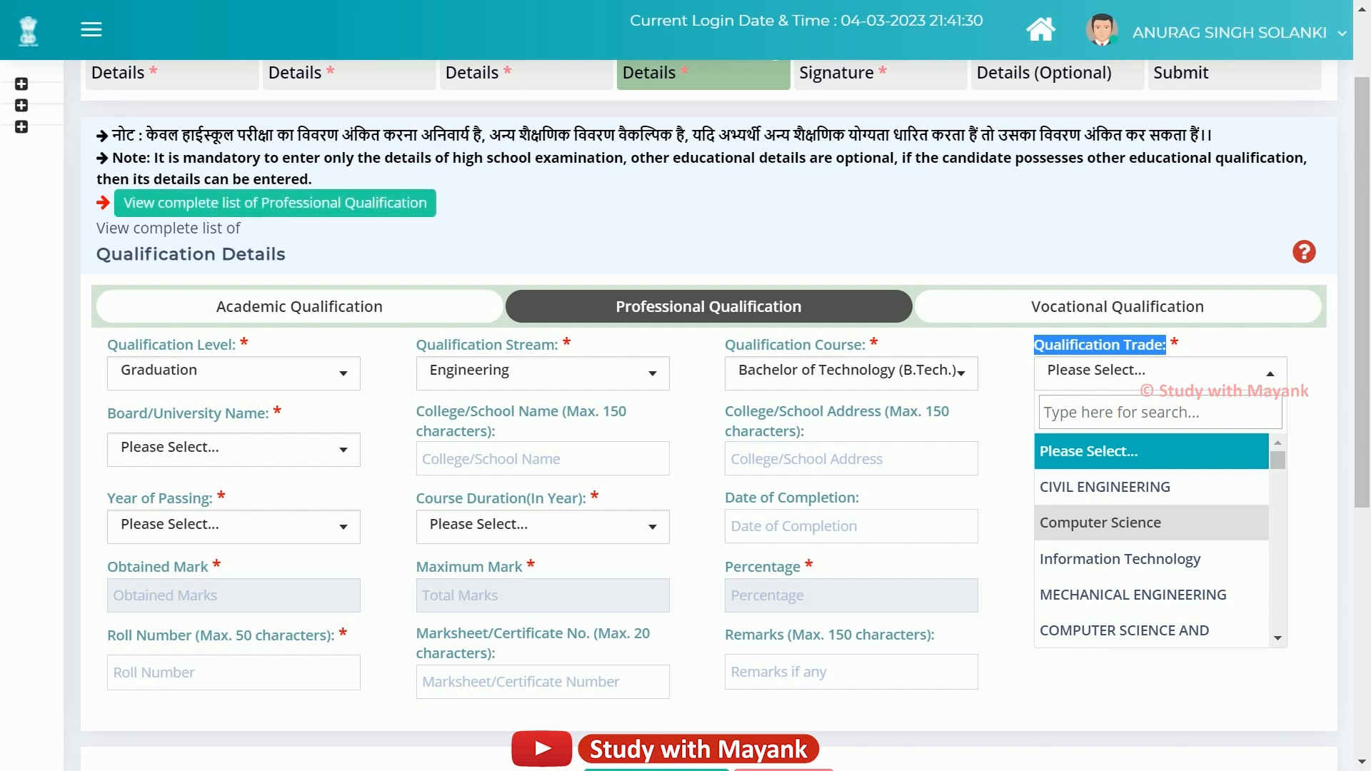
left_click(1099, 522)
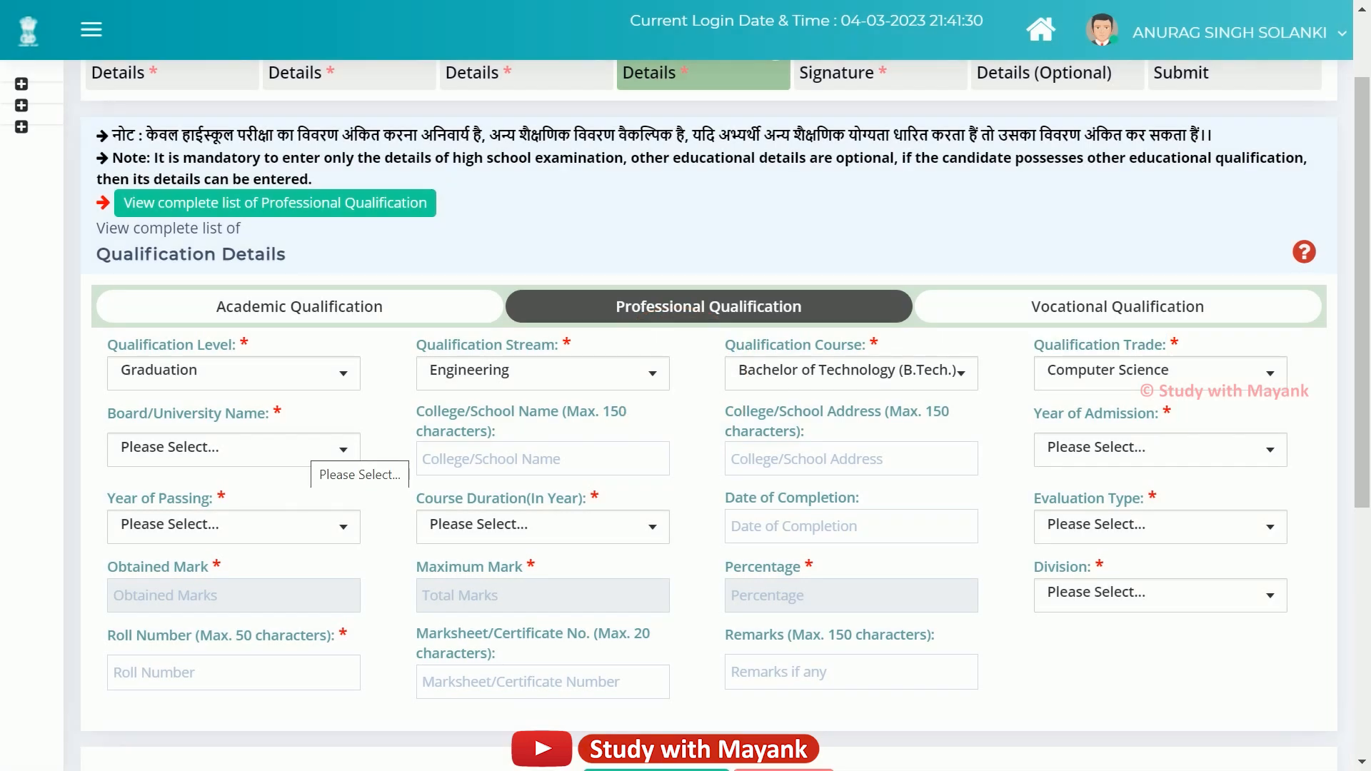
Select Acharya N.G. Ranga Agricultural University as the board/university.
left_click(315, 449)
scroll(225, 614, "down", 5)
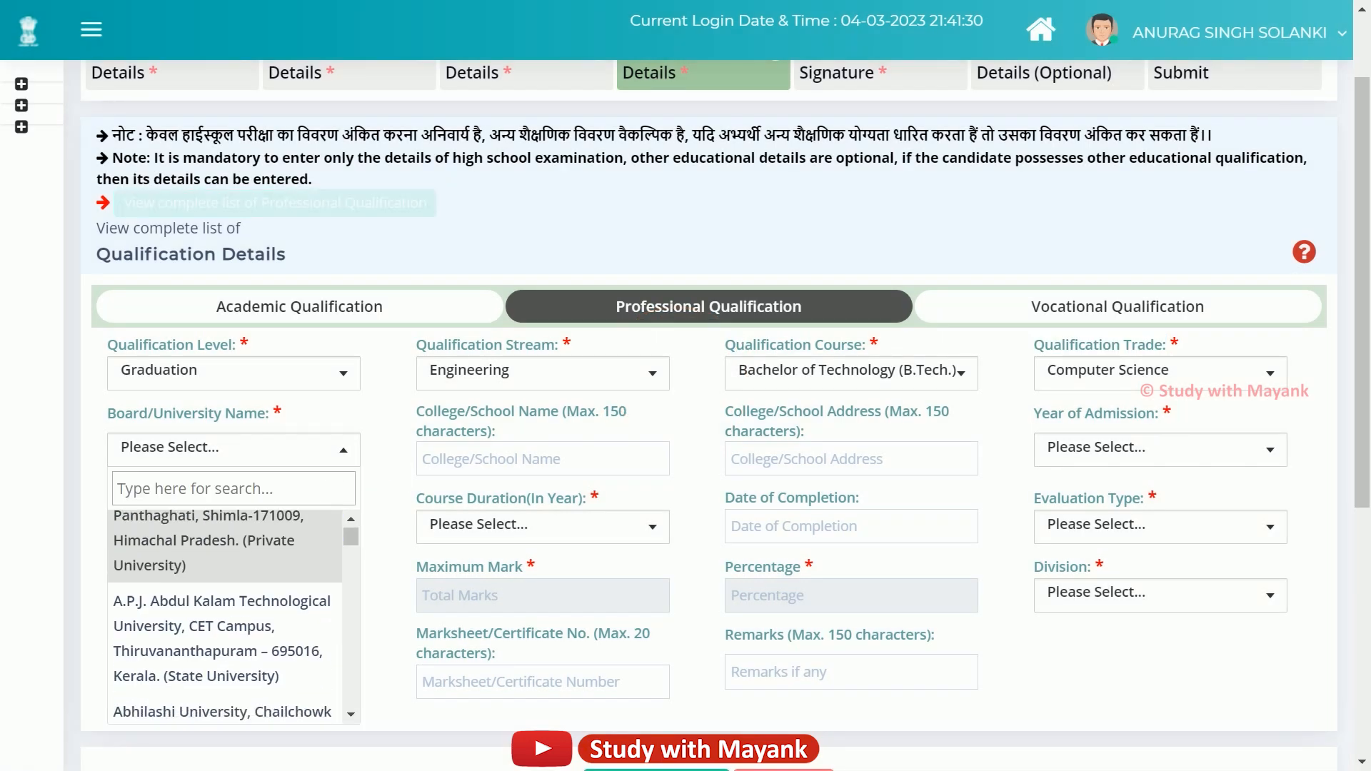
left_click(224, 655)
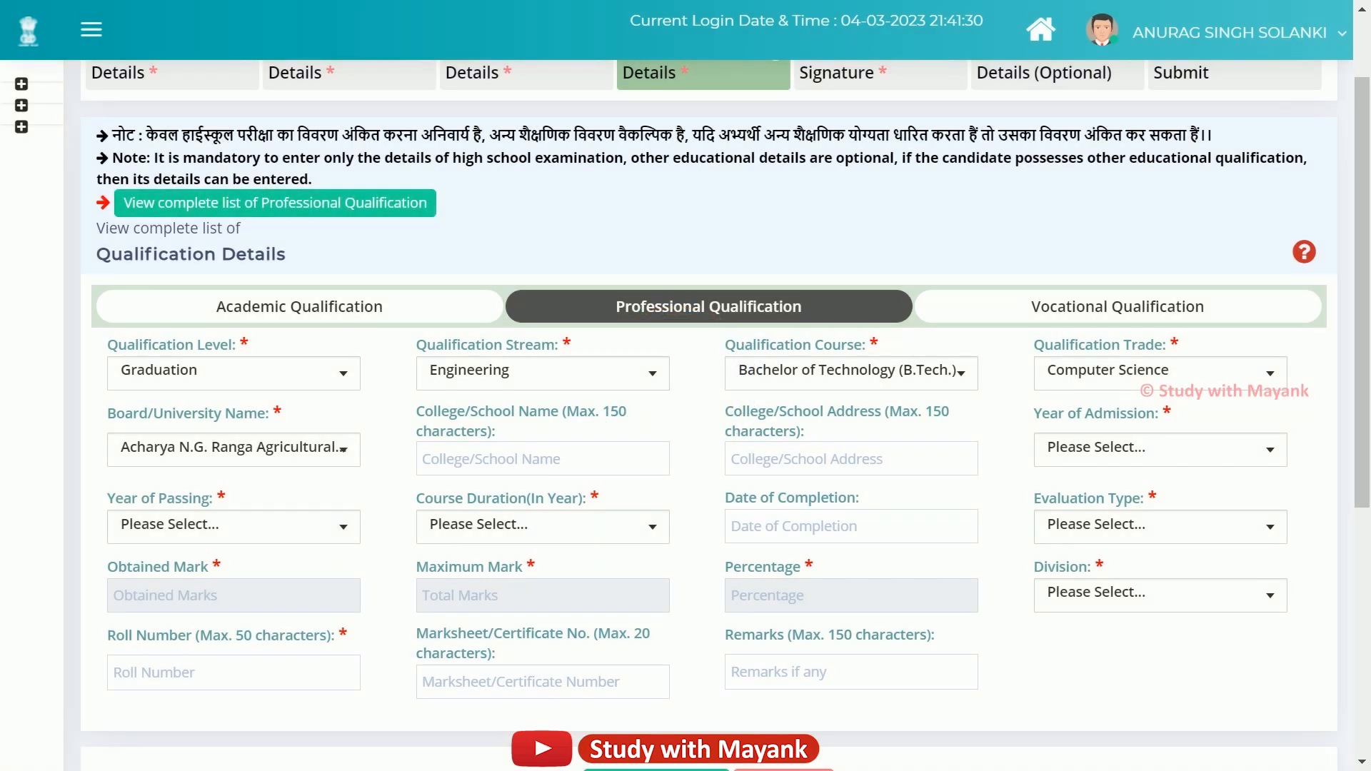
left_click_drag(416, 411, 474, 431)
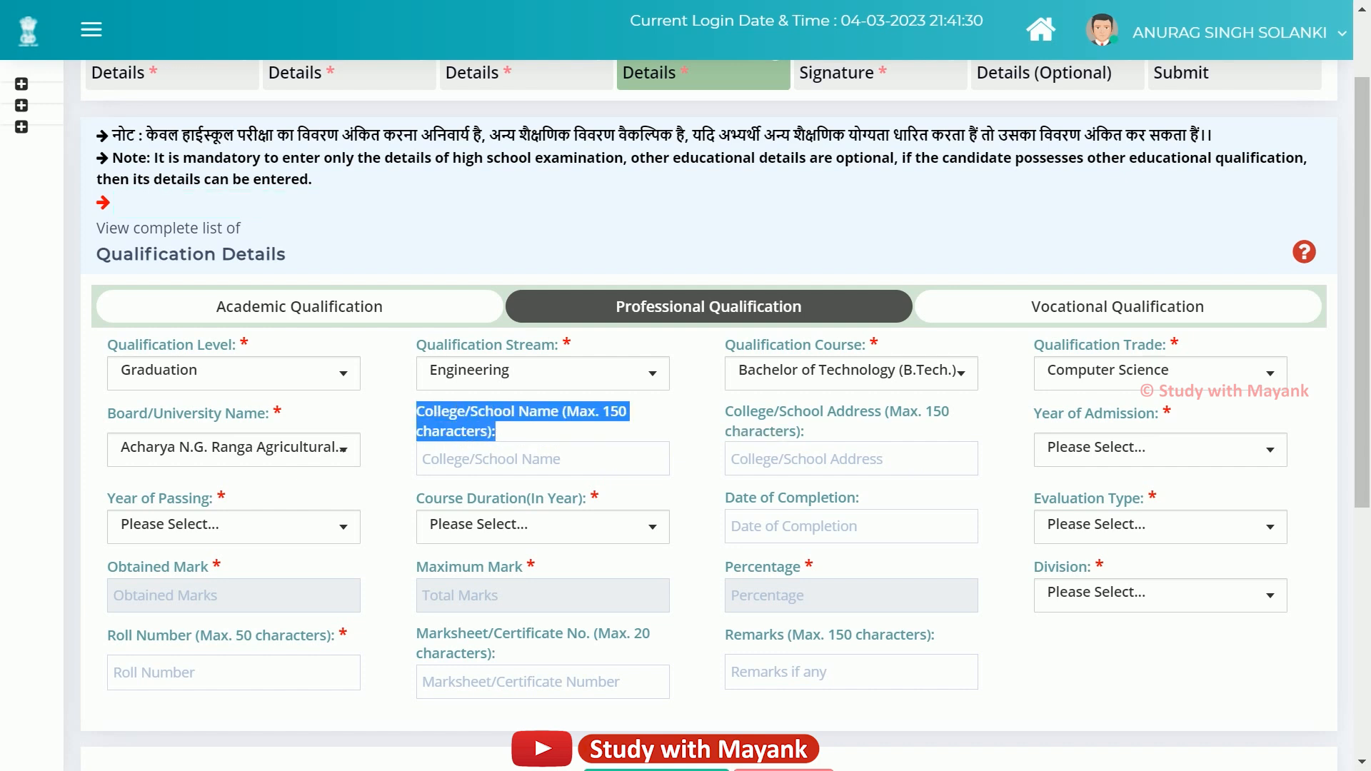
left_click(501, 436)
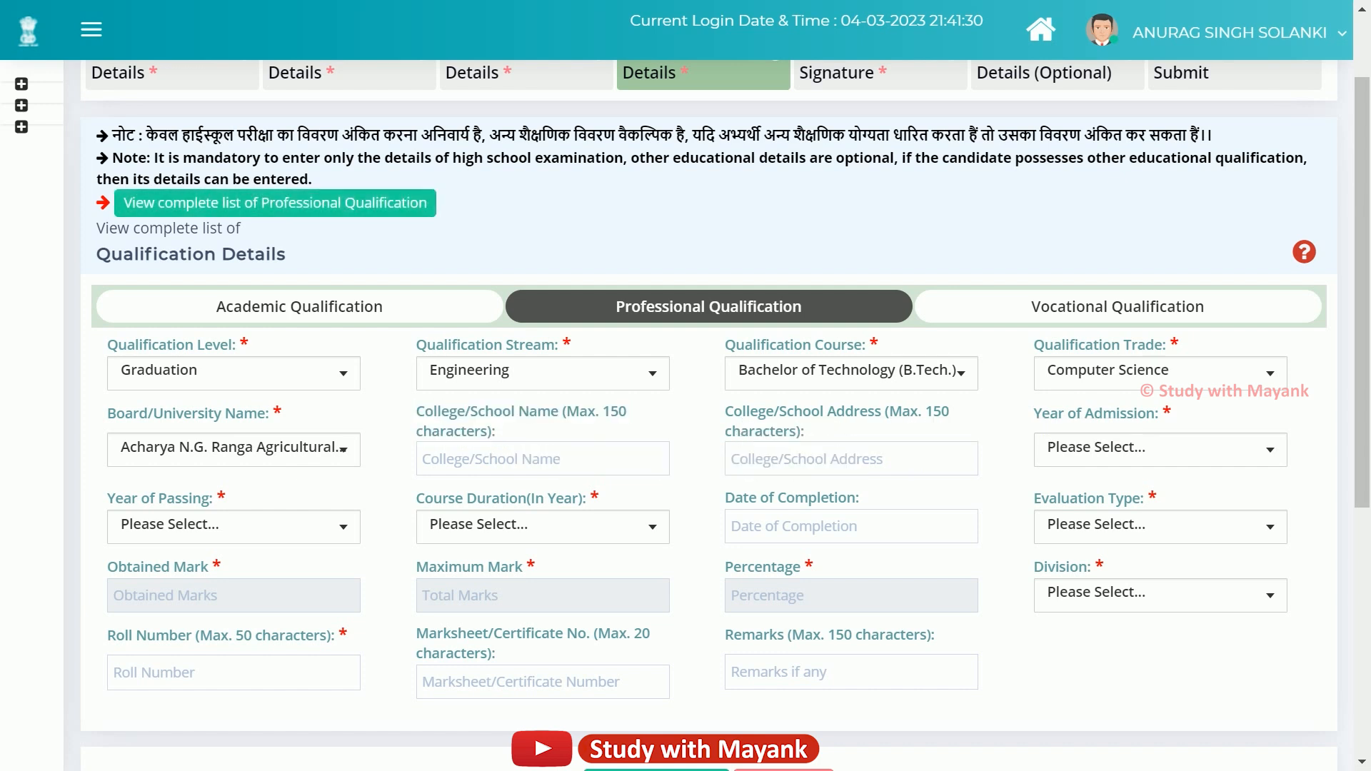
left_click_drag(765, 412, 810, 432)
left_click(825, 434)
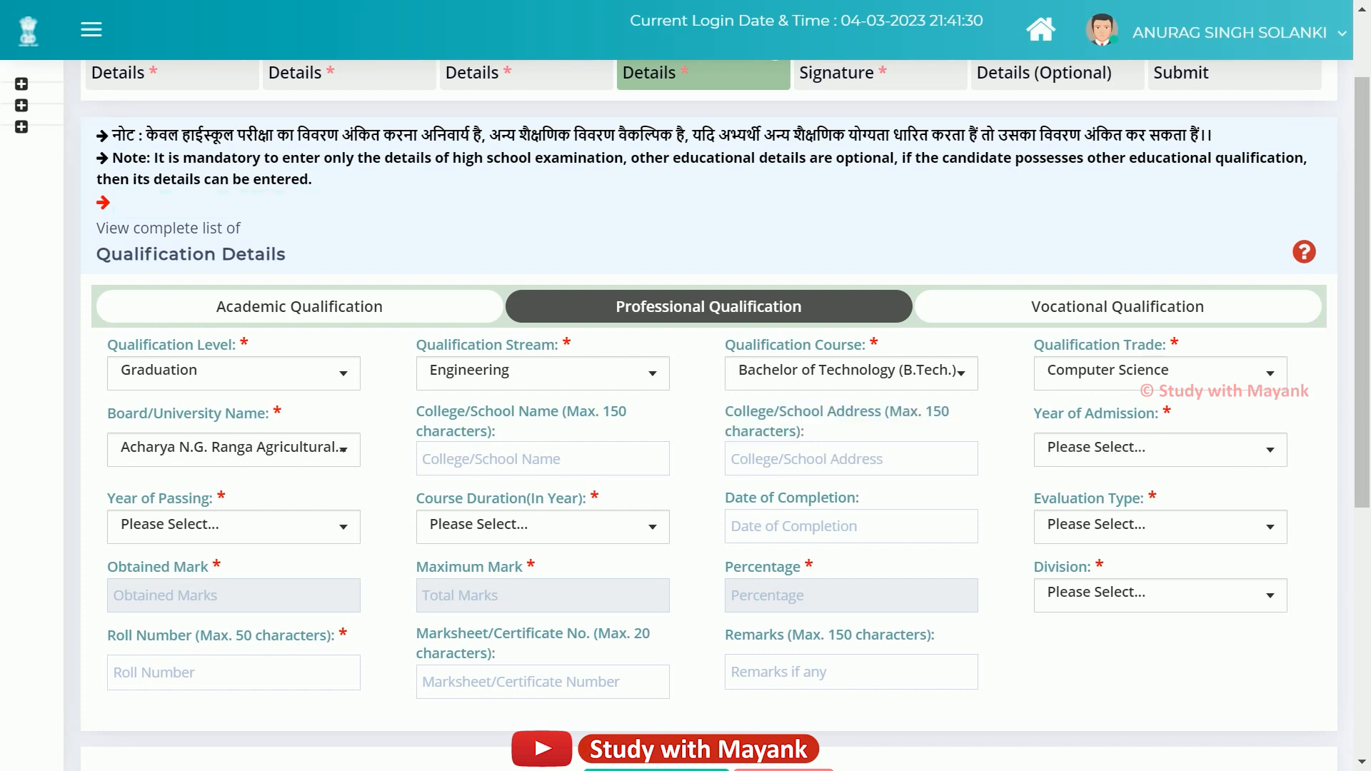
Set the B.Tech year of admission to 2016.
left_click(1078, 450)
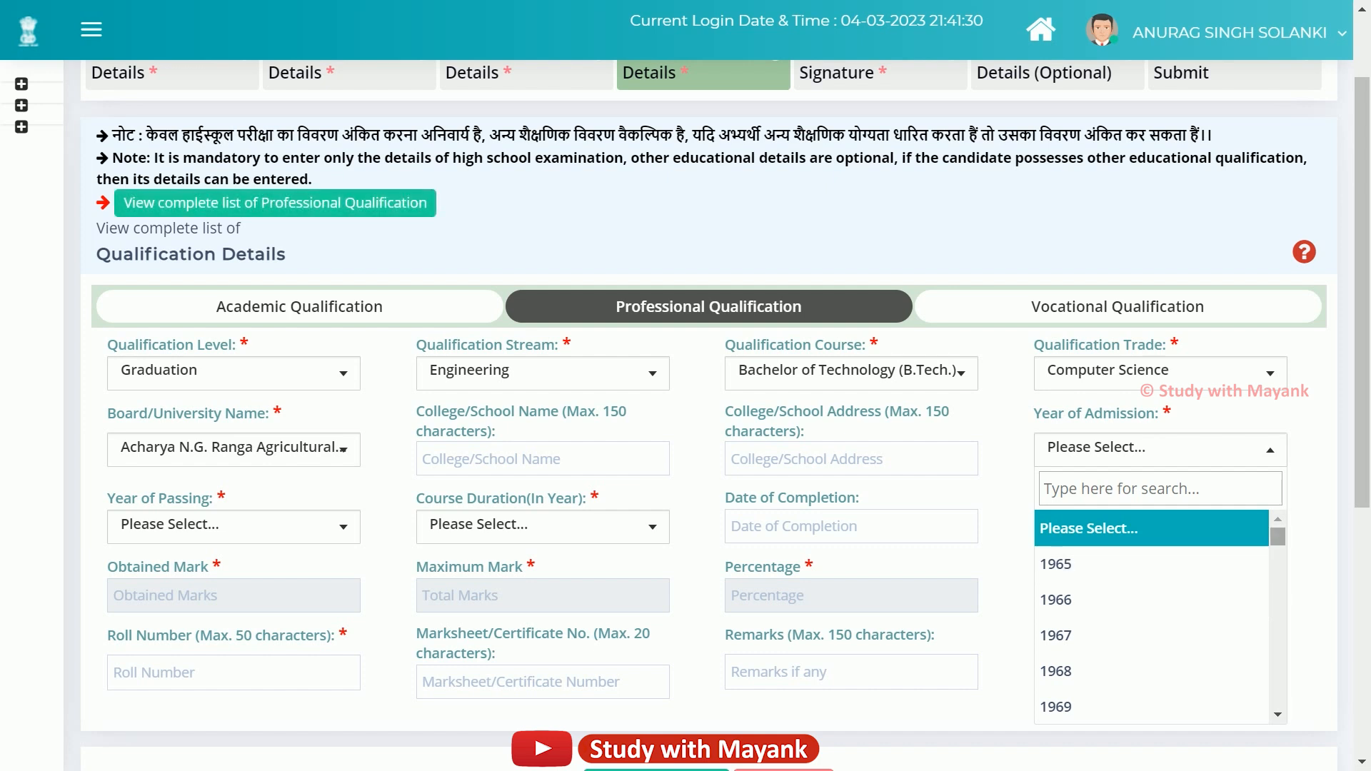
scroll(1151, 617, "down", 6)
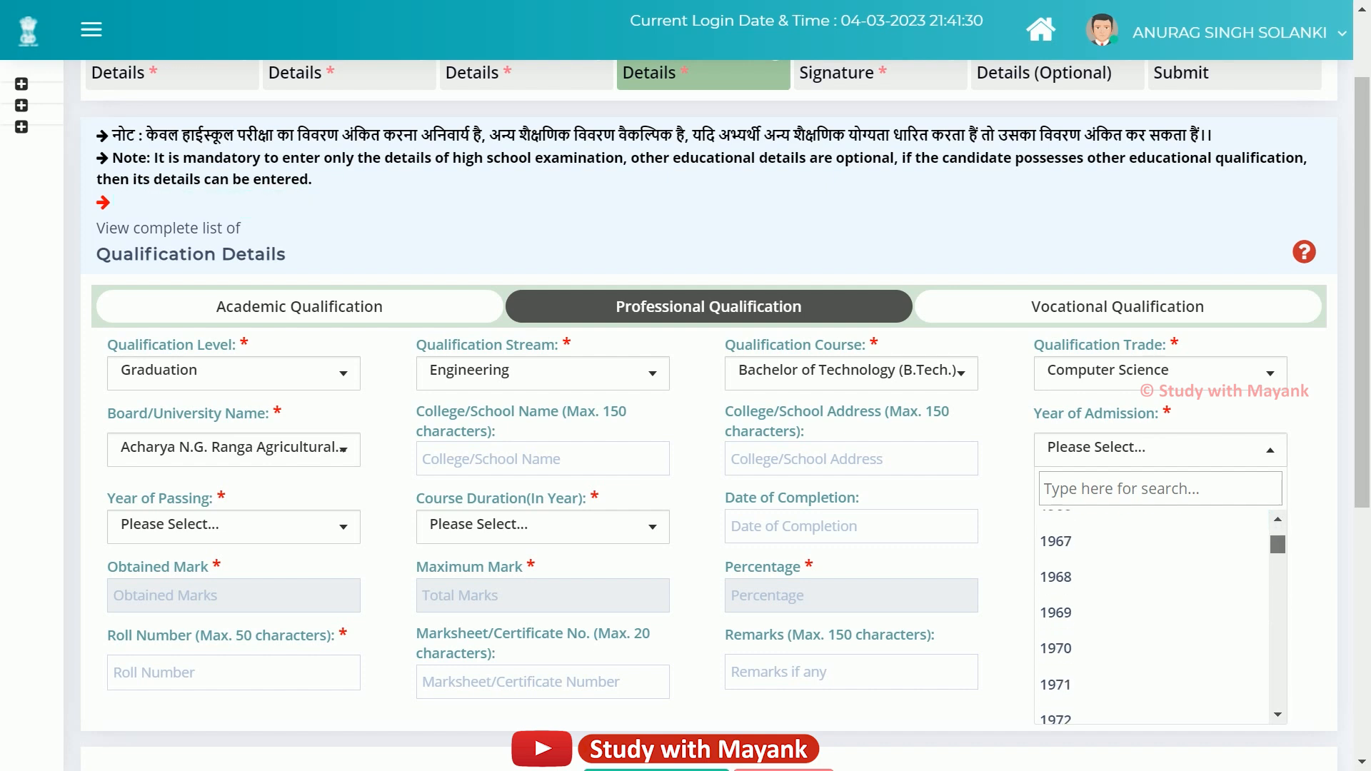
scroll(1151, 617, "down", 14)
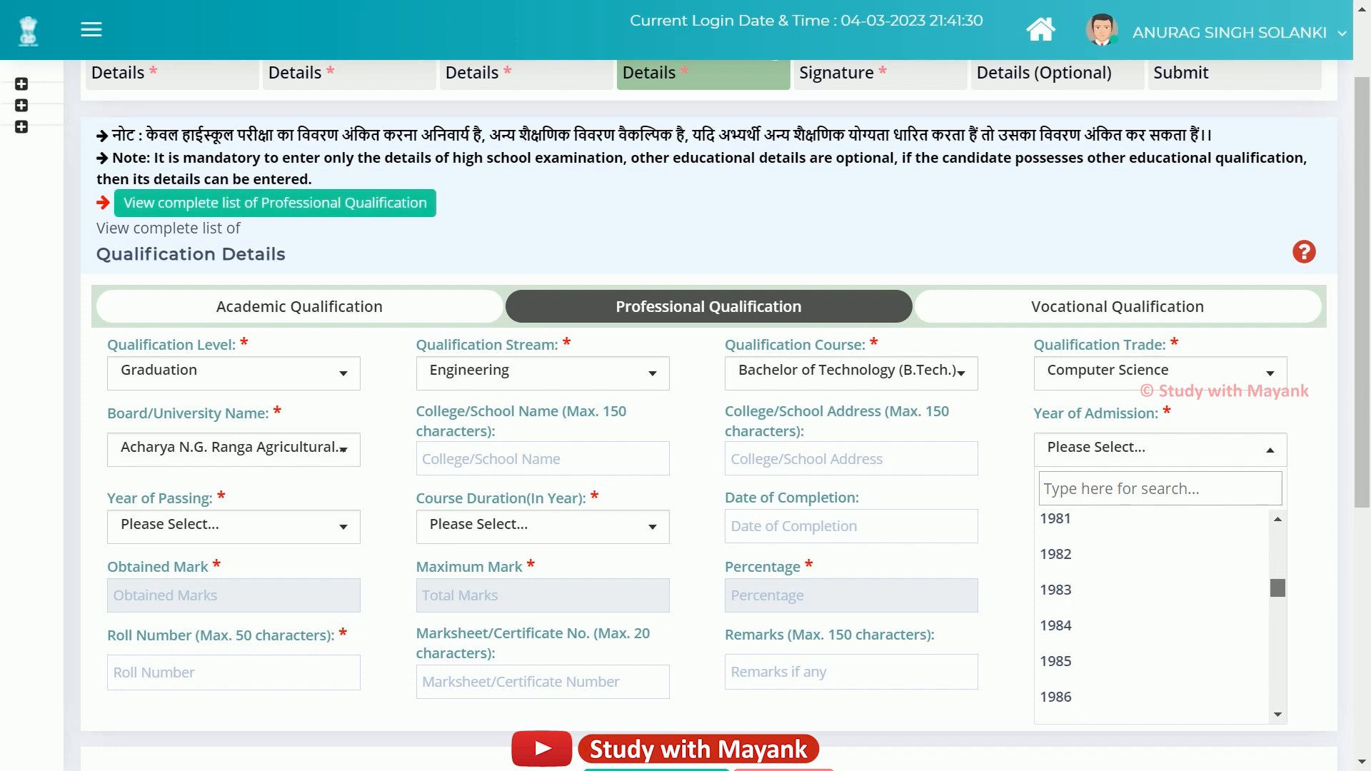
scroll(1151, 618, "down", 4)
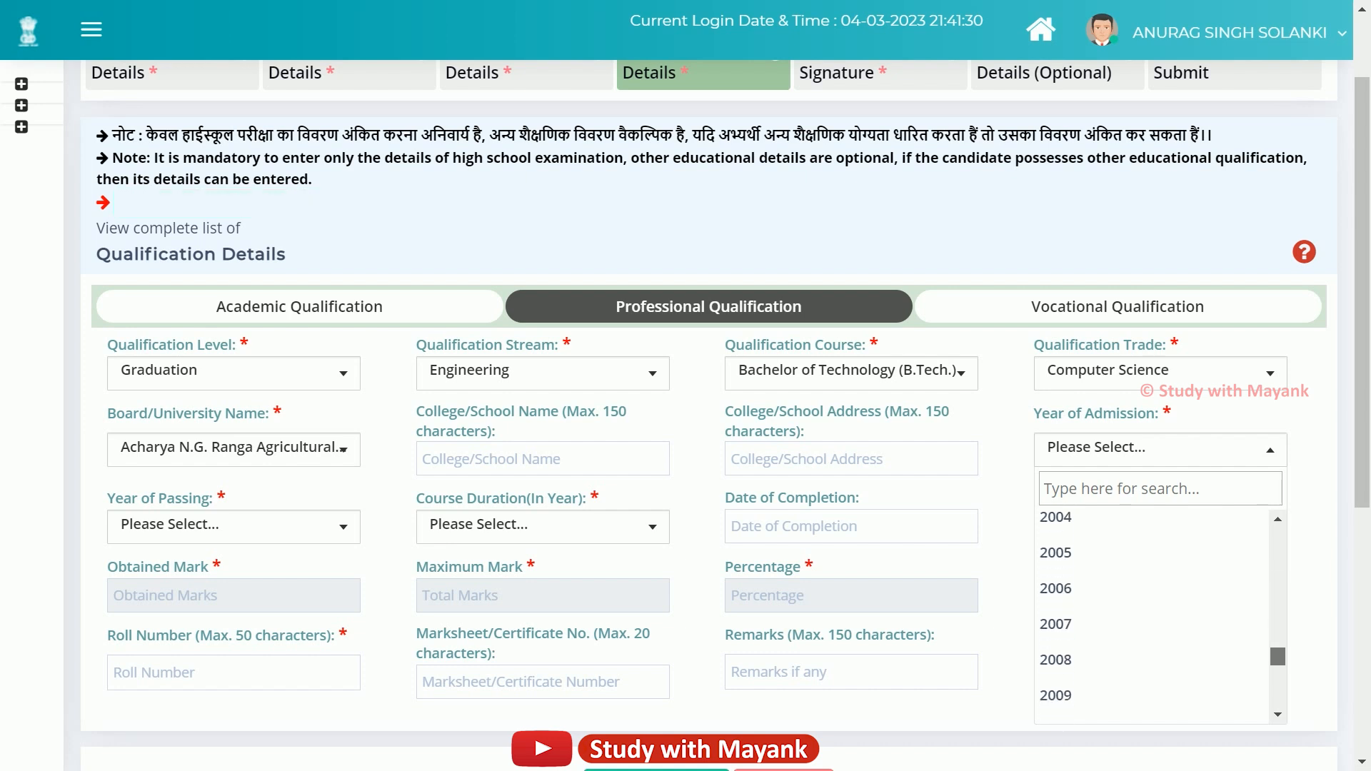
scroll(1151, 618, "down", 3)
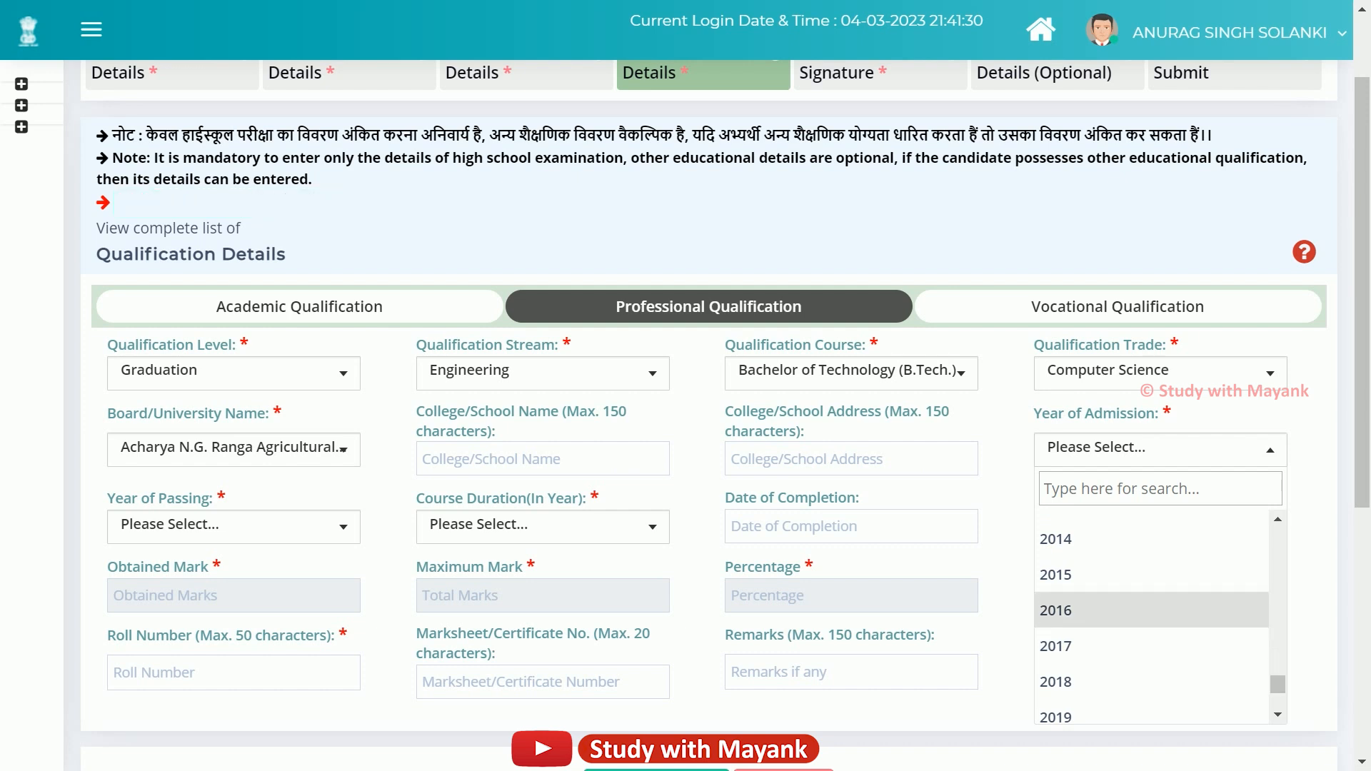
left_click(1102, 610)
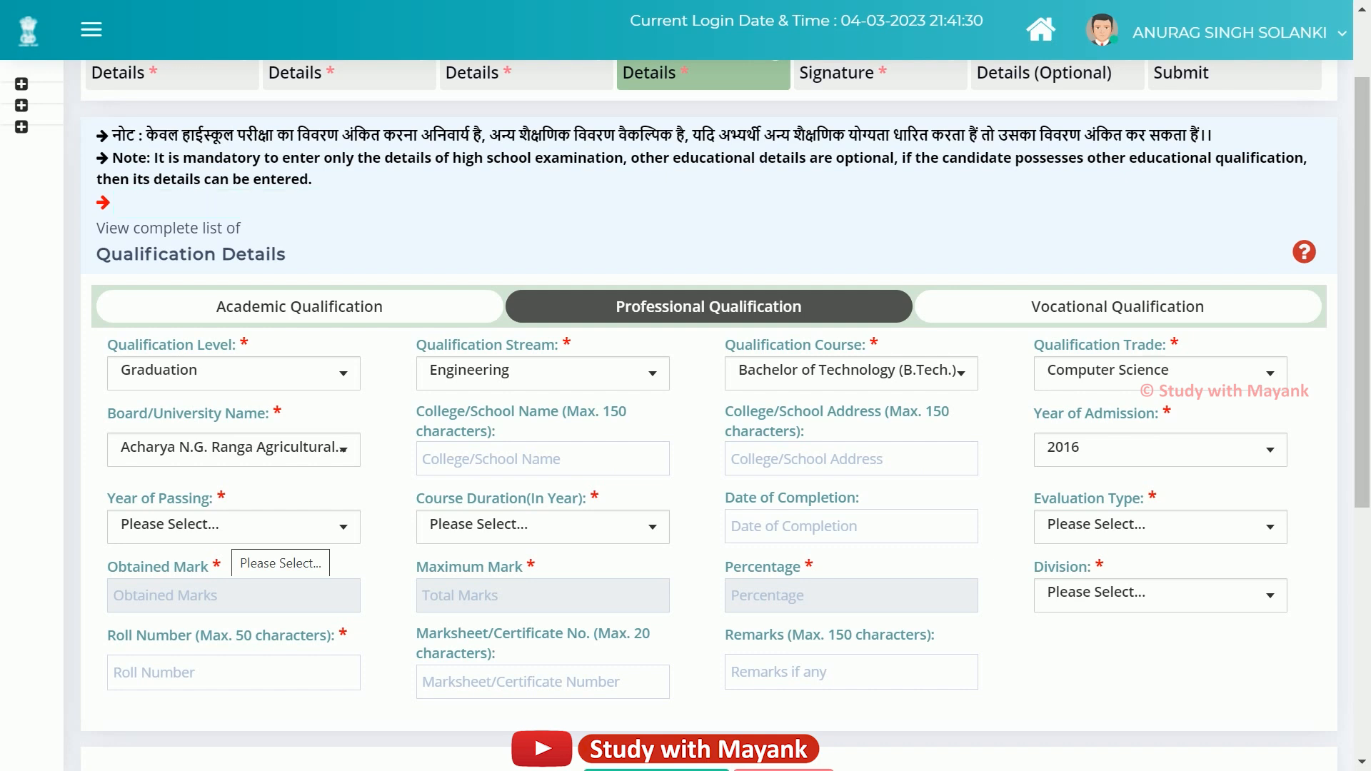
Set the B.Tech year of passing to 2020.
left_click(233, 527)
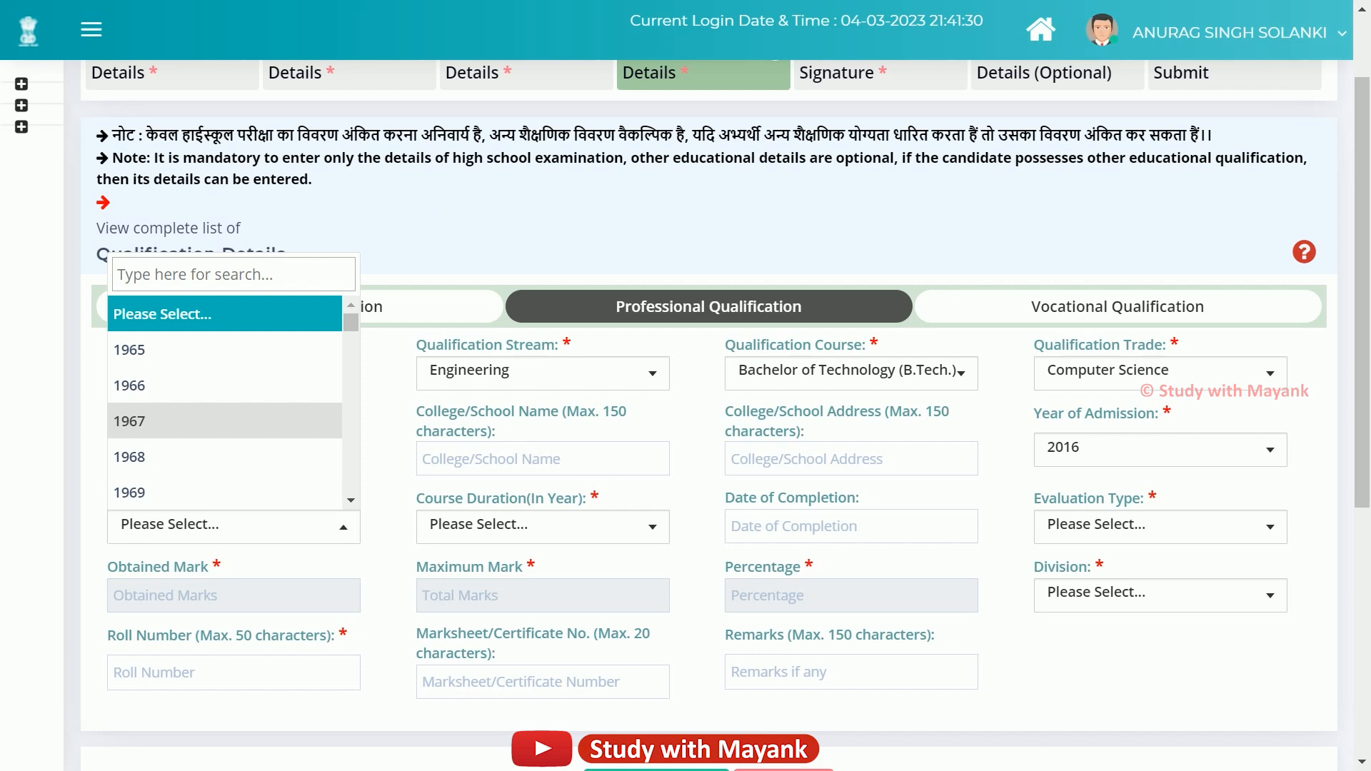
scroll(225, 403, "down", 10)
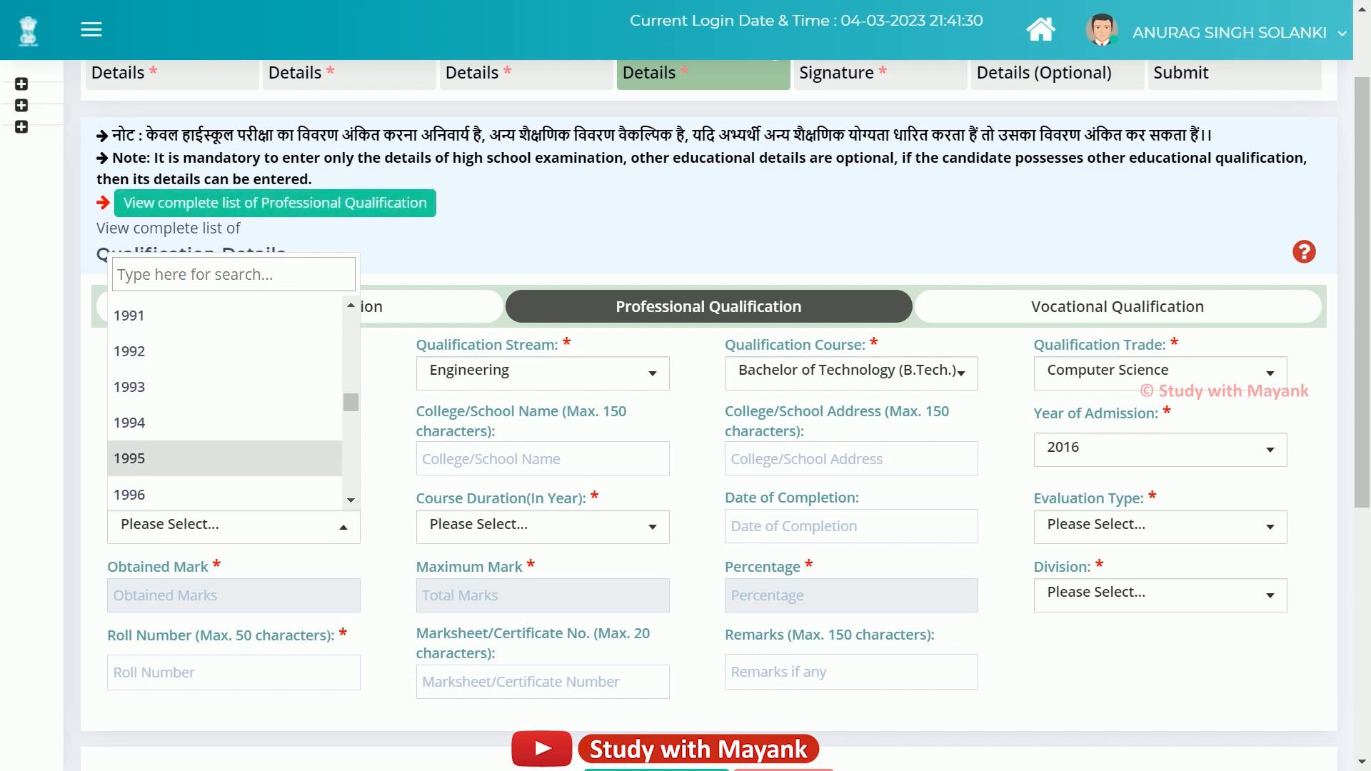
scroll(225, 403, "down", 3)
scroll(225, 403, "down", 4)
scroll(224, 429, "down", 5)
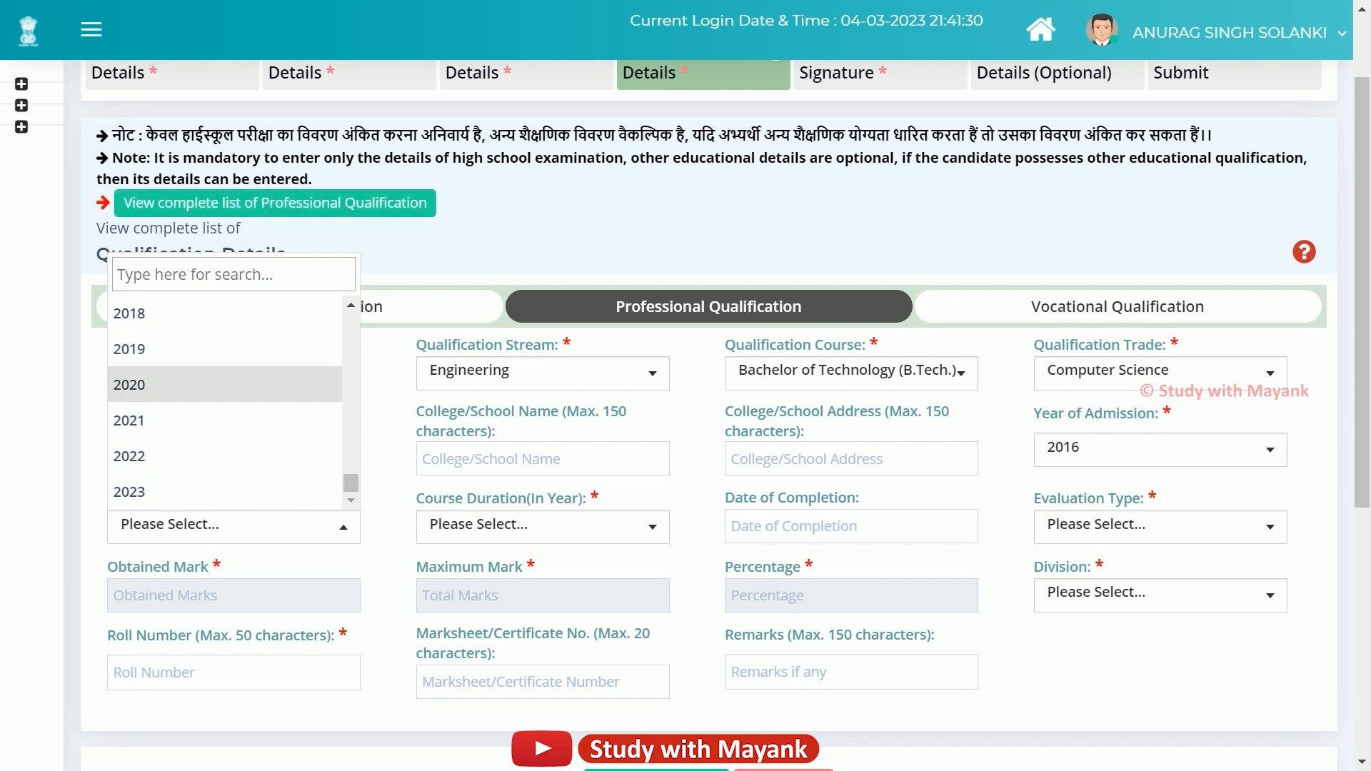
left_click(214, 384)
Set the course duration to 04 Years and the evaluation type to Marks.
left_click(514, 528)
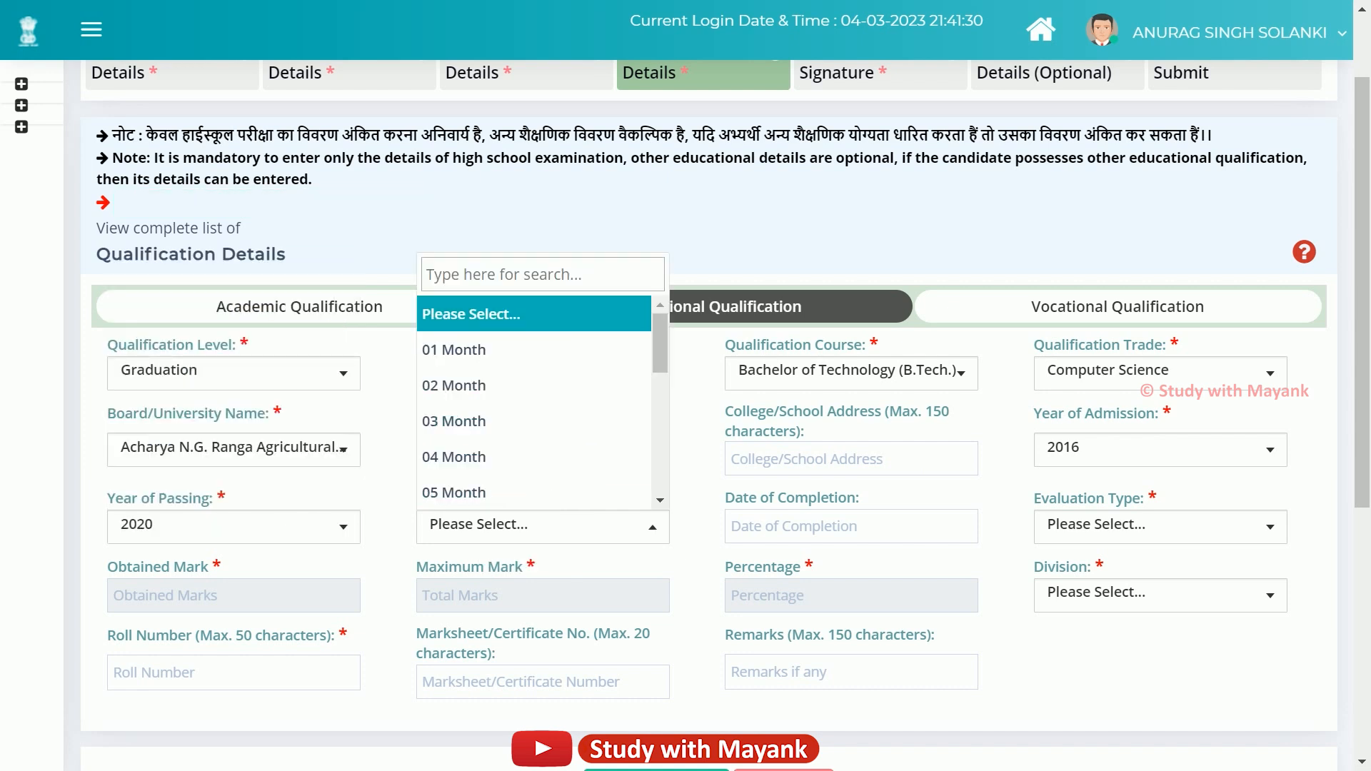
scroll(533, 422, "down", 6)
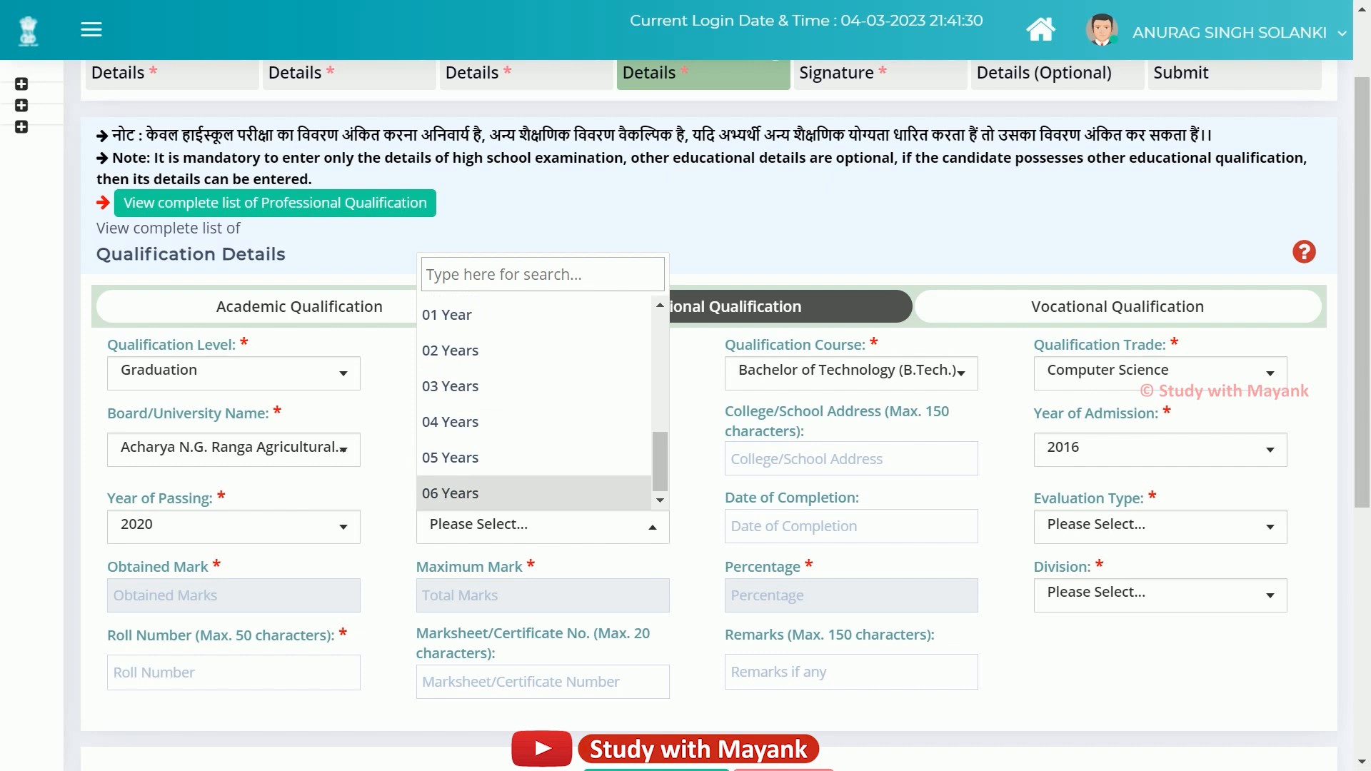
left_click(534, 421)
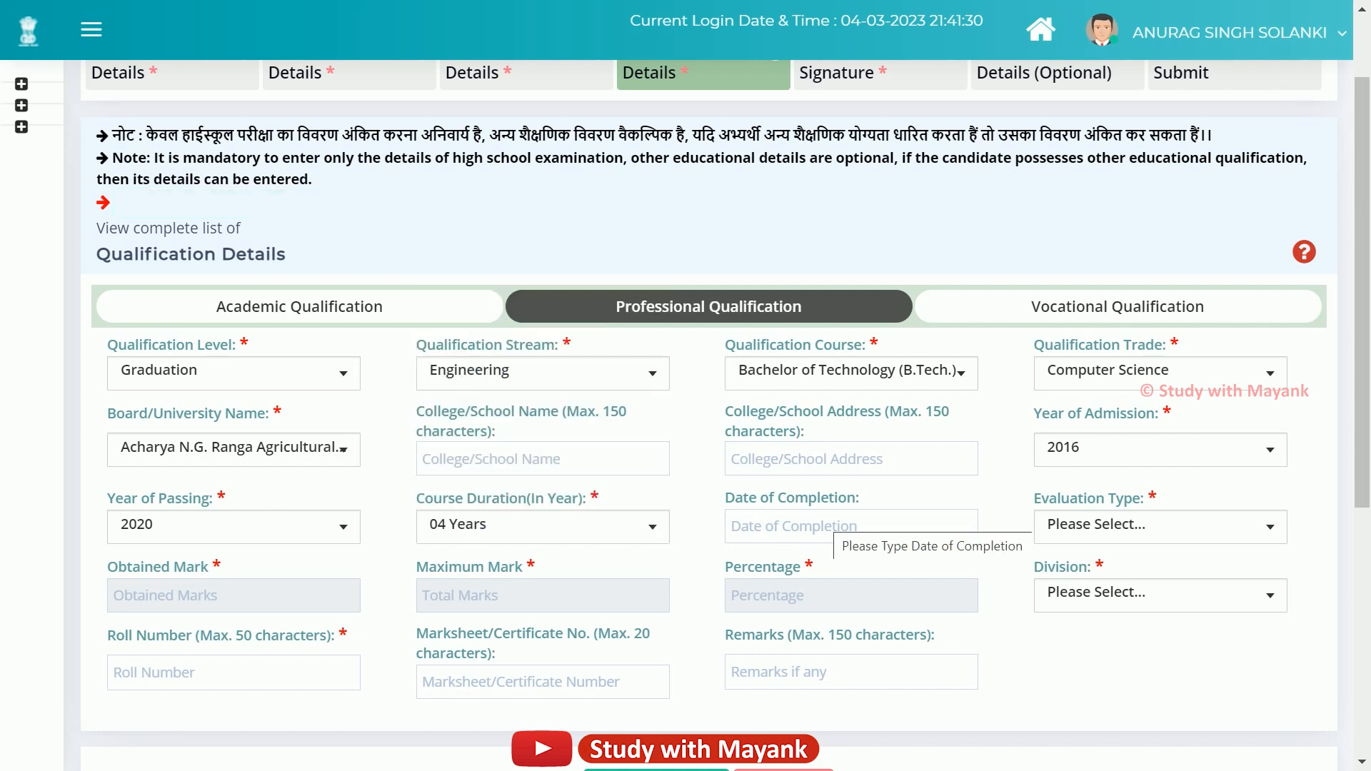
left_click(828, 527)
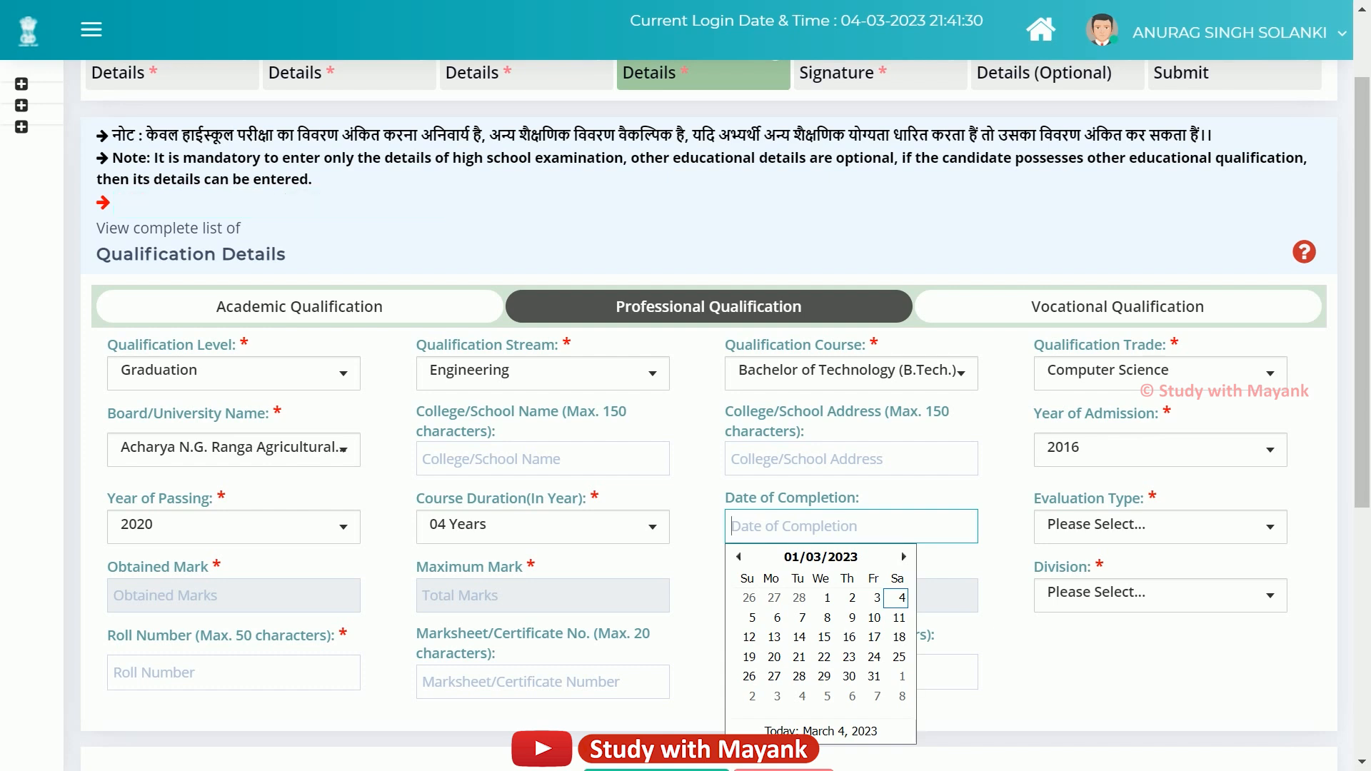
left_click(1160, 526)
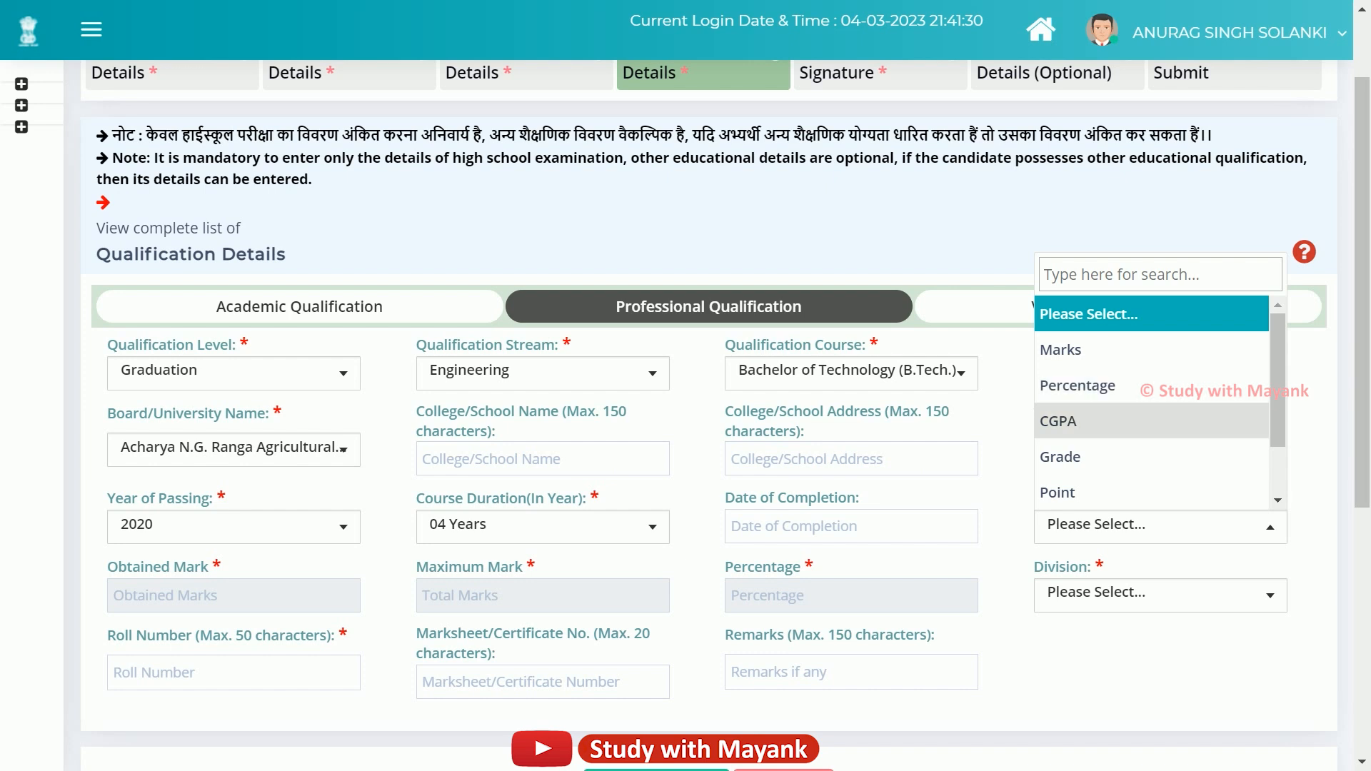
left_click(1078, 350)
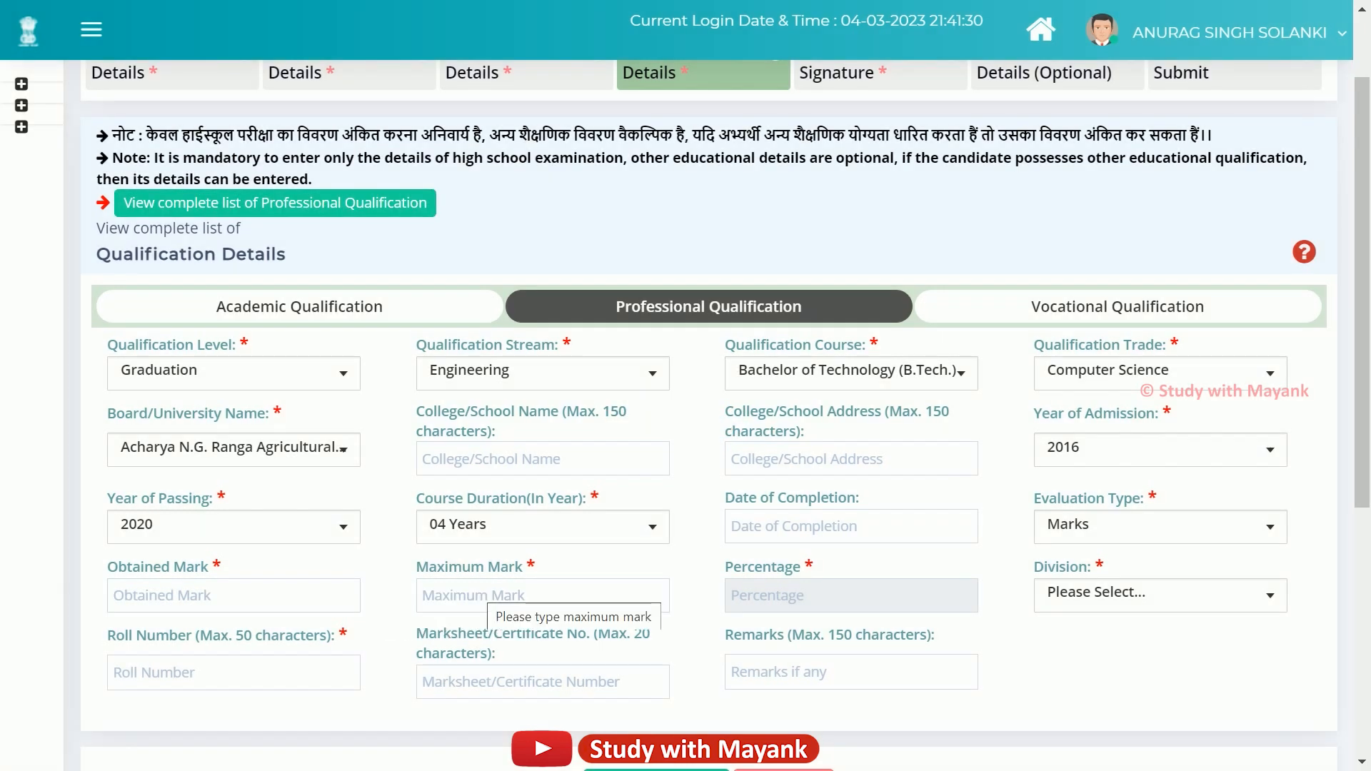
Enter 1800 obtained marks and 2200 maximum marks so the percentage calculates.
left_click(271, 596)
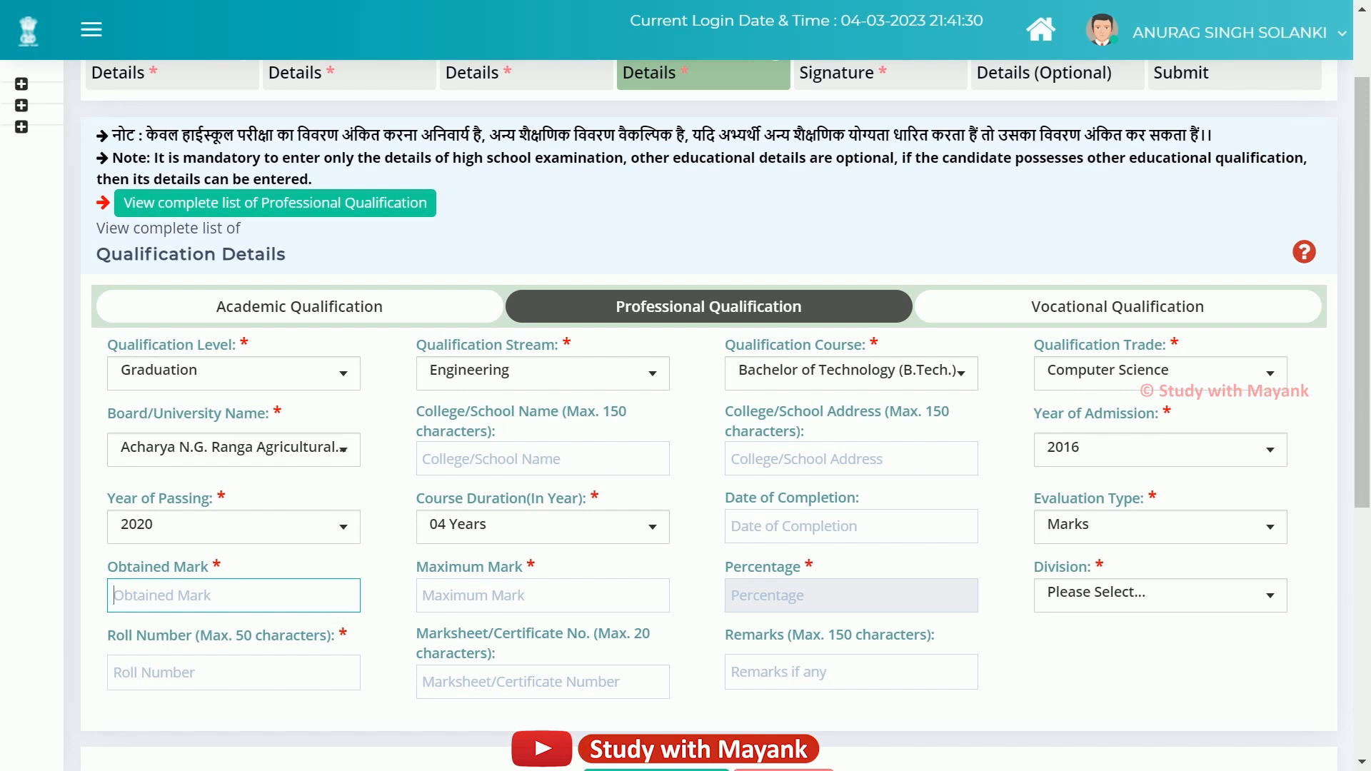
type("1800")
left_click(446, 592)
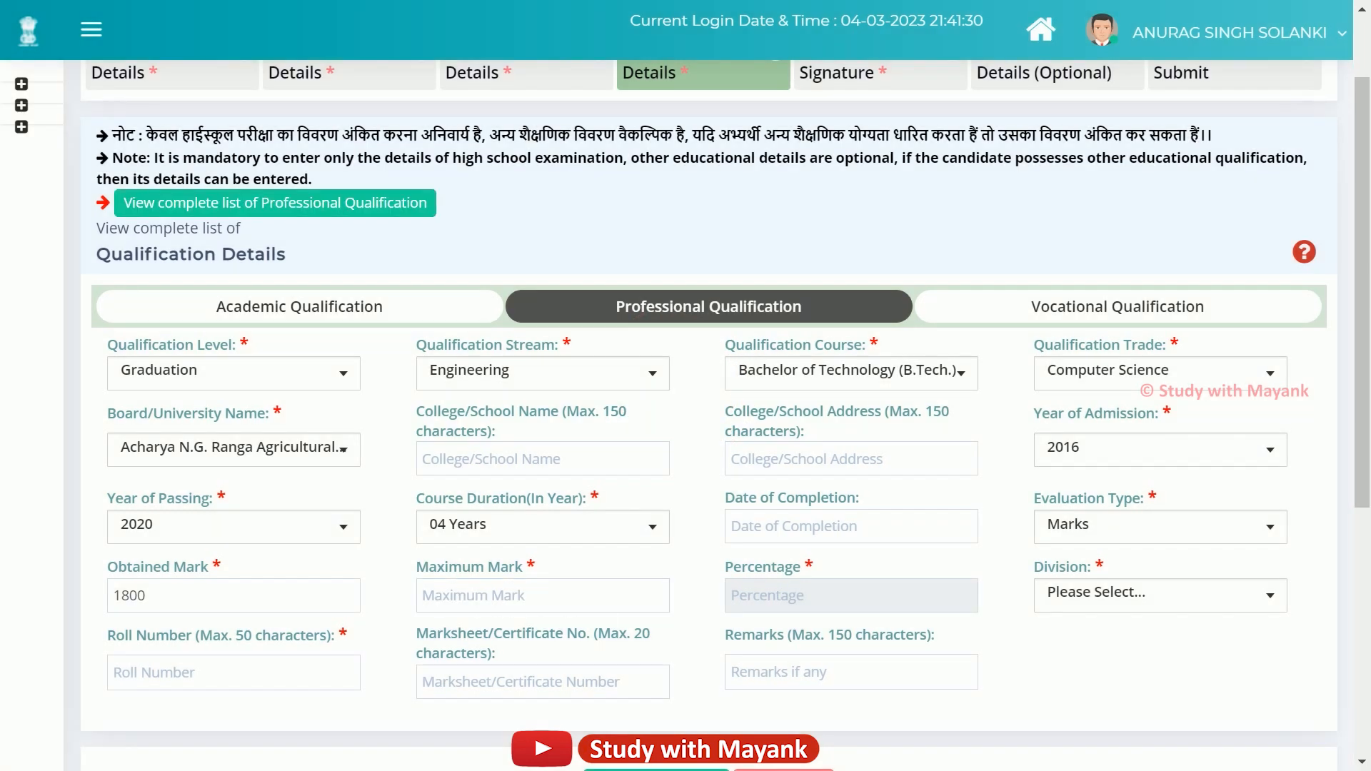
left_click(485, 596)
type("2200")
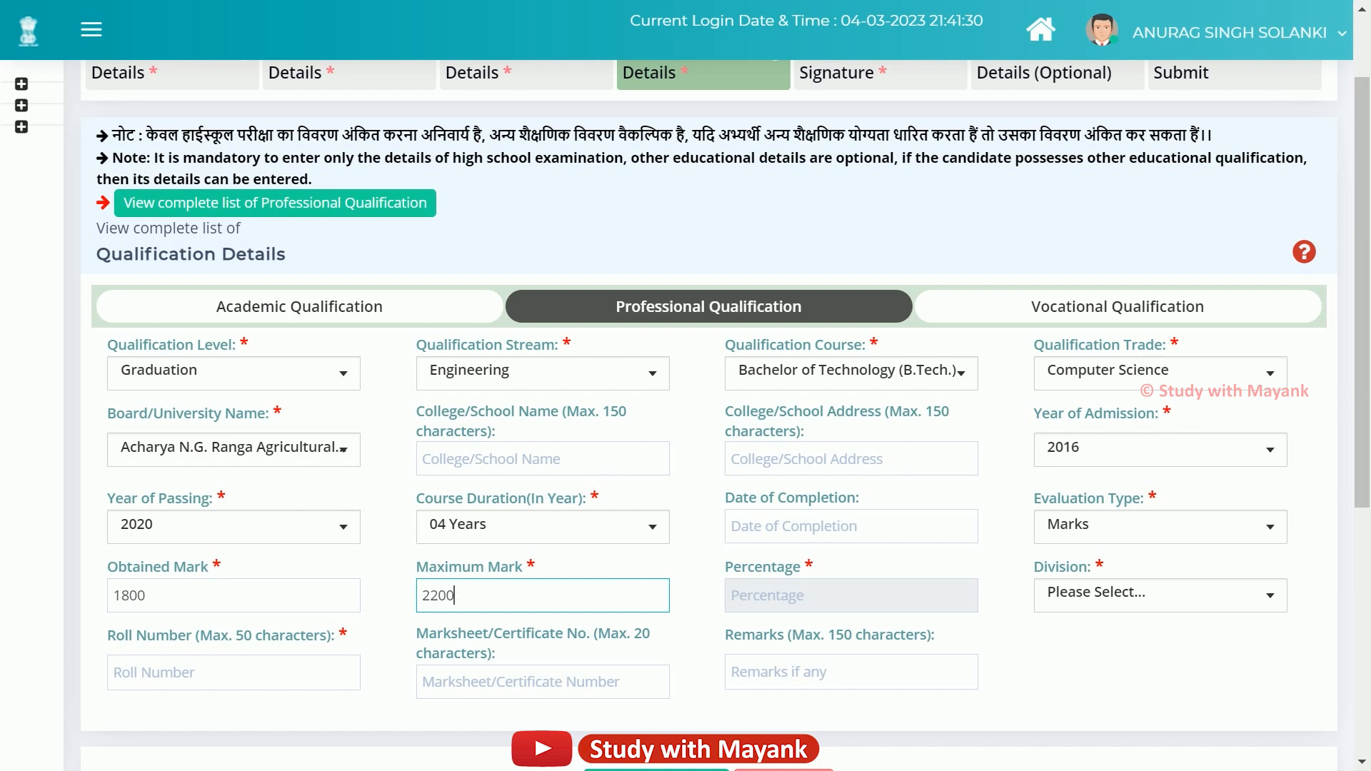
key("Tab")
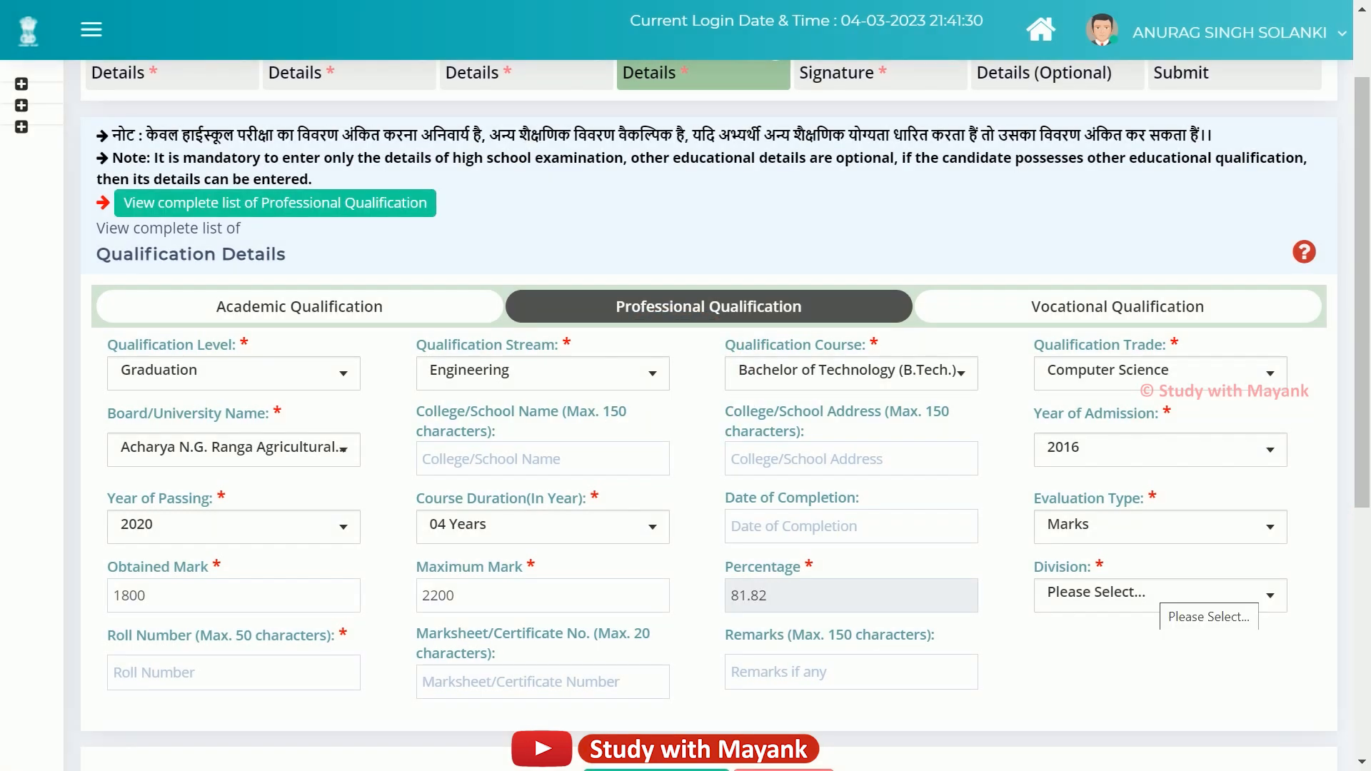
Set the division to First and fill in the roll number.
left_click(1159, 596)
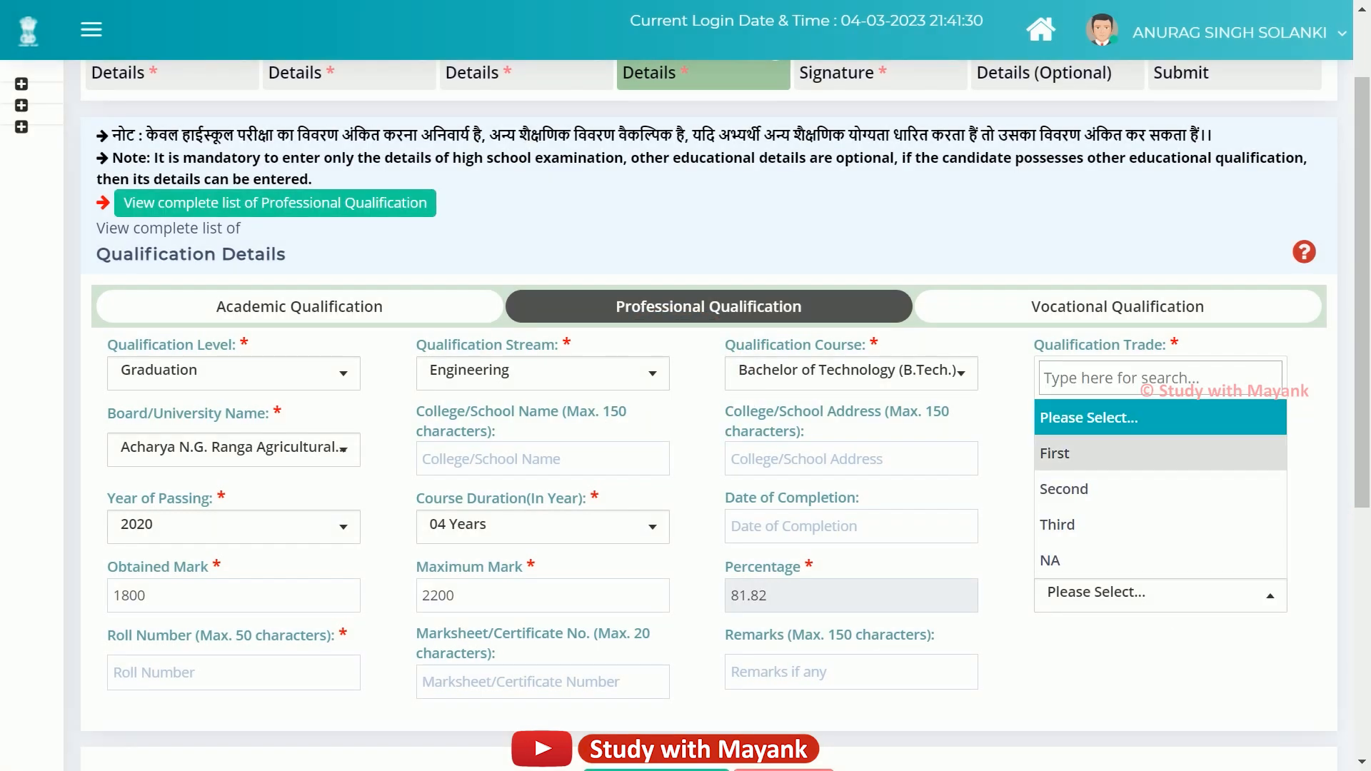
left_click(1085, 453)
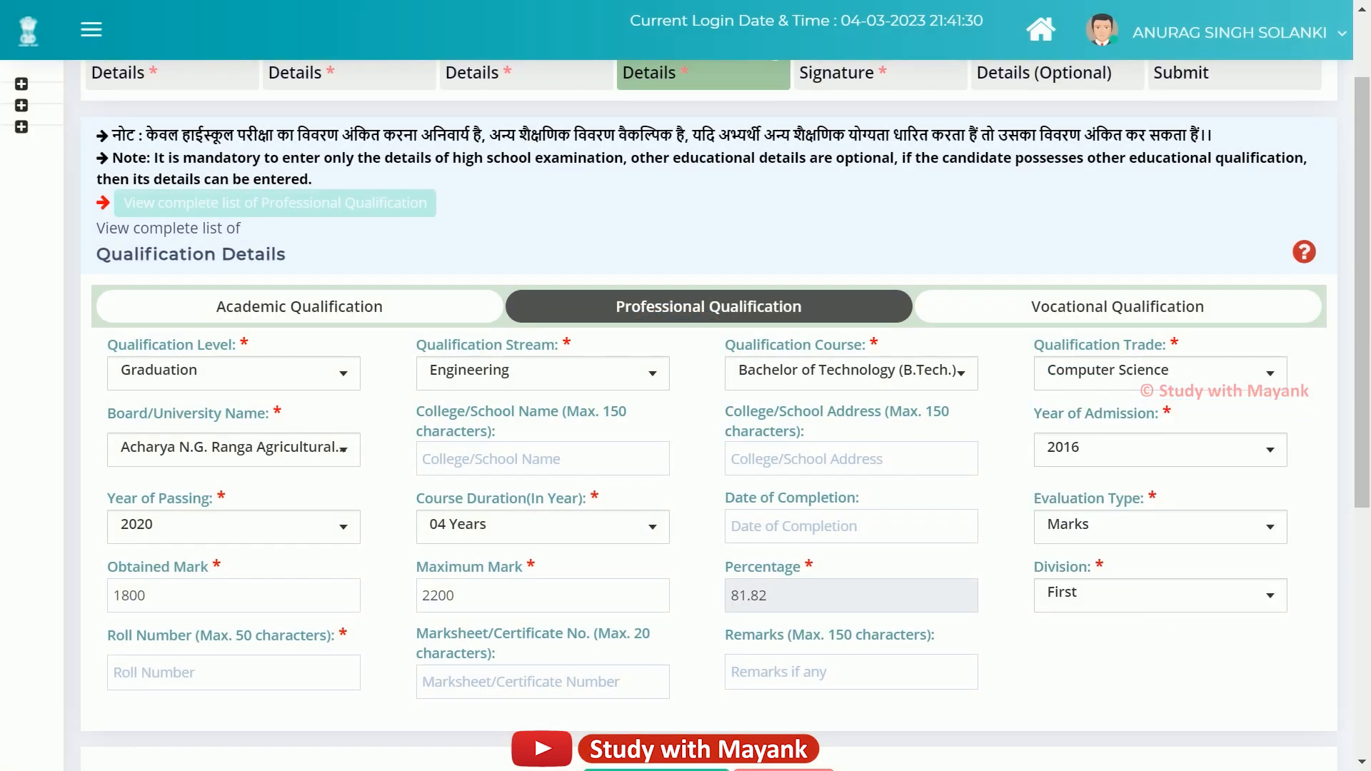
scroll(709, 414, "down", 2)
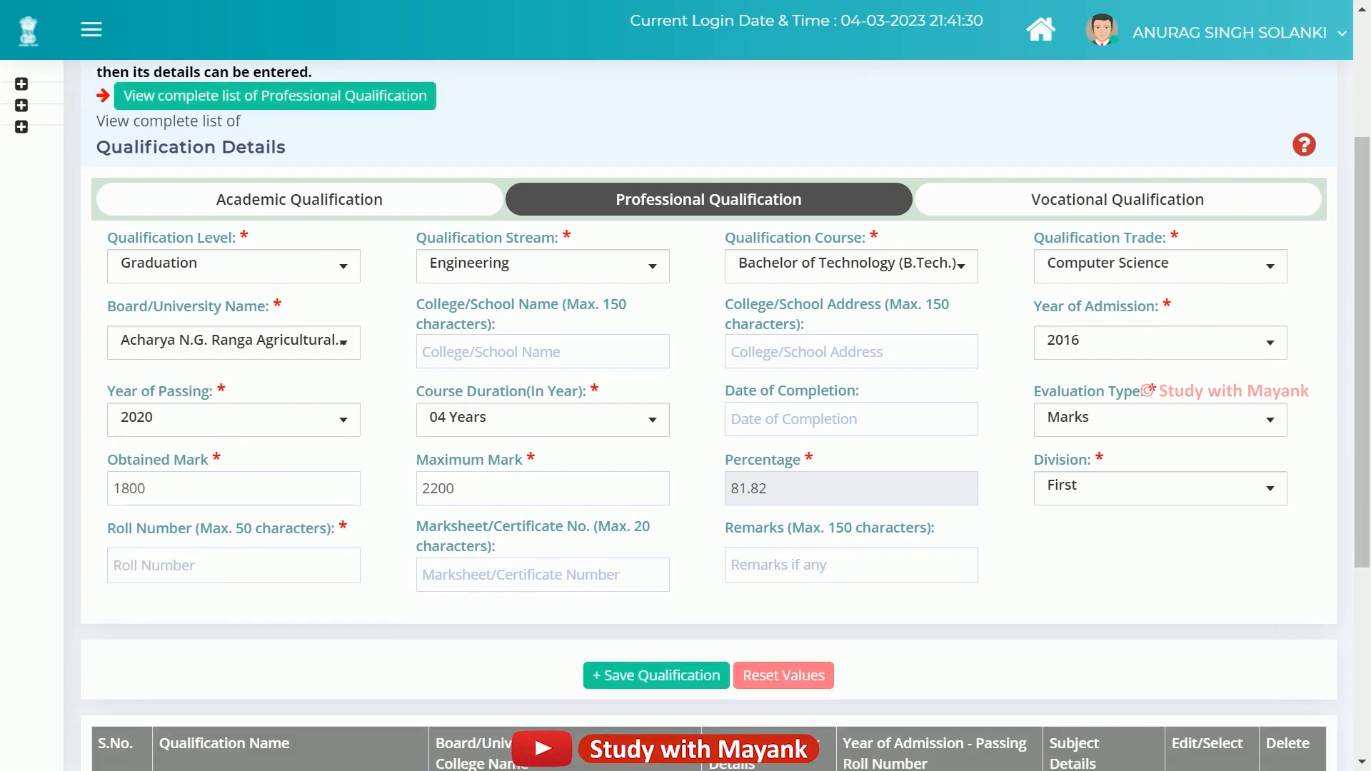
left_click(233, 566)
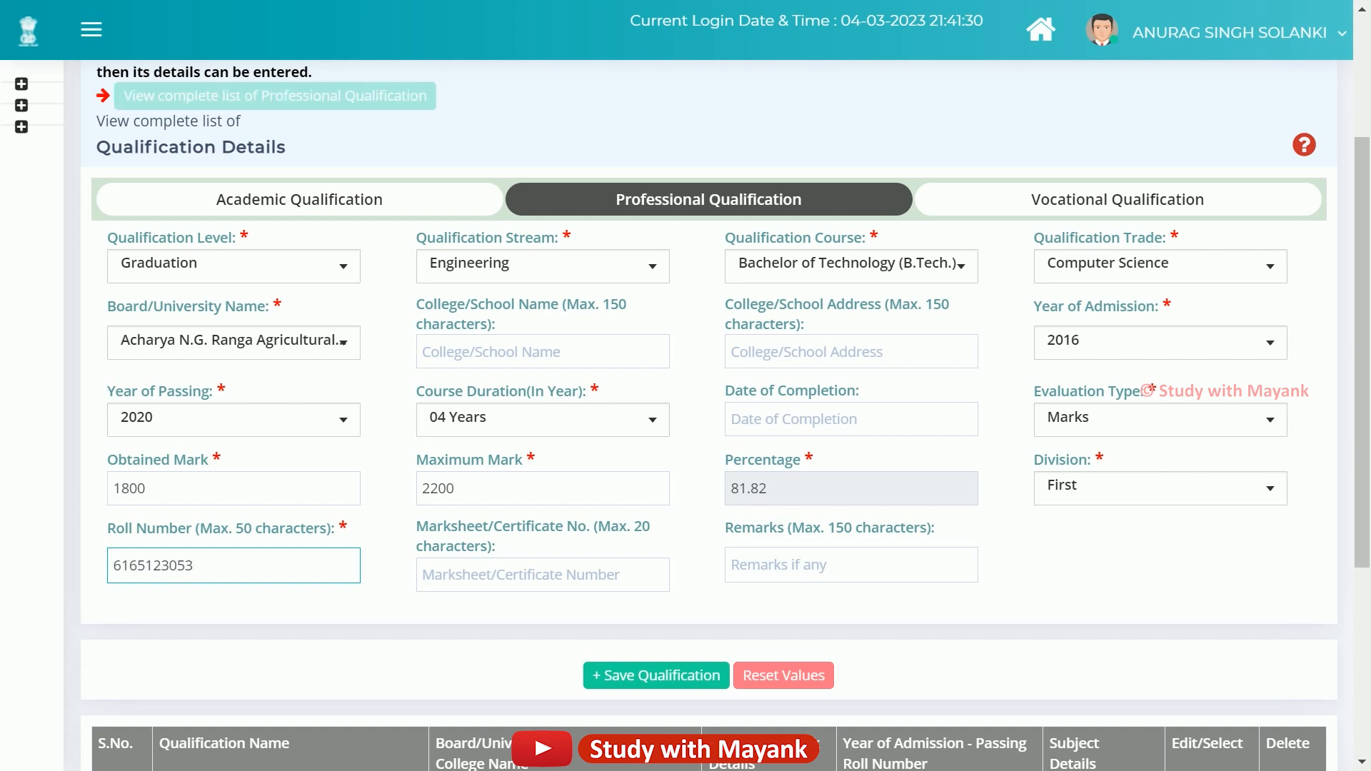
left_click_drag(416, 526, 496, 546)
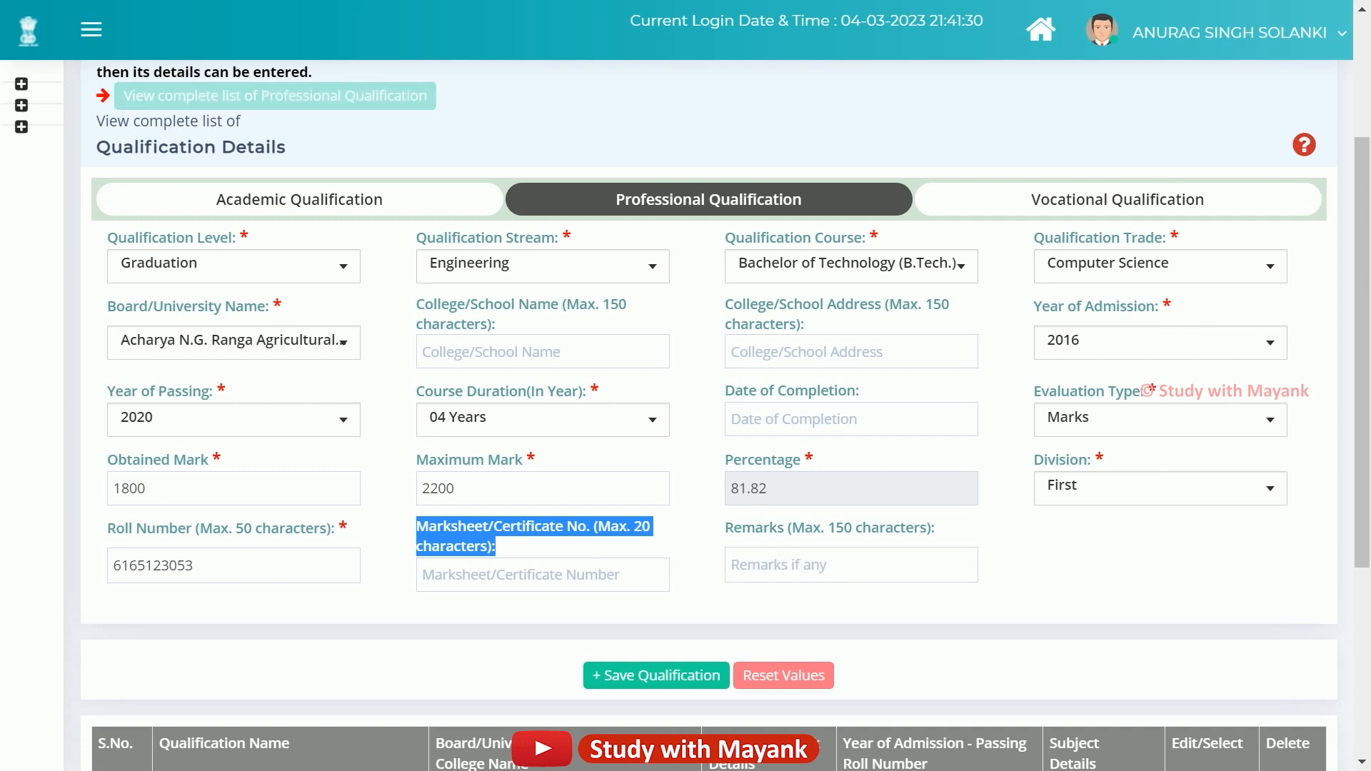
left_click(528, 547)
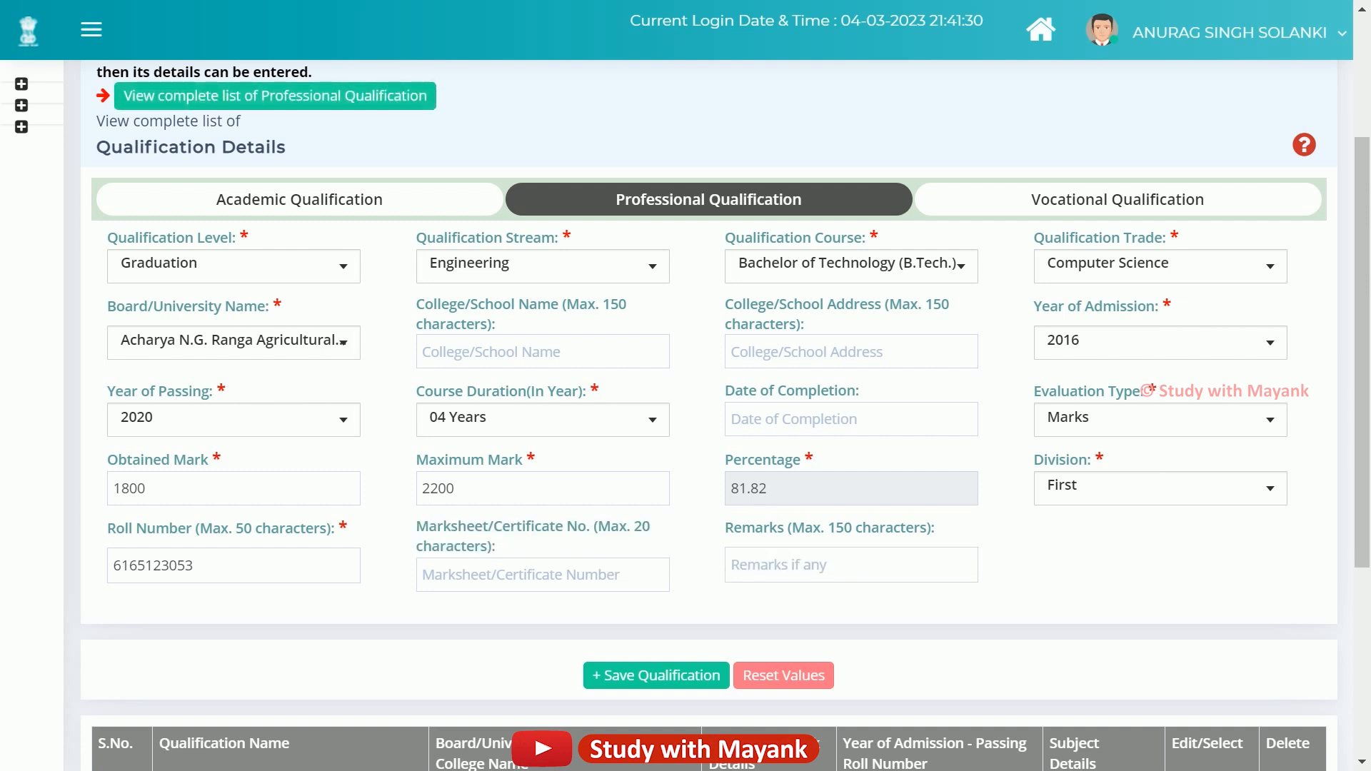
Save the B.Tech entry and check it appears alongside Intermediate and High School.
left_click(656, 675)
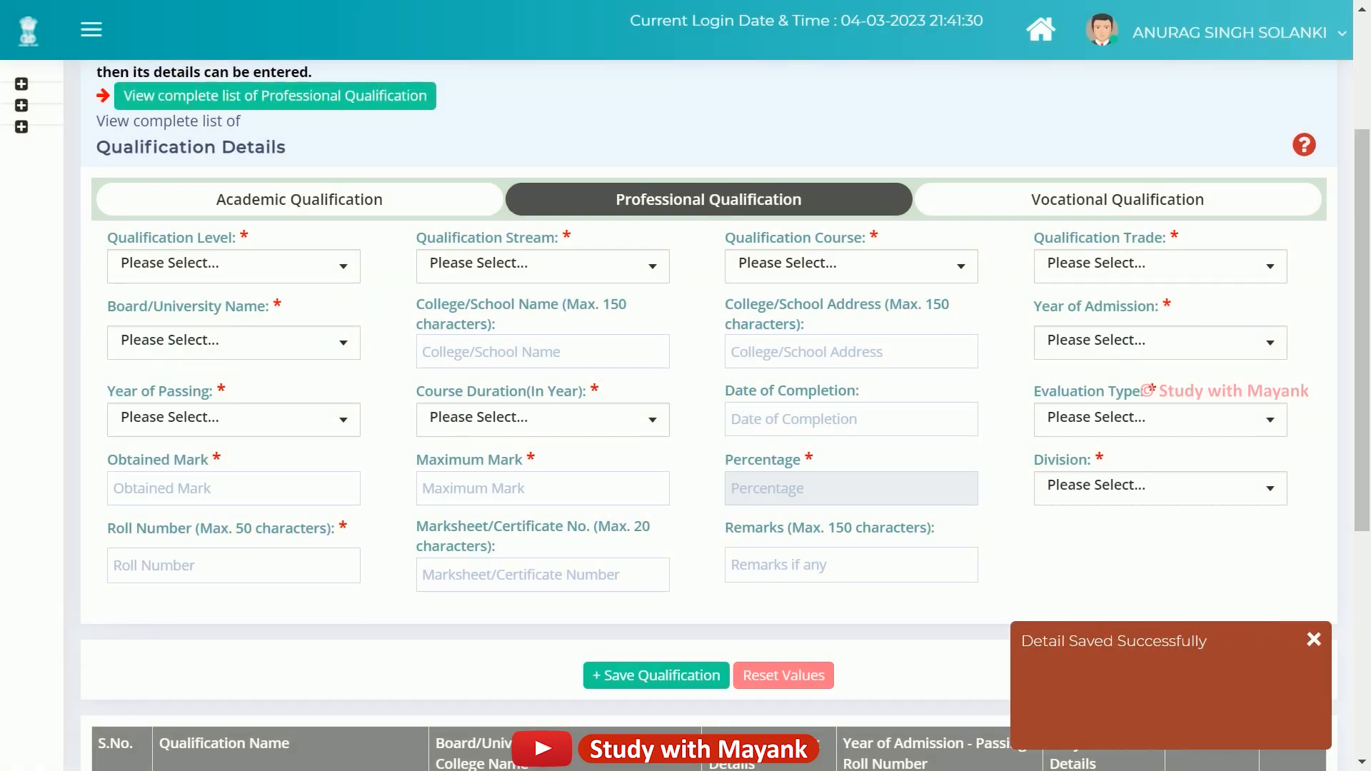
scroll(709, 416, "down", 3)
scroll(709, 416, "down", 3)
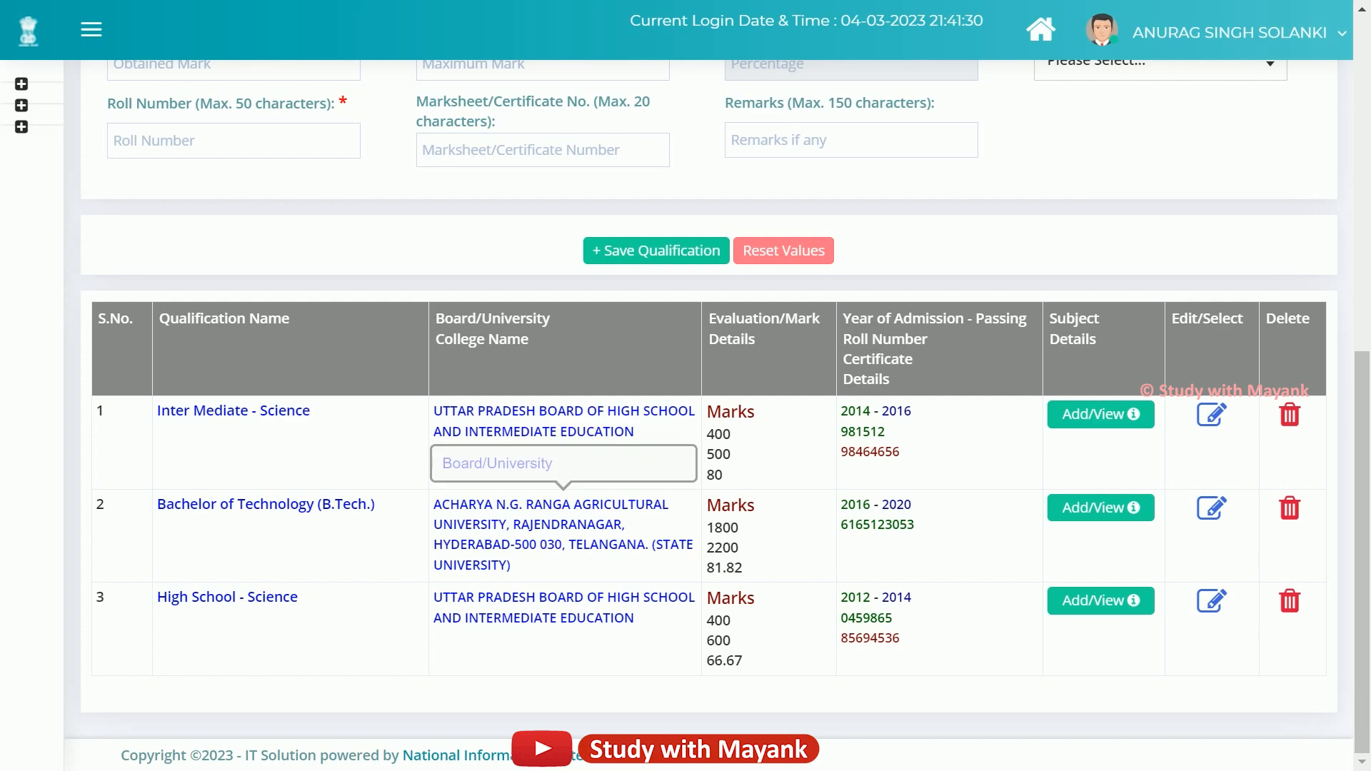
scroll(709, 416, "up", 6)
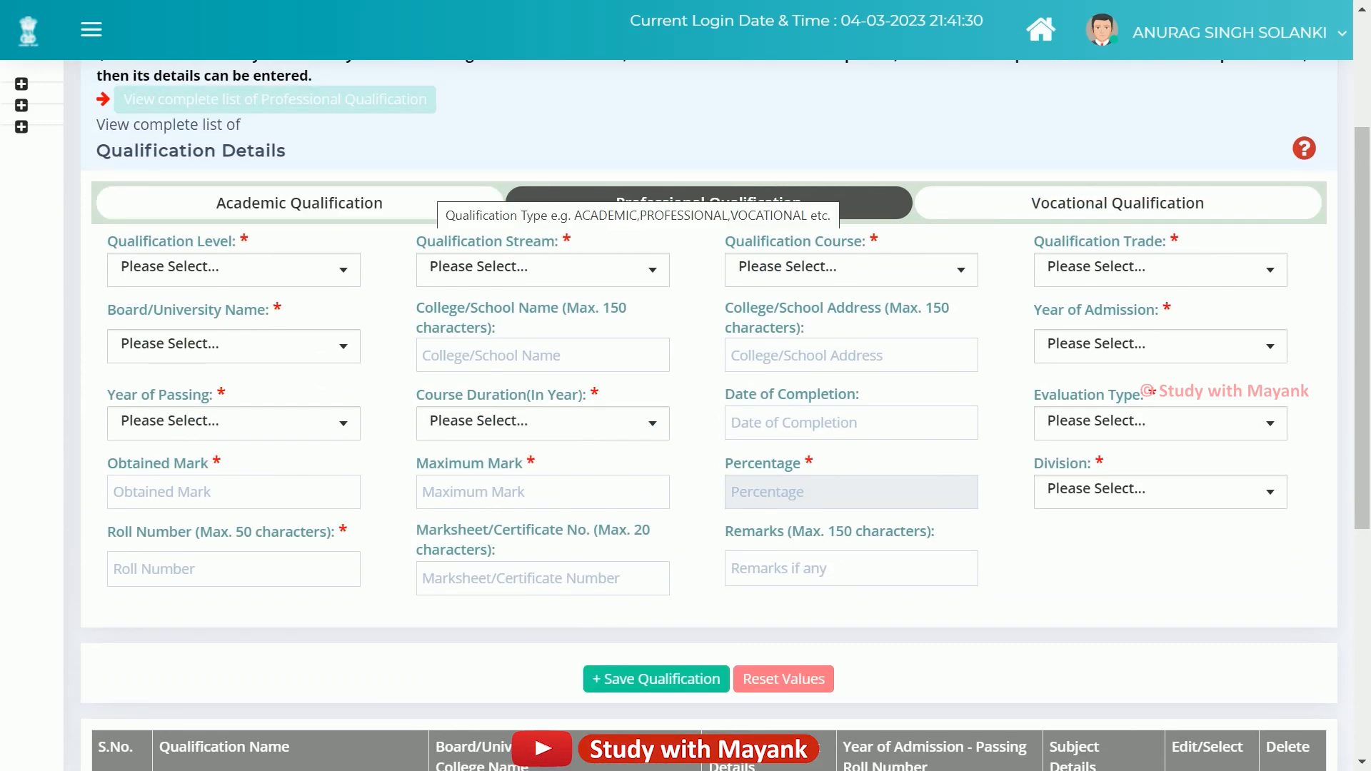
Switch back to the Academic Qualification form and scroll through it.
left_click(433, 197)
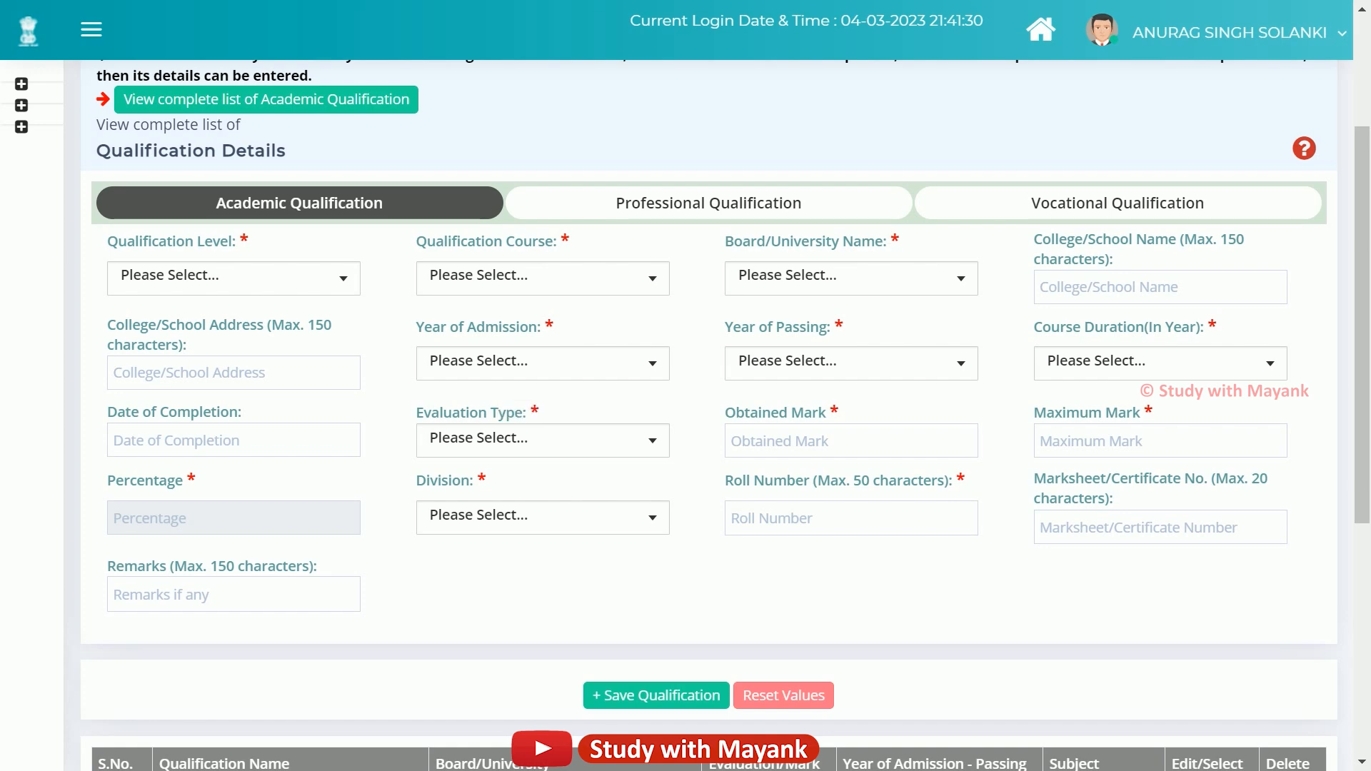
scroll(708, 414, "down", 6)
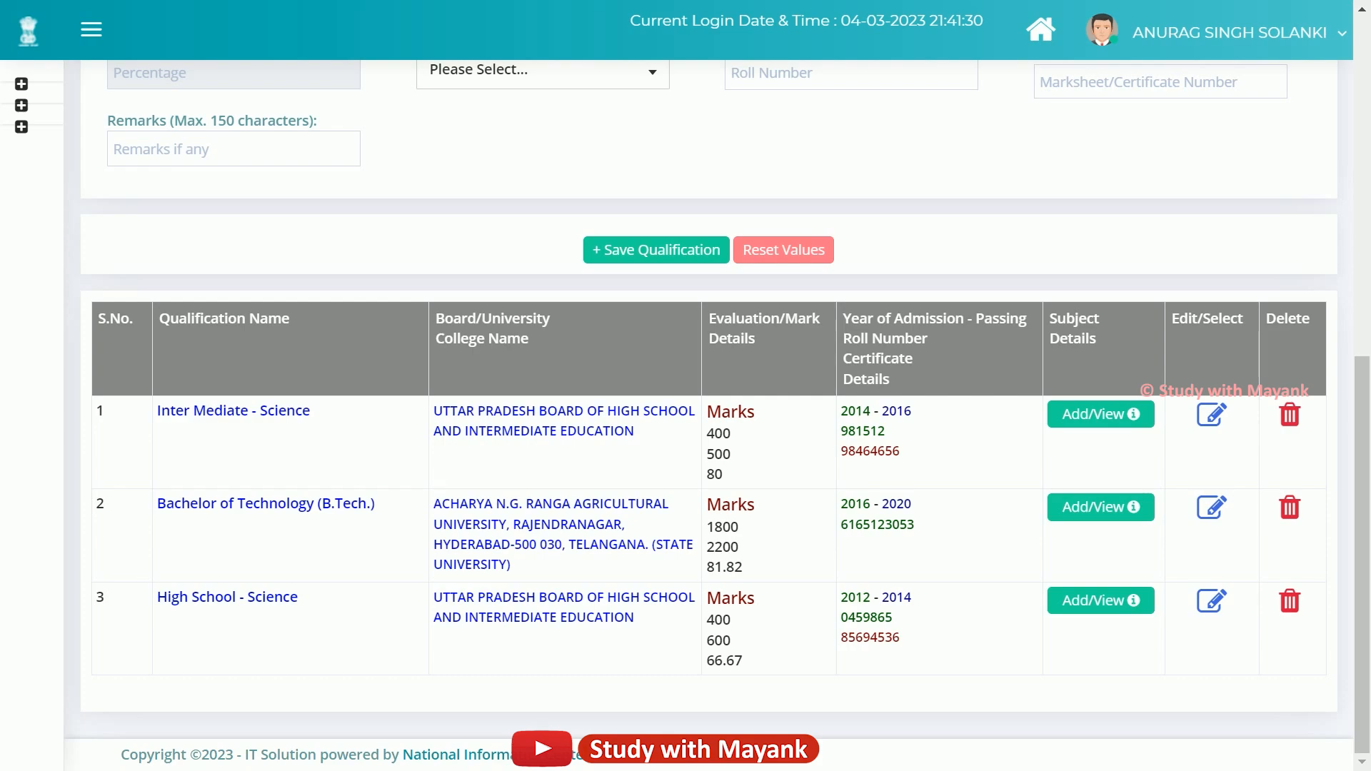
scroll(709, 414, "up", 6)
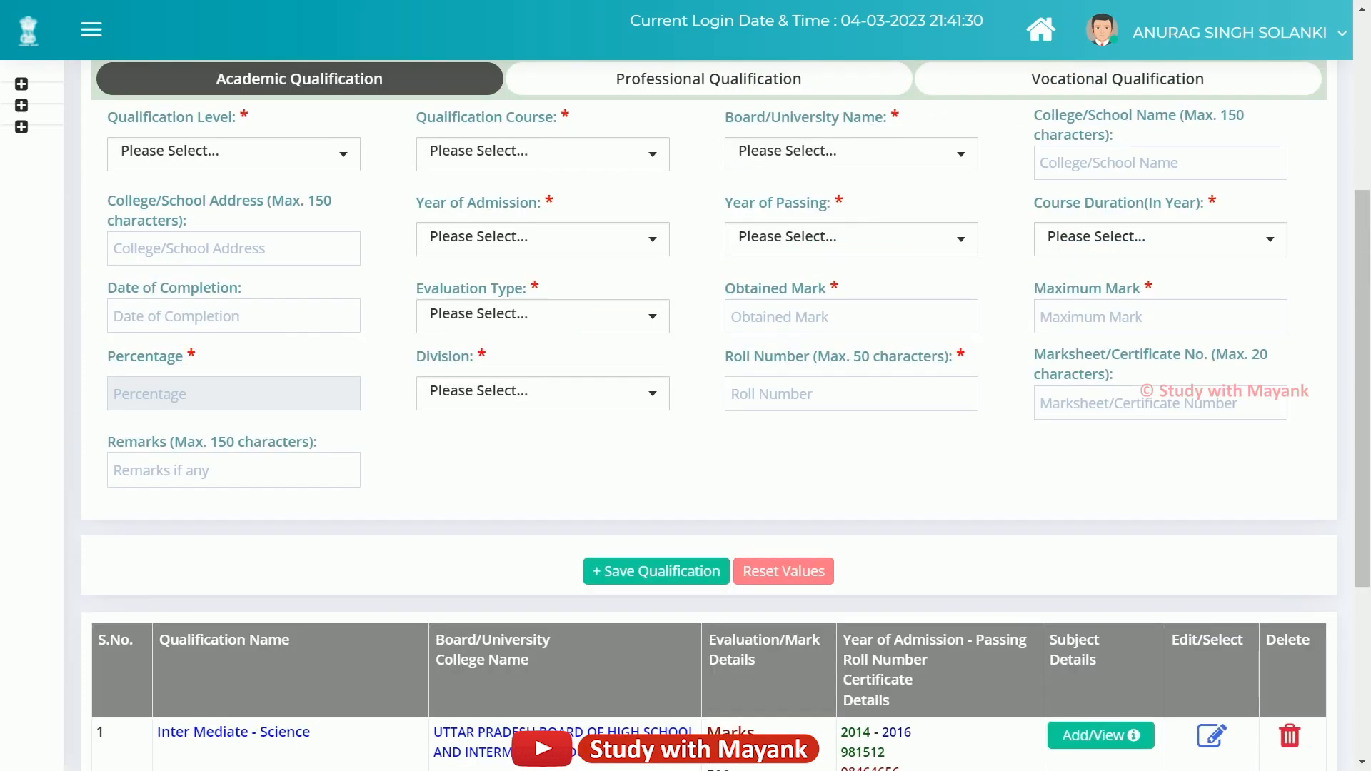
scroll(708, 414, "down", 6)
Go to Photo and Signature and read the upload size and dimension guidelines table.
scroll(708, 415, "up", 6)
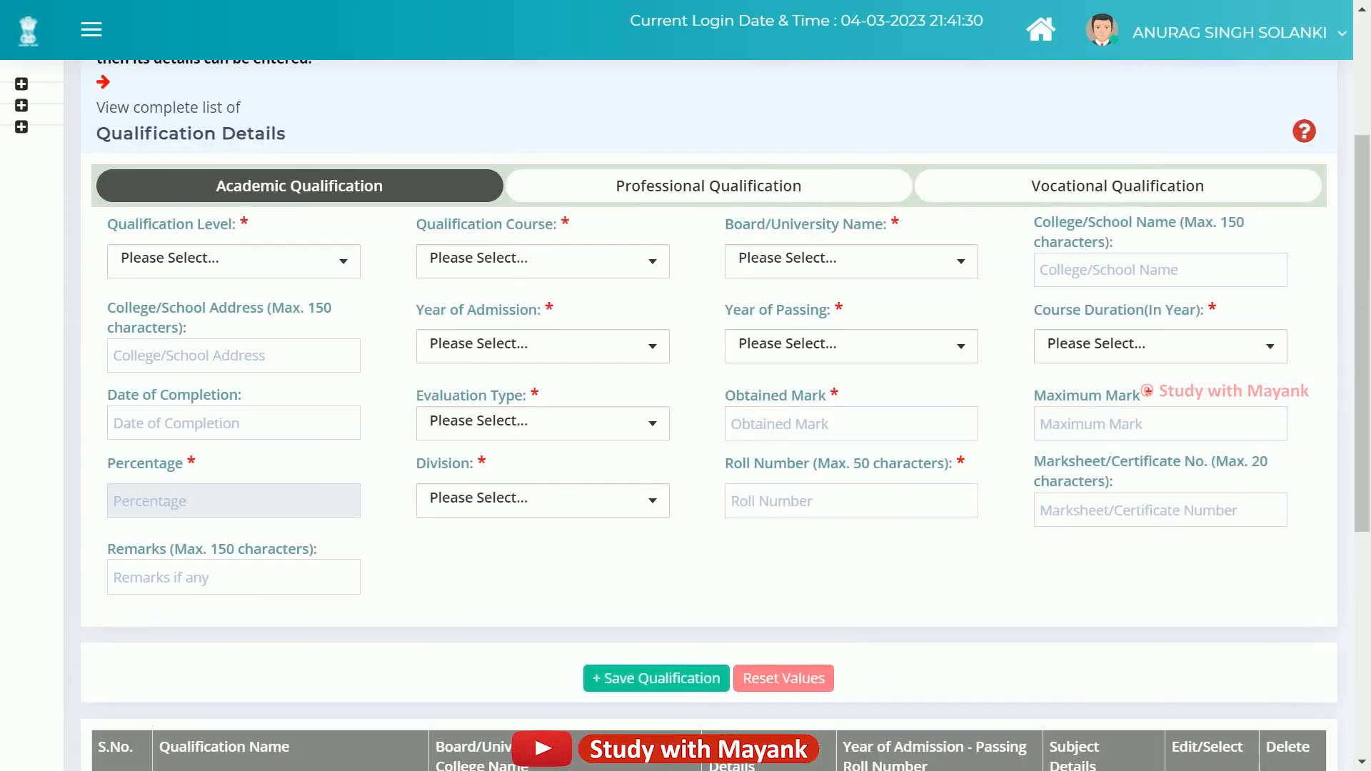
left_click(857, 168)
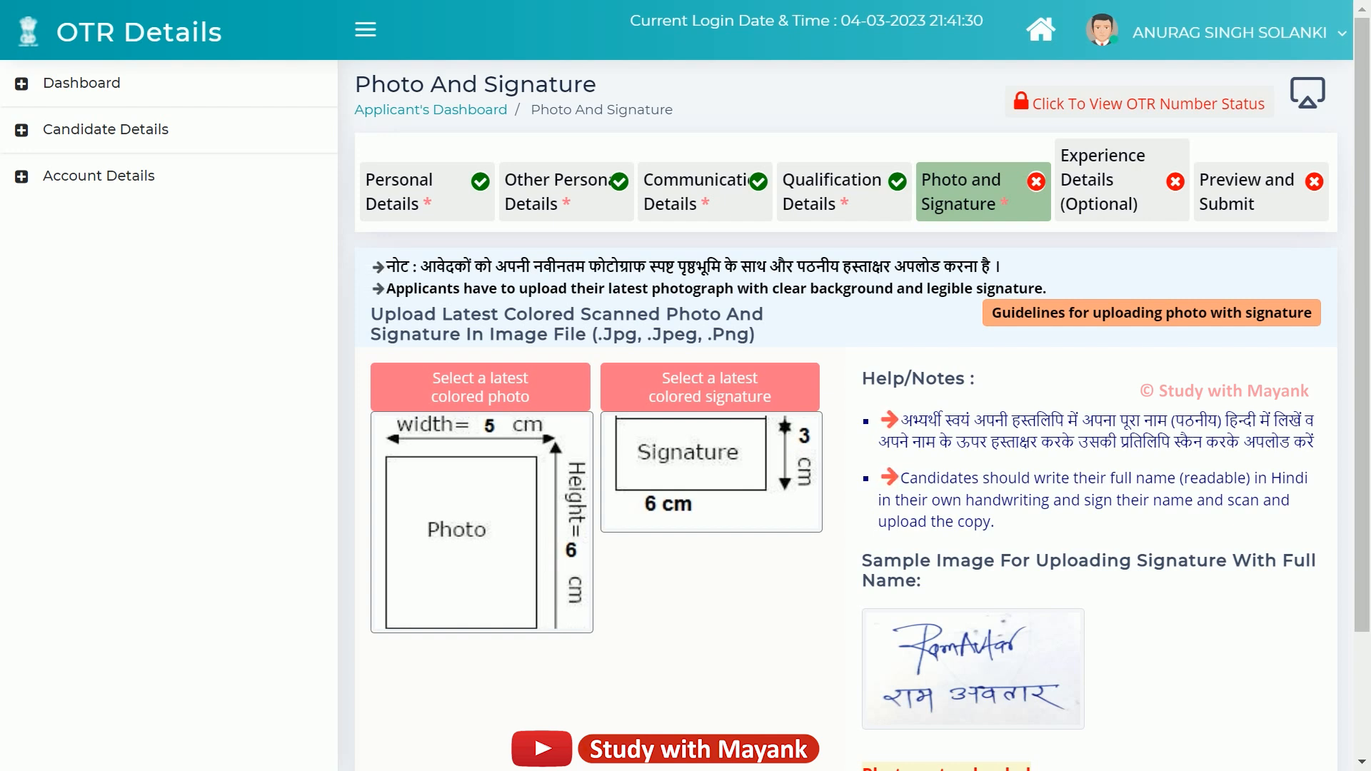
scroll(846, 414, "down", 1)
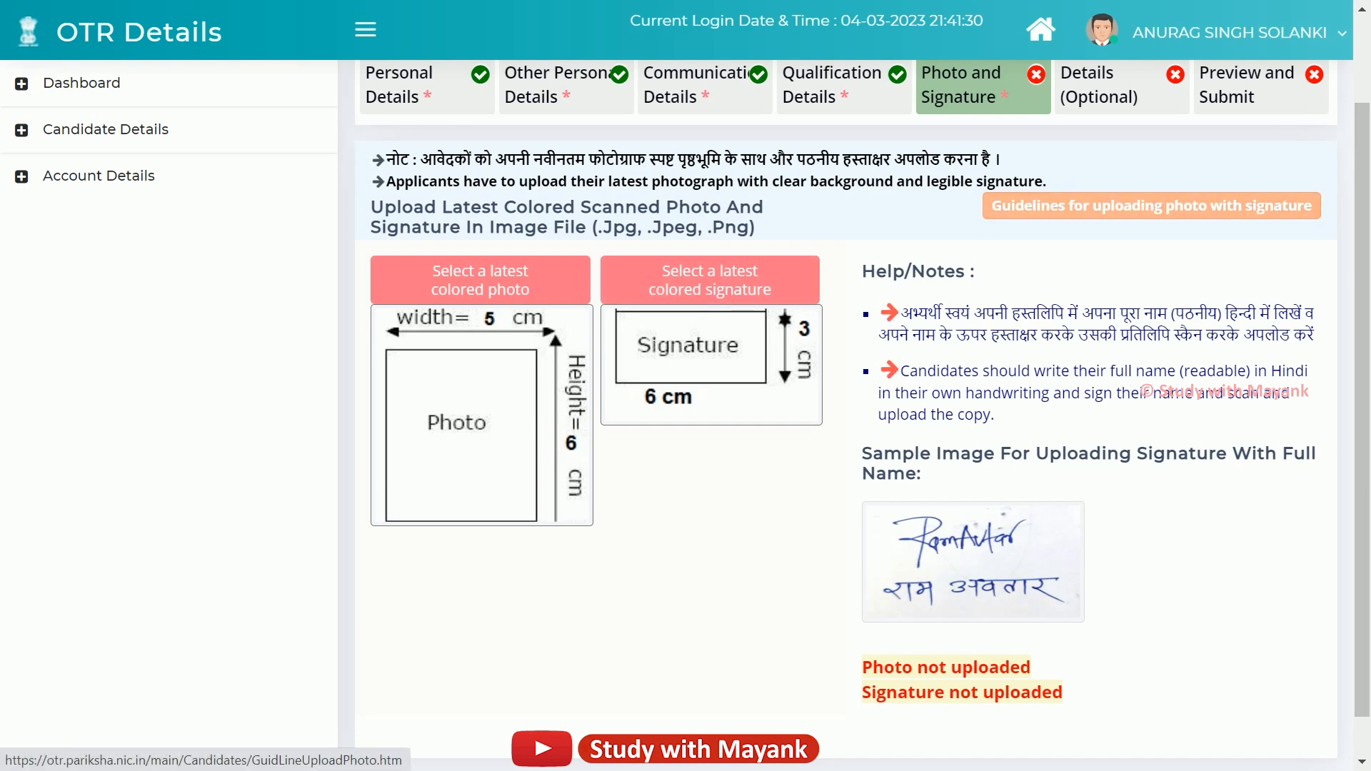
left_click(1151, 205)
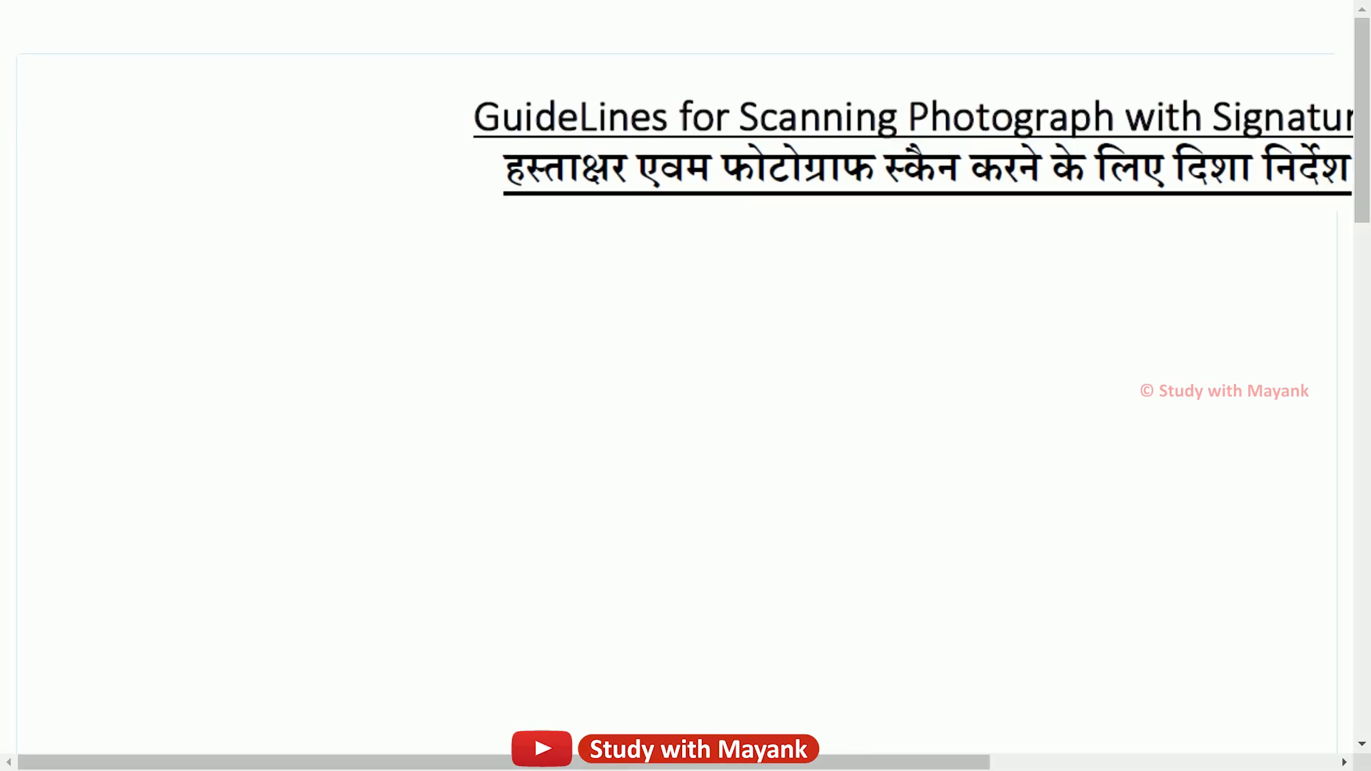
scroll(686, 385, "down", 4)
scroll(685, 385, "right", 3)
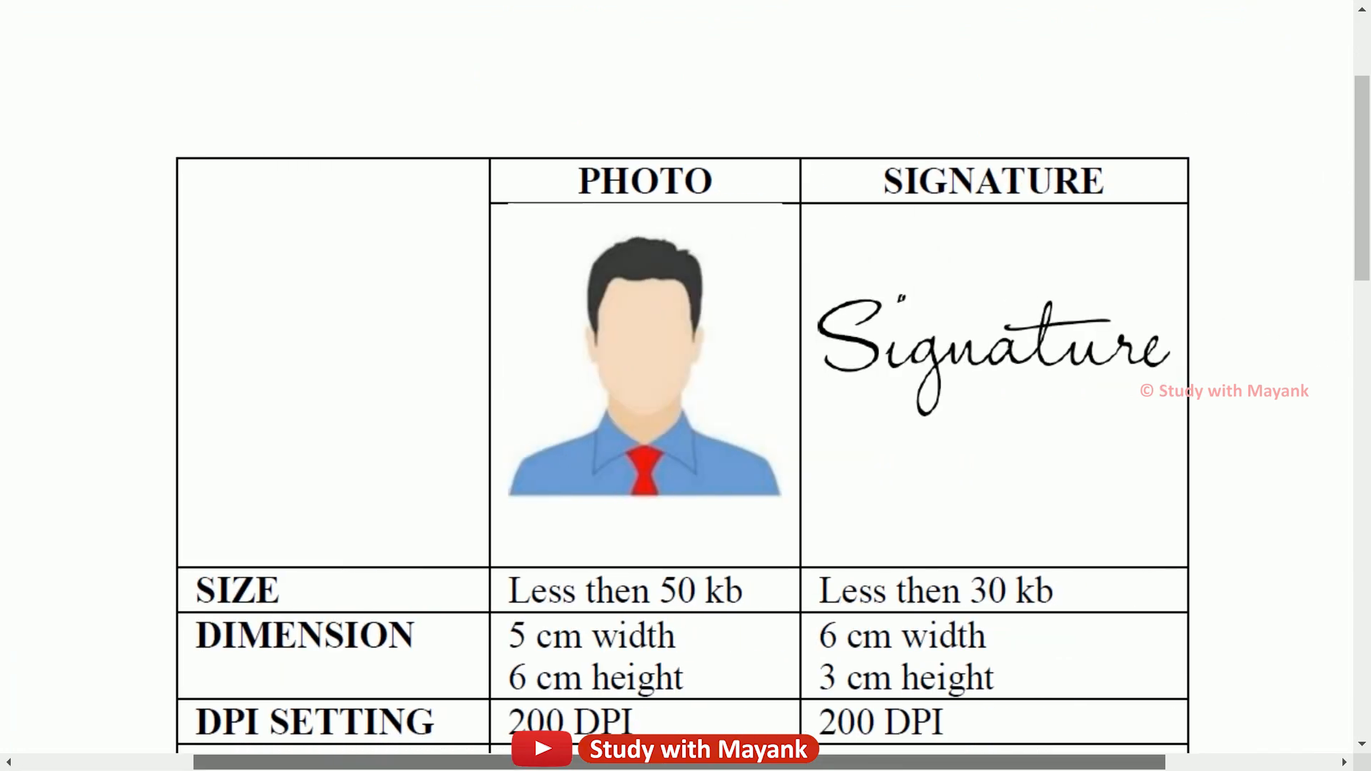
scroll(685, 385, "down", 2)
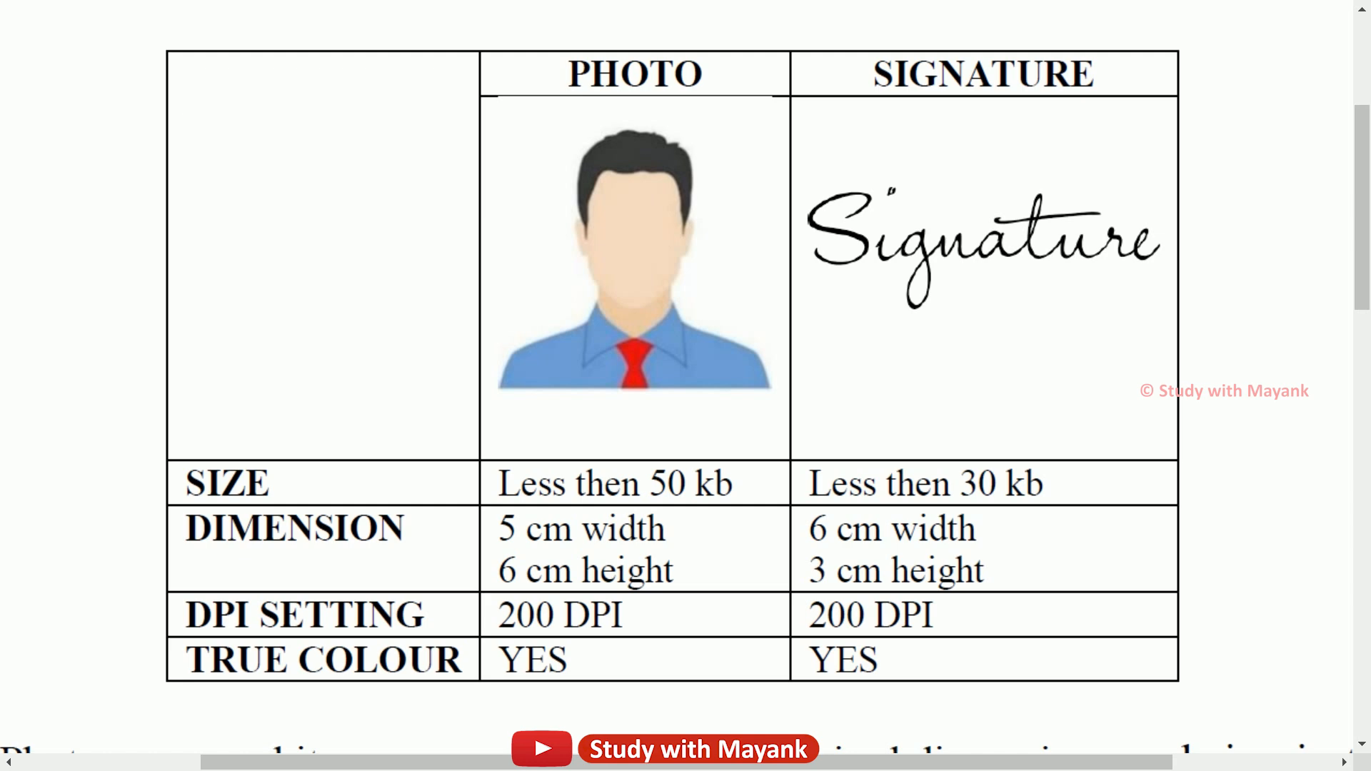
scroll(685, 385, "up", 5)
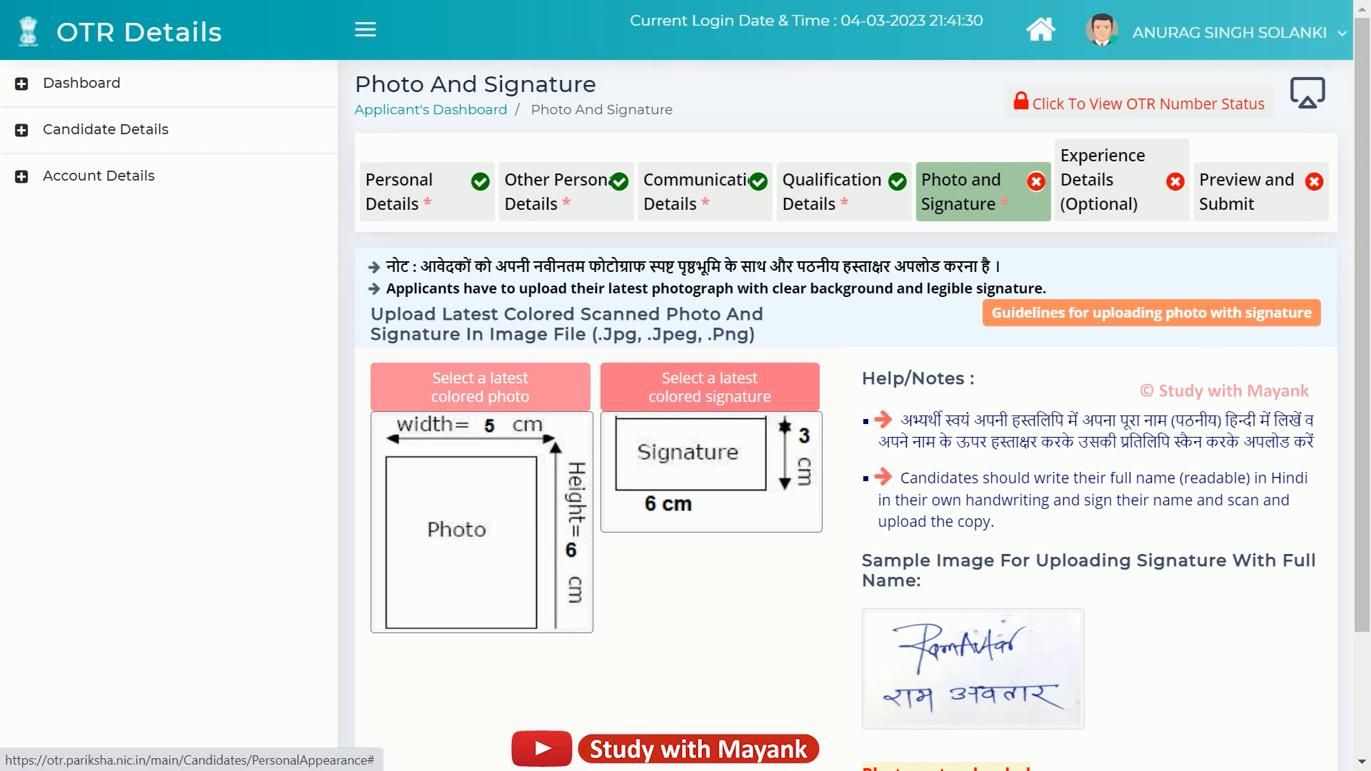
Upload the kj image file, crop it to the frame and save it to the profile.
left_click(480, 387)
left_click(608, 276)
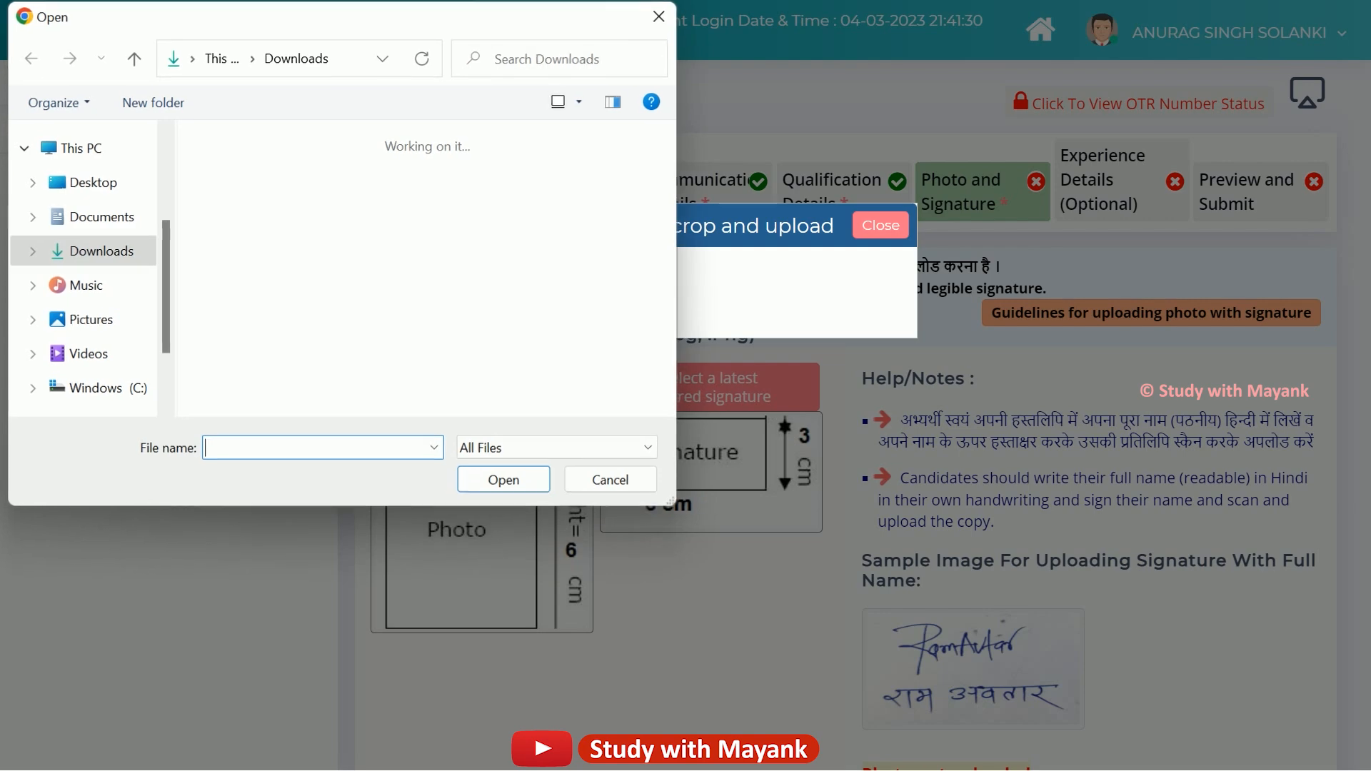
left_click(266, 242)
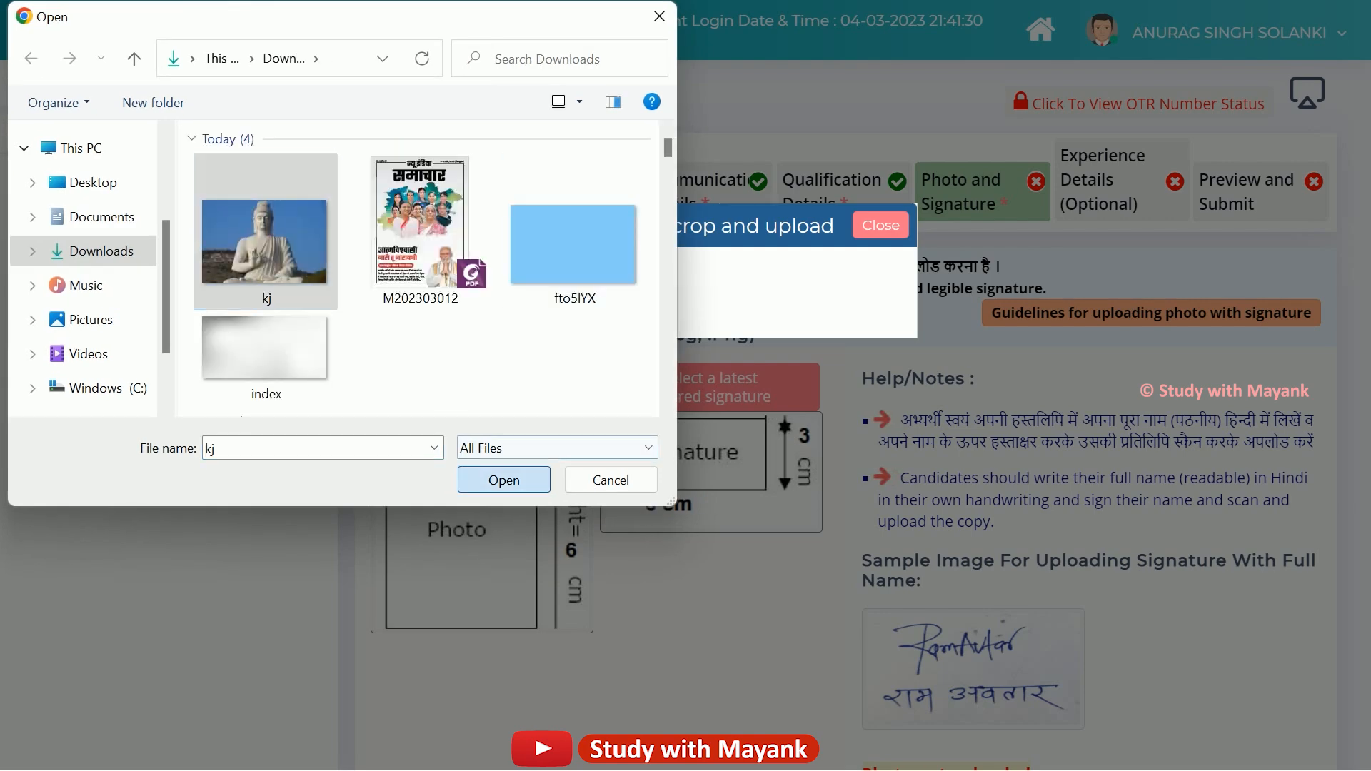
left_click(504, 479)
mouse_move(677, 464)
left_mouse_down()
mouse_move(676, 501)
mouse_move(677, 488)
left_mouse_up()
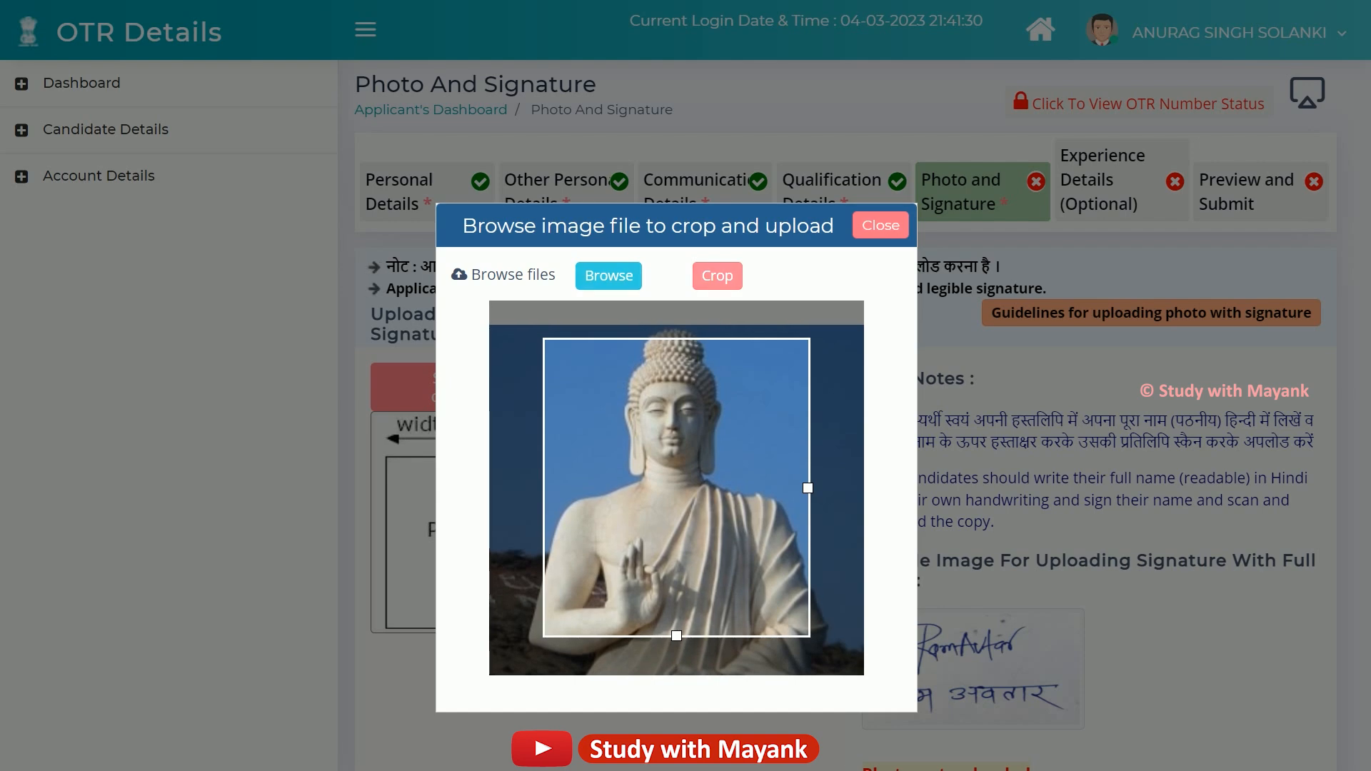
left_click(717, 276)
left_click(717, 275)
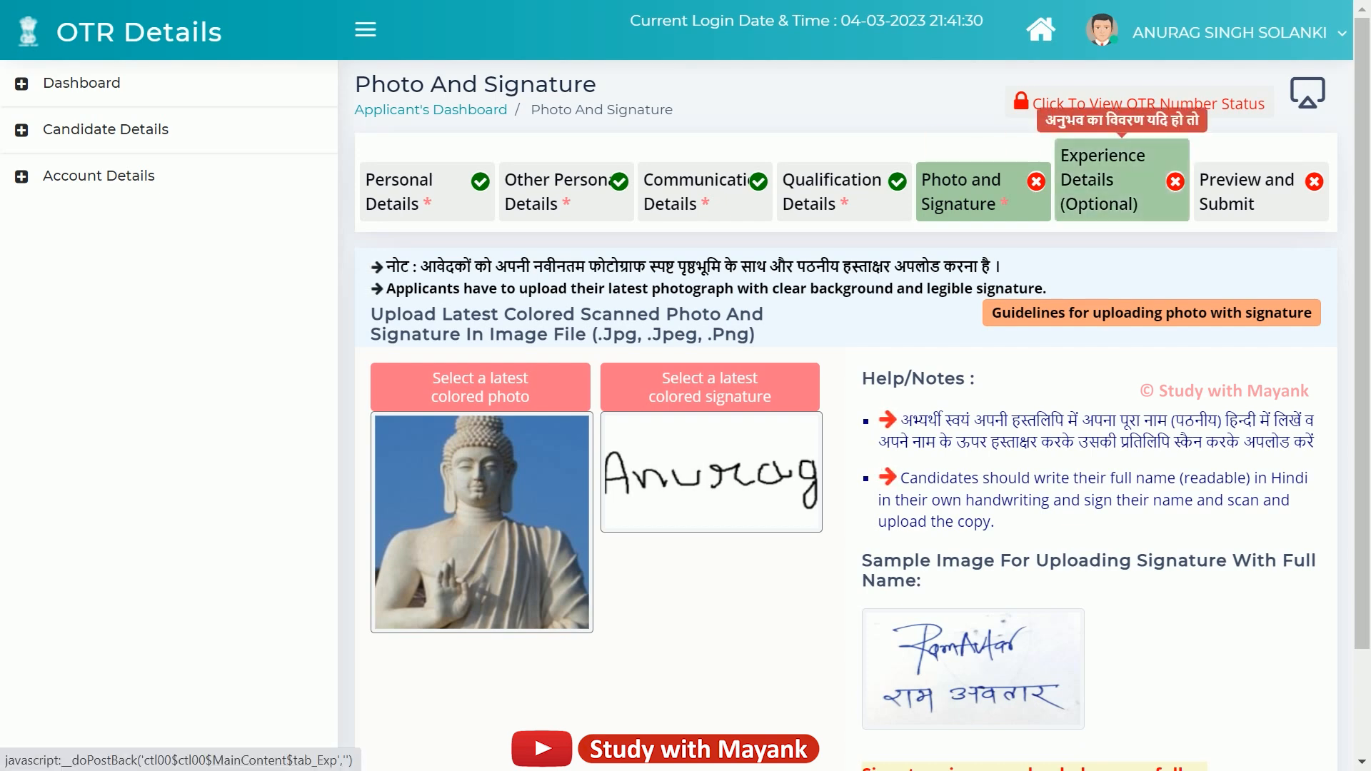
Review the Employer Details and Employee Details sections, leaving every field blank.
scroll(846, 428, "down", 2)
scroll(846, 428, "up", 2)
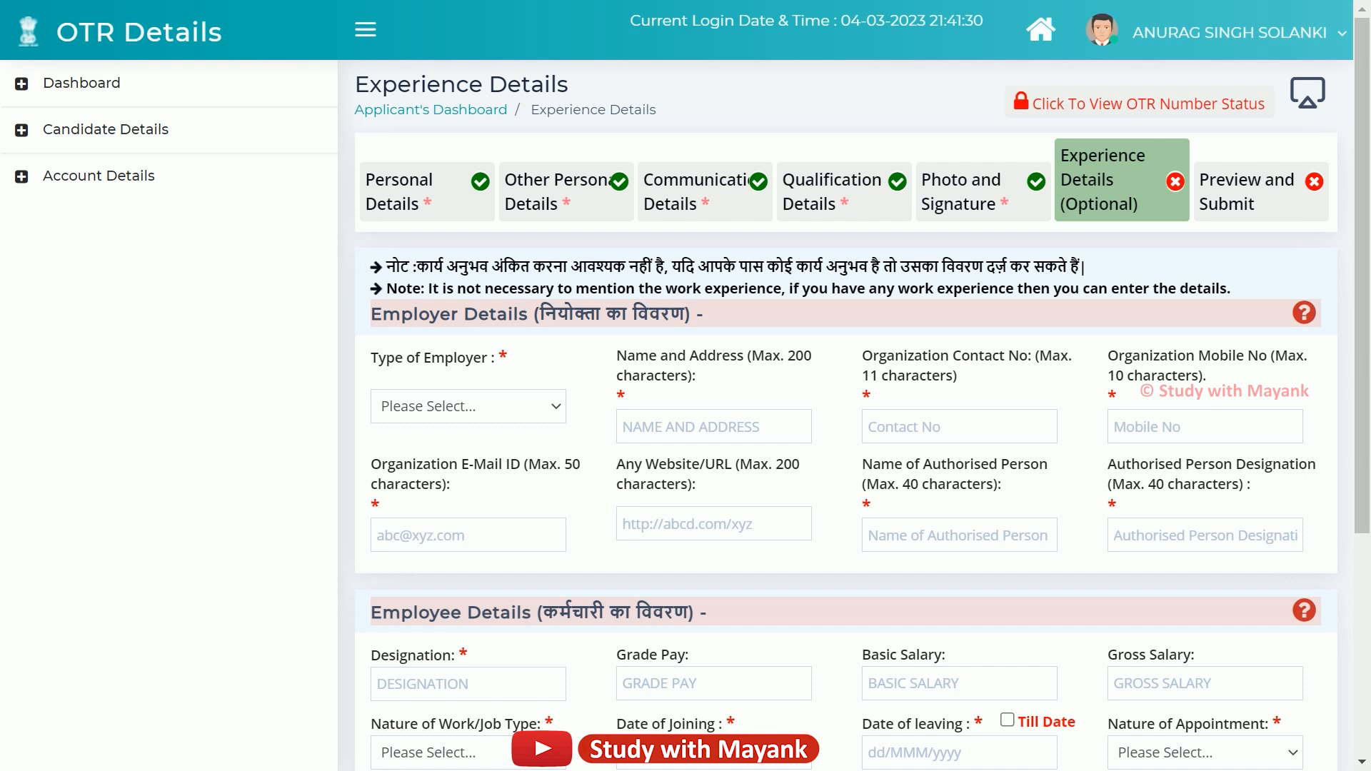
left_click_drag(371, 315, 705, 314)
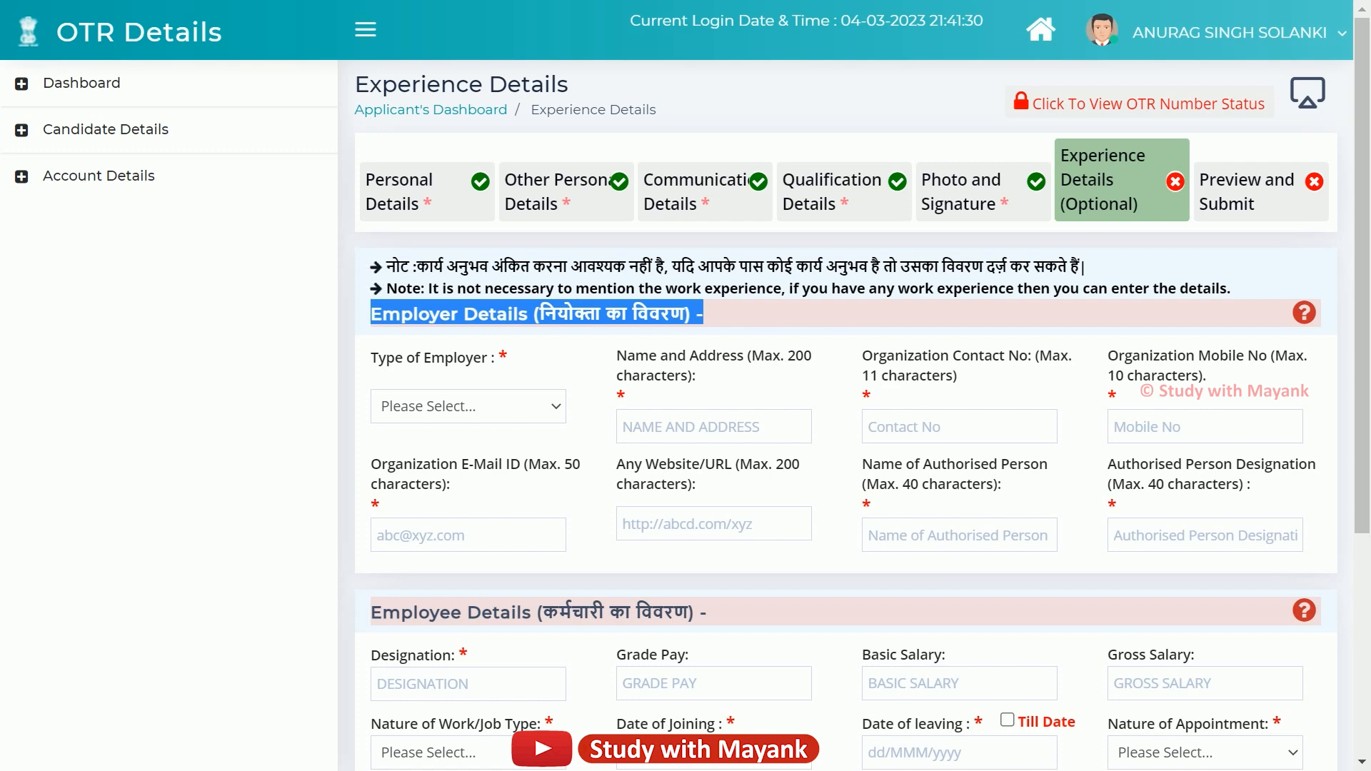
scroll(671, 528, "down", 5)
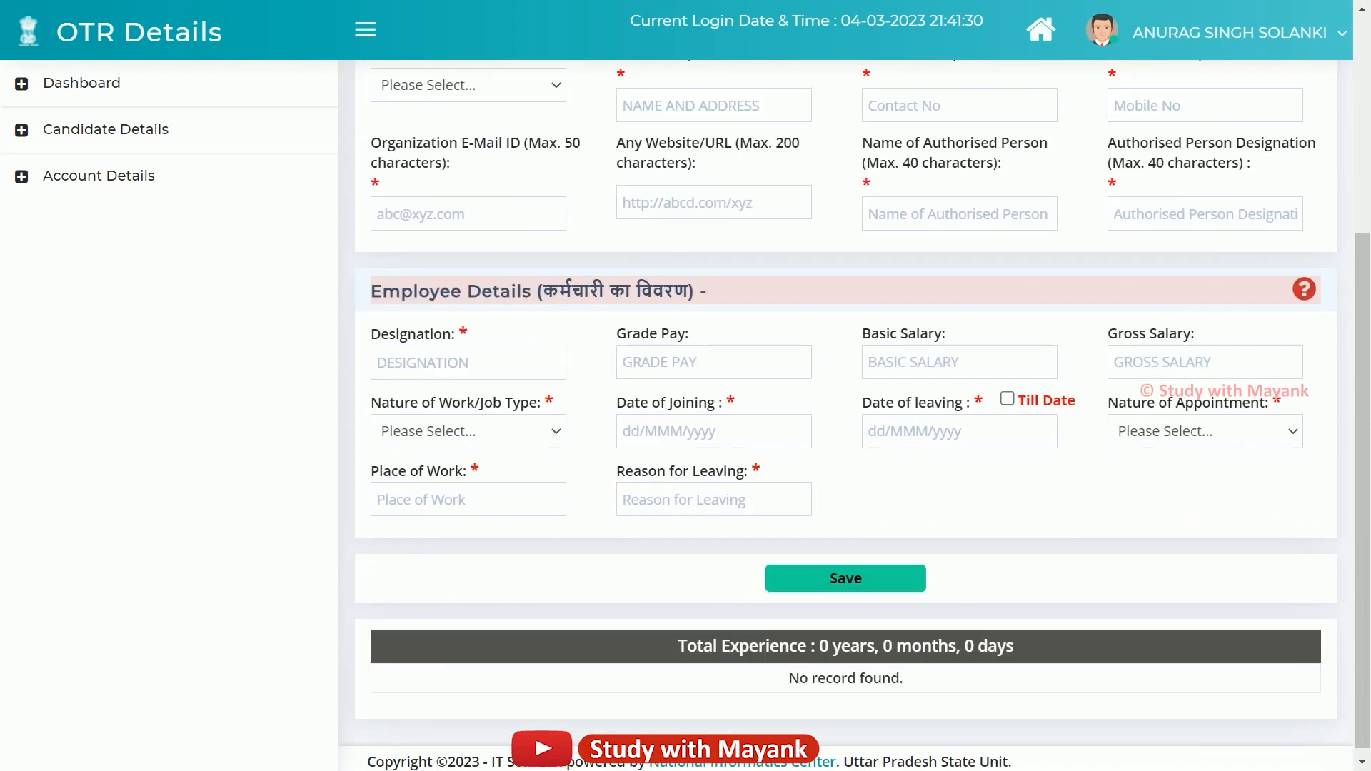
left_click_drag(413, 290, 694, 290)
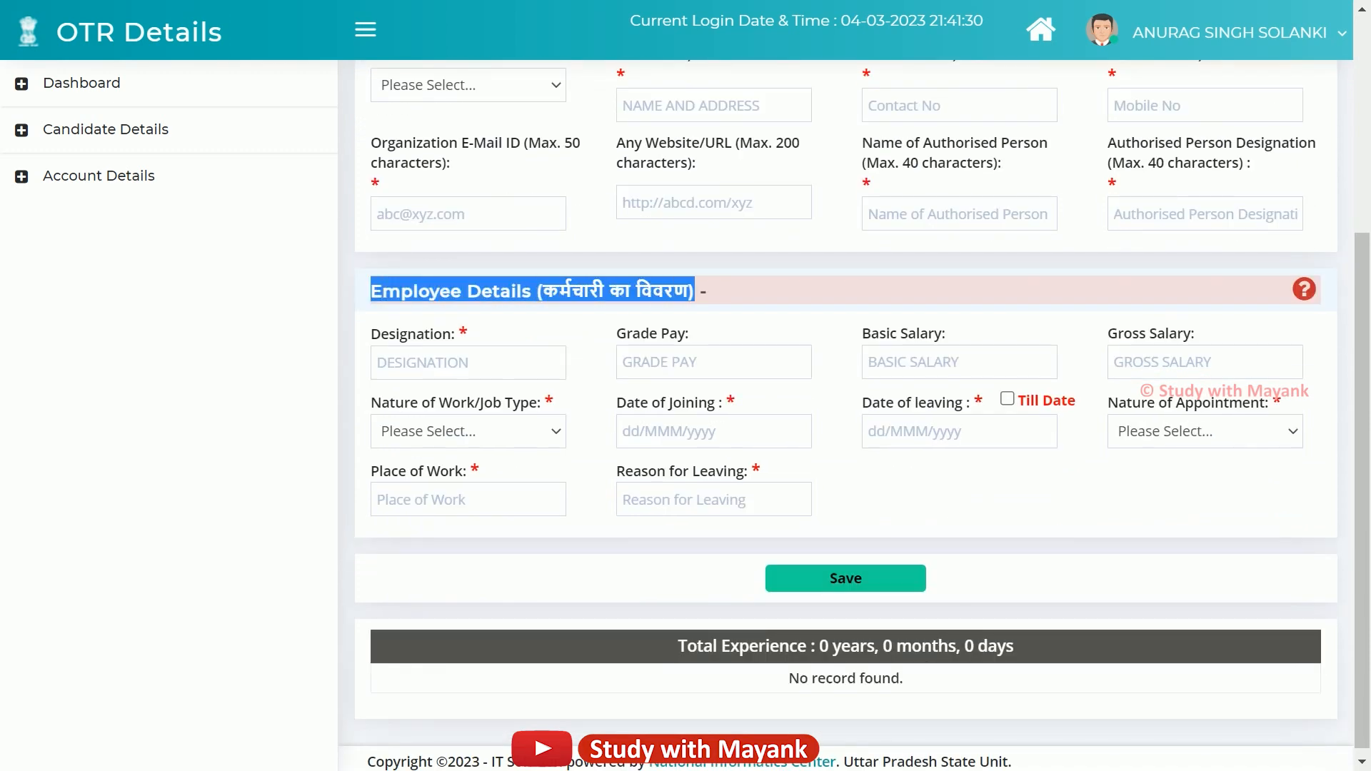
left_click(696, 291)
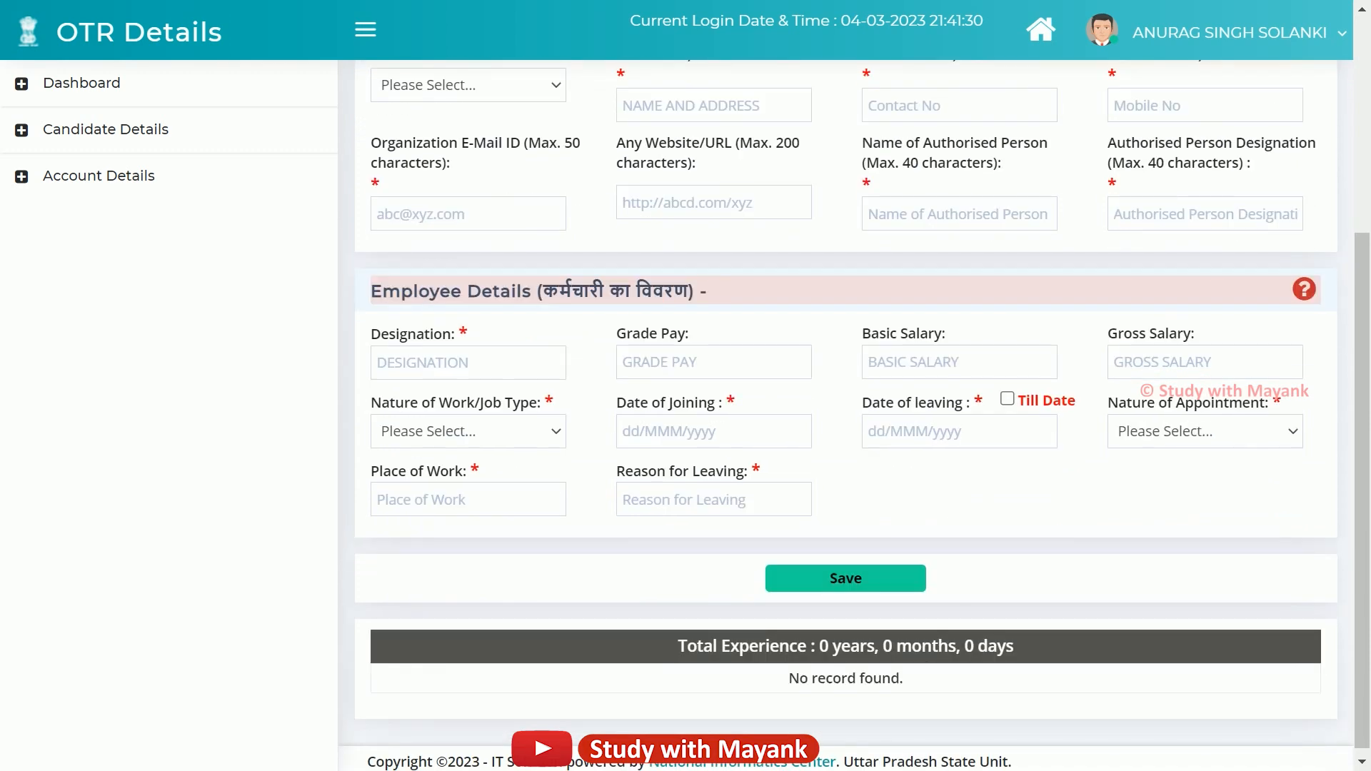
scroll(696, 291, "up", 5)
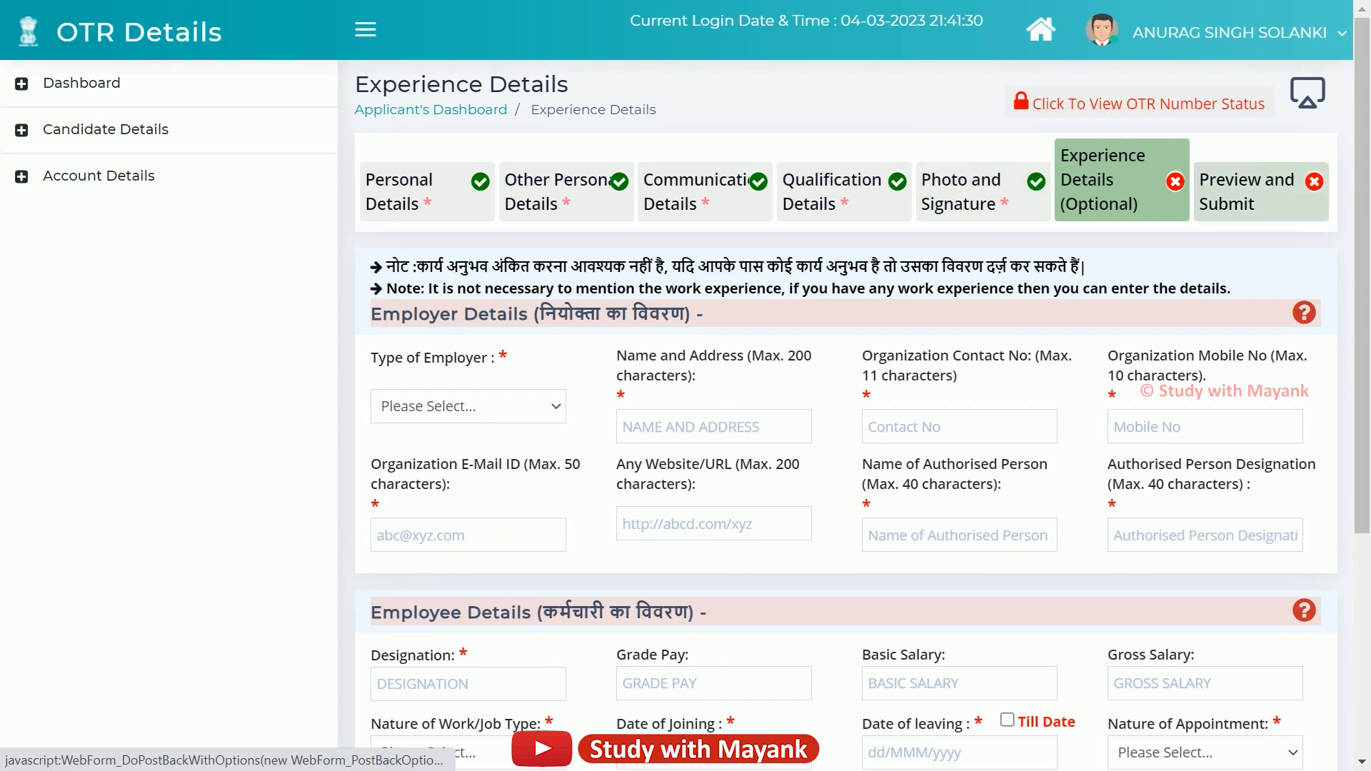
Review the Preview and Submit page and tick all three declaration checkboxes.
left_click(1246, 192)
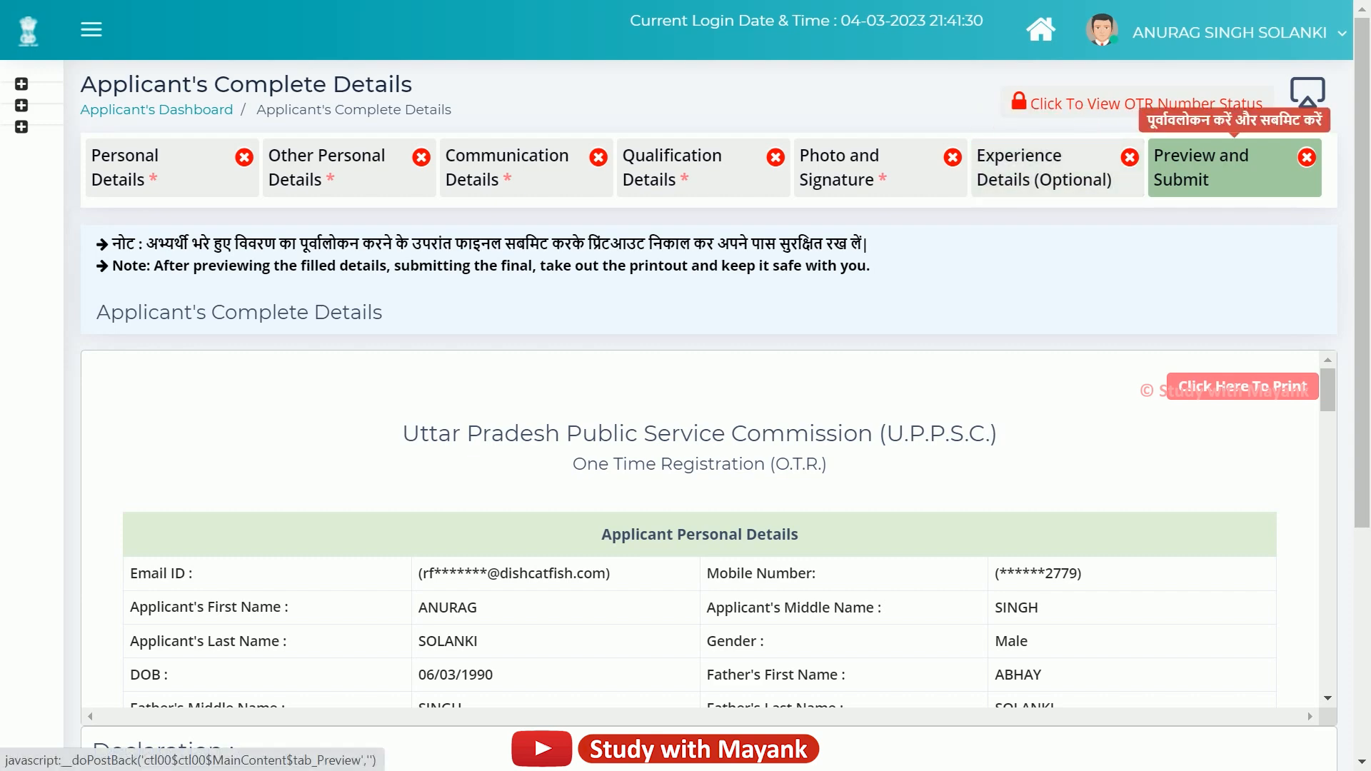
scroll(707, 415, "down", 3)
scroll(699, 322, "down", 2)
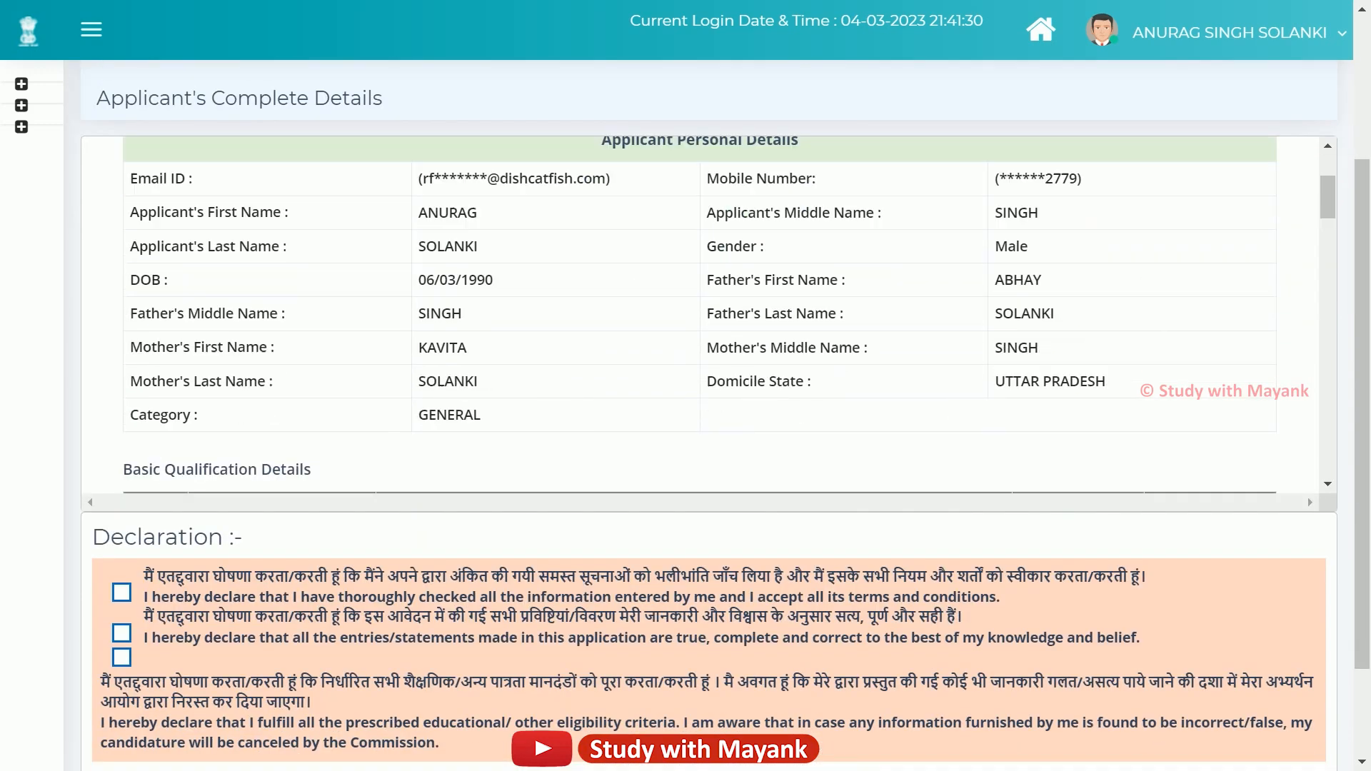
scroll(700, 322, "up", 1)
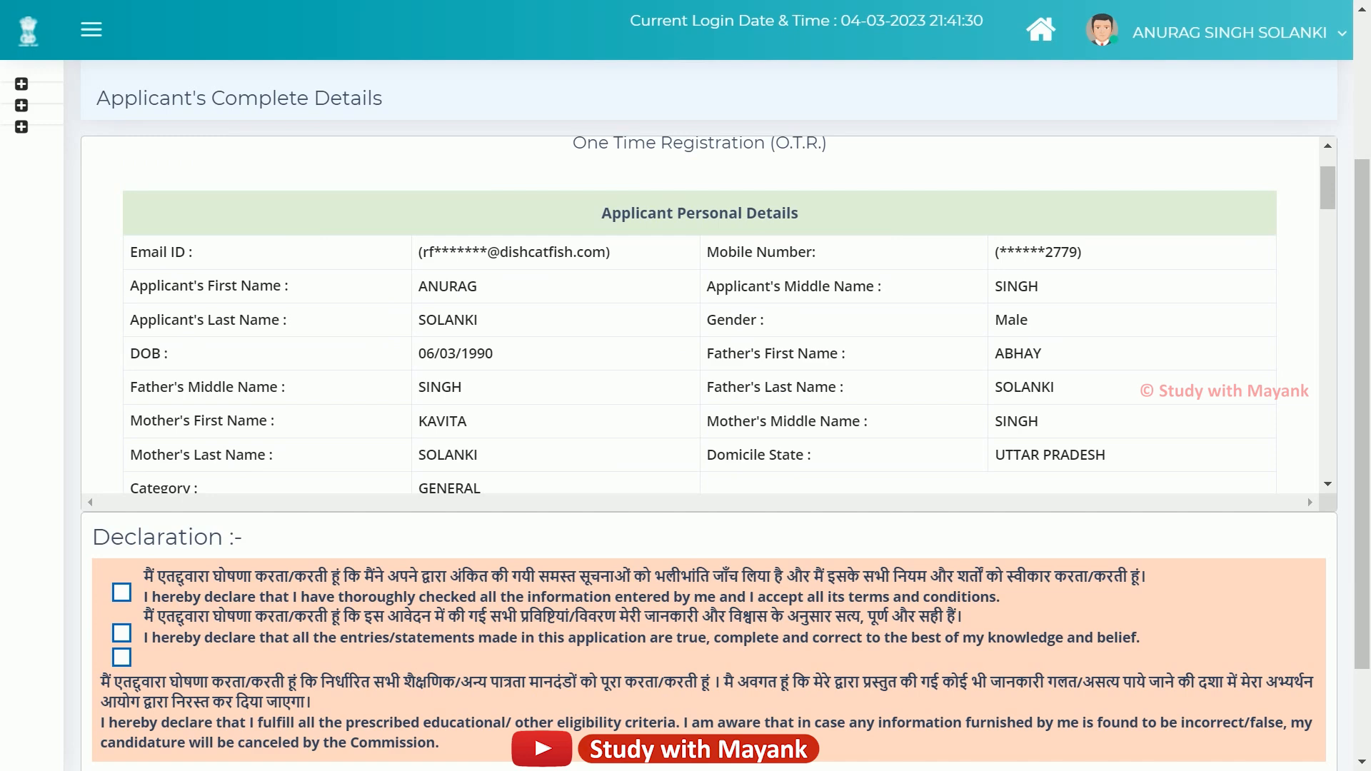
scroll(700, 322, "down", 3)
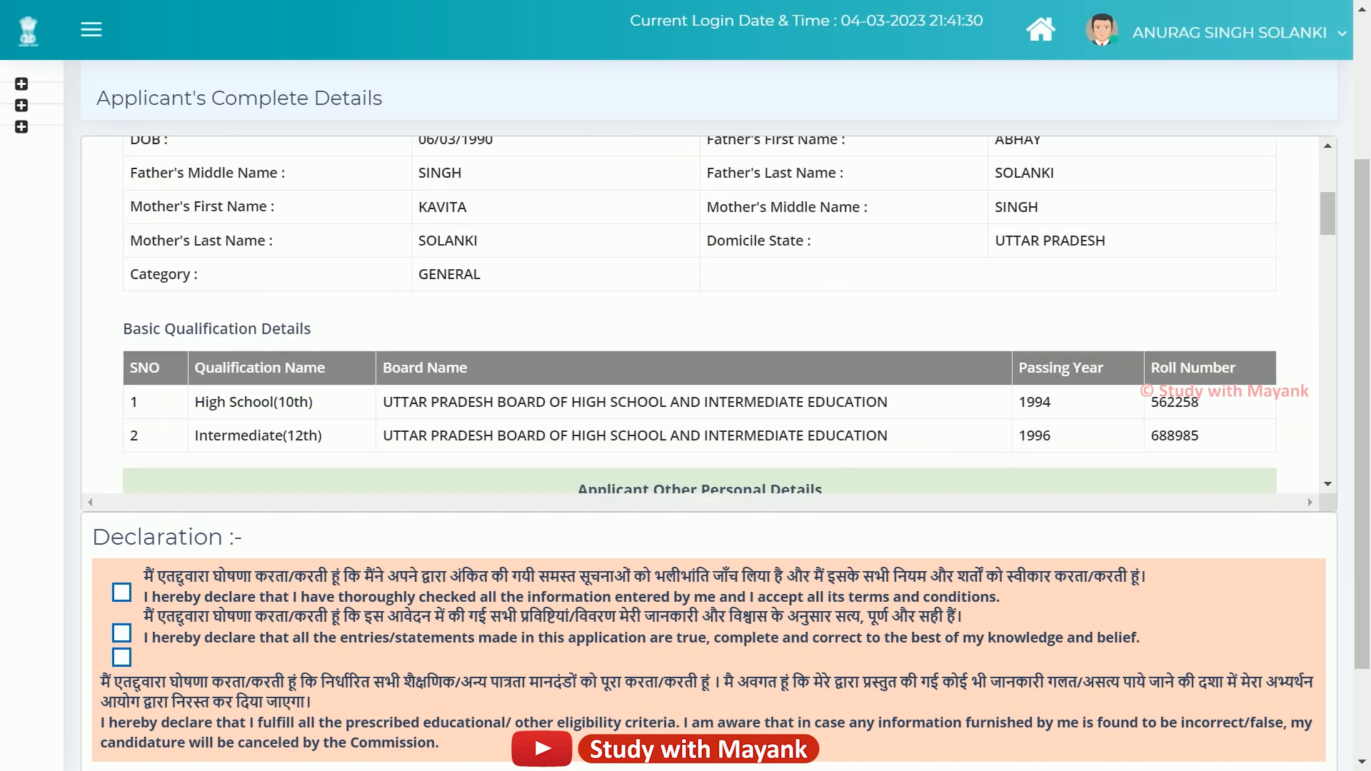
scroll(699, 322, "down", 5)
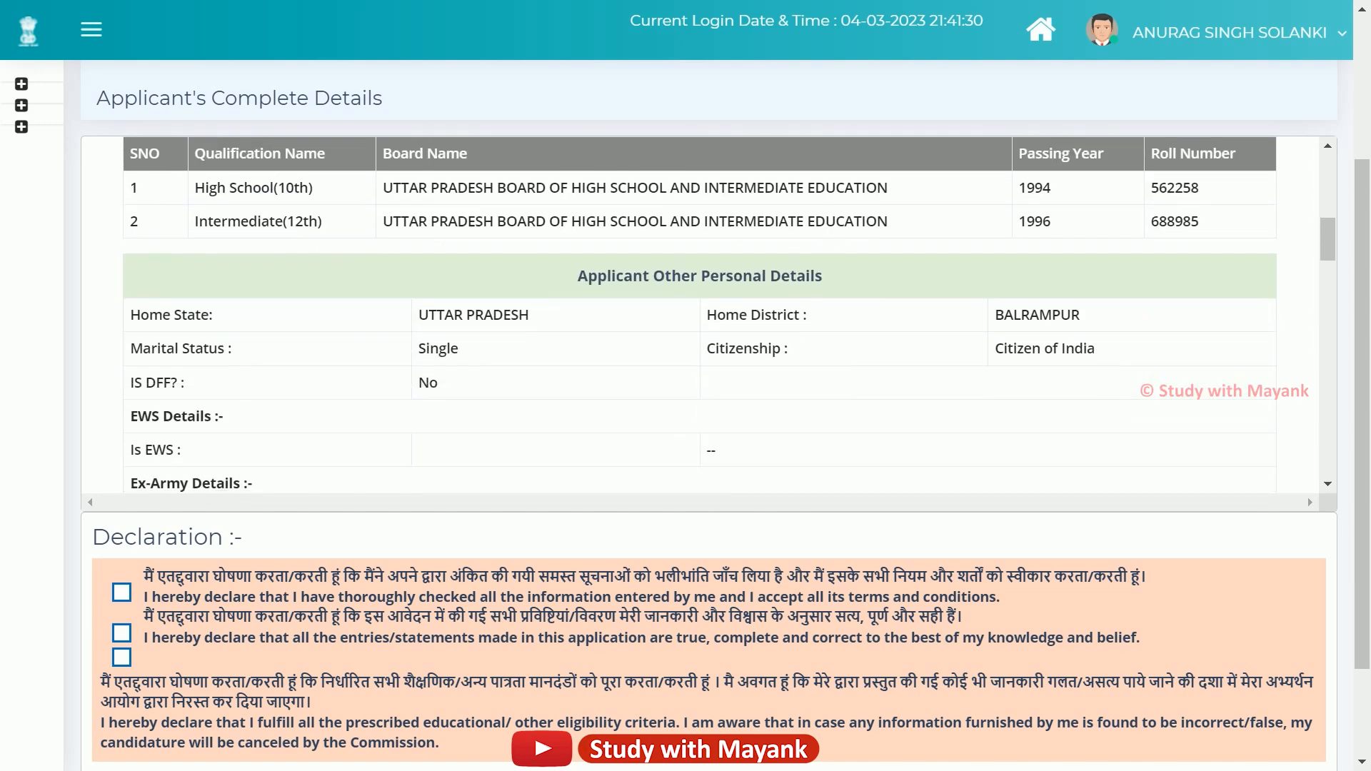
scroll(700, 321, "down", 9)
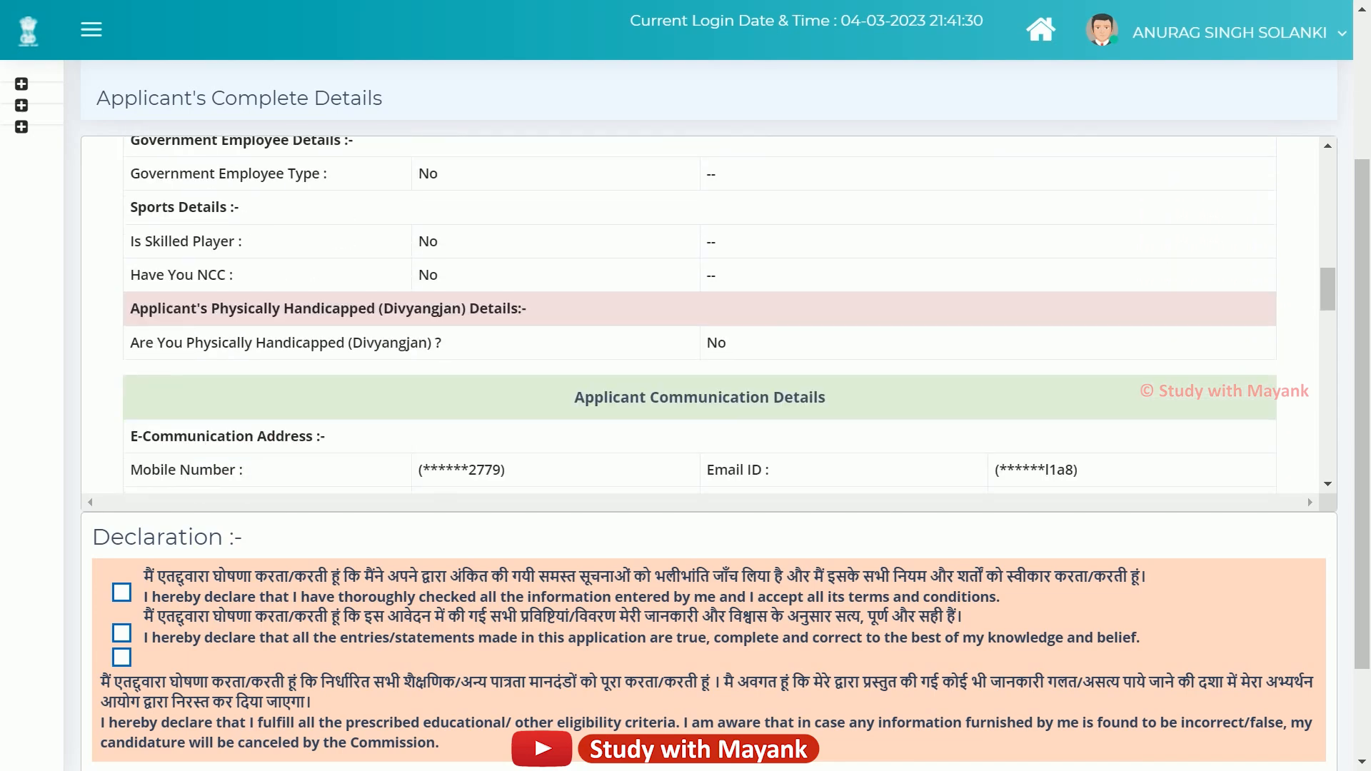
scroll(700, 321, "down", 10)
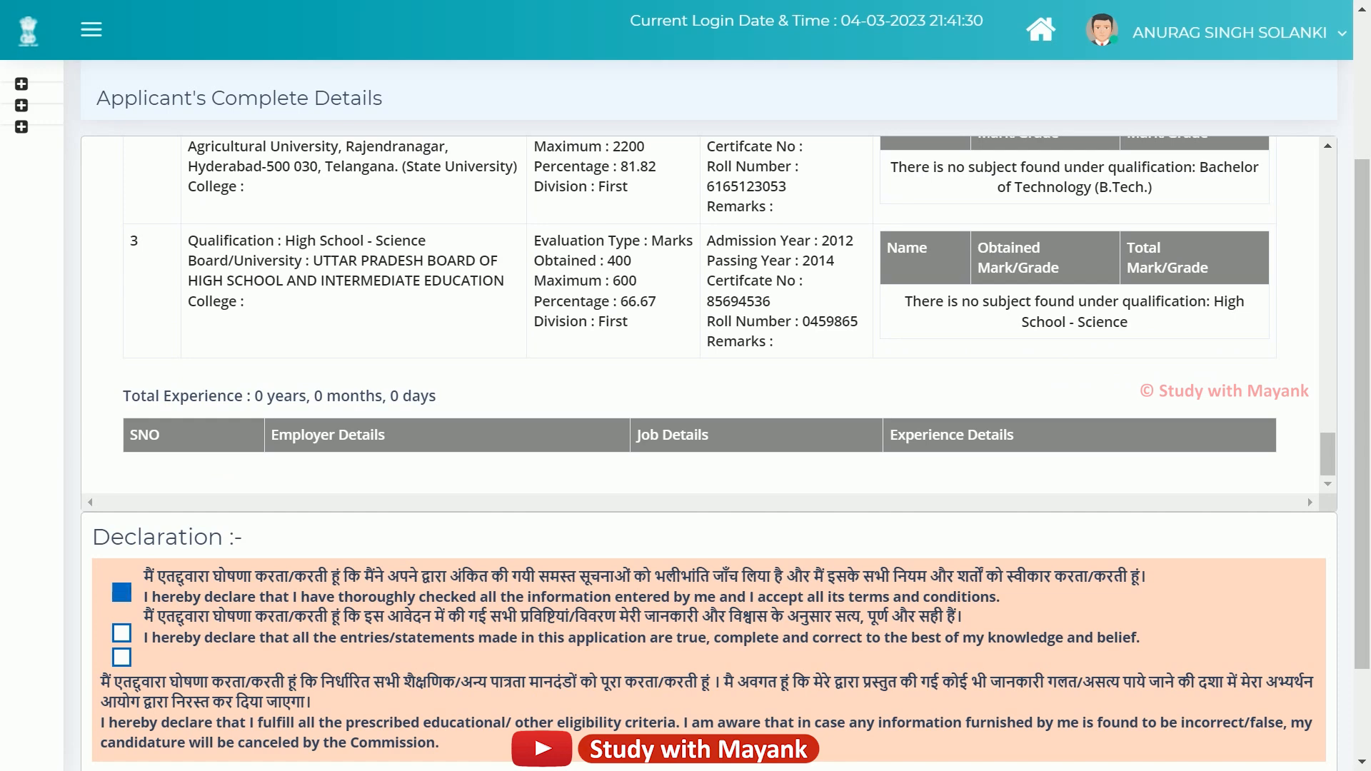
left_click(122, 593)
left_click(122, 633)
left_click(121, 657)
Re-tick the first declaration, finally submit and confirm, then return to the dashboard.
scroll(707, 500, "down", 2)
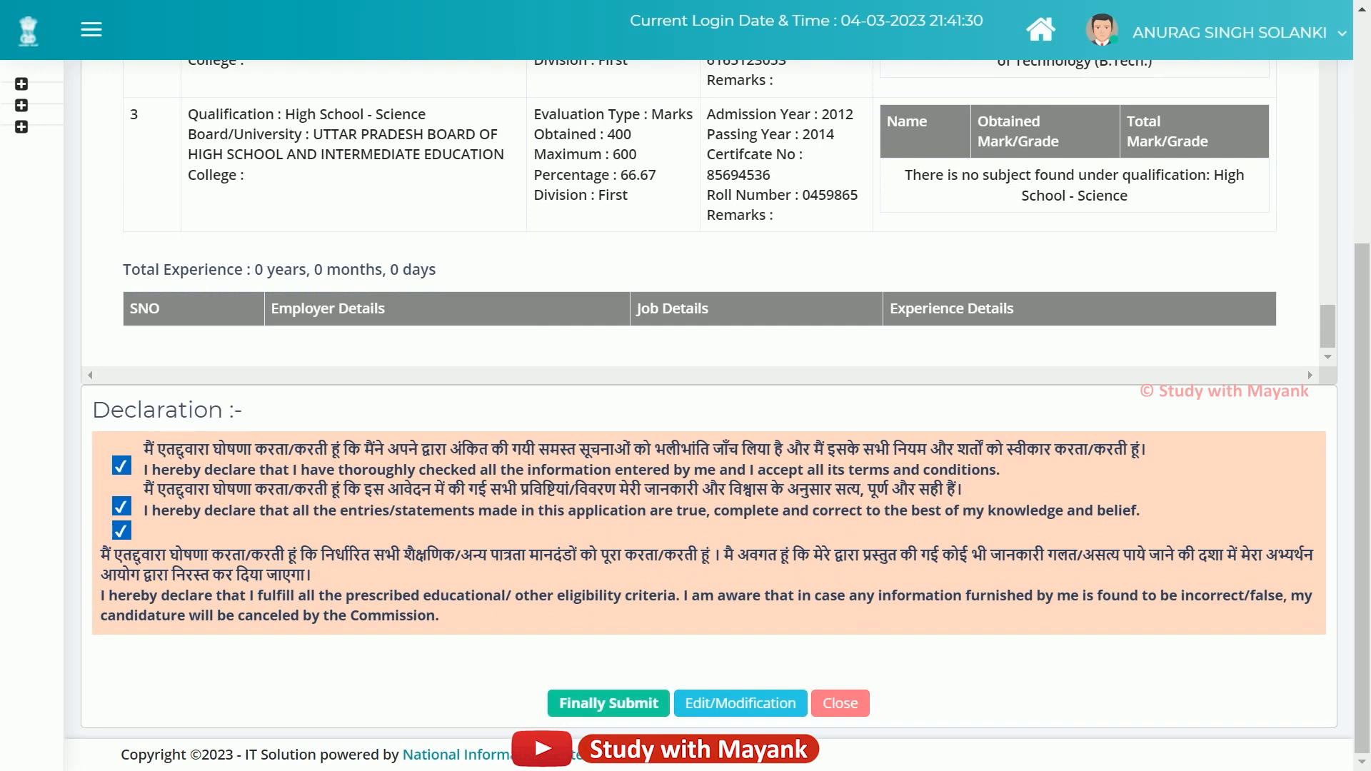
scroll(700, 215, "up", 2)
scroll(699, 214, "down", 2)
scroll(700, 357, "up", 2)
scroll(700, 357, "down", 2)
left_click(122, 466)
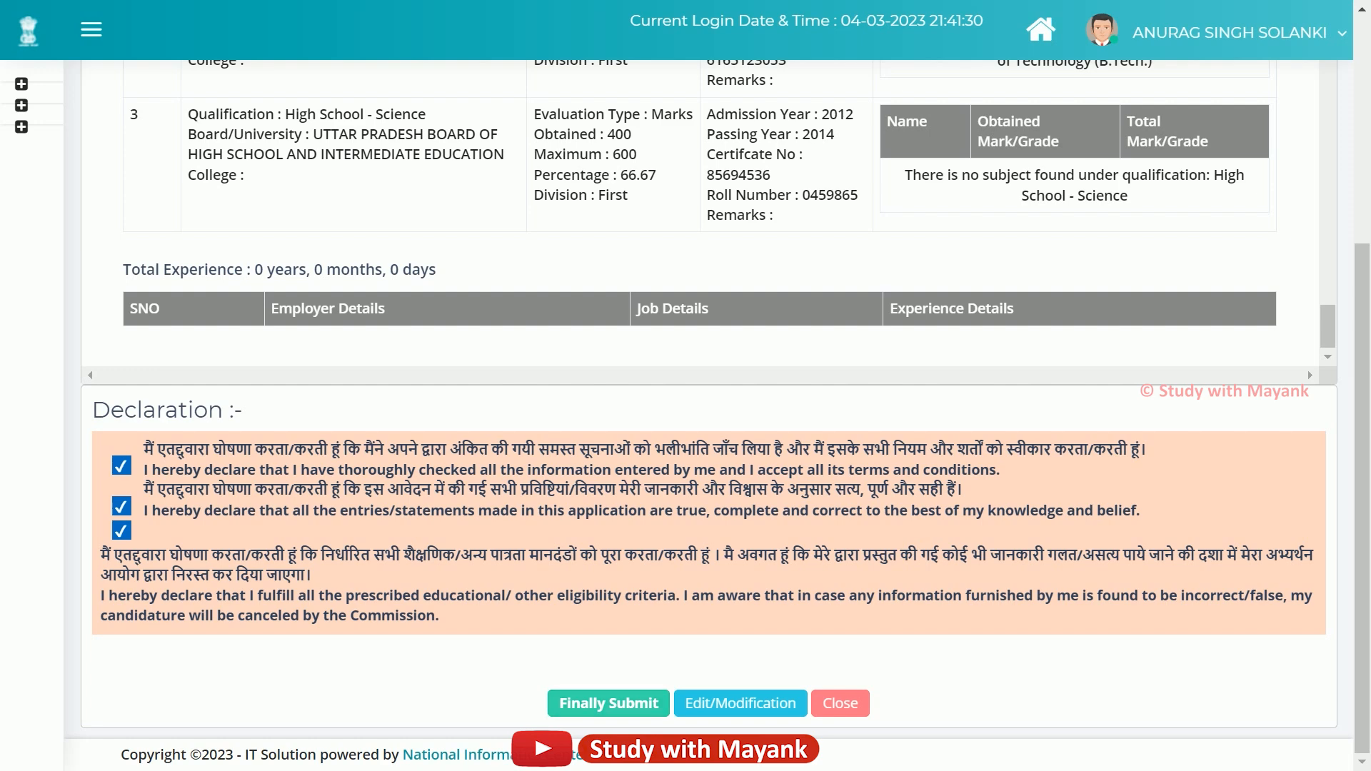
left_click(608, 703)
left_click(790, 102)
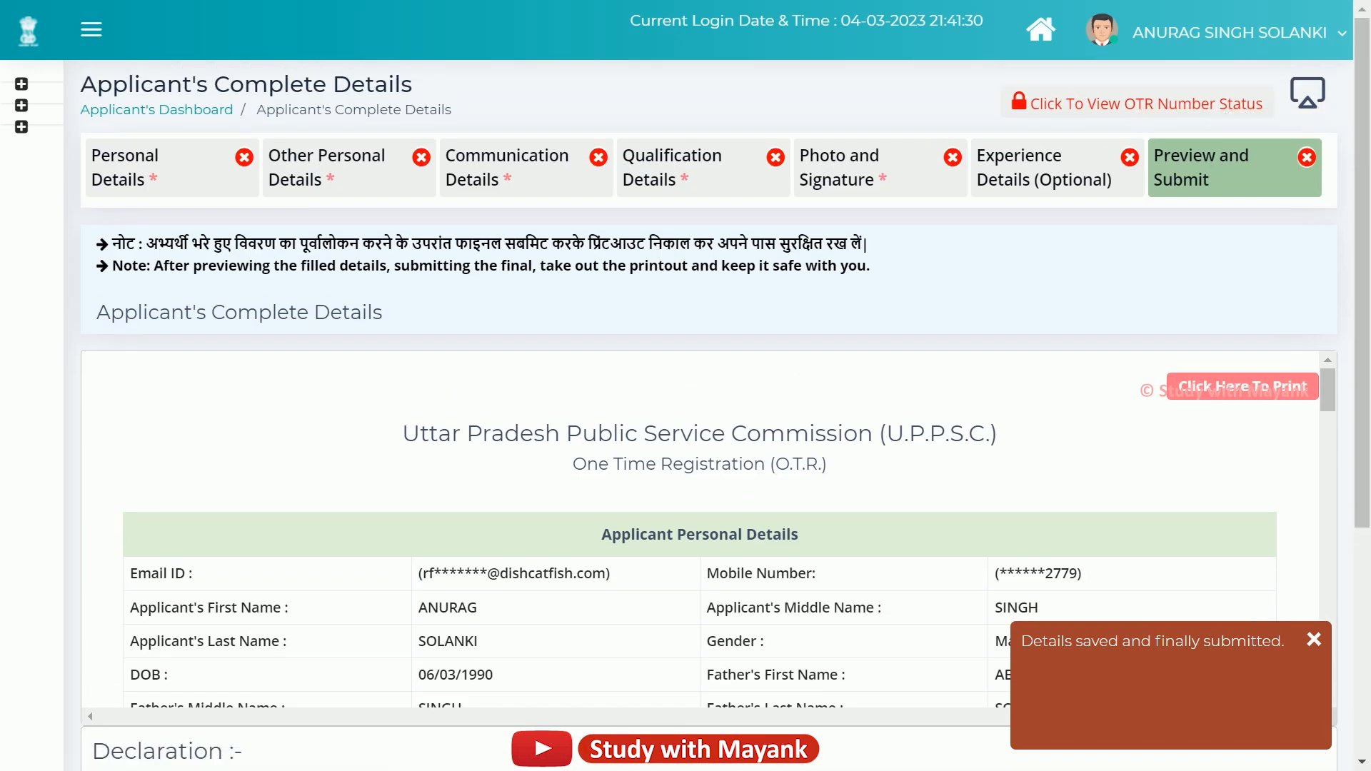
left_click(1040, 29)
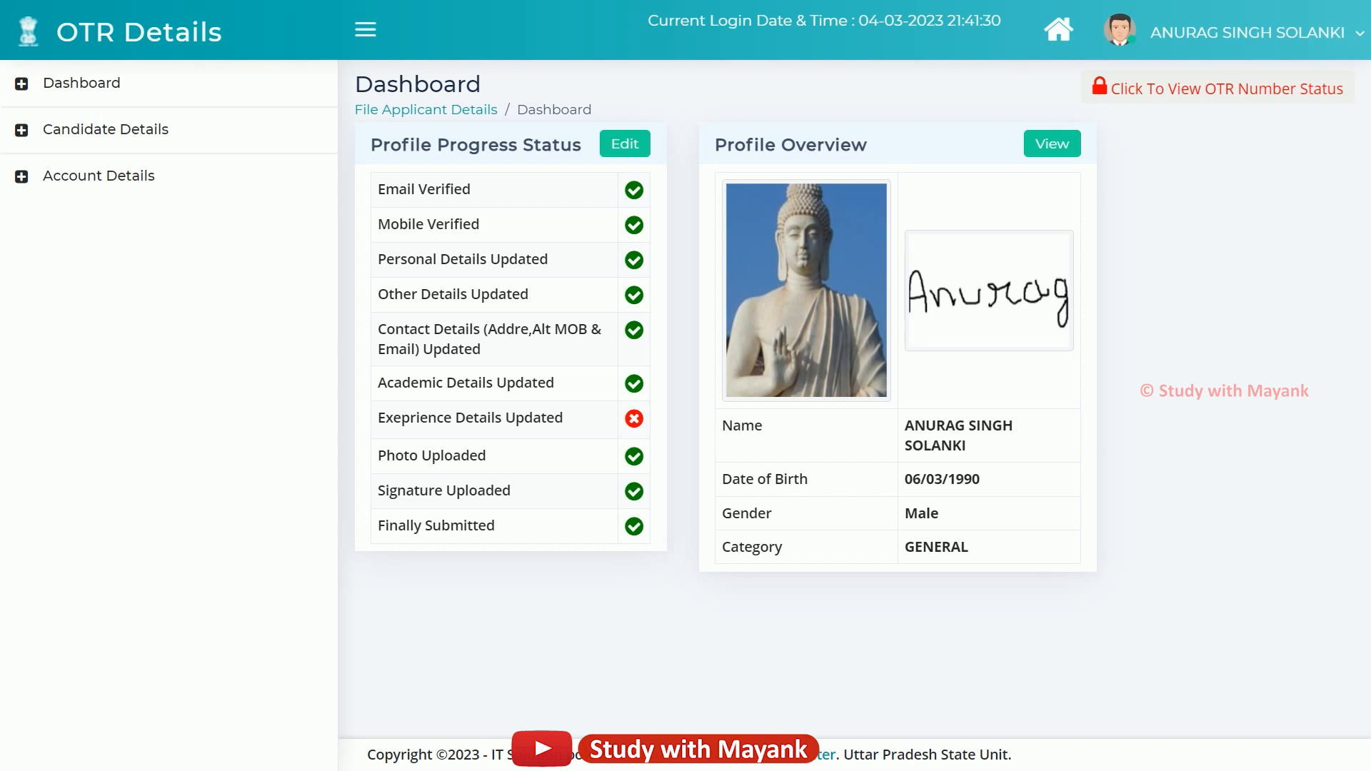
left_click_drag(356, 84, 483, 84)
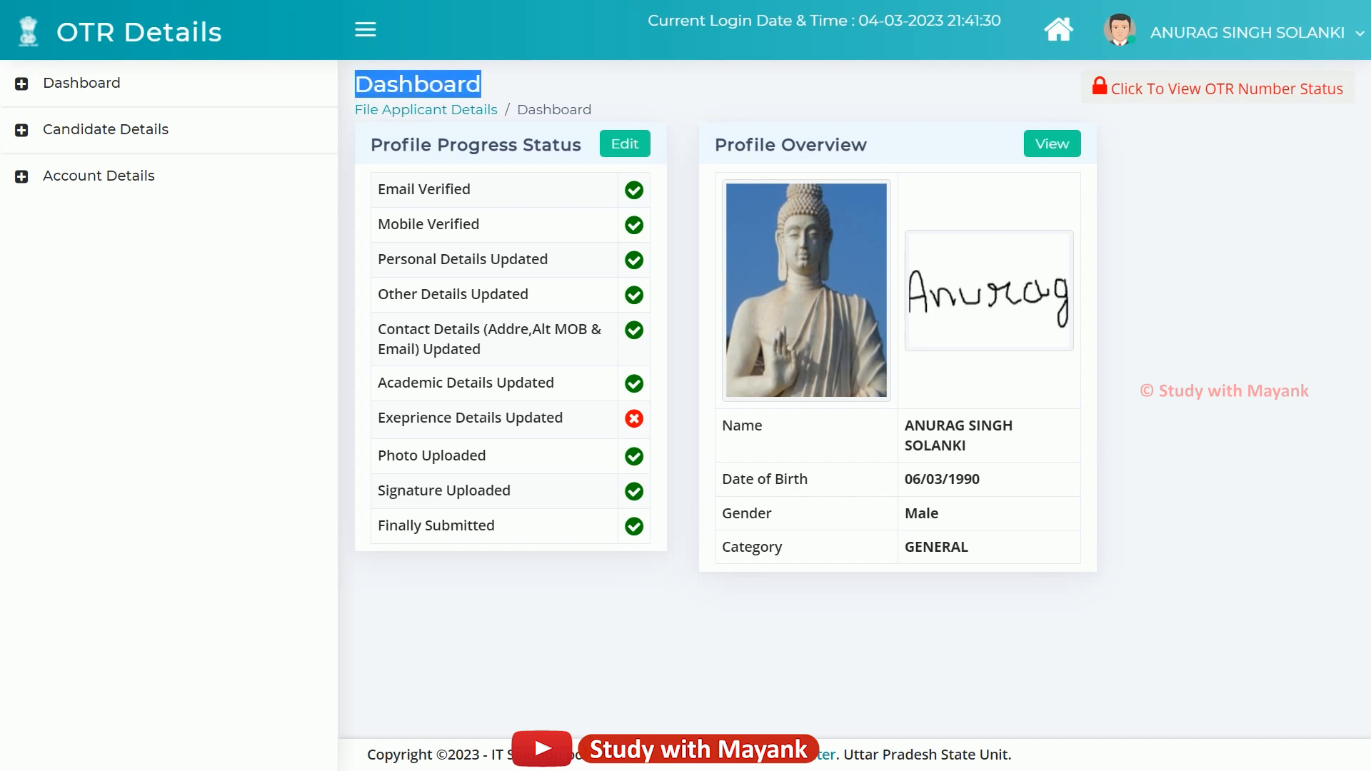
left_click(493, 84)
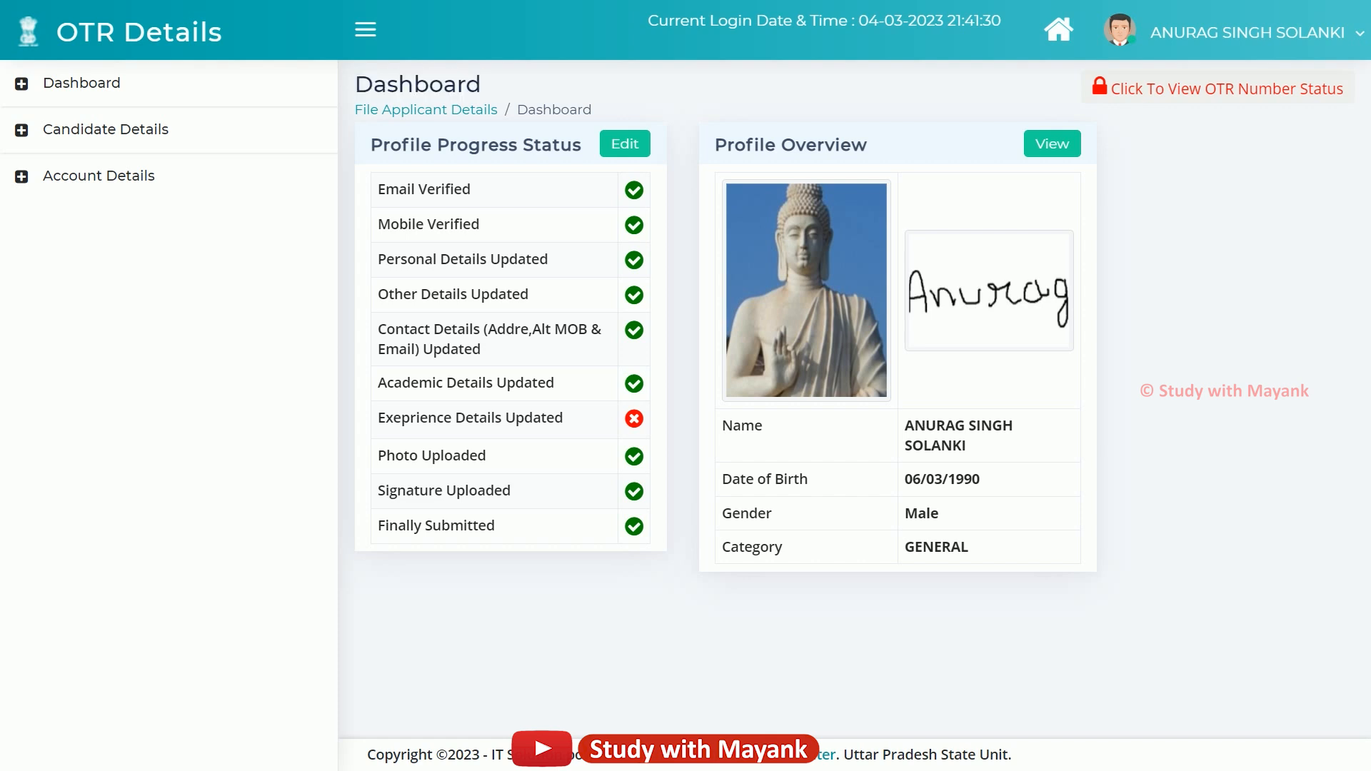
left_click_drag(371, 145, 450, 145)
left_click_drag(714, 145, 852, 145)
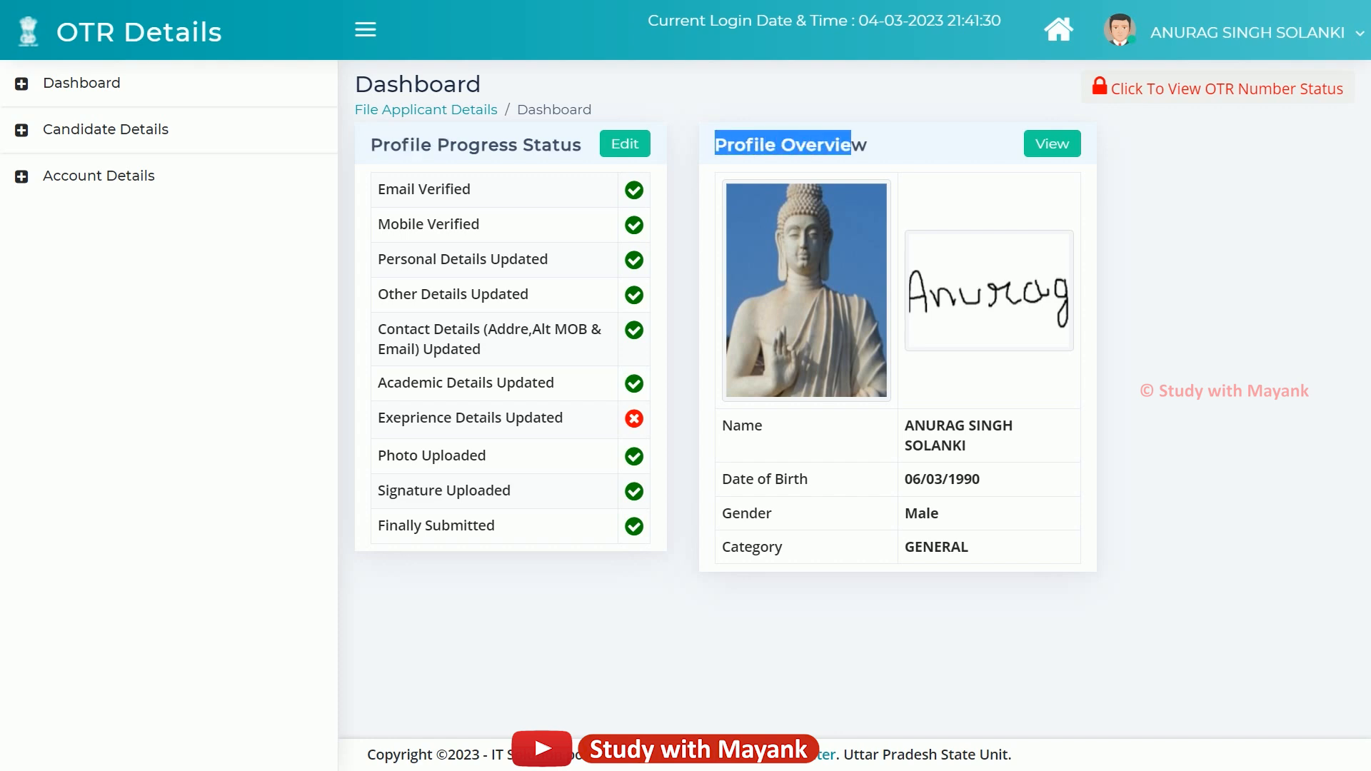
left_click(864, 145)
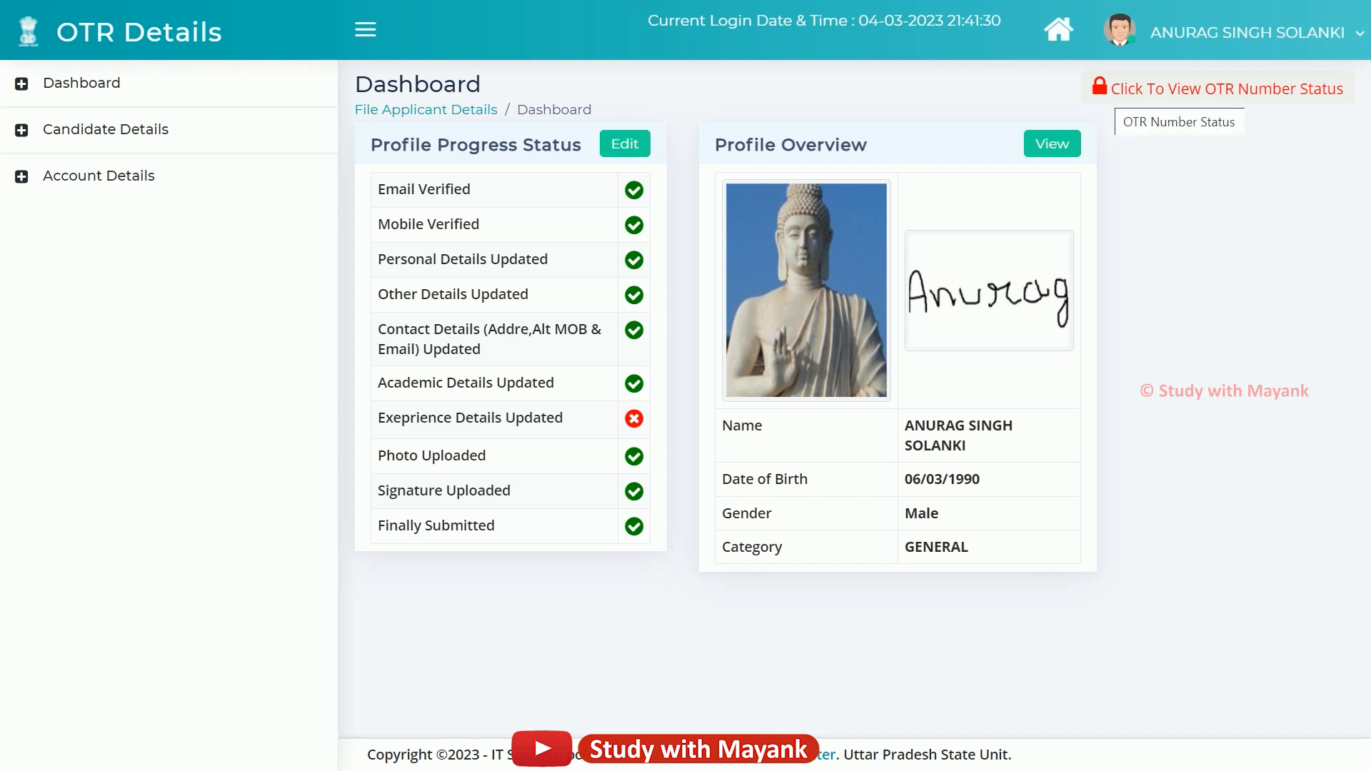
left_click(1217, 88)
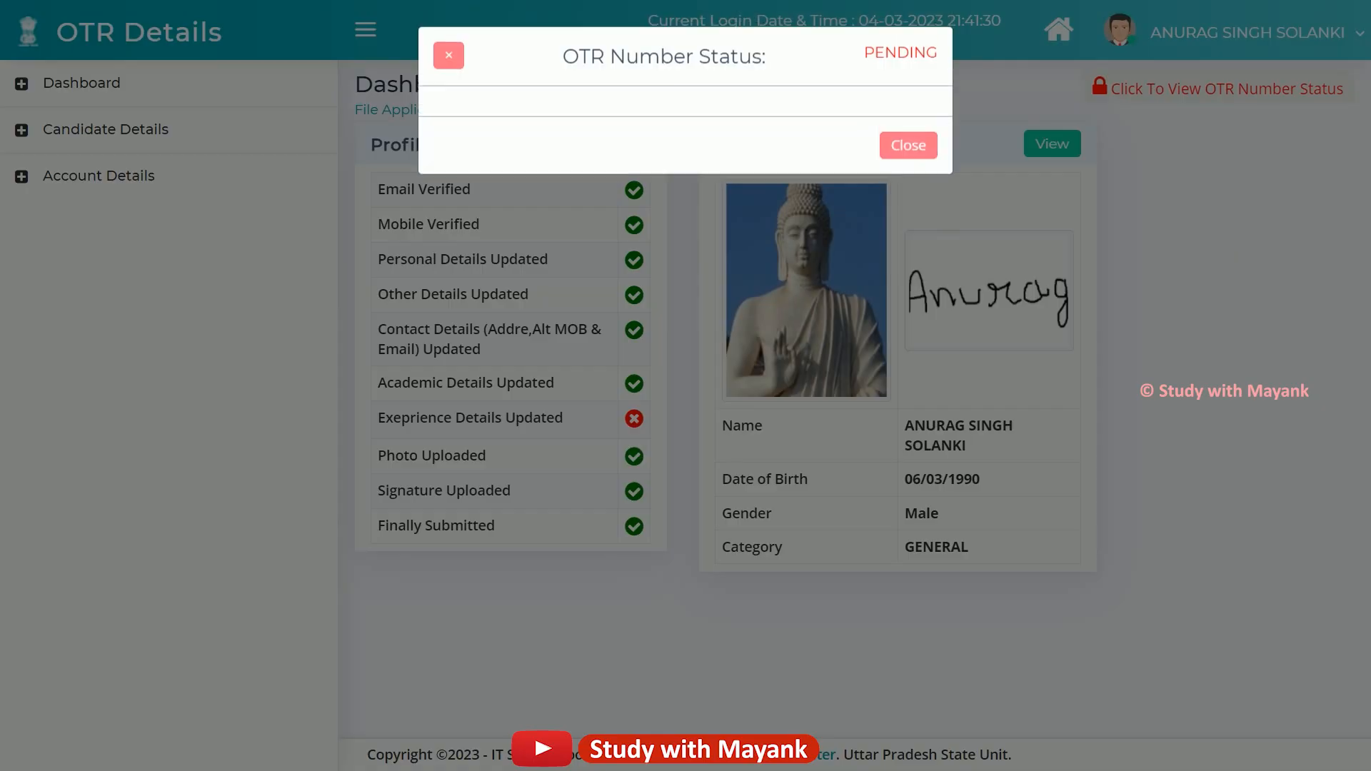
left_click_drag(864, 52, 938, 52)
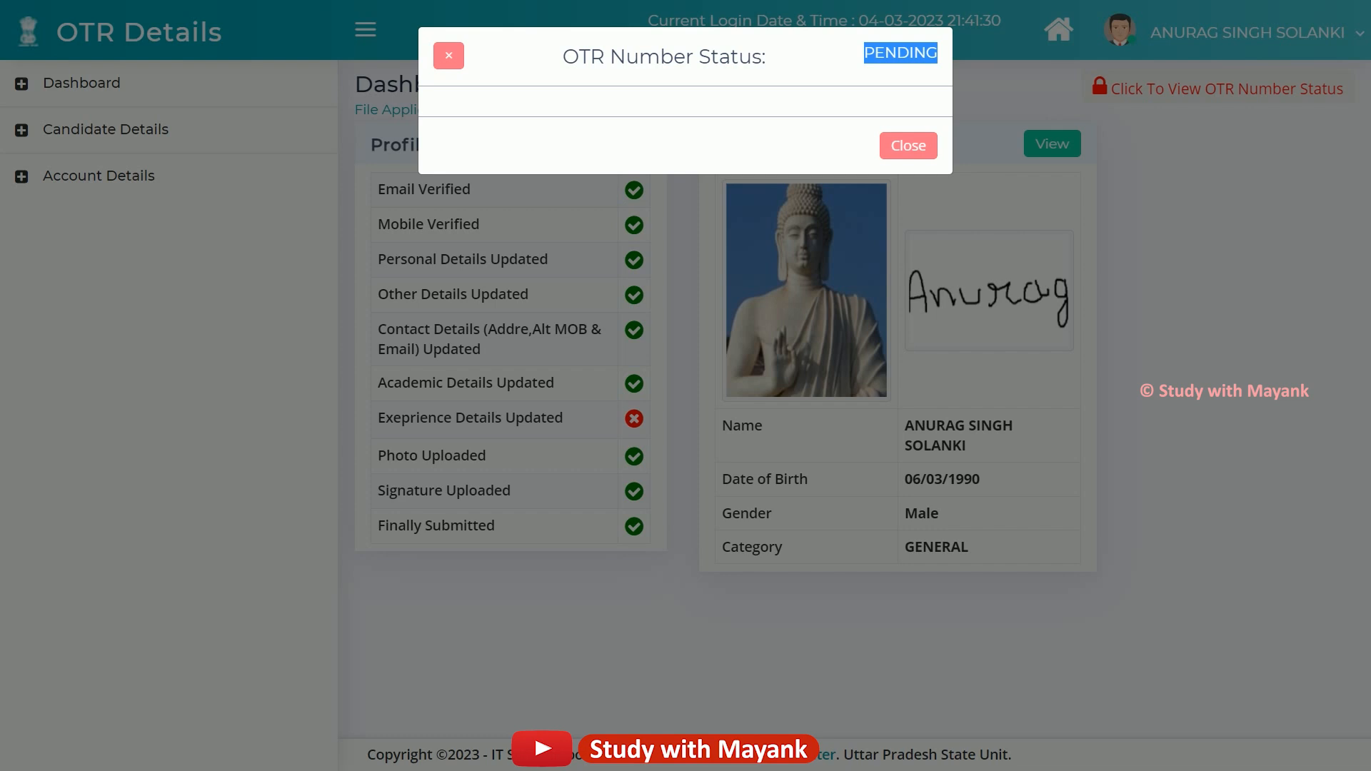
left_click(888, 61)
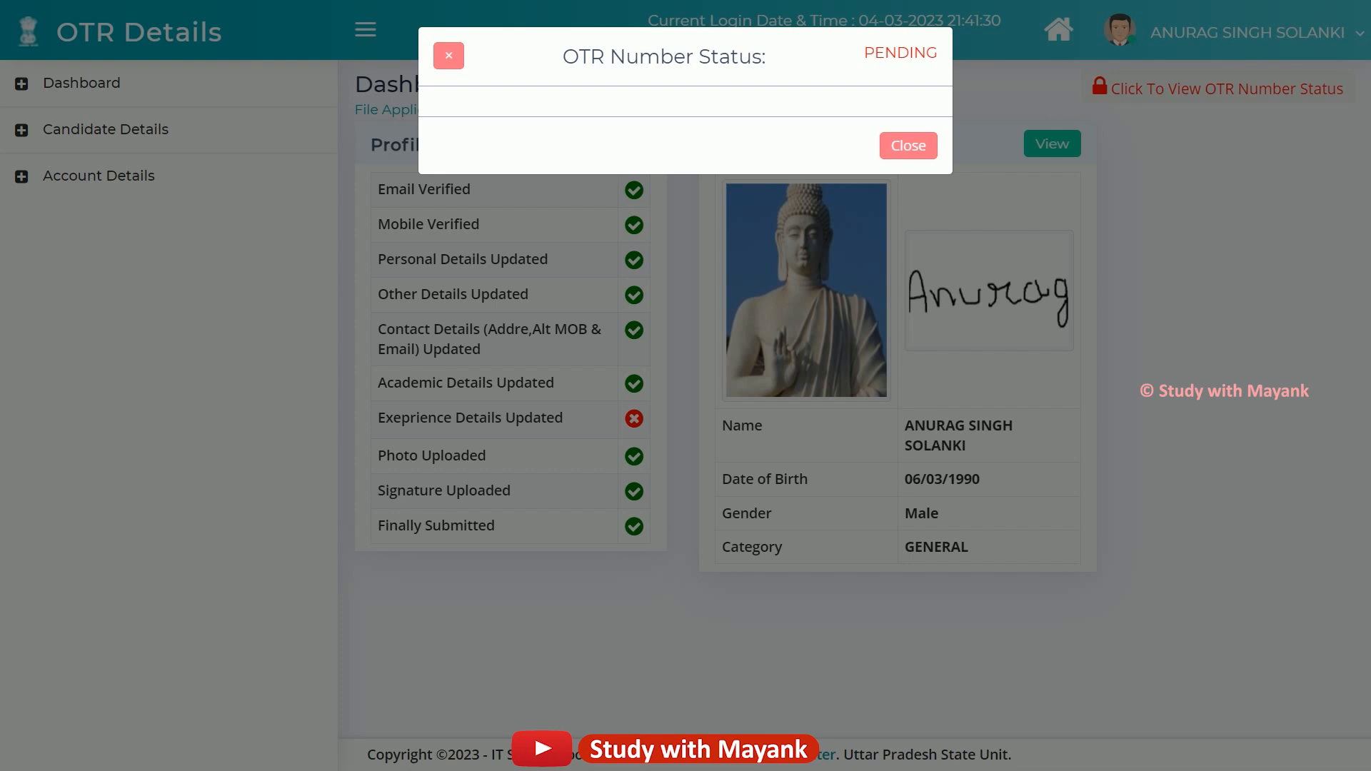
left_click(908, 145)
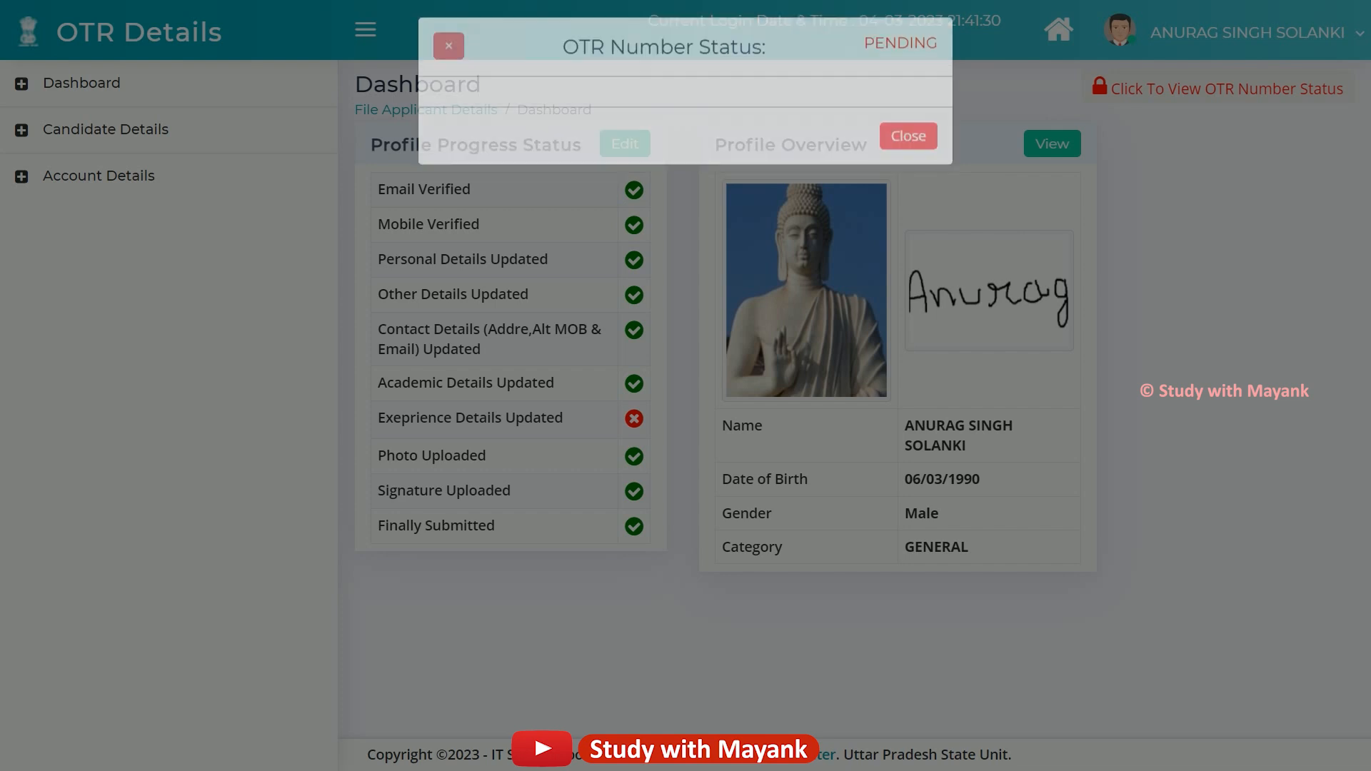